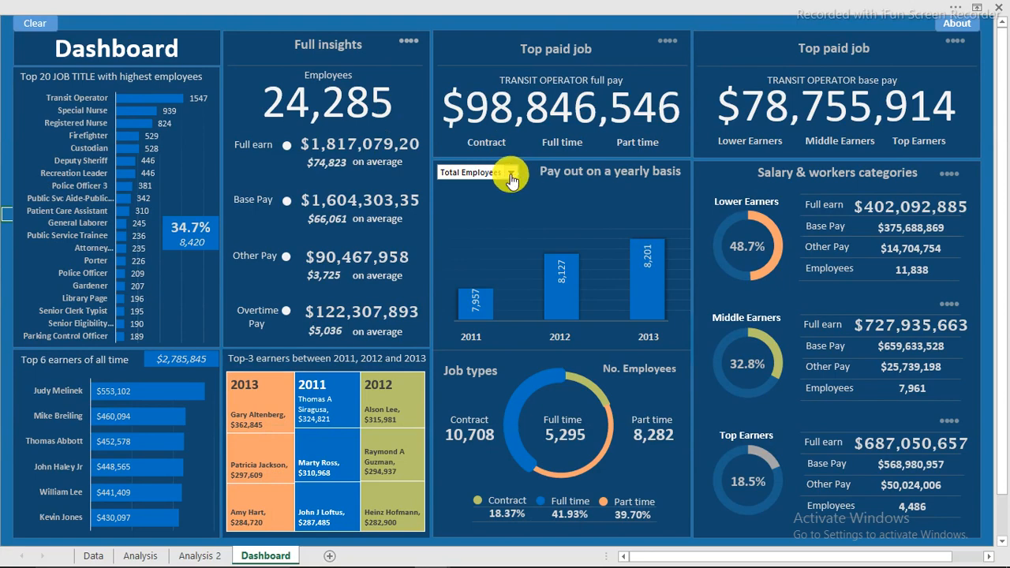
Switch the yearly payout chart's measure to Base Pay and finally to Full earn
left_click(511, 171)
left_click(471, 195)
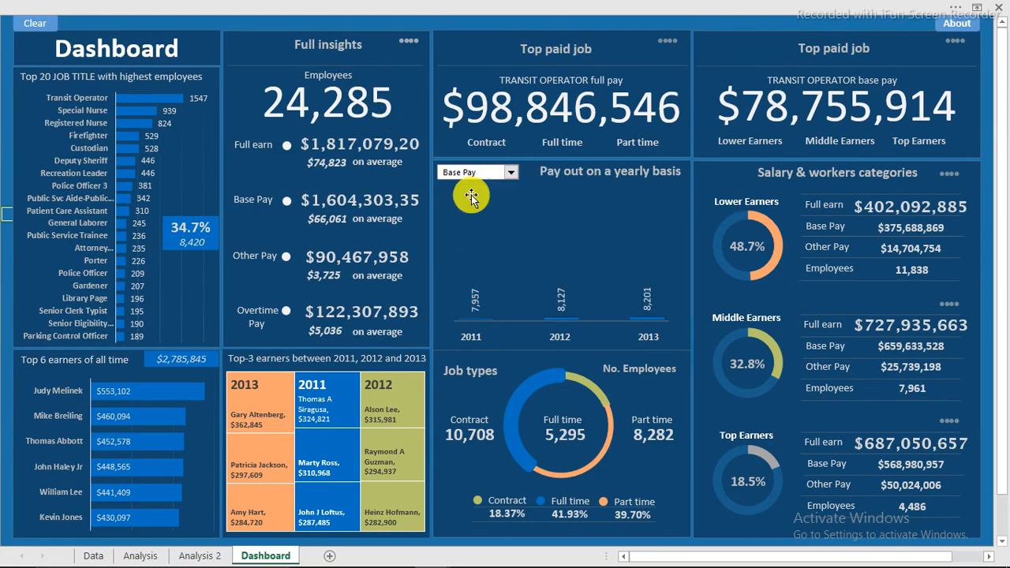
left_click(510, 172)
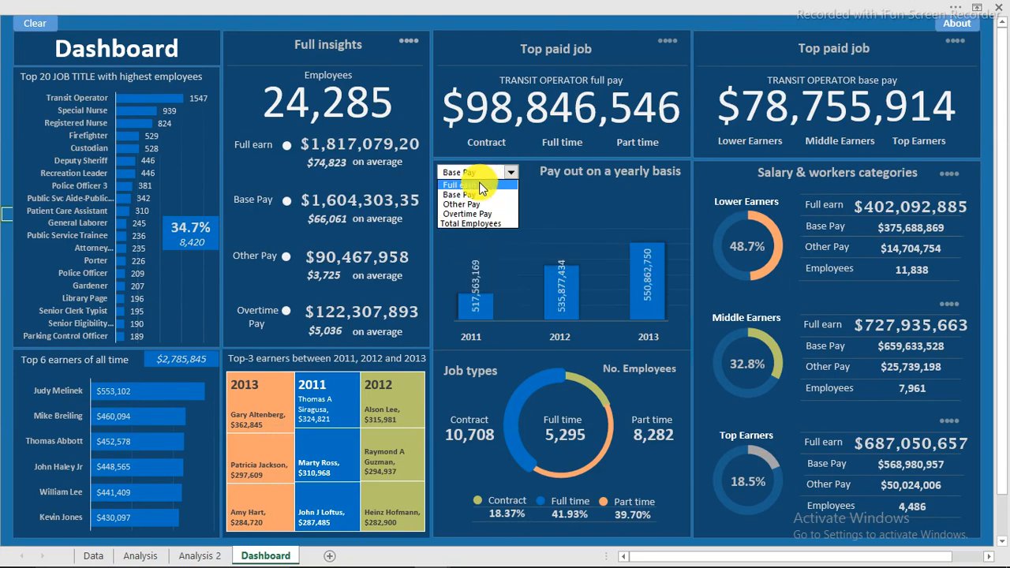
left_click(479, 183)
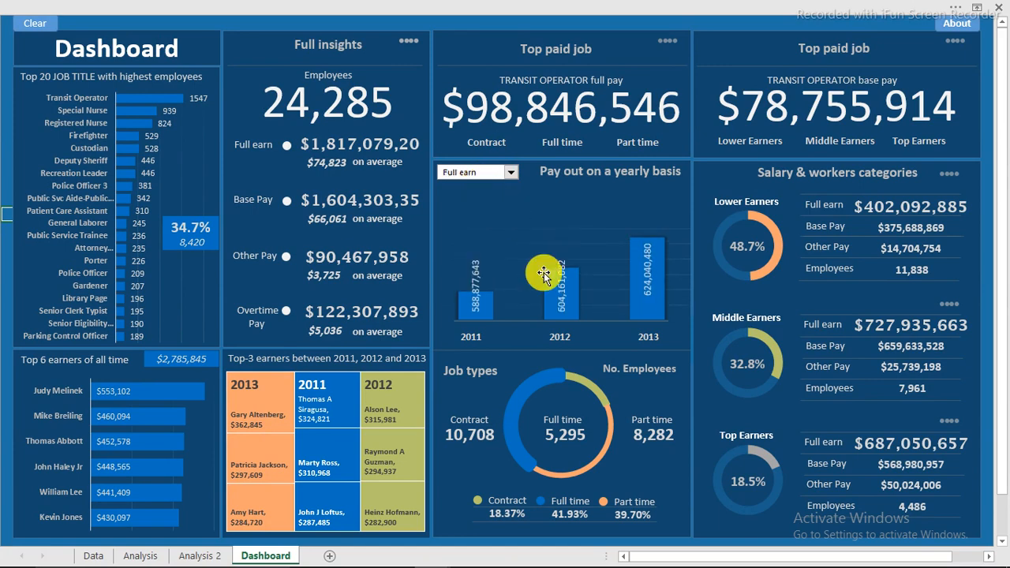
Filter the dashboard to 2012 and Contract jobs, and view the About summary of the case study
left_click(560, 338)
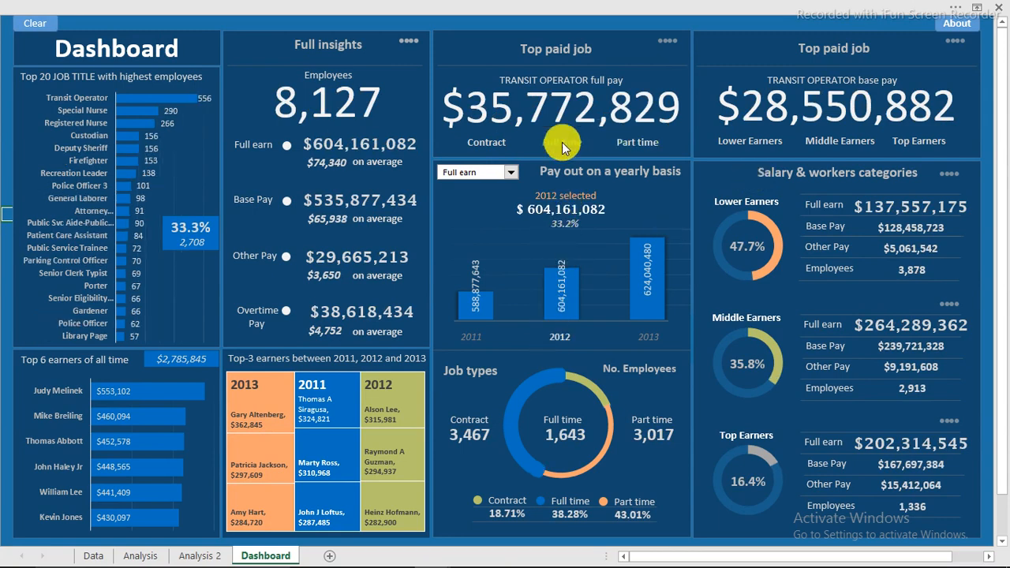
left_click(487, 143)
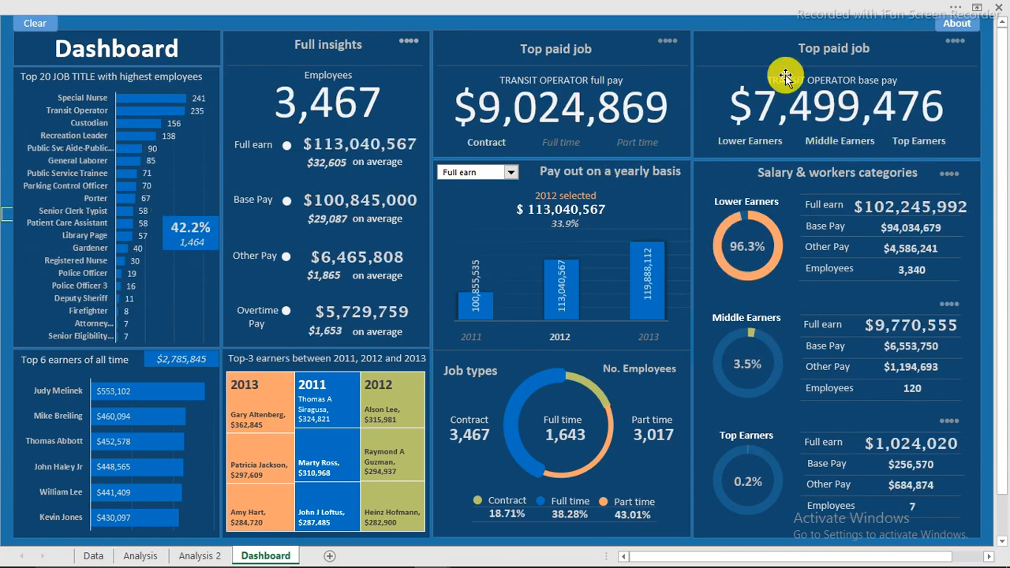
left_click(965, 24)
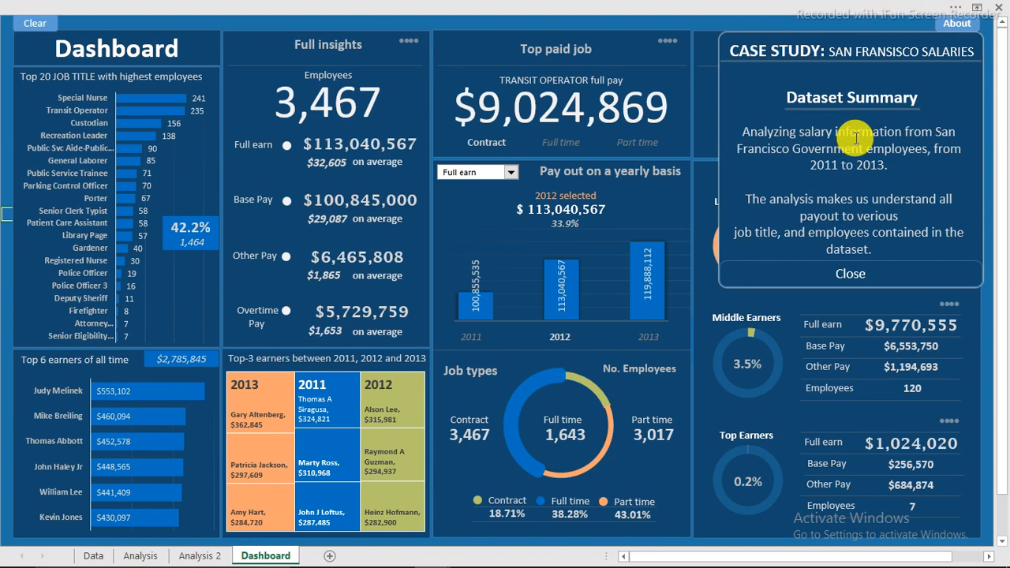
left_click(859, 274)
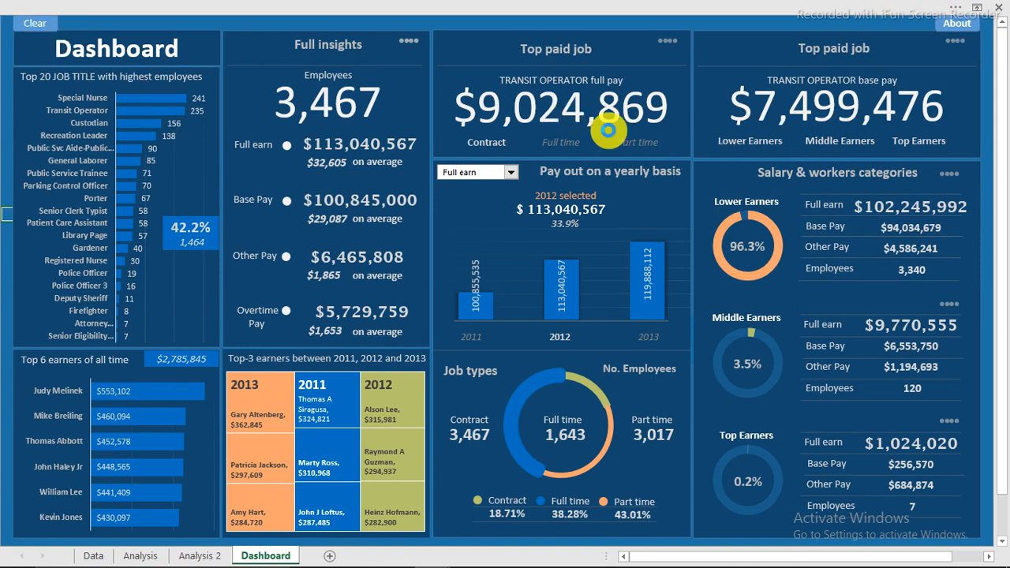
Reset the dashboard filters and filter the figures by Middle Earners
left_click(639, 143)
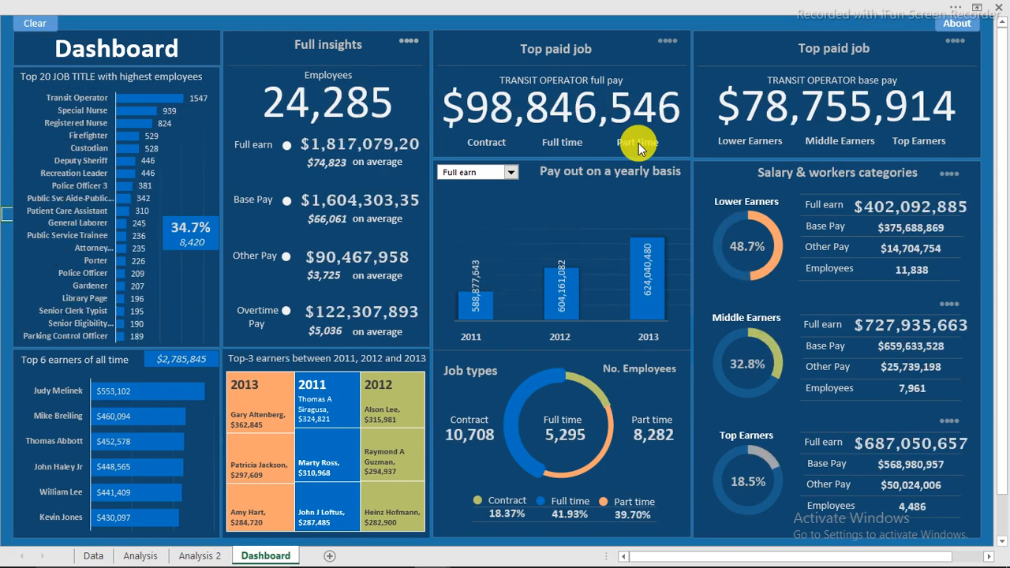
left_click(840, 140)
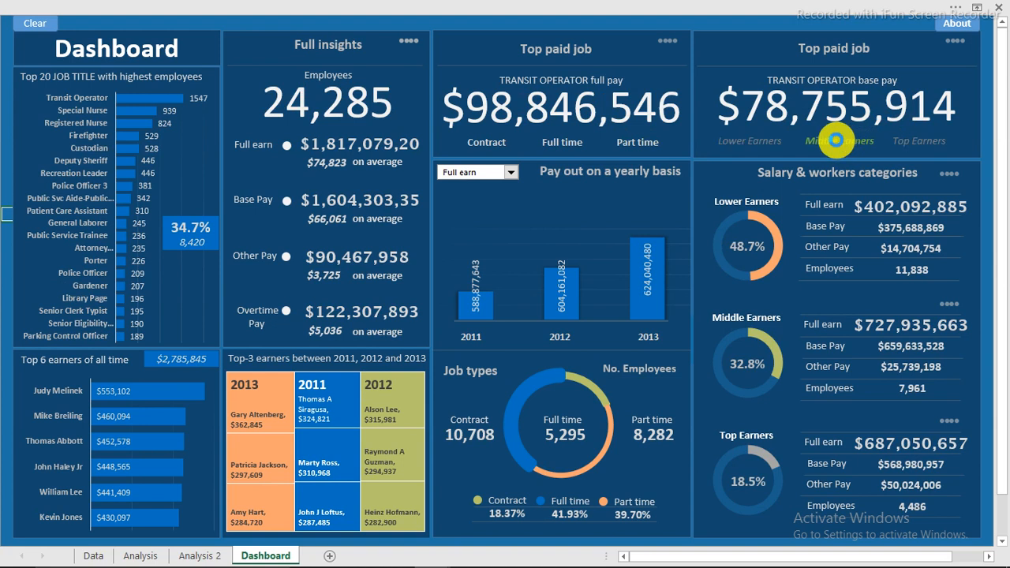
left_click(614, 150)
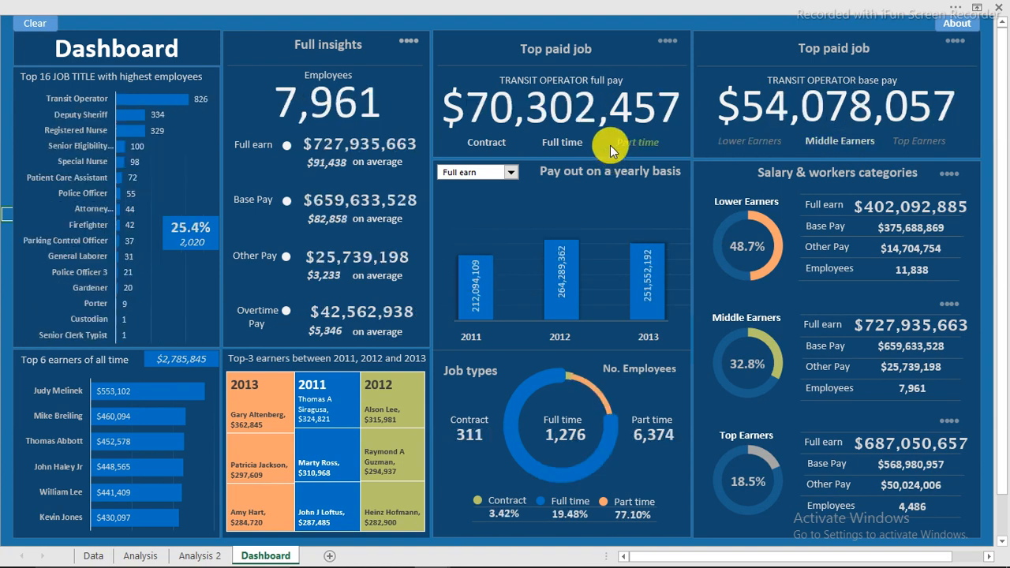
Switch to the Youtube lesson workbook with the partially built dashboard
mouse_move(268, 557)
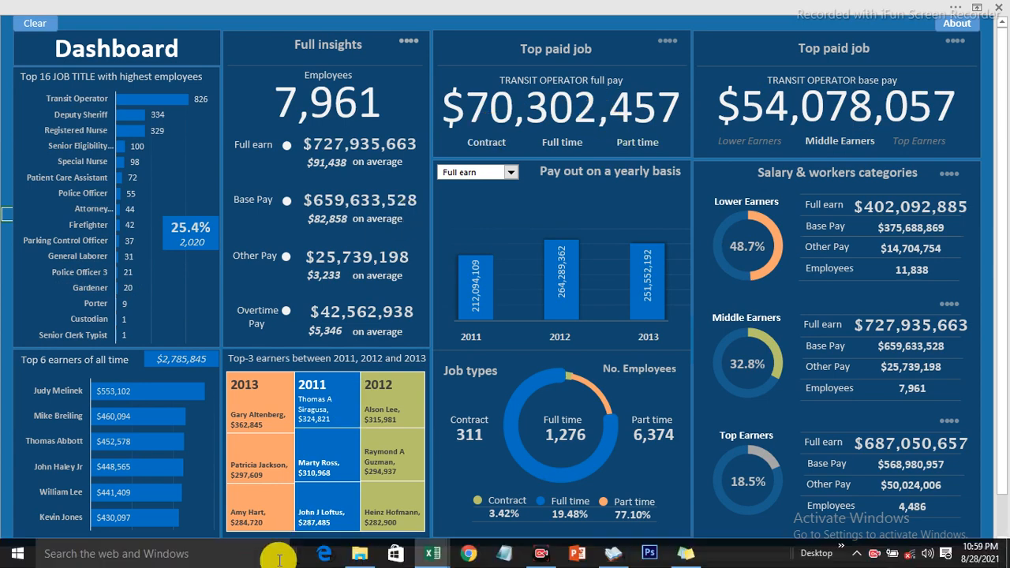
mouse_move(431, 551)
mouse_move(371, 499)
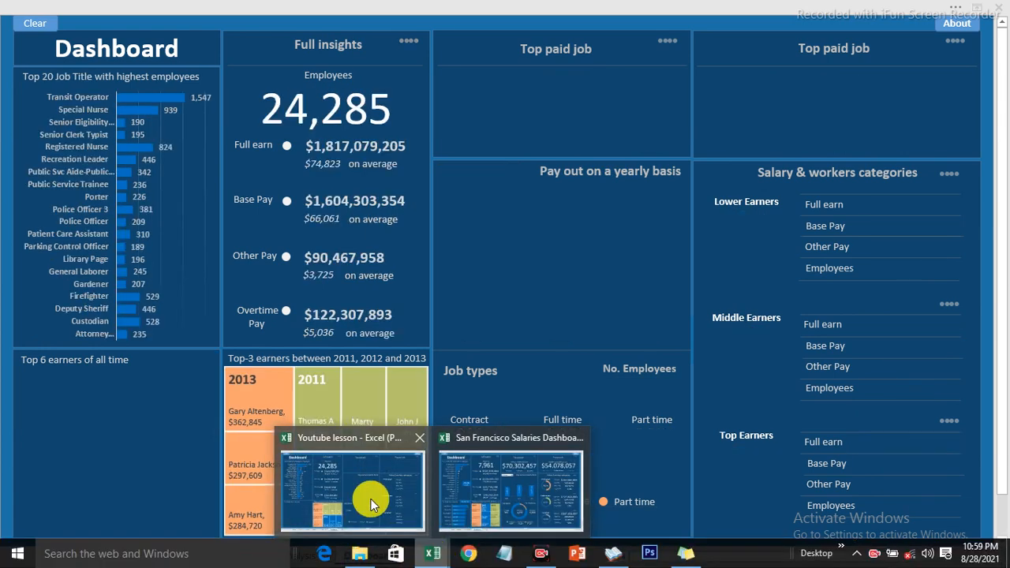
left_click(342, 441)
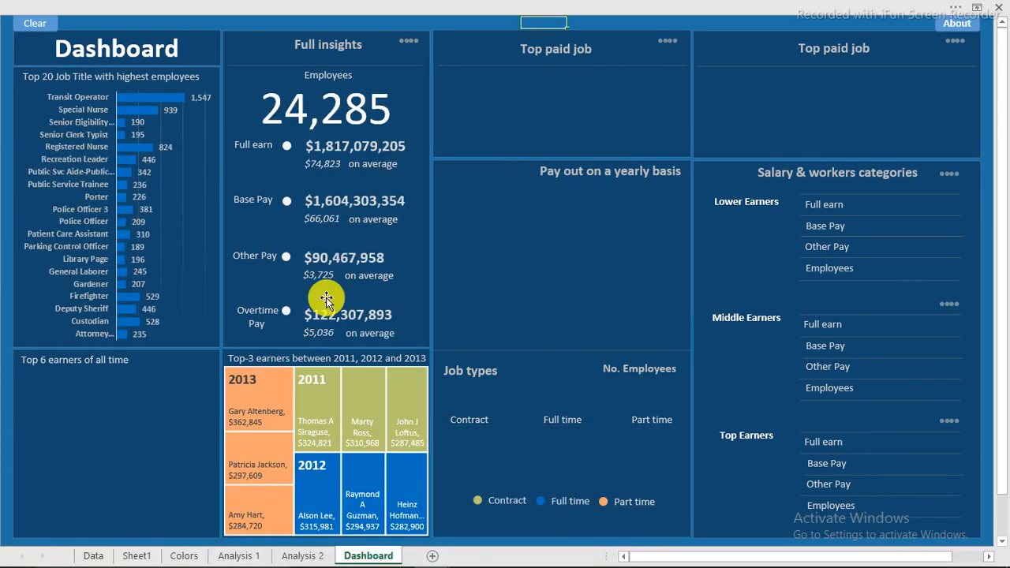
Review the dimension and measure labels and the new-dimension salary ranges on Sheet1
left_click(136, 556)
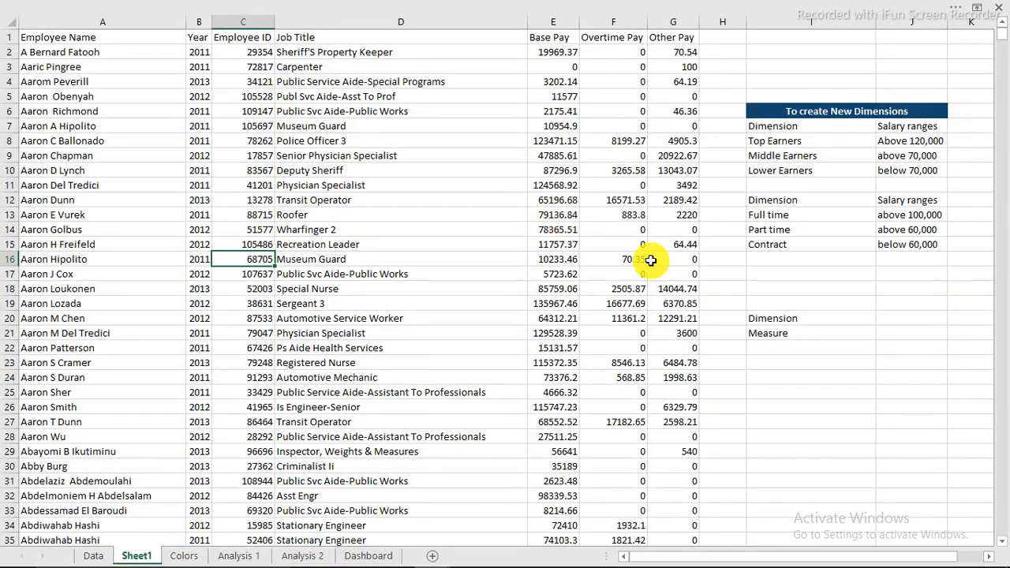
left_click(762, 318)
left_click(767, 334)
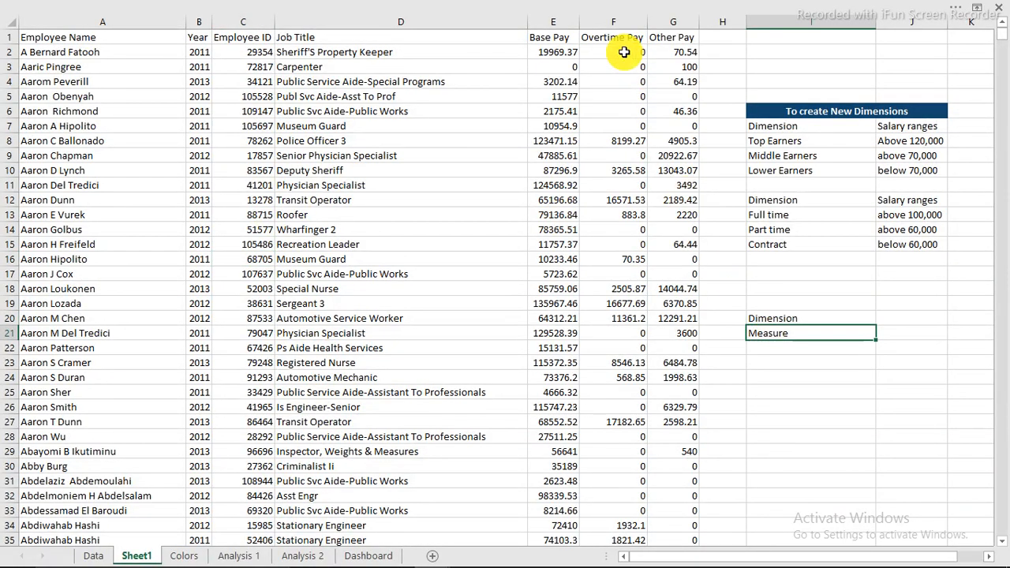
left_click(774, 316)
left_click_drag(765, 123, 897, 241)
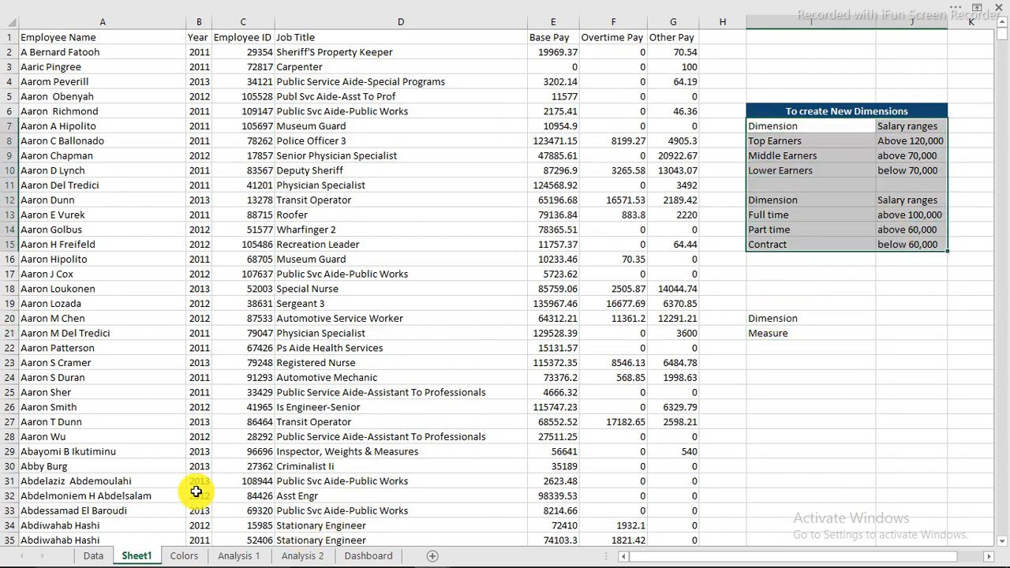
Examine the Full pay, Salary category and Job types columns on the Data sheet, including the IF formula in cell I8
left_click(92, 558)
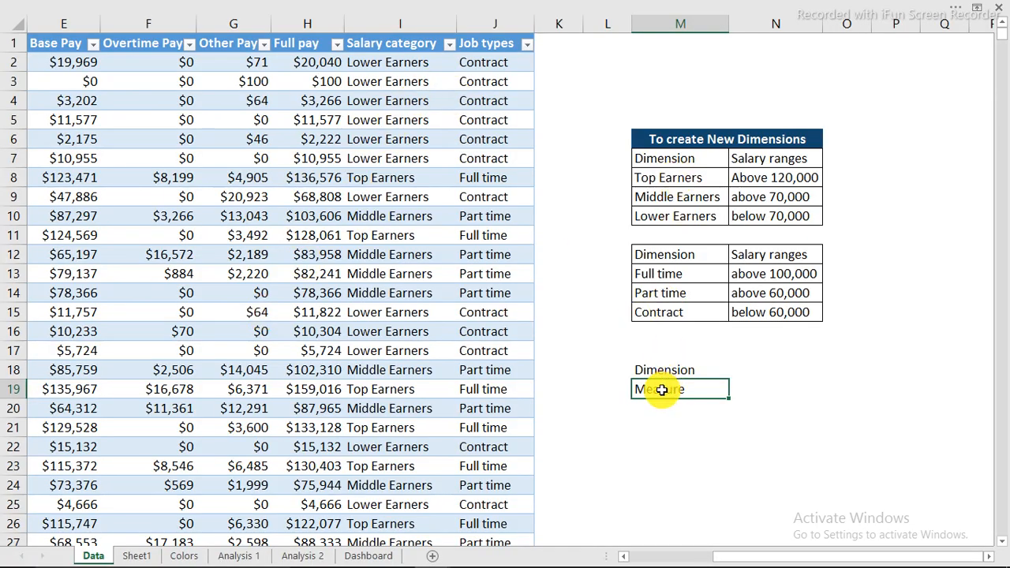
left_click(302, 43)
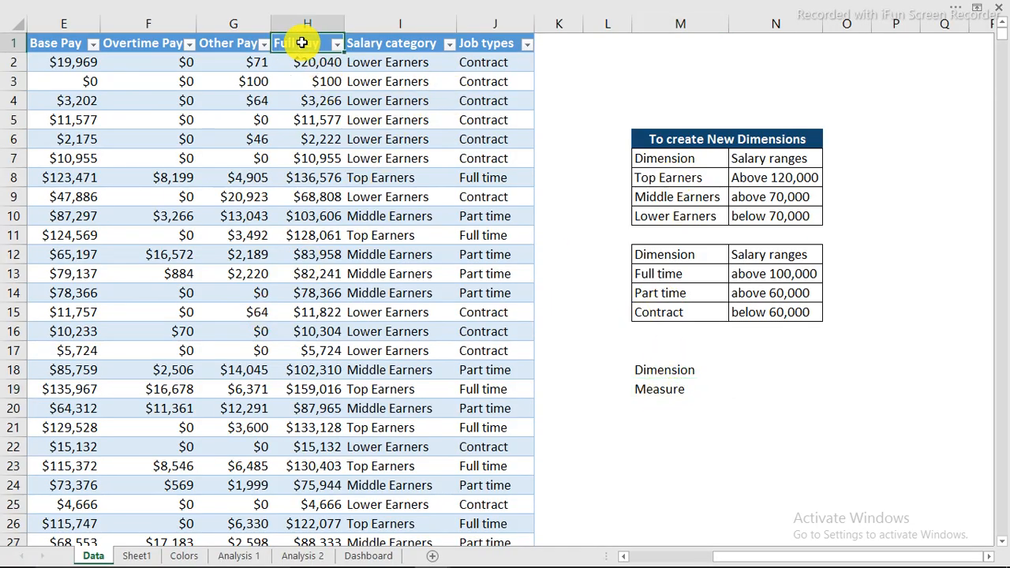
left_click_drag(302, 57, 311, 254)
left_click_drag(390, 64, 471, 324)
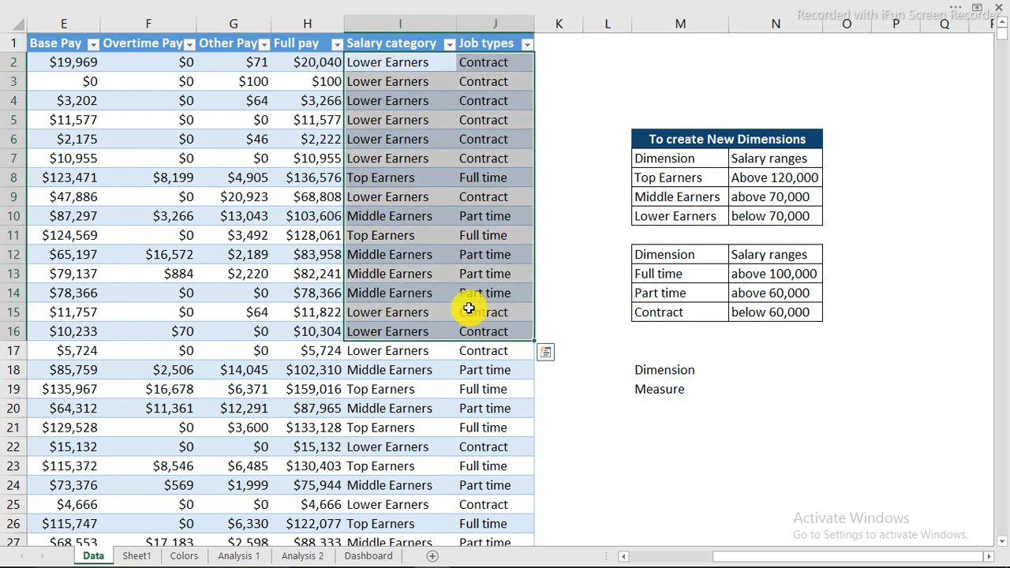
left_click(409, 178)
double_click(407, 178)
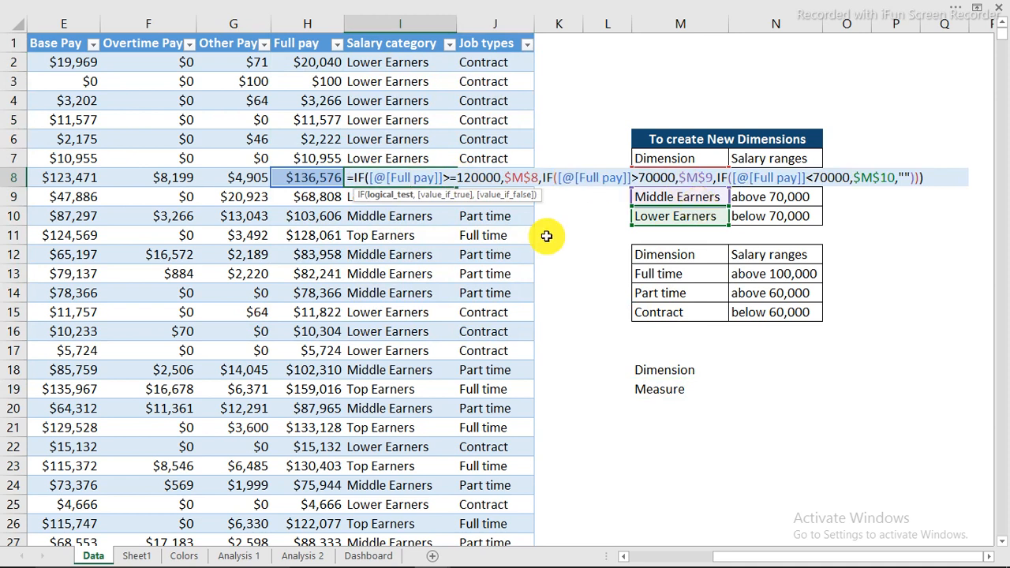
key("Escape")
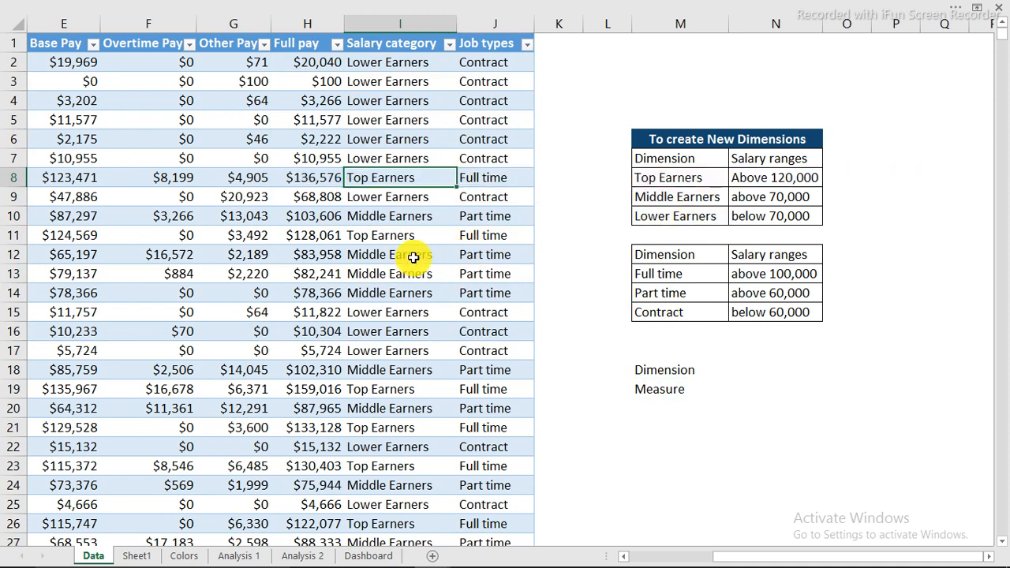
Draw a combo box form control beside the "Pay out on a yearly basis" heading on the Dashboard sheet
left_click(367, 556)
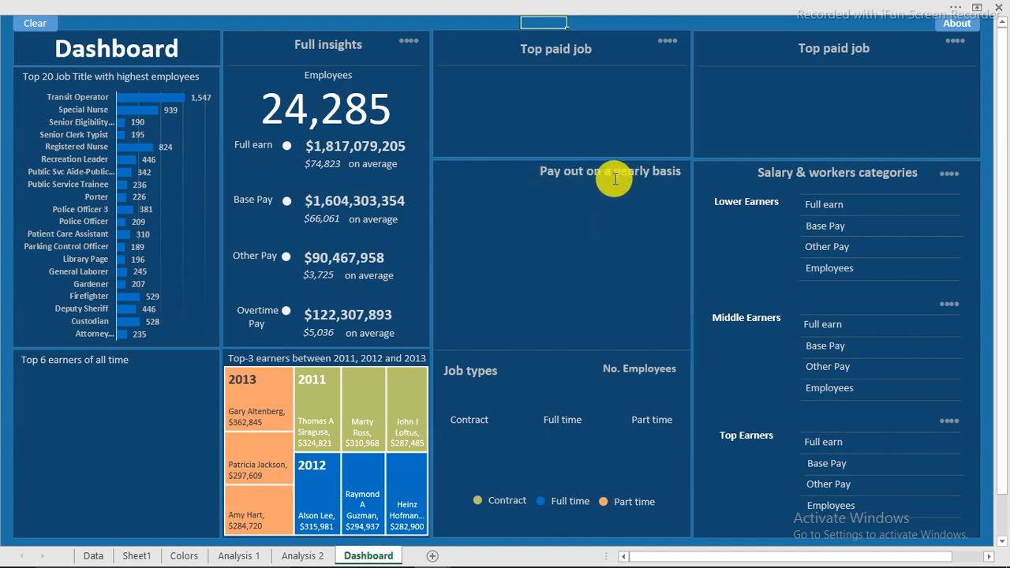
left_click(581, 11)
left_click(490, 35)
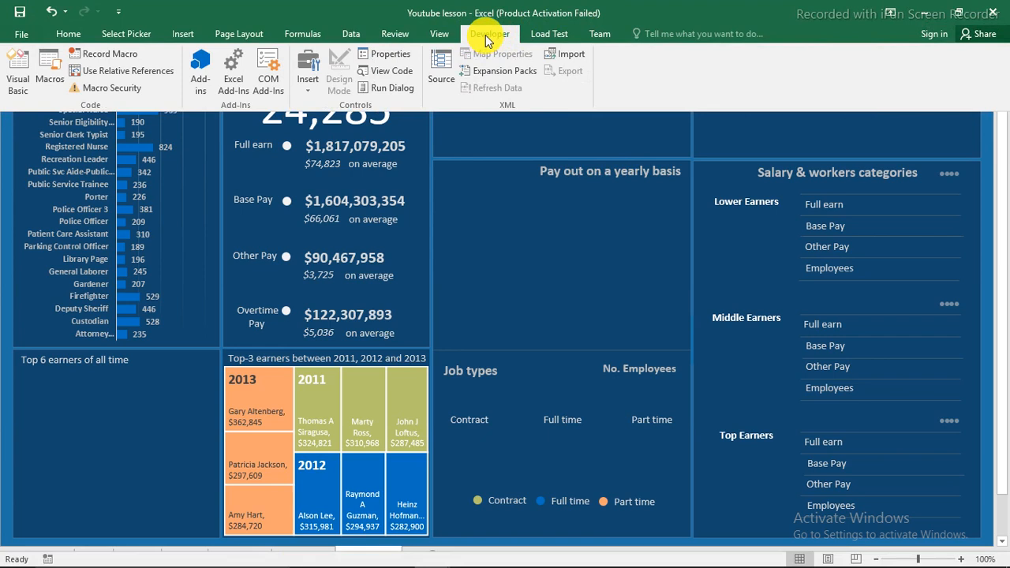
left_click(305, 90)
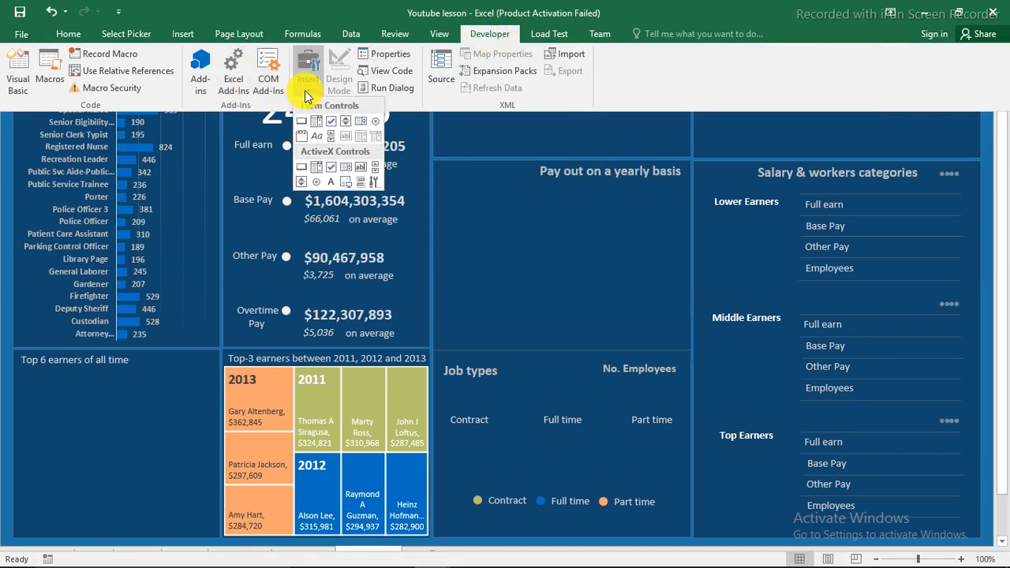
left_click(316, 129)
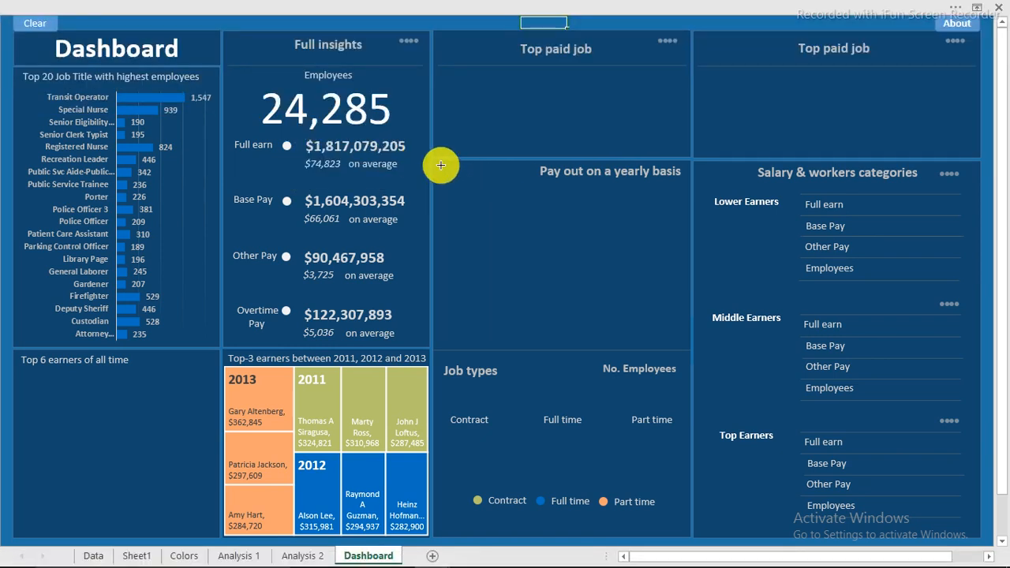
left_click_drag(441, 165, 527, 183)
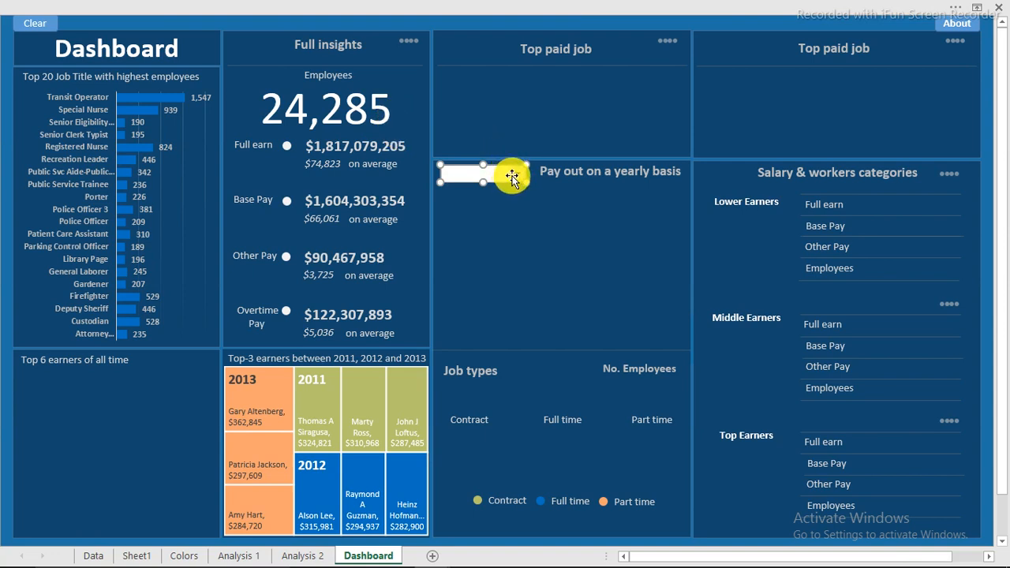
Delete Sheet1 from the workbook
left_click(304, 558)
left_click(322, 198)
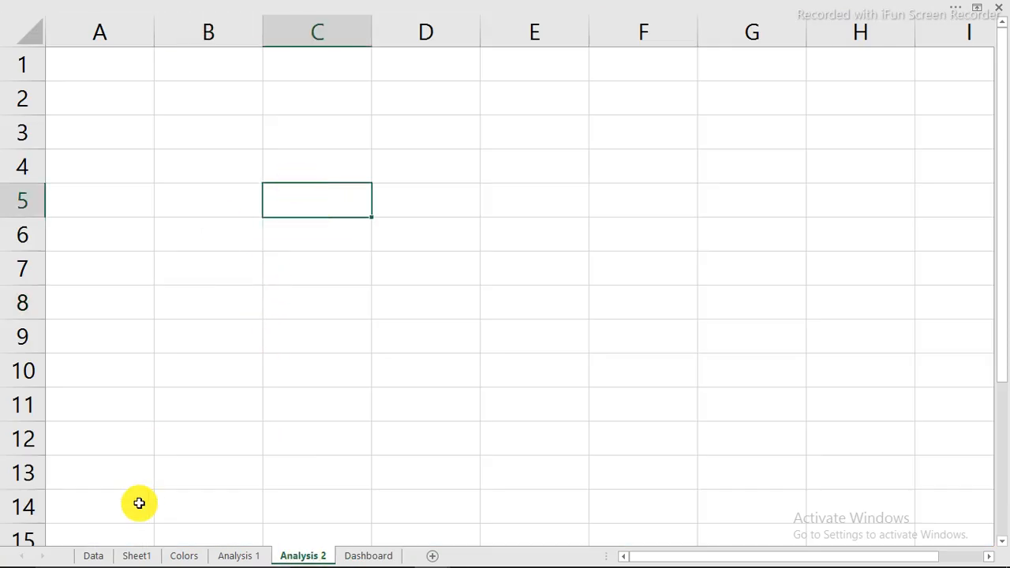
left_click(136, 557)
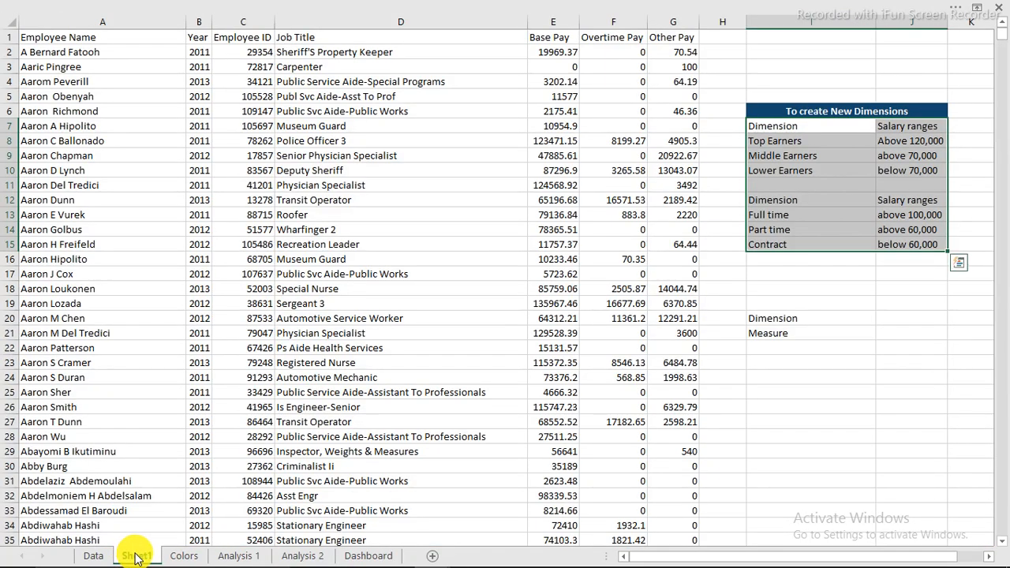
right_click(136, 558)
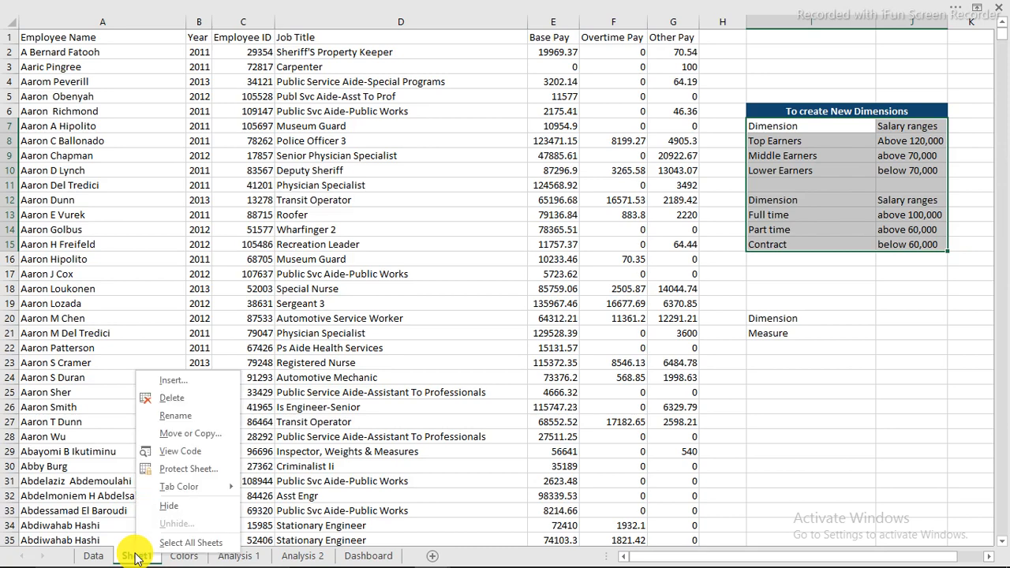
left_click(174, 401)
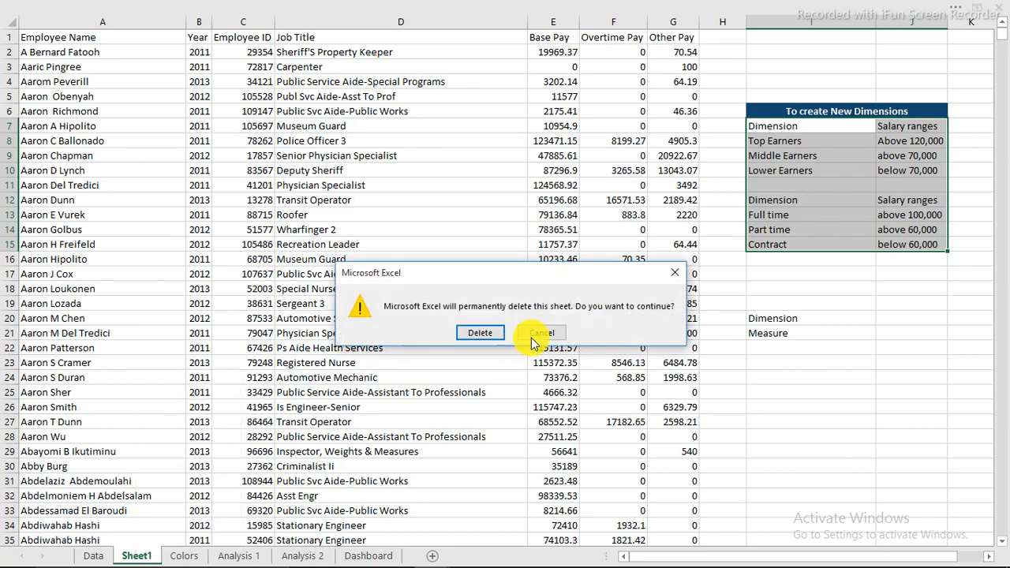
left_click(489, 331)
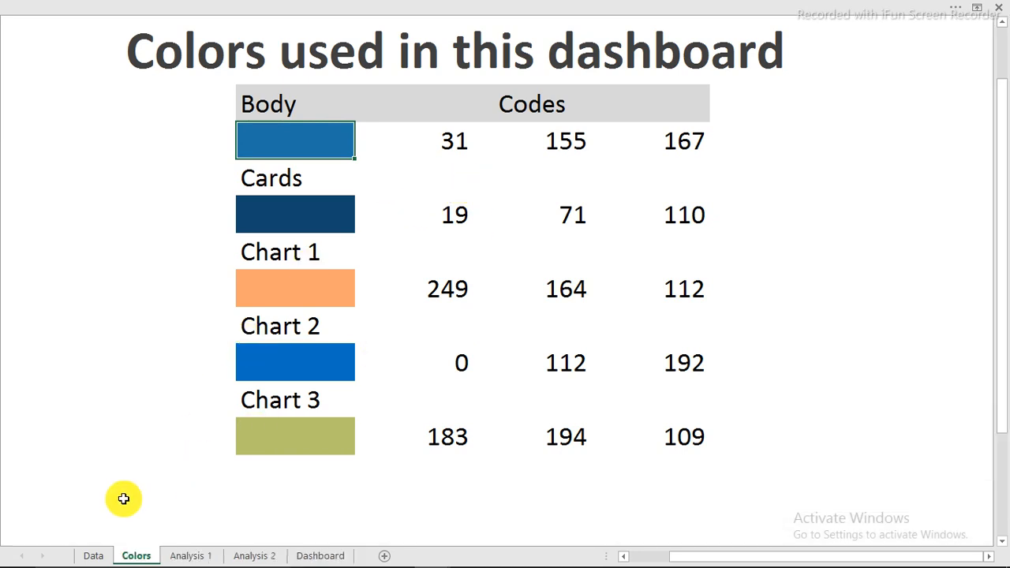
Insert a PivotTable from Table3 on the Data sheet into cell B4 of Analysis 2, with Year as the row field
left_click(93, 556)
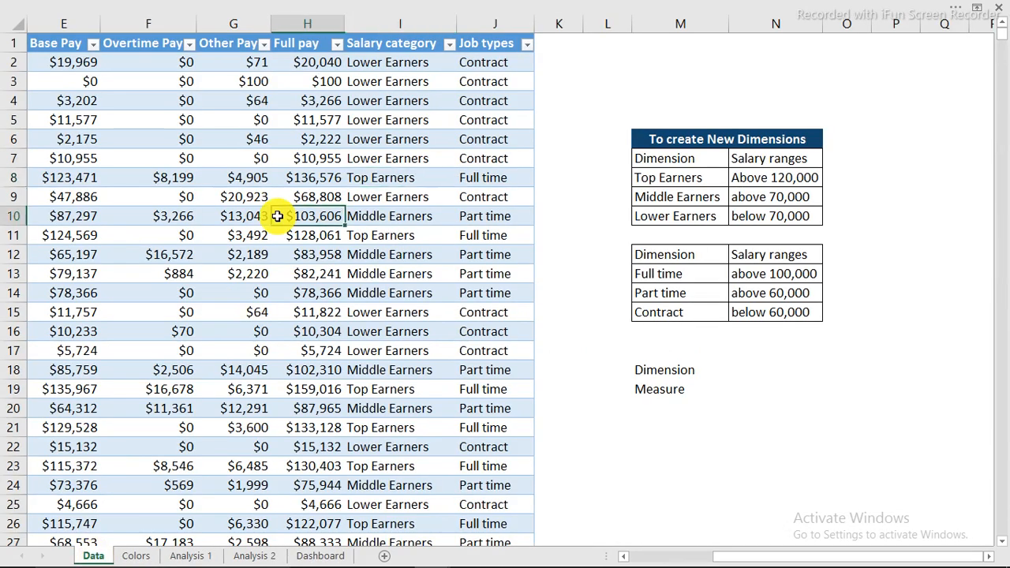
left_click(153, 7)
left_click(181, 36)
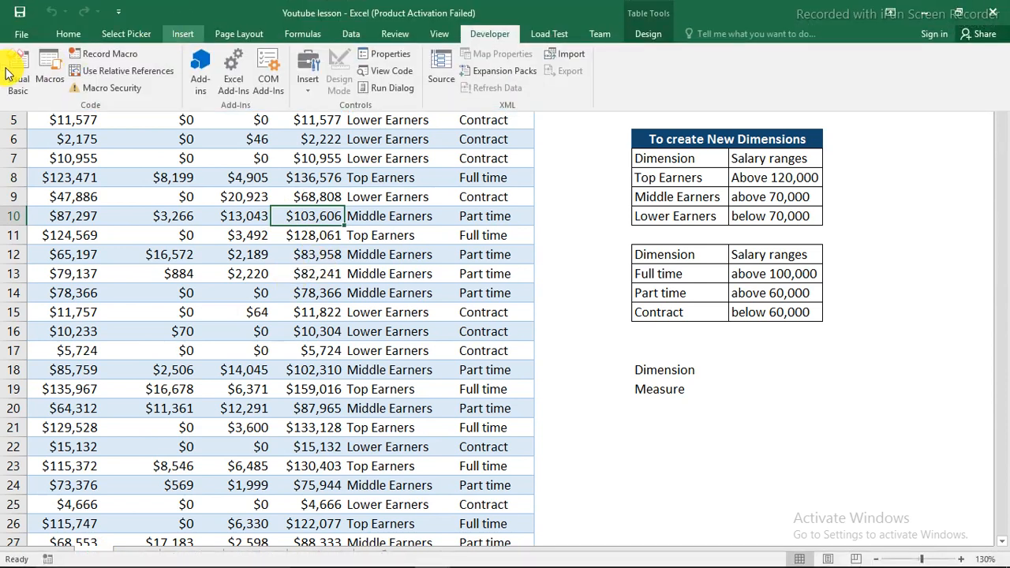
left_click(22, 62)
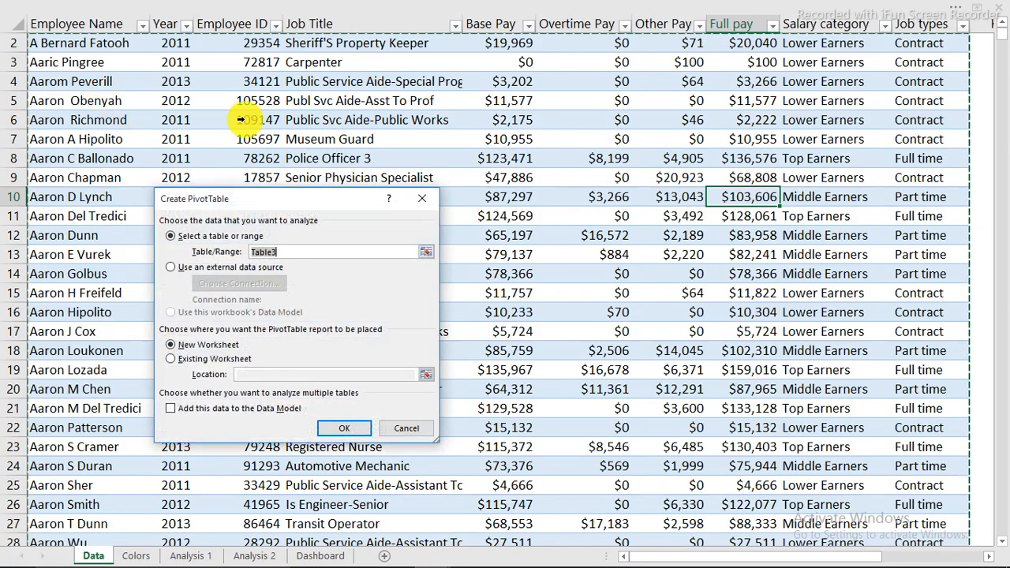
left_click(184, 361)
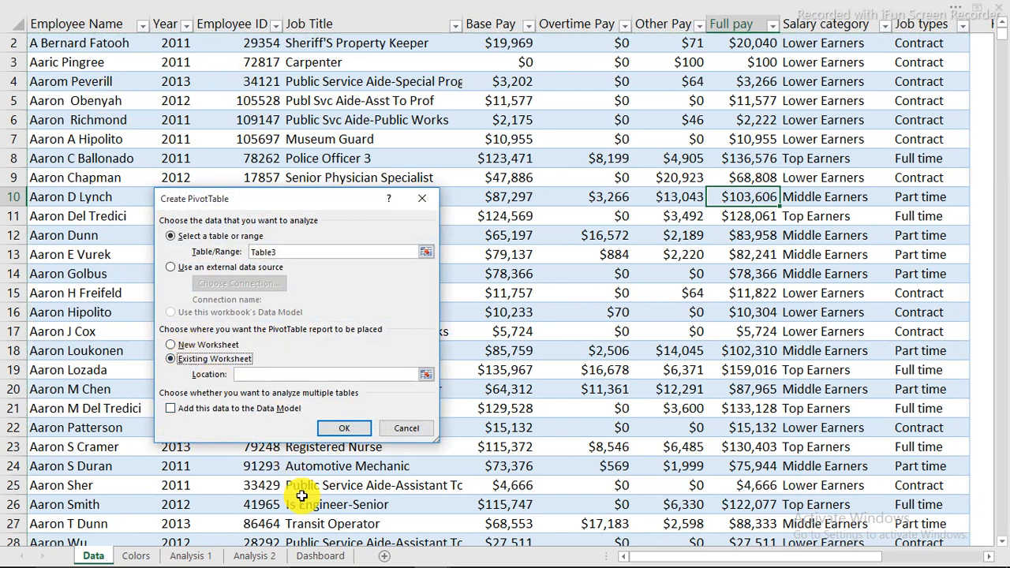
left_click(261, 556)
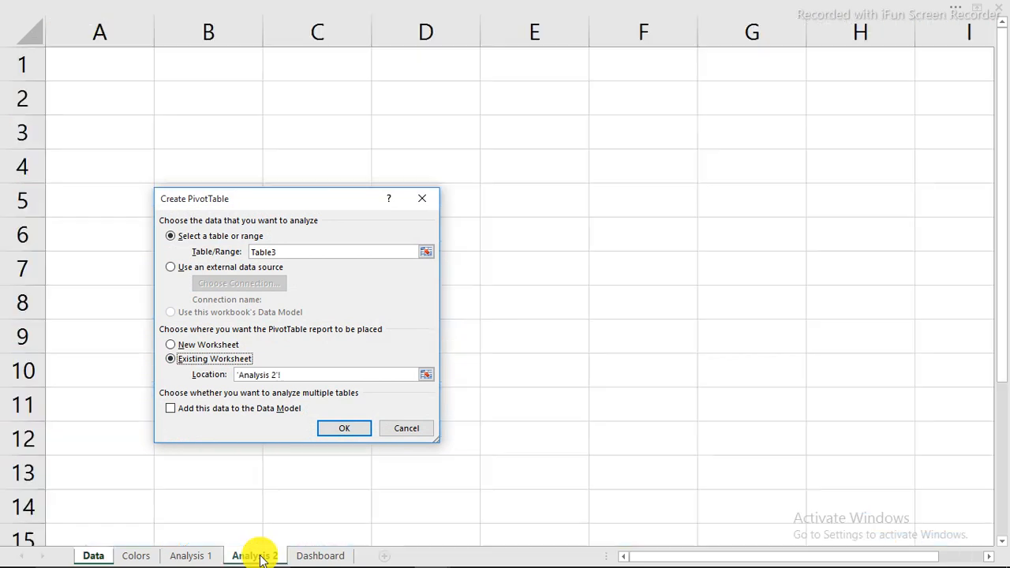
left_click(203, 162)
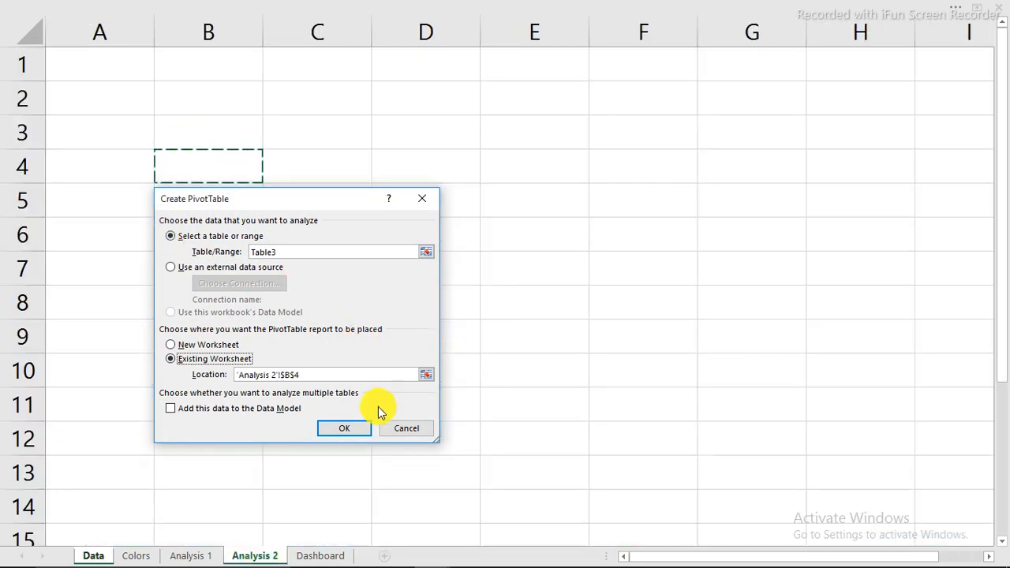
left_click(345, 428)
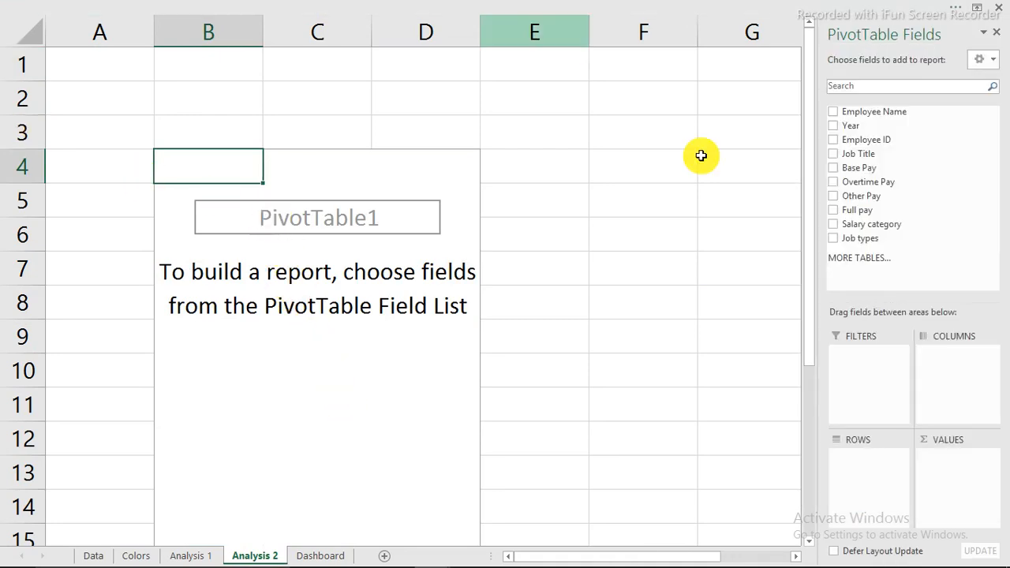
left_click_drag(853, 127, 866, 470)
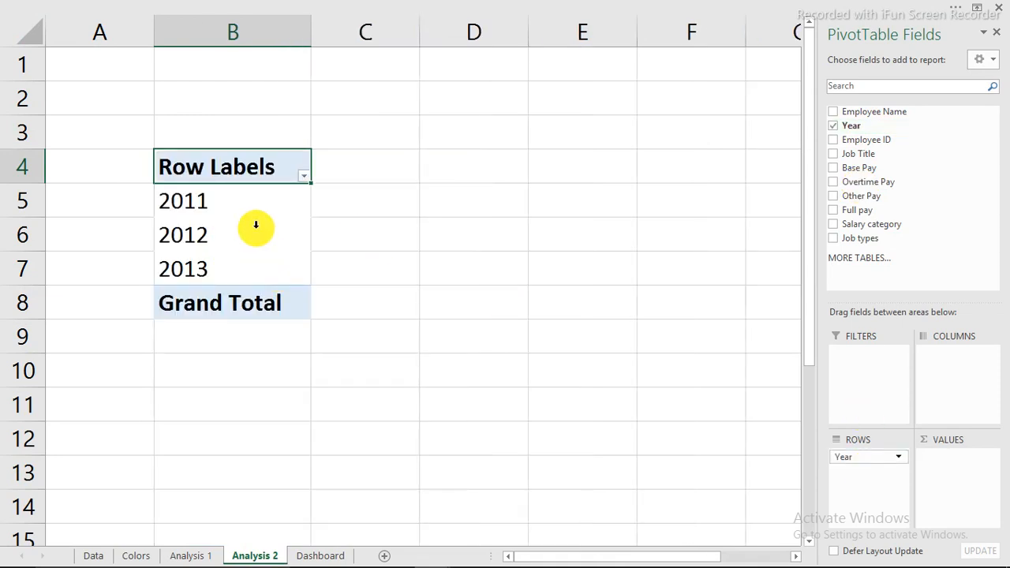
Show the PivotTable in tabular form and turn grand totals off for rows and columns
left_click(221, 206)
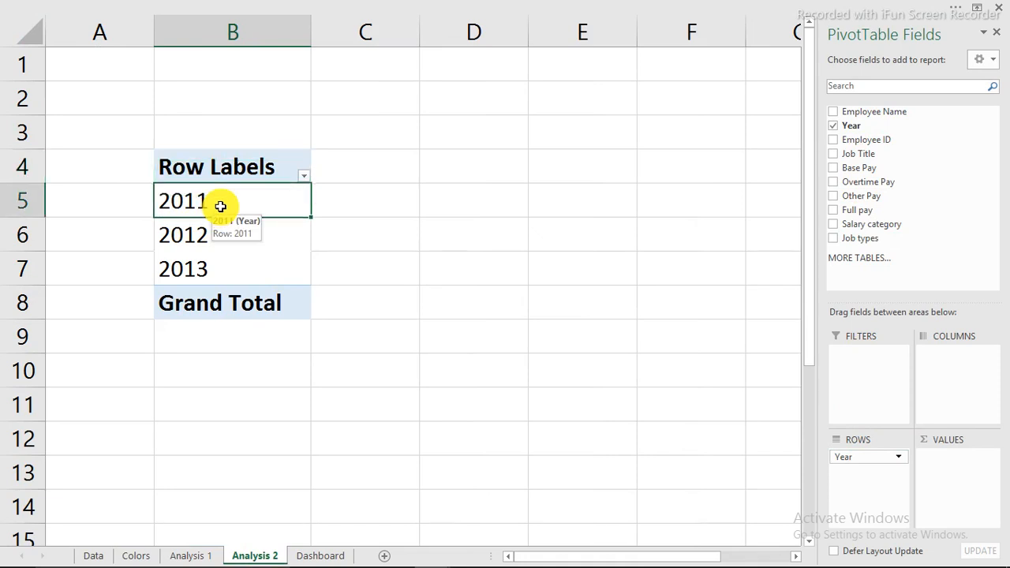
left_click(493, 26)
left_click(698, 33)
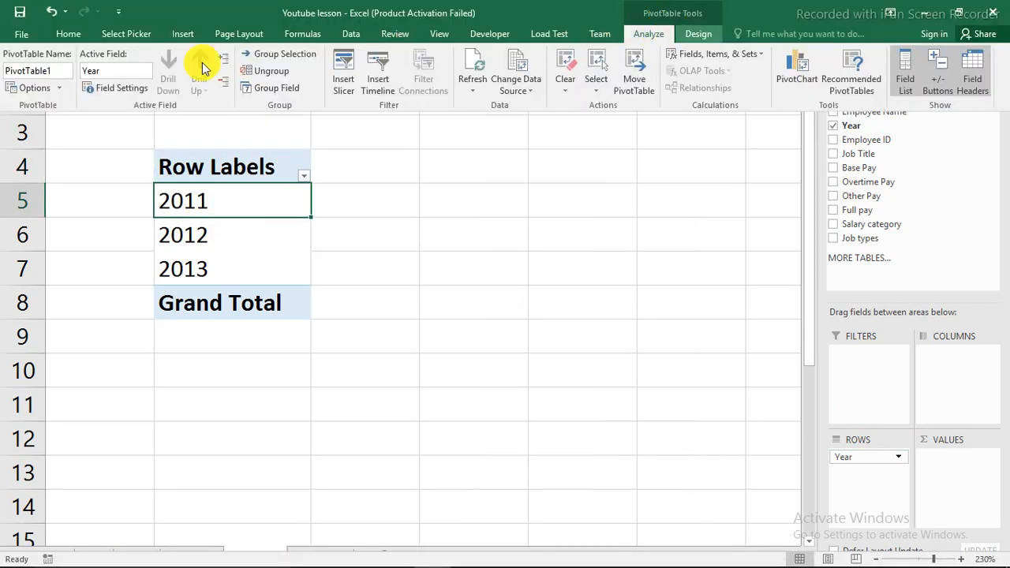
left_click(107, 90)
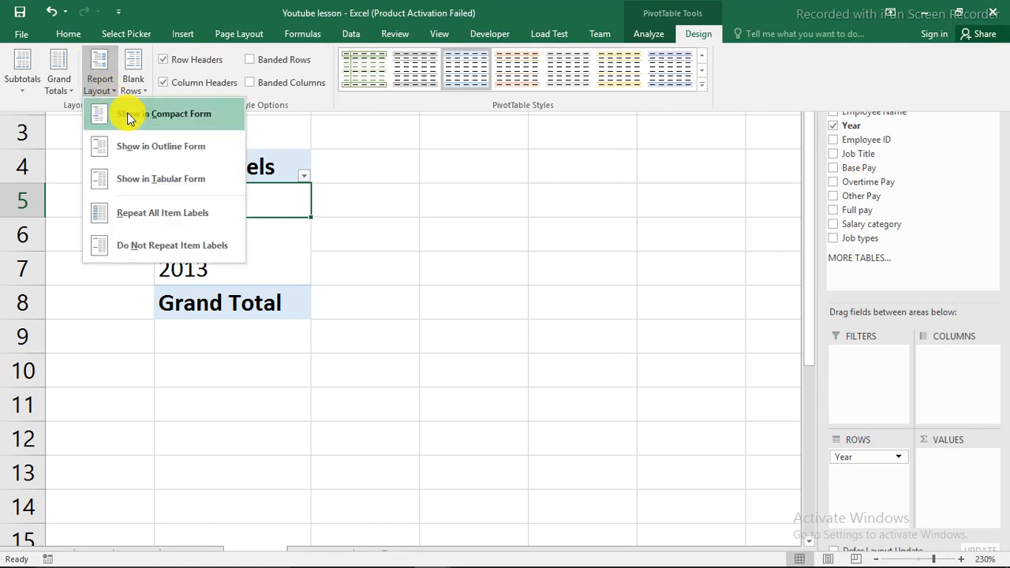
left_click(136, 184)
left_click(63, 90)
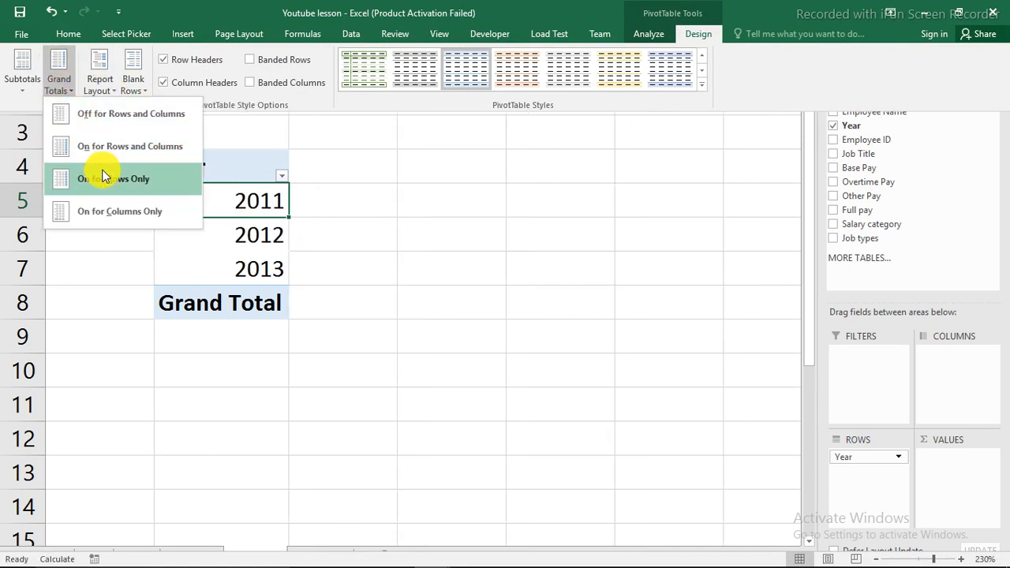
left_click(106, 122)
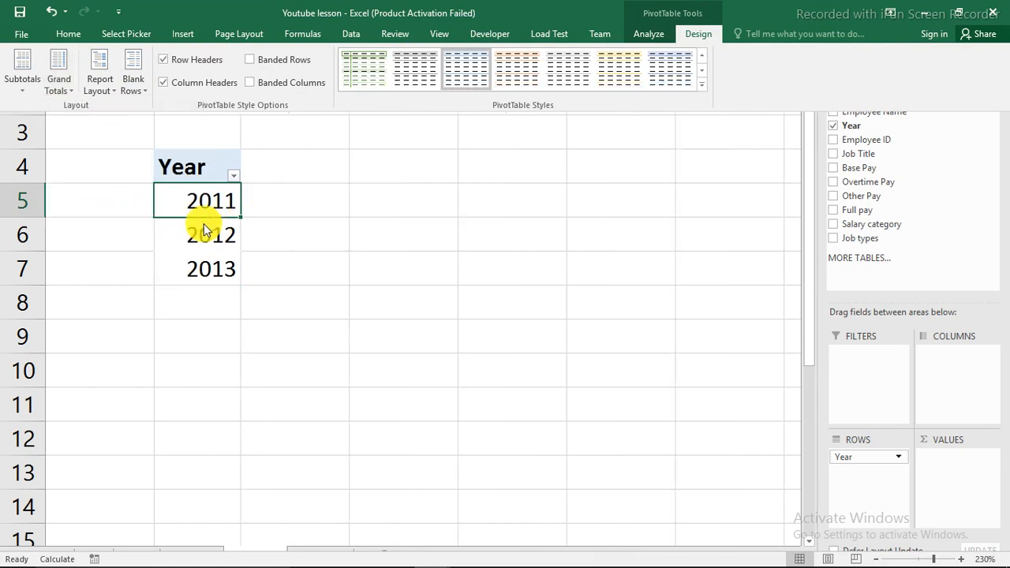
Add Employee Name to the PivotTable values as a count and rename that value field "no. emp"
left_click(852, 124)
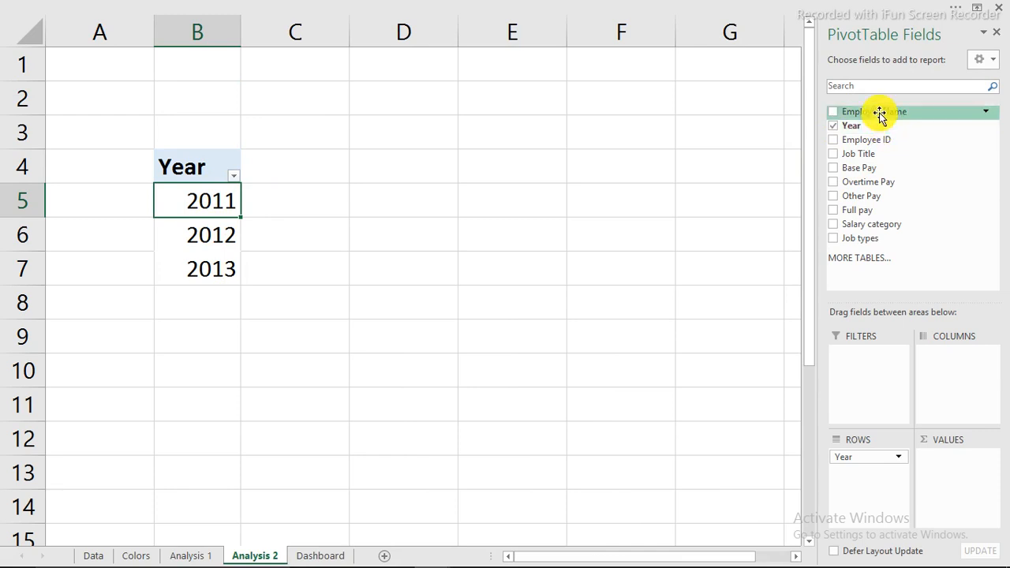
left_click_drag(879, 114, 947, 482)
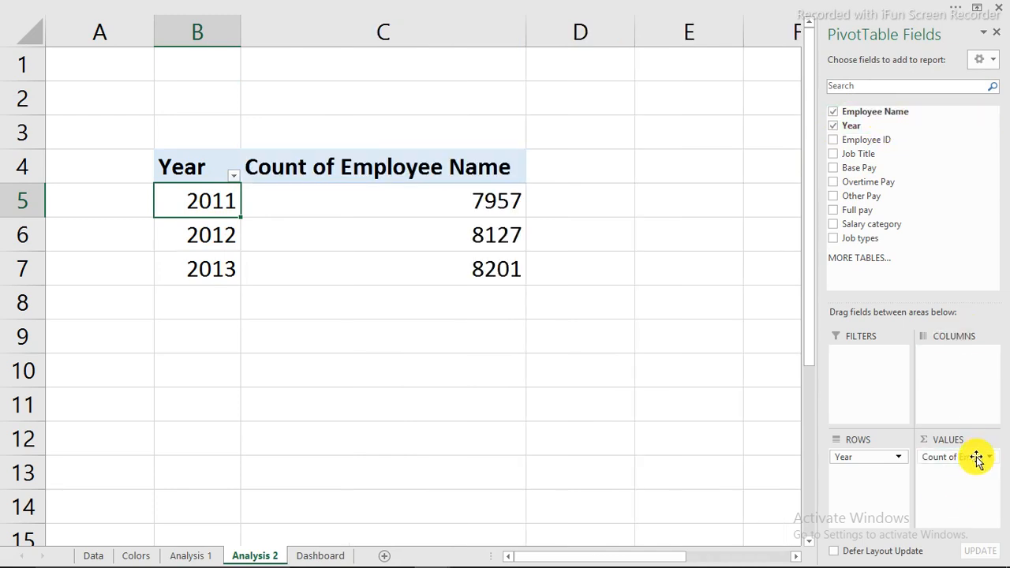
left_click(386, 173)
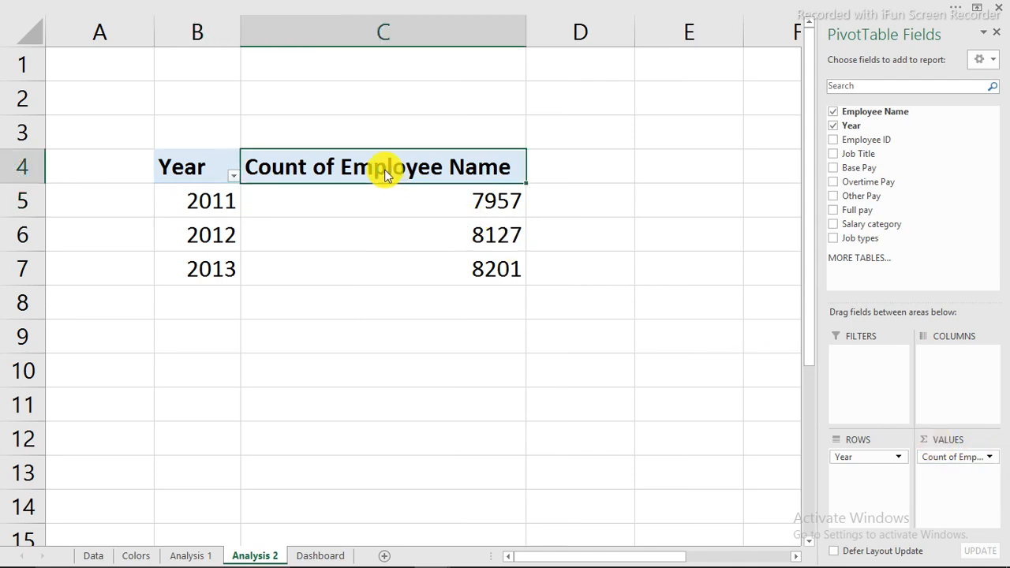
double_click(386, 172)
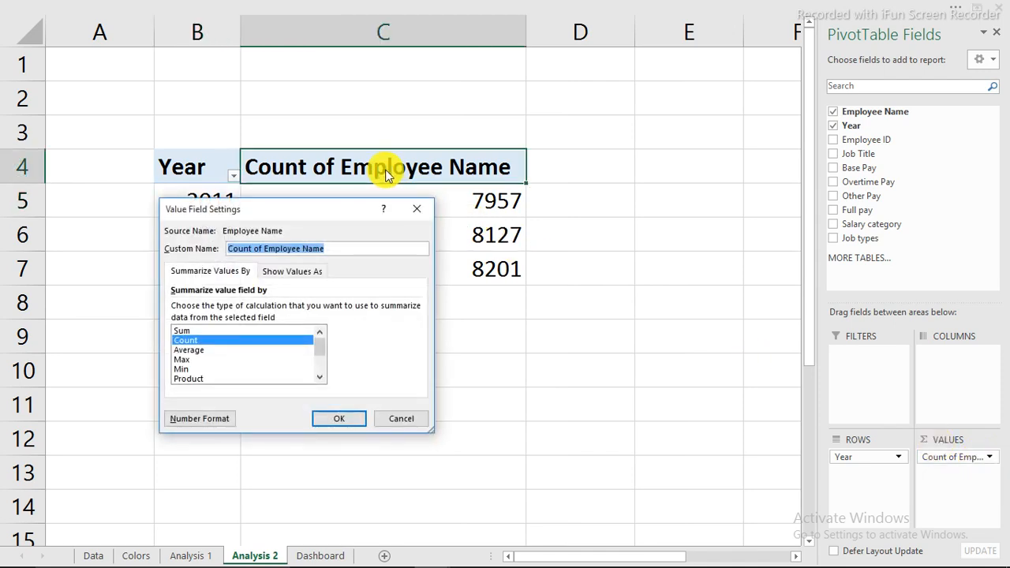
type("no. emp")
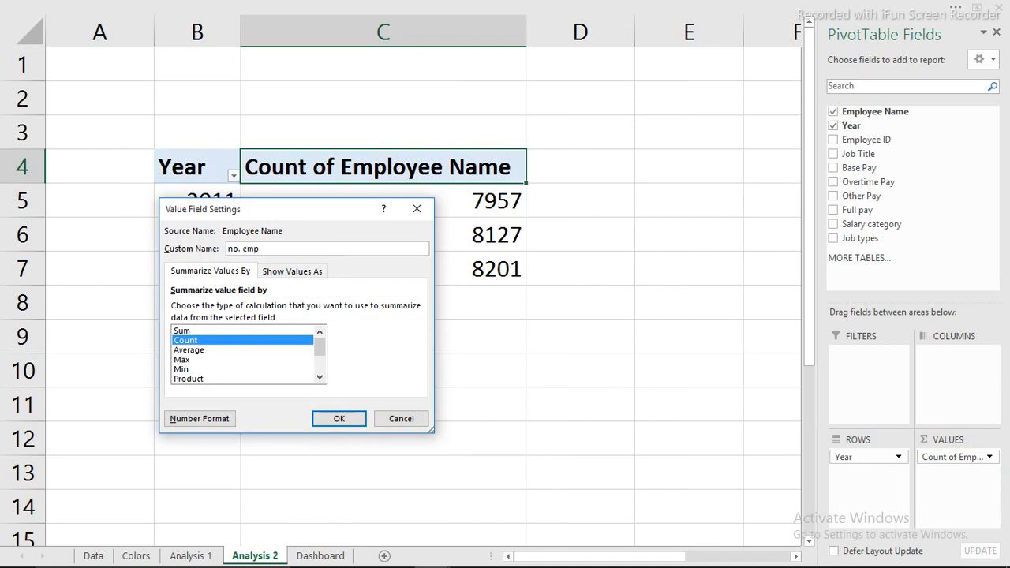
key("Return")
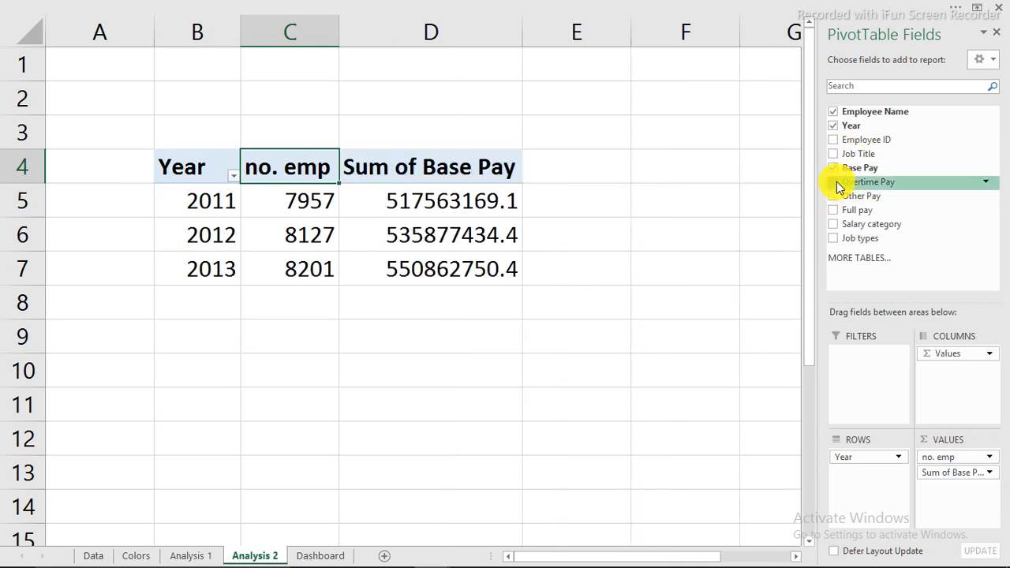
Add Base Pay, Overtime Pay, Other Pay and Full pay to the PivotTable as summed values
left_click(838, 185)
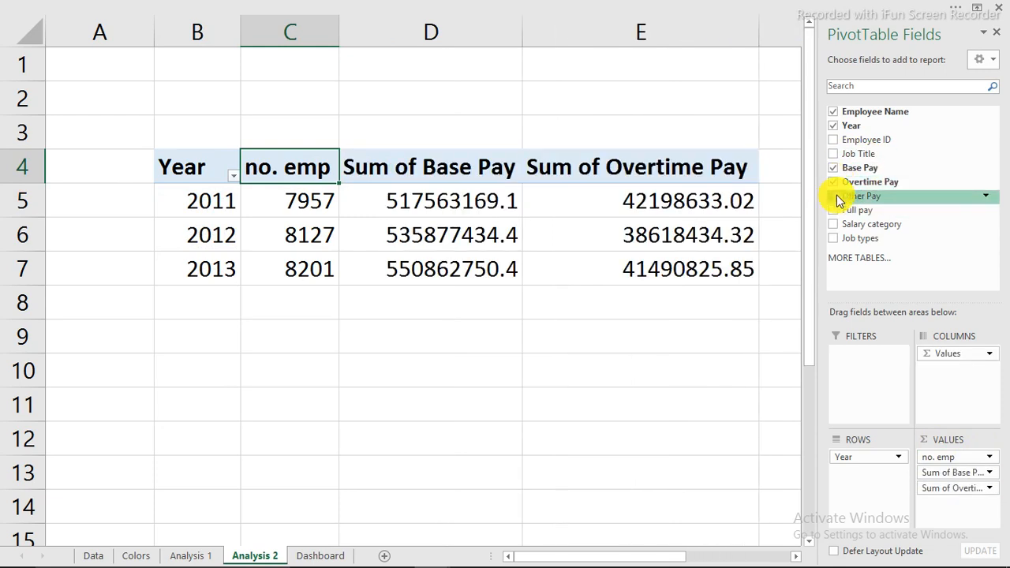
left_click(835, 196)
left_click(834, 211)
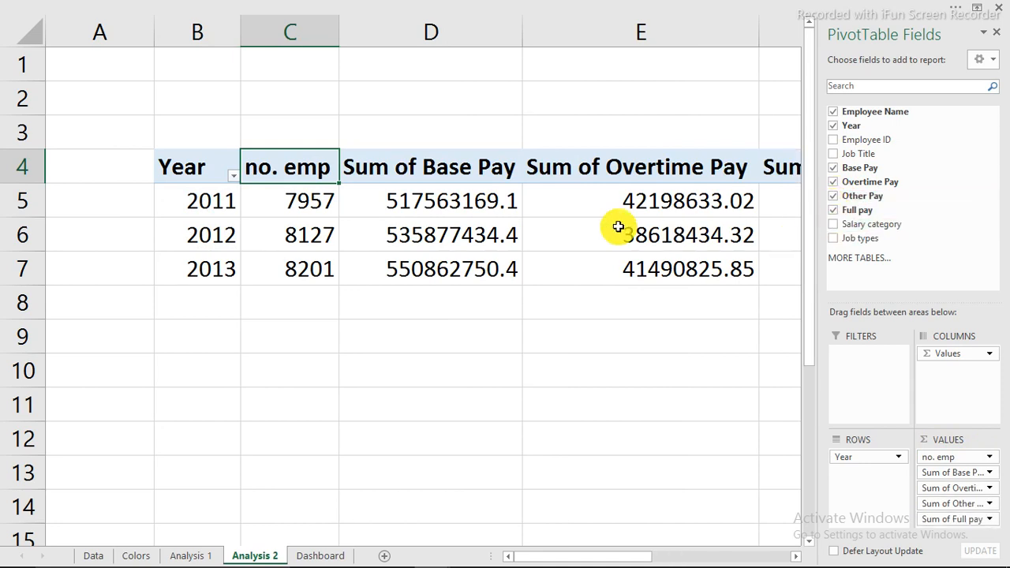
Remove the "sum of" prefix from all the pay headers in row 4 of the PivotTable with Find and Replace
left_click_drag(383, 174, 627, 163)
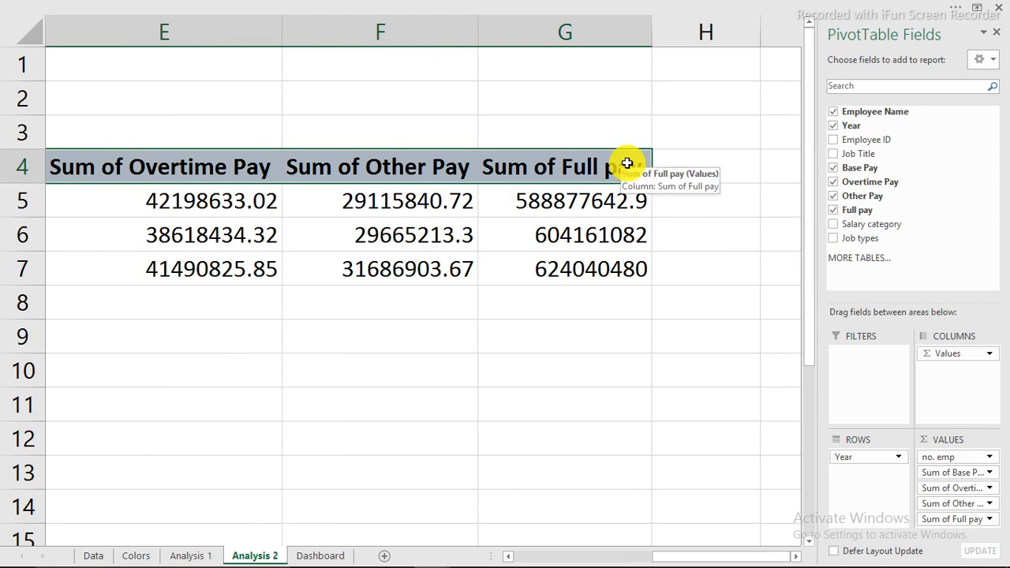
key("ctrl+h")
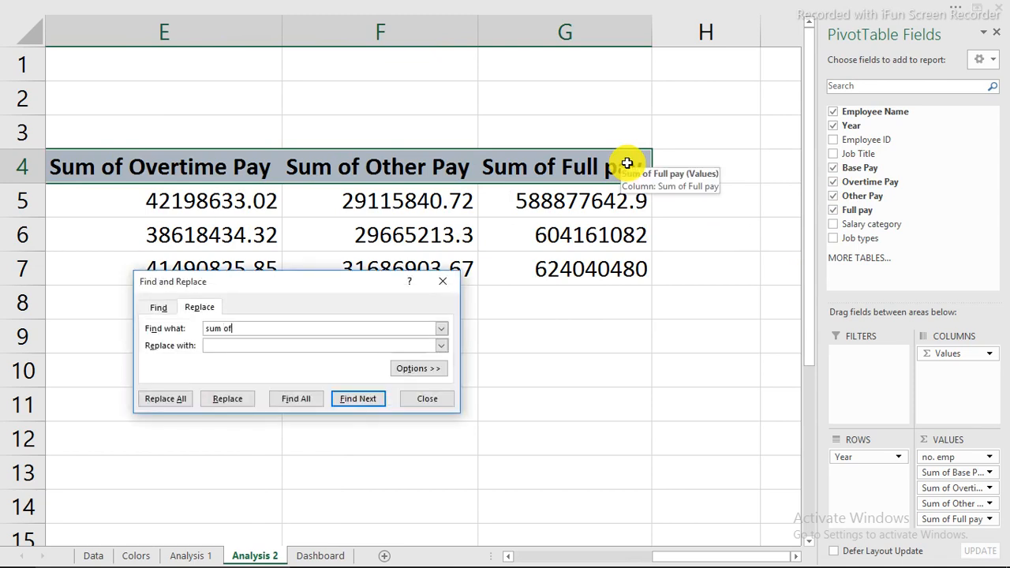
left_click(174, 405)
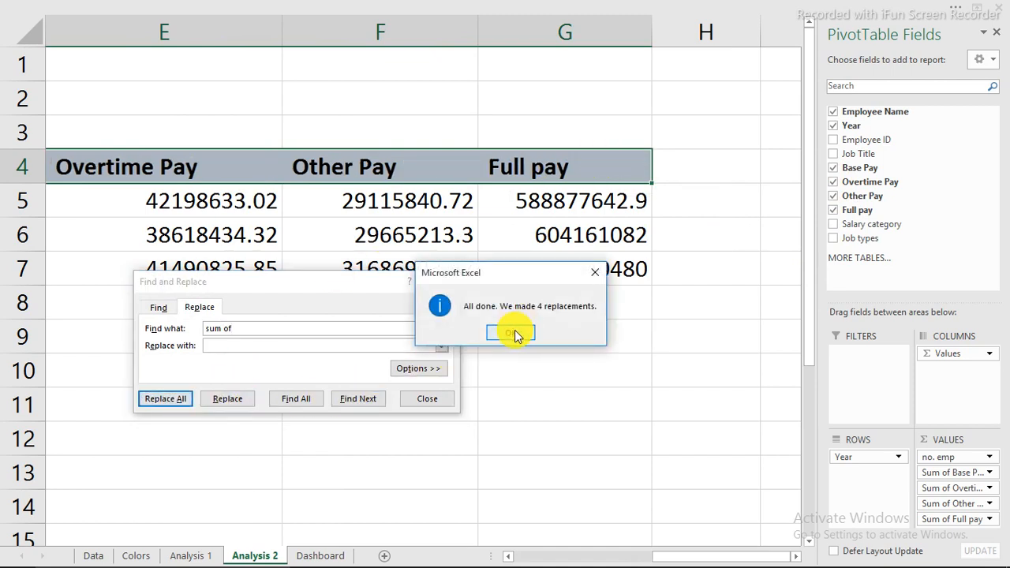
left_click(517, 334)
left_click(421, 401)
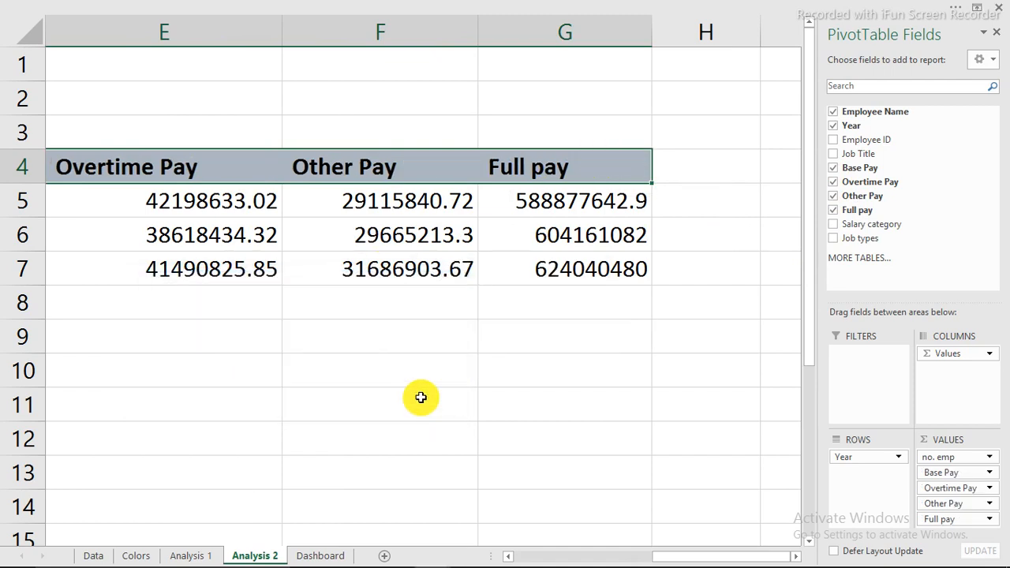
Switch to the San Francisco Salaries Dashboard workbook and view the yearly payout chart for Base Pay, Other Pay and Overtime Pay
mouse_move(426, 562)
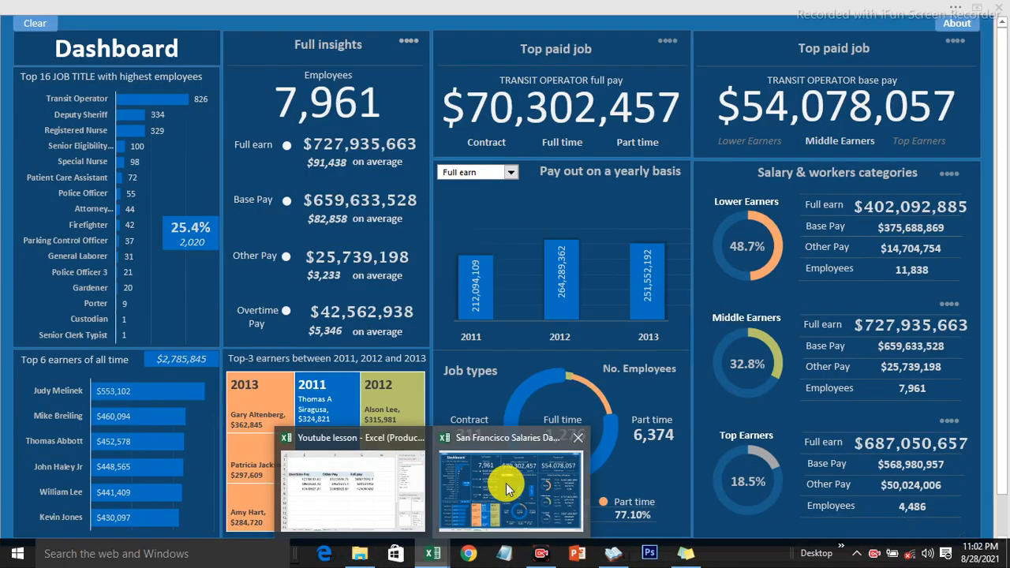
left_click(506, 484)
left_click(512, 175)
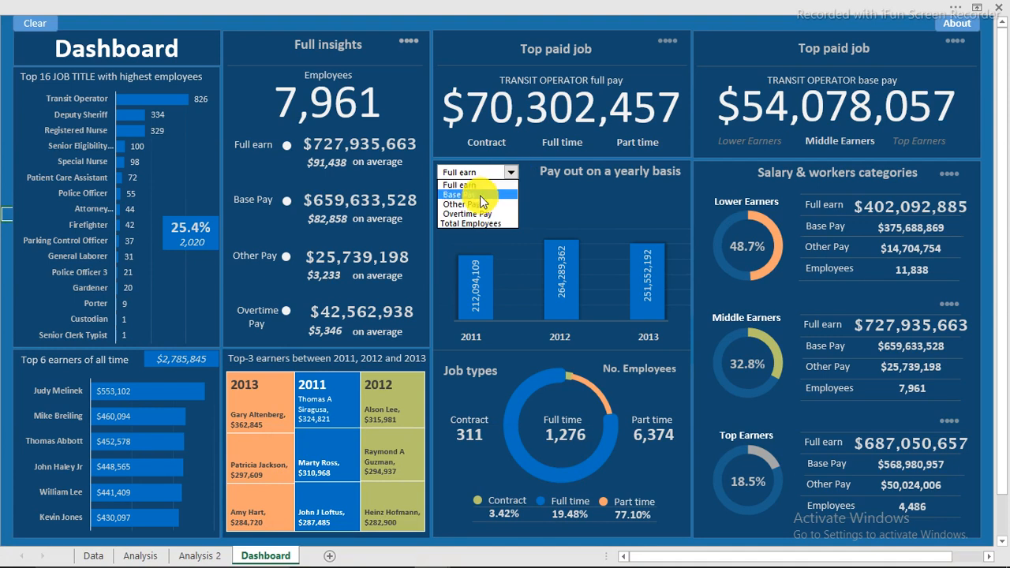
left_click(480, 195)
left_click(511, 175)
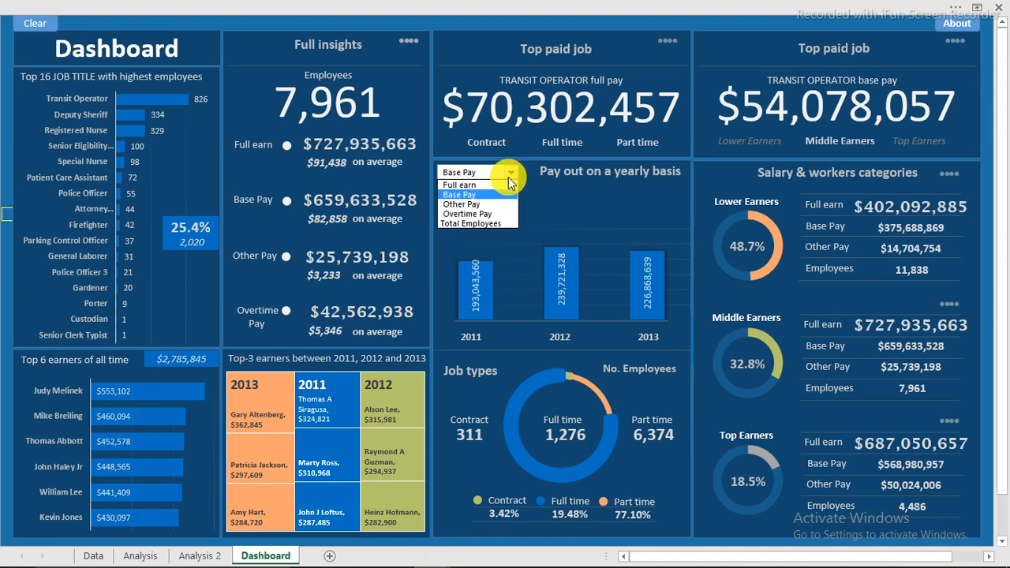
left_click(470, 204)
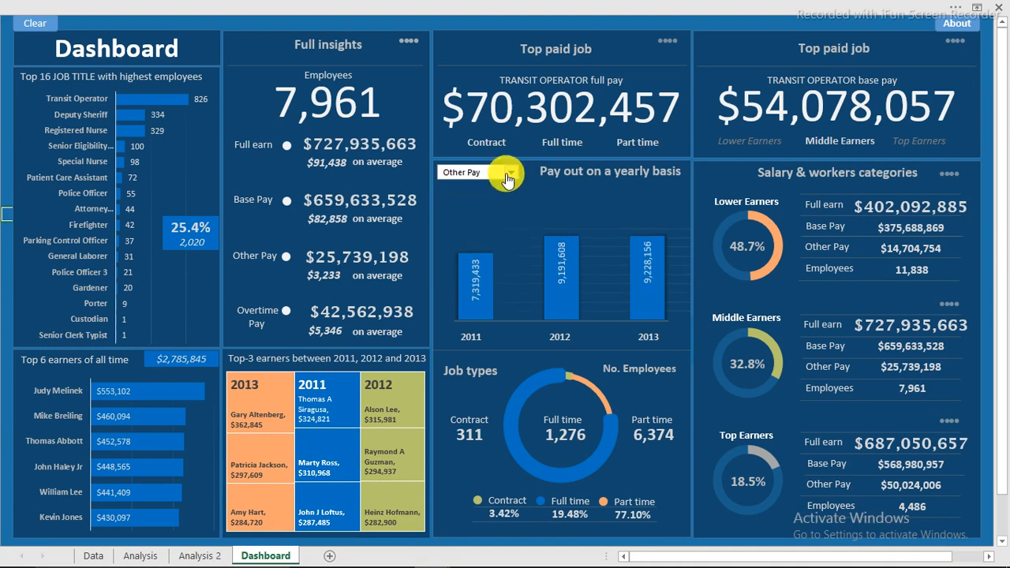
left_click(512, 172)
left_click(482, 213)
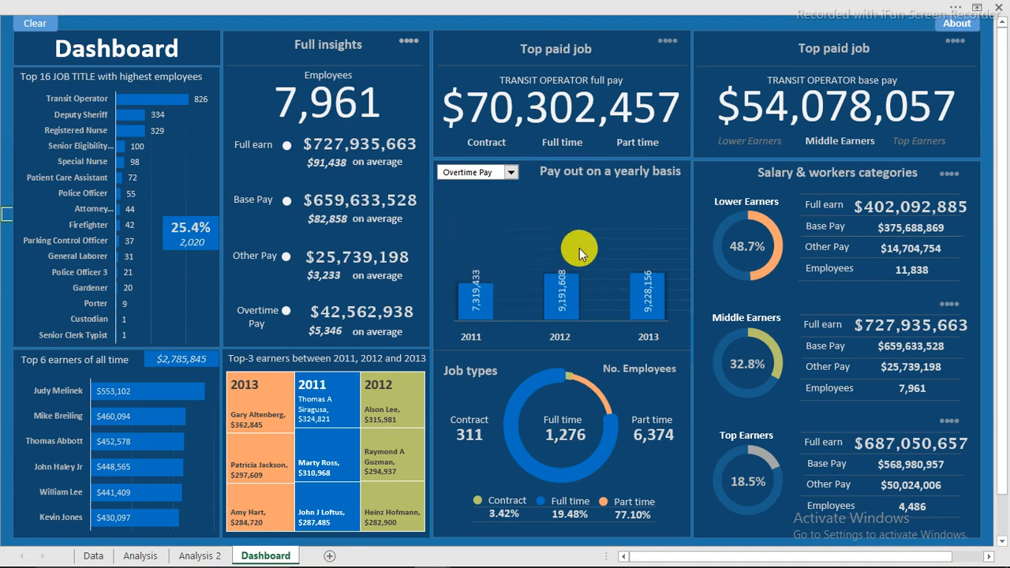
Check how the finished dashboard responds to selecting 2012, 2013 and Top Earners, and return to the Youtube lesson workbook
left_click(562, 337)
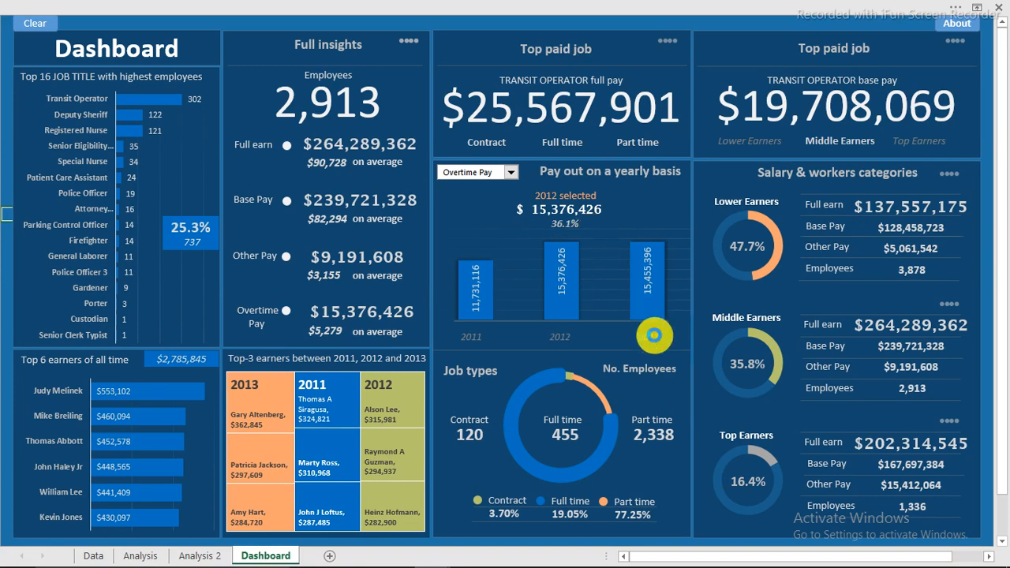
left_click(655, 340)
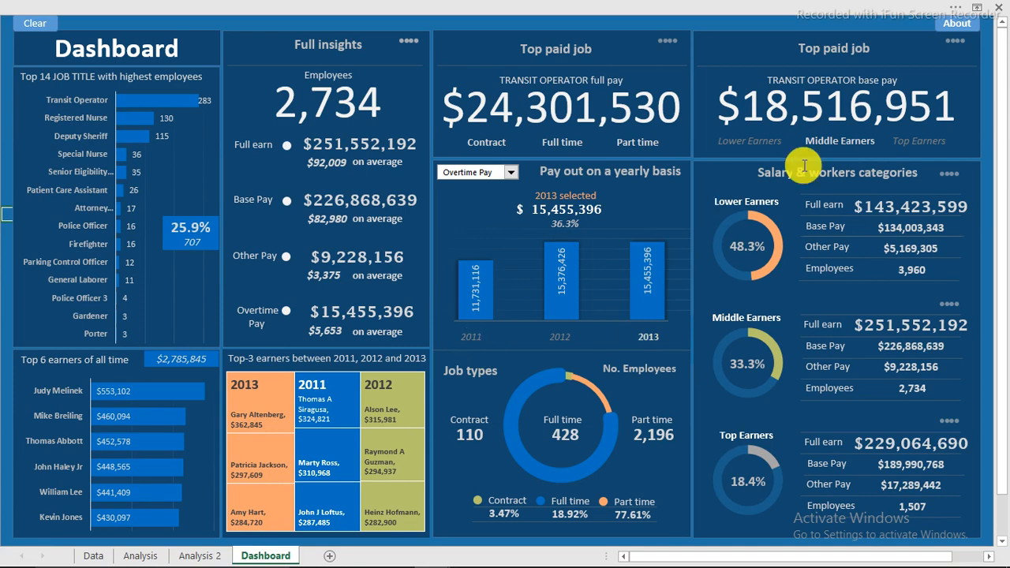
left_click(922, 142)
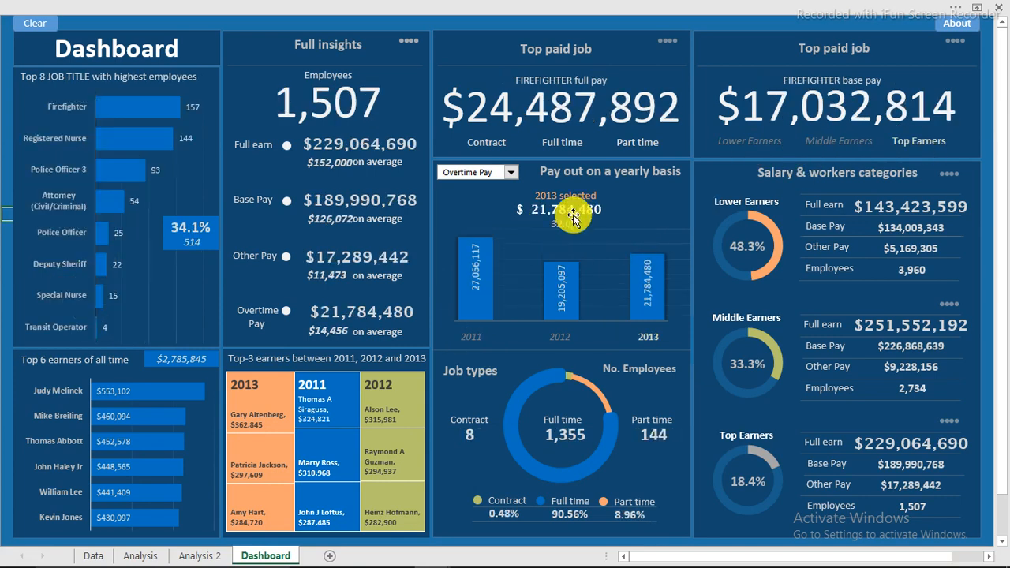
mouse_move(404, 552)
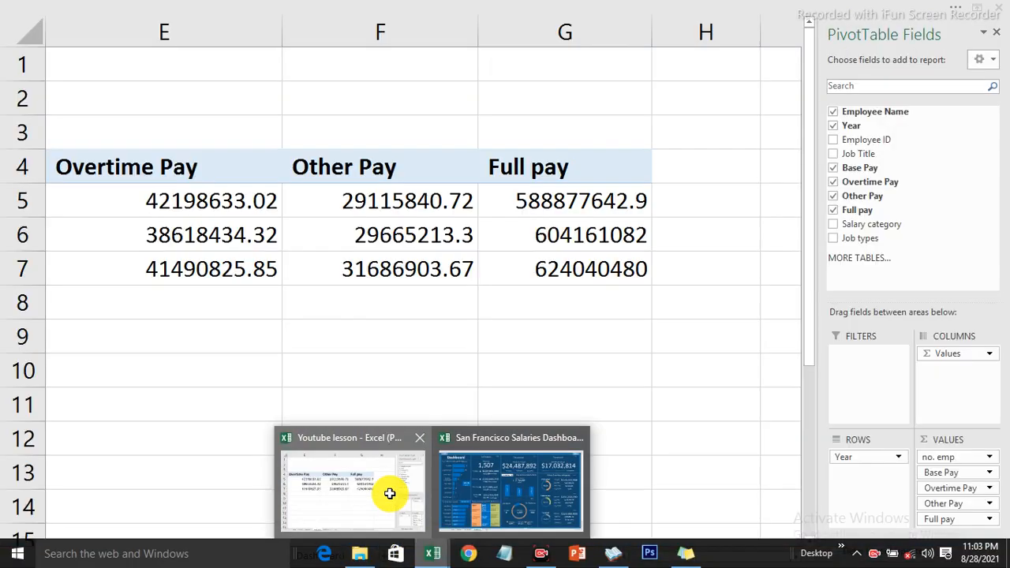
left_click(388, 434)
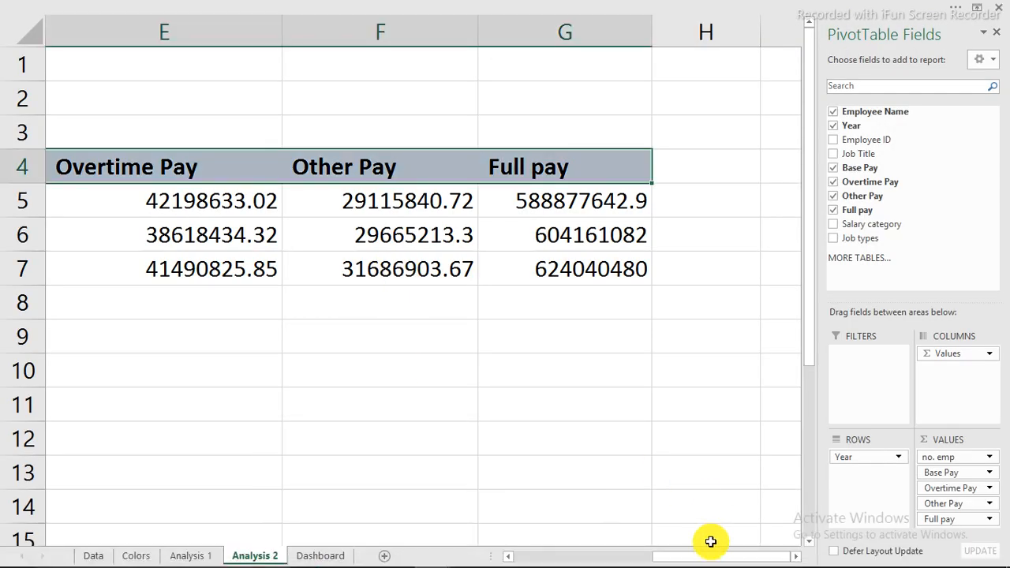
Close the PivotTable field list and format the pay values in D5:G7 as Currency with 0 decimal places and the $ symbol
mouse_move(700, 555)
left_mouse_down()
mouse_move(671, 558)
mouse_move(703, 559)
left_mouse_up()
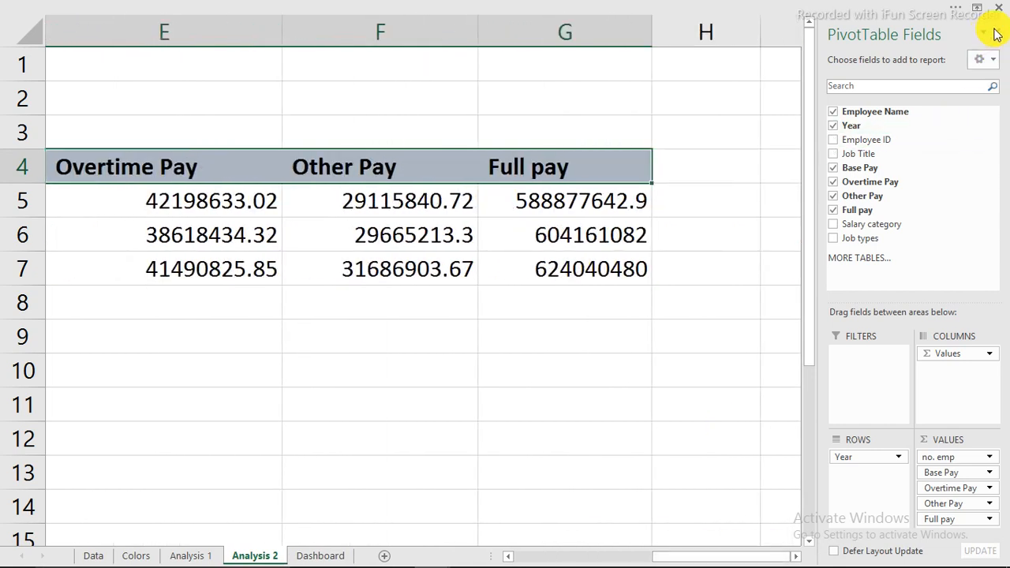
left_click(996, 35)
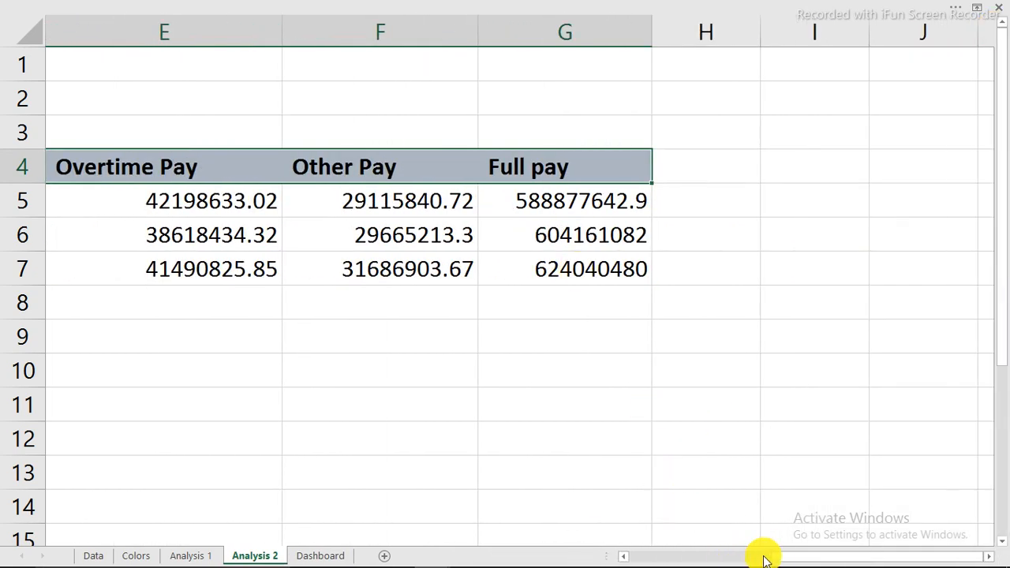
left_click_drag(778, 558, 679, 561)
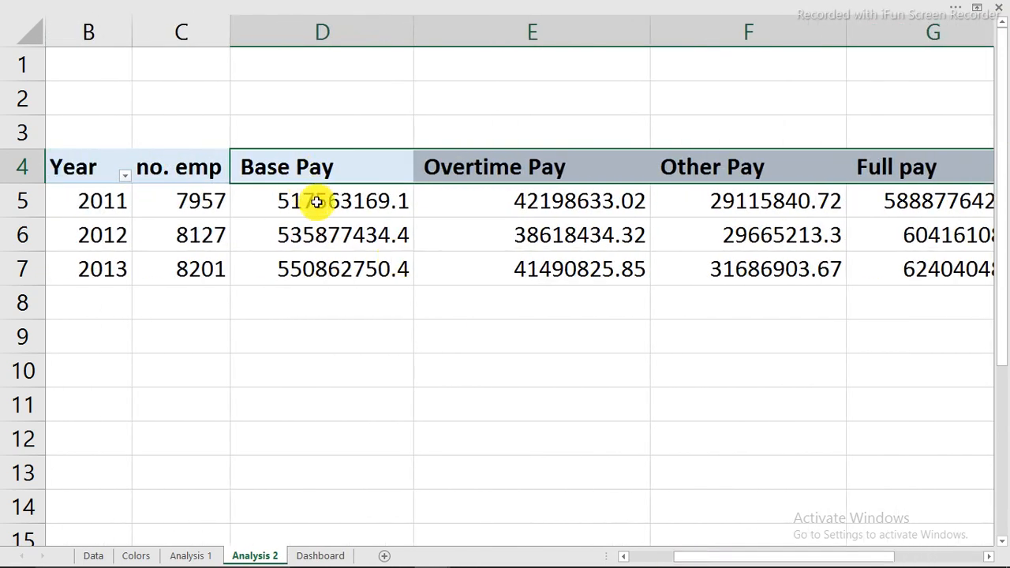
left_click_drag(314, 196, 936, 262)
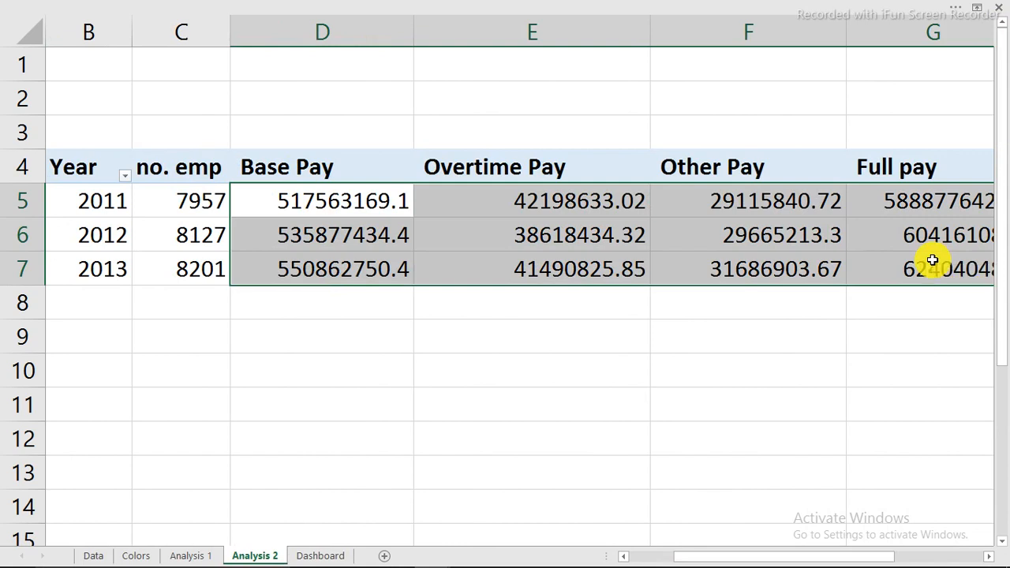
key("ctrl+1")
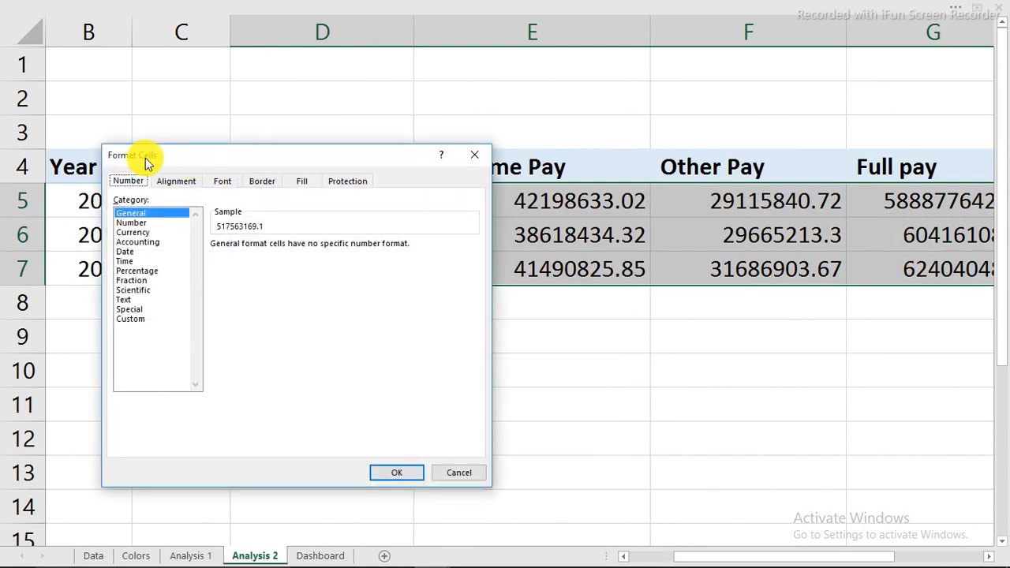
left_click(132, 232)
left_click(314, 249)
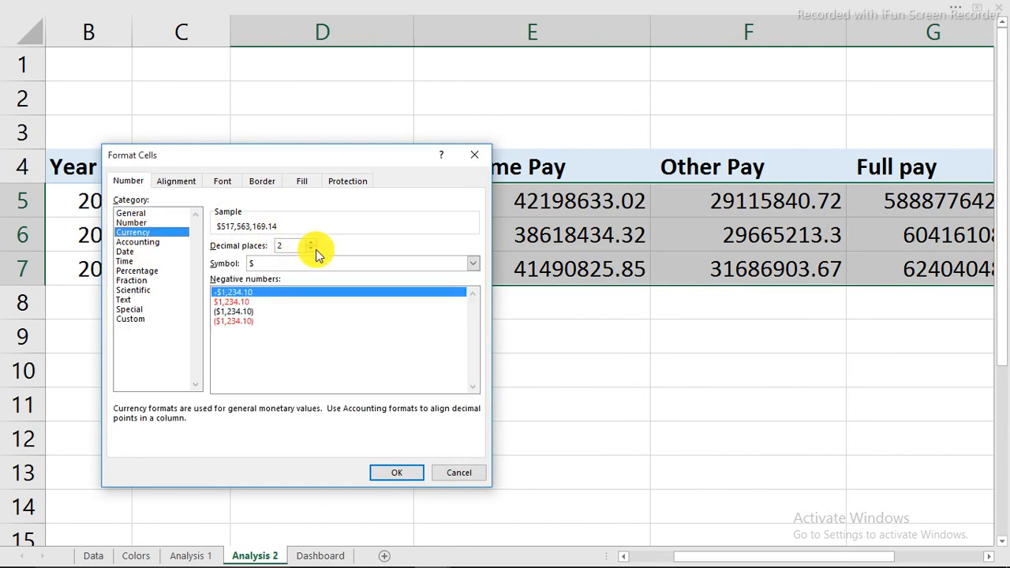
left_click(315, 250)
left_click(402, 472)
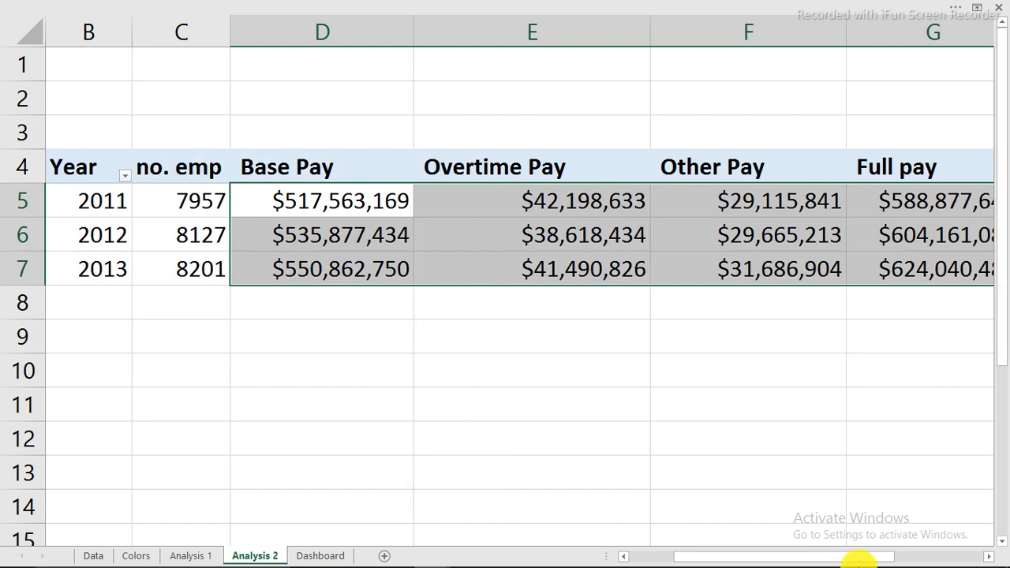
mouse_move(857, 555)
left_click(379, 303)
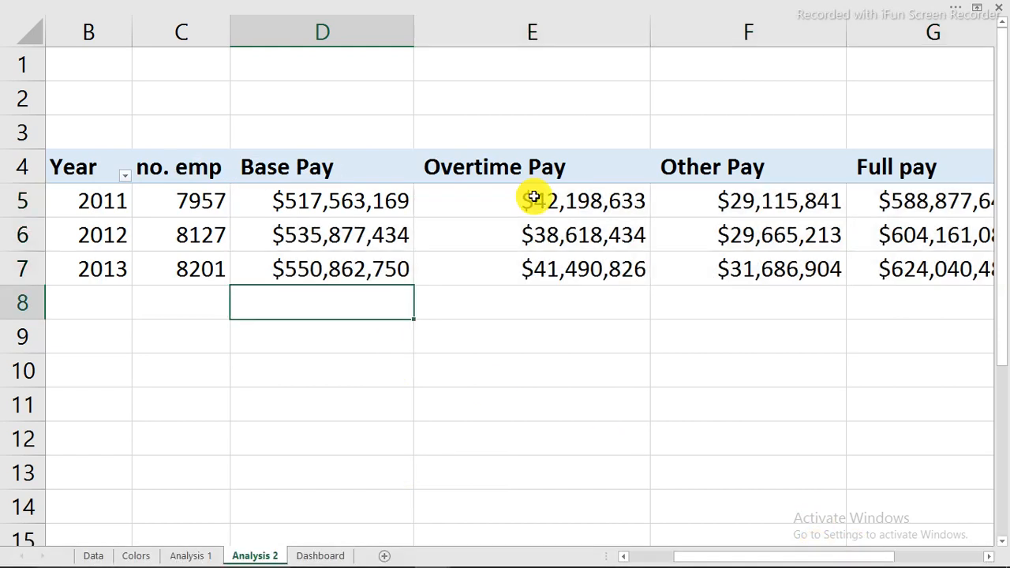
AutoFit the widths of columns D to G to the formatted pay values
left_click(302, 28)
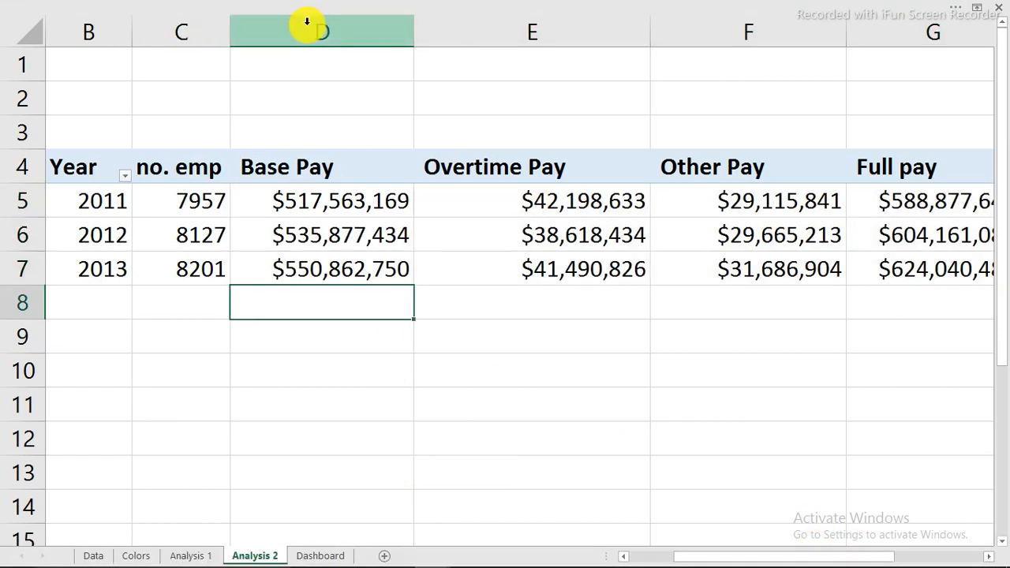
left_click_drag(407, 26, 683, 31)
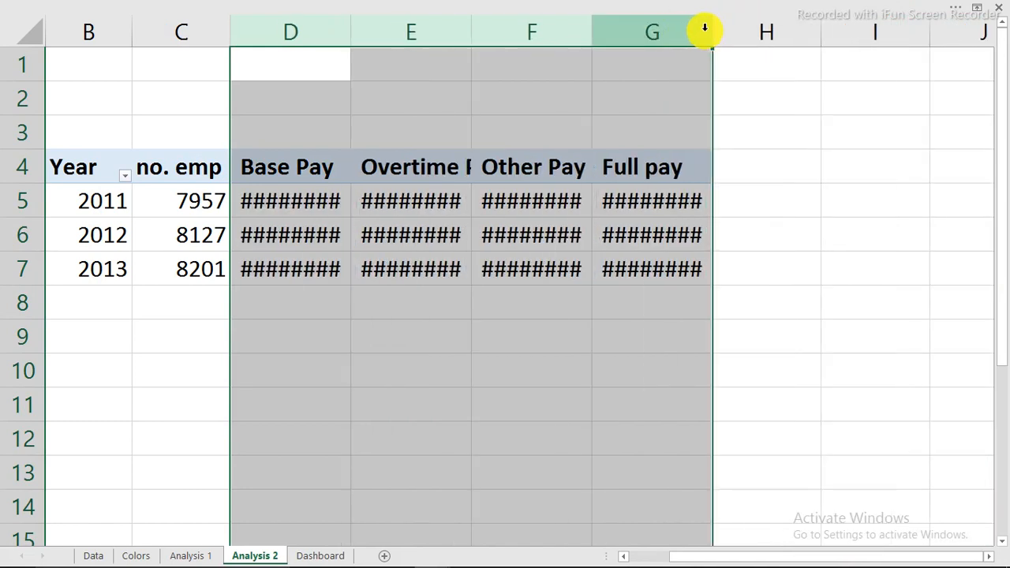
double_click(711, 27)
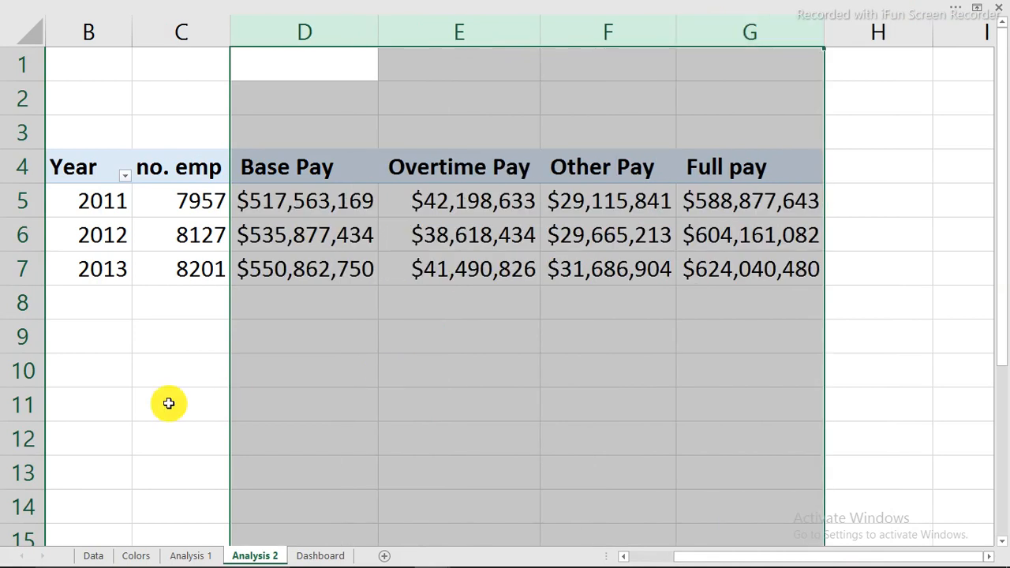
left_click(255, 343)
left_click(174, 344)
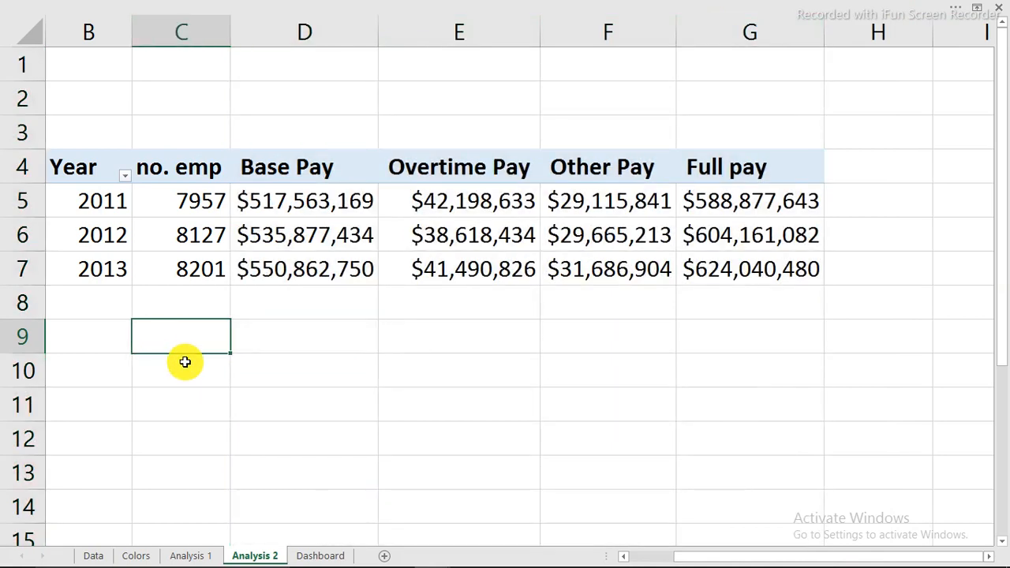
left_click(183, 370)
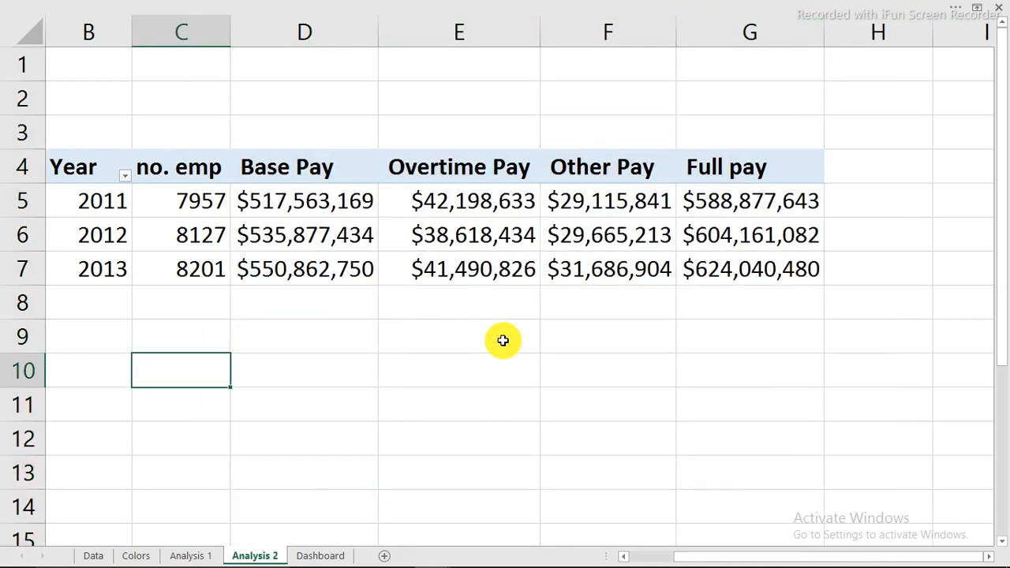
left_click(560, 331)
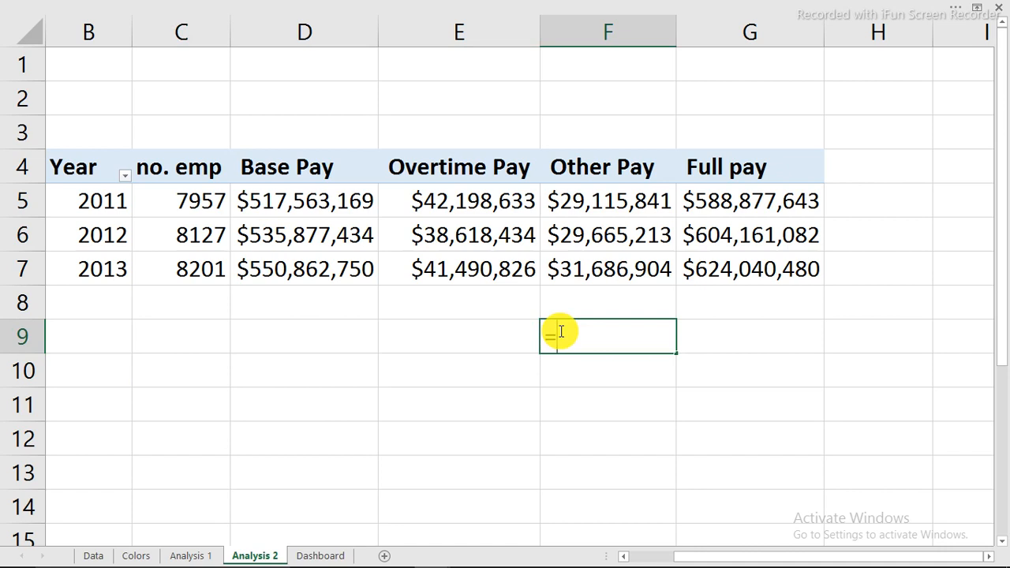
type("=tr")
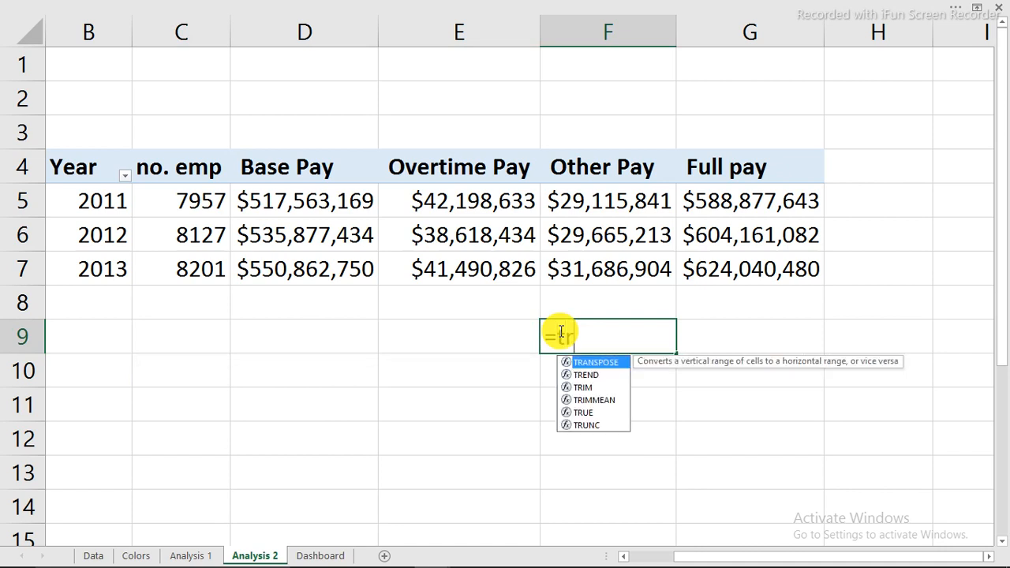
key("Tab")
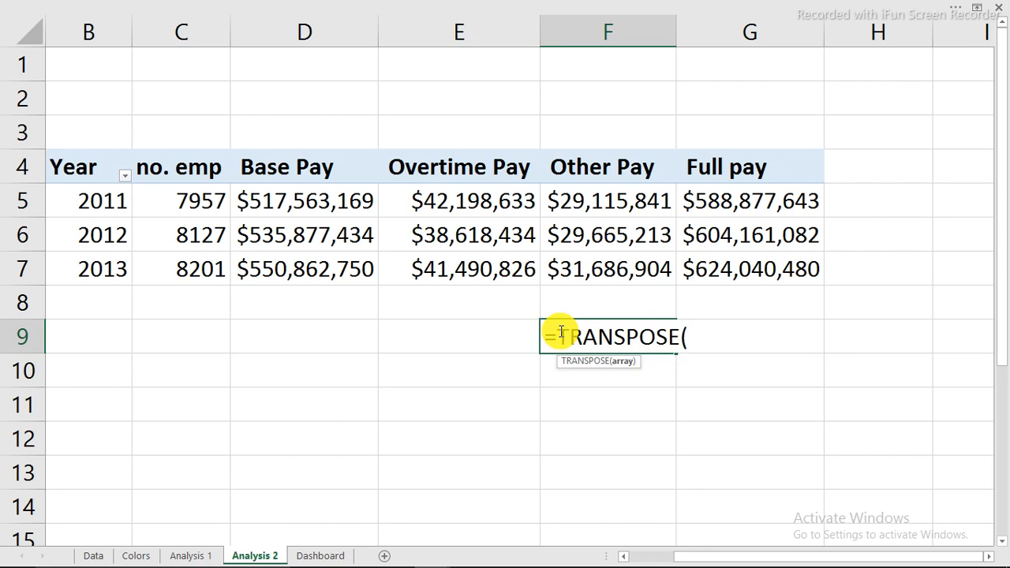
key("Escape")
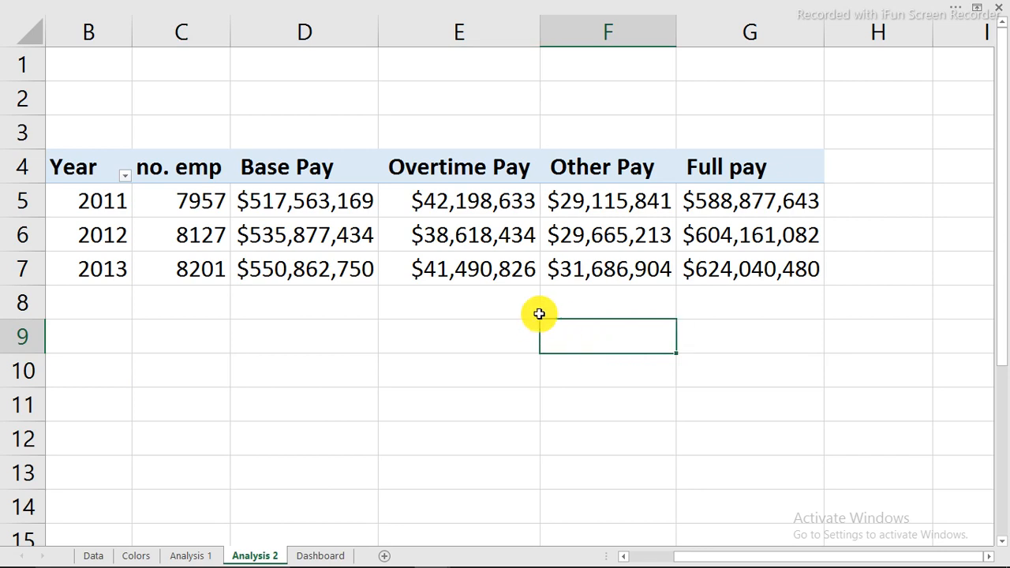
List the PivotTable headers vertically in F9:F13 with the array formula =TRANSPOSE(C4:G4) and AutoFit column F
left_click_drag(177, 168, 181, 210)
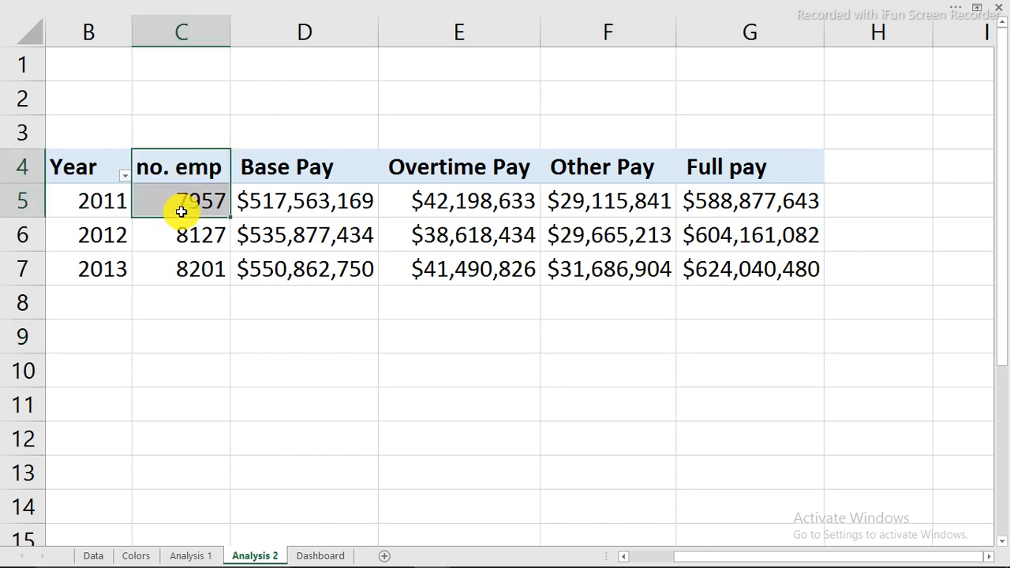
left_click(276, 176)
left_click(481, 176)
left_click(605, 176)
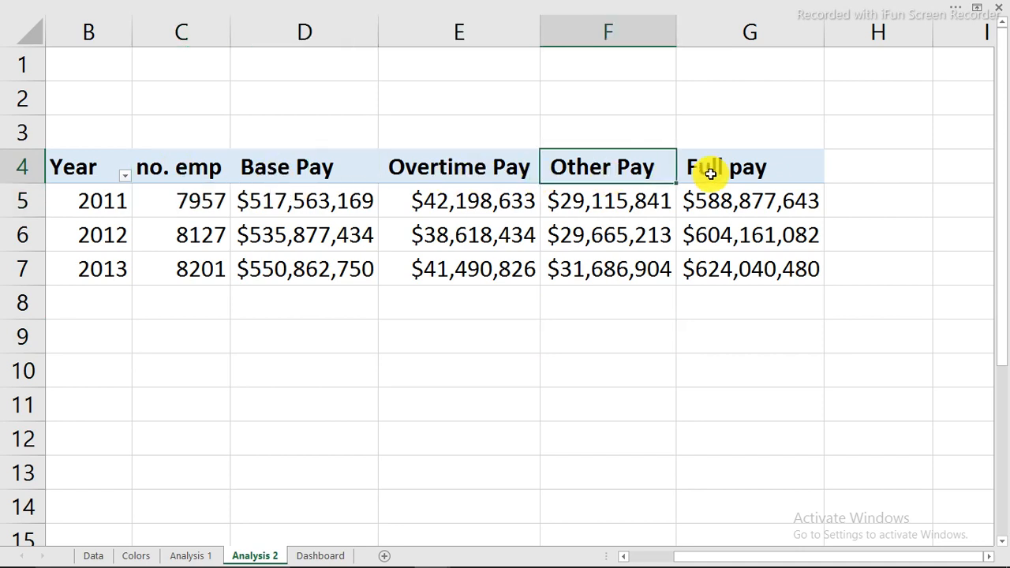
left_click(708, 176)
left_click_drag(614, 335, 602, 470)
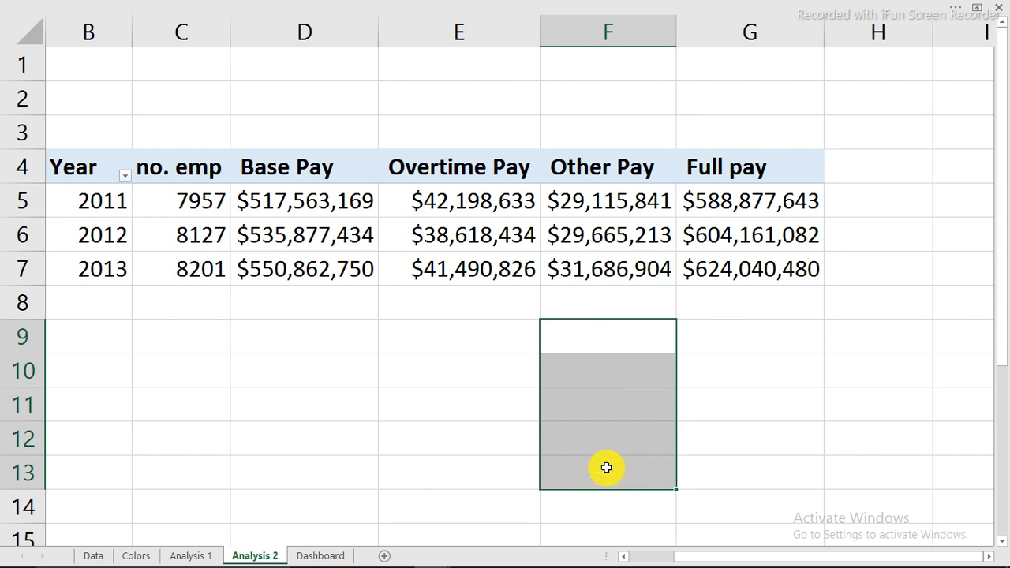
type("=tran")
key("Tab")
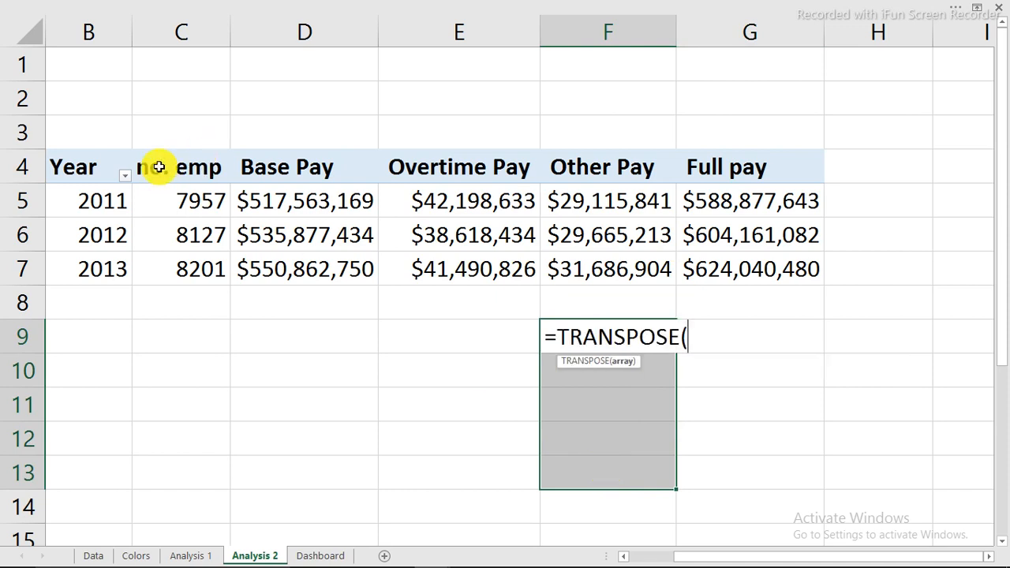
left_click(205, 170)
left_click_drag(204, 170, 736, 156)
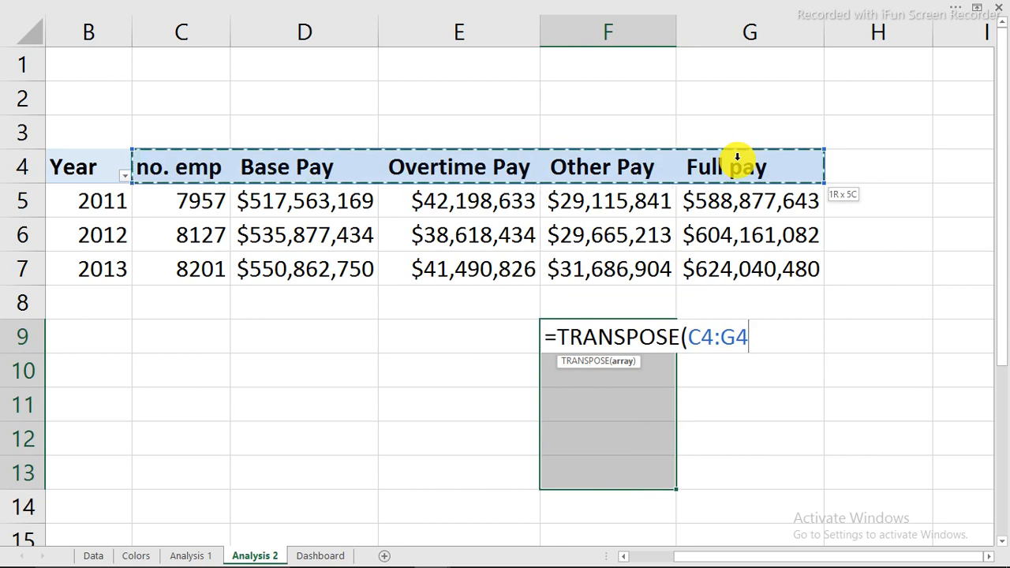
type(")")
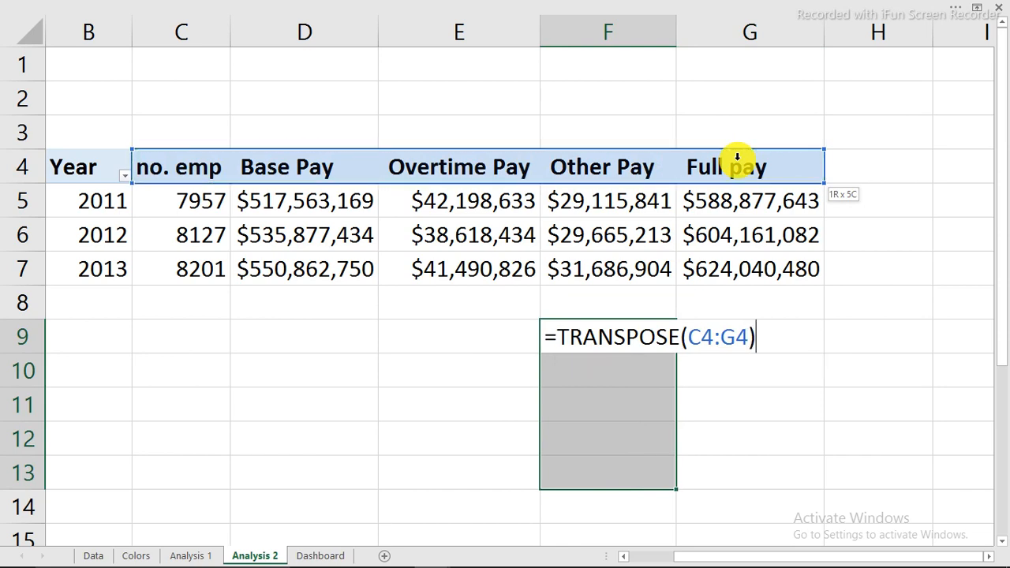
key("ctrl+shift+Return")
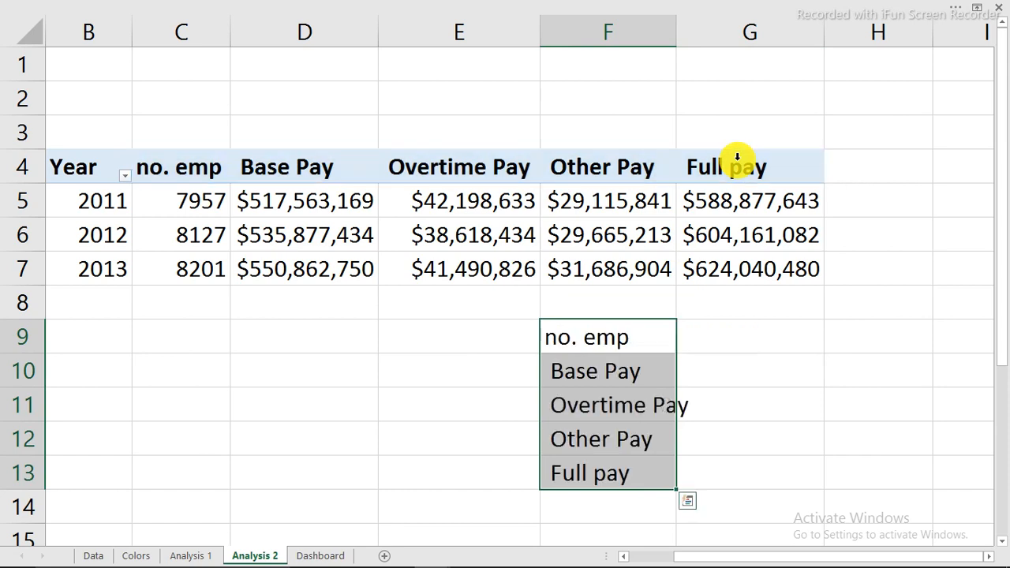
double_click(677, 26)
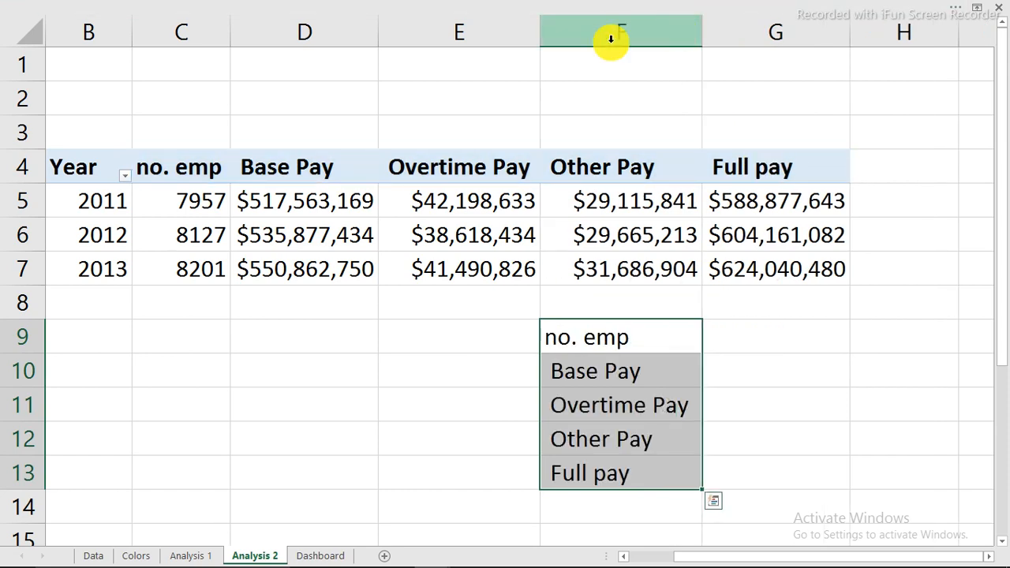
Rename the PivotTable's "no. emp" value field to "Total employees"
double_click(178, 172)
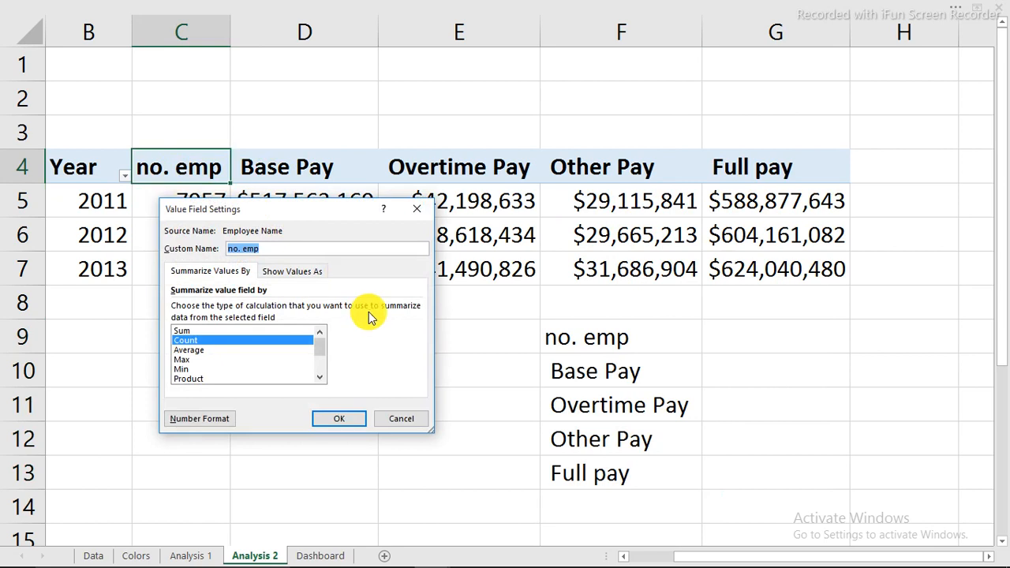
type("E")
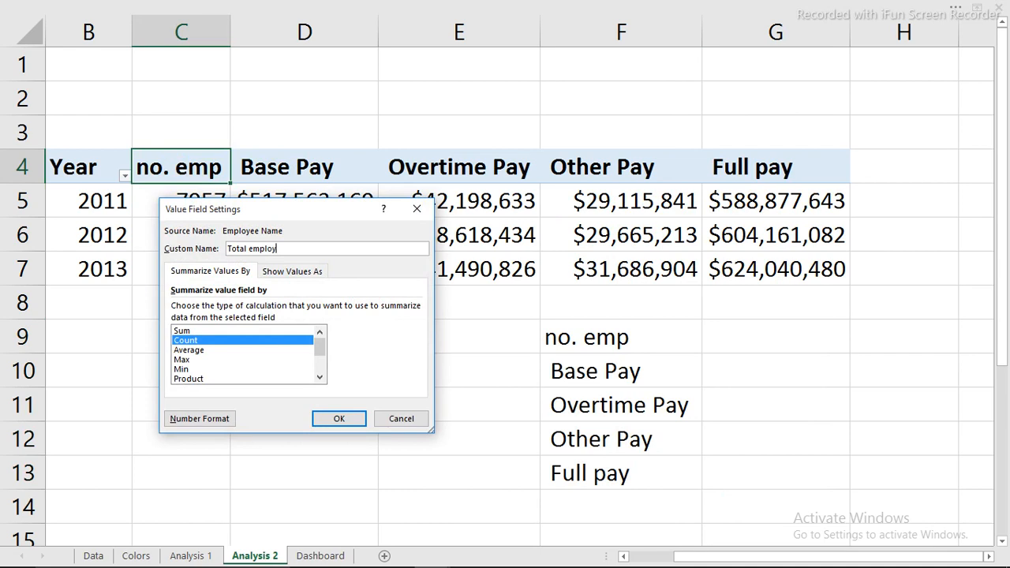
key("Return")
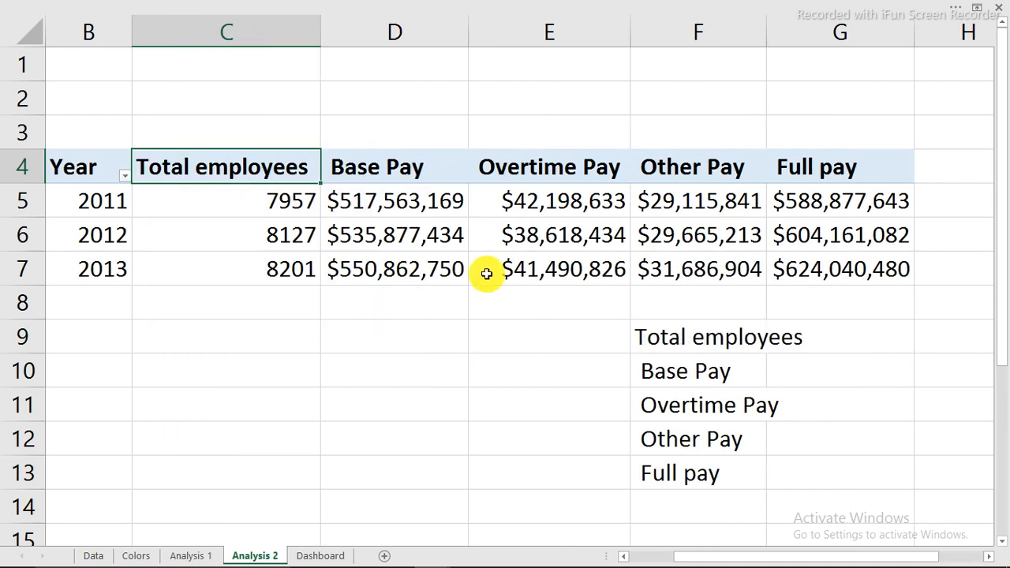
Try to delete only cell F9 from the transposed header list
left_click(677, 339)
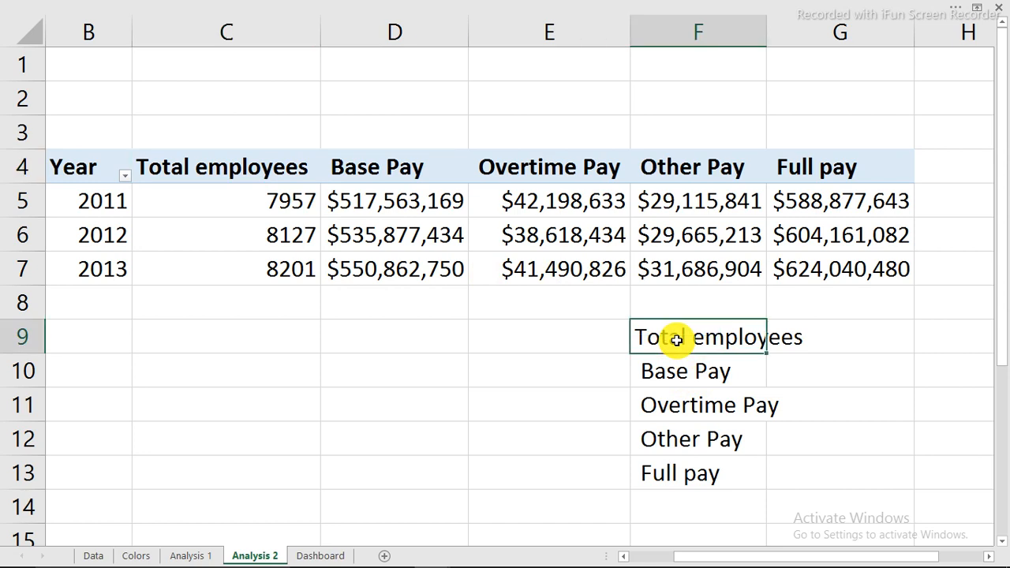
key("Delete")
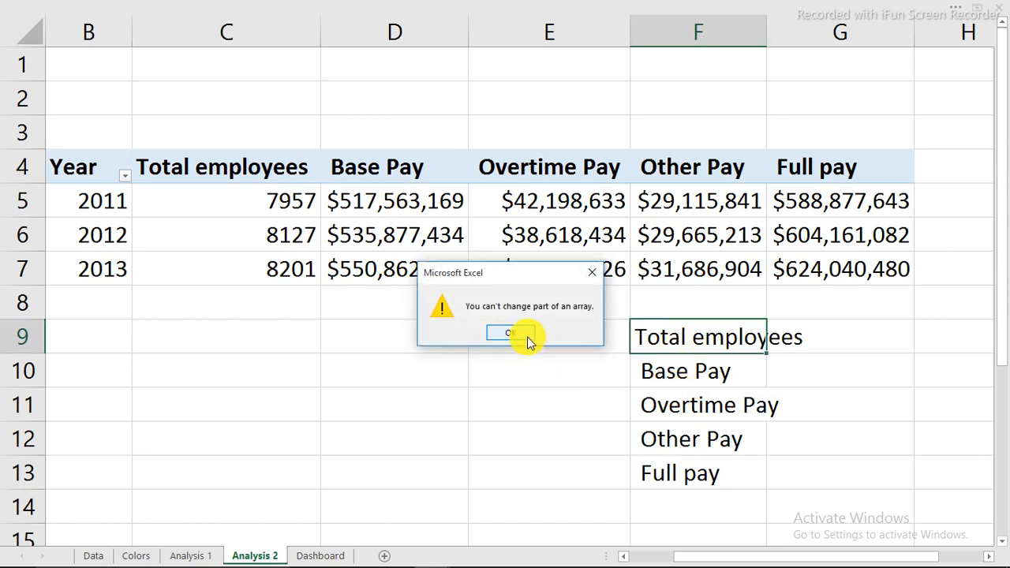
left_click(512, 333)
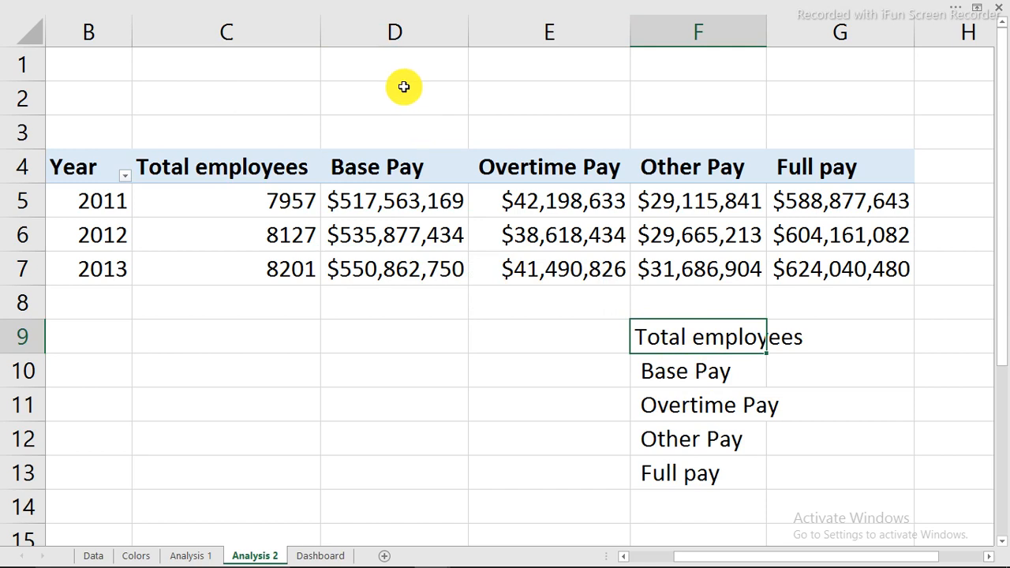
On the Dashboard sheet, set the yearly payout combo box's input range to 'Analysis 2'!$F$9:$F$13
left_click(320, 557)
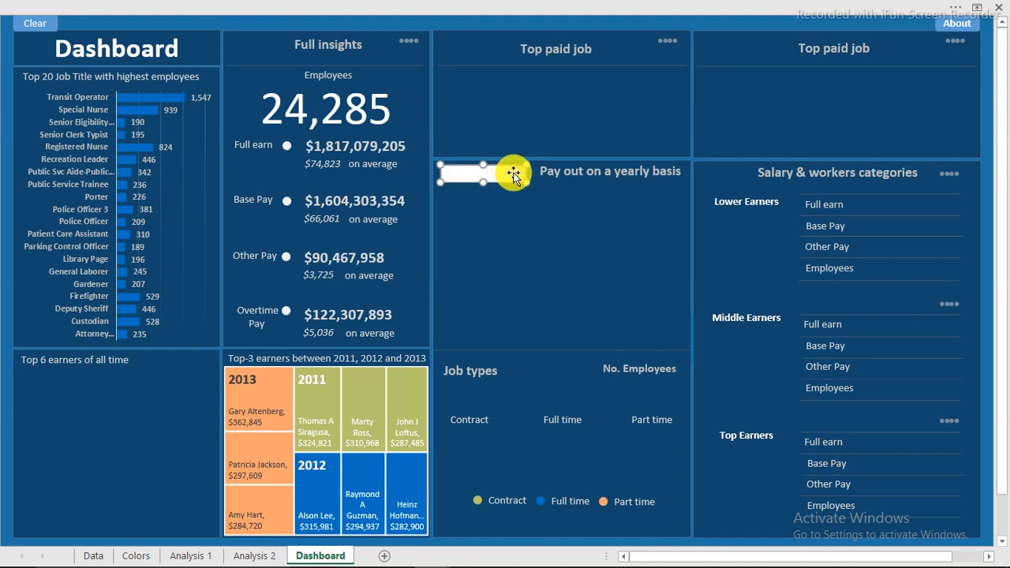
right_click(514, 175)
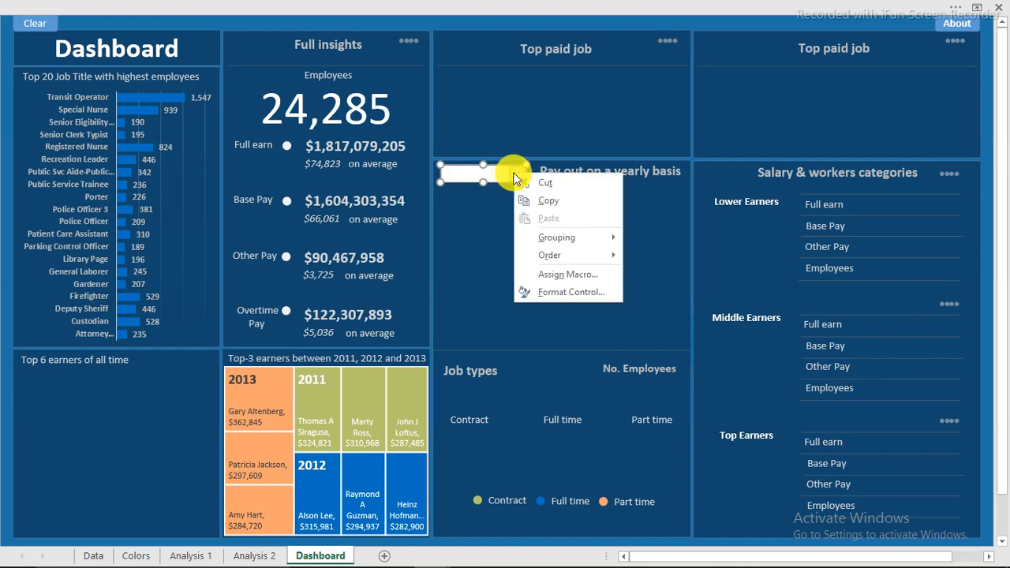
left_click(545, 294)
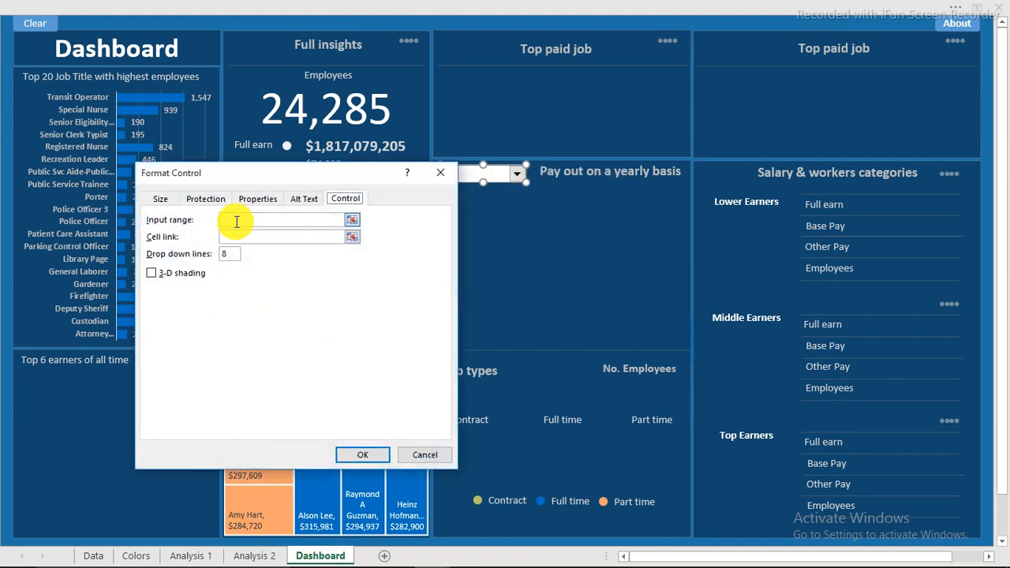
left_click(244, 218)
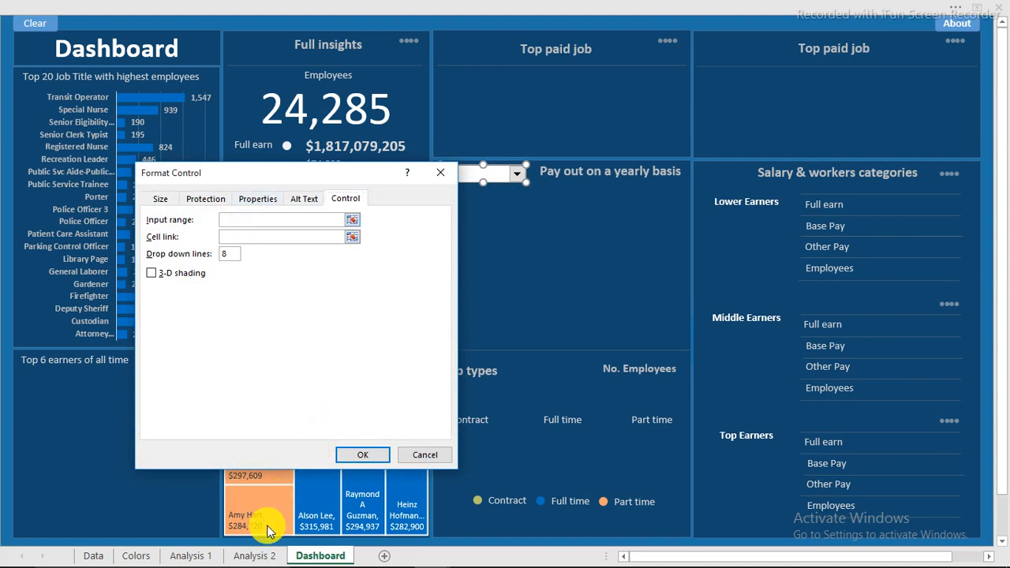
left_click(255, 558)
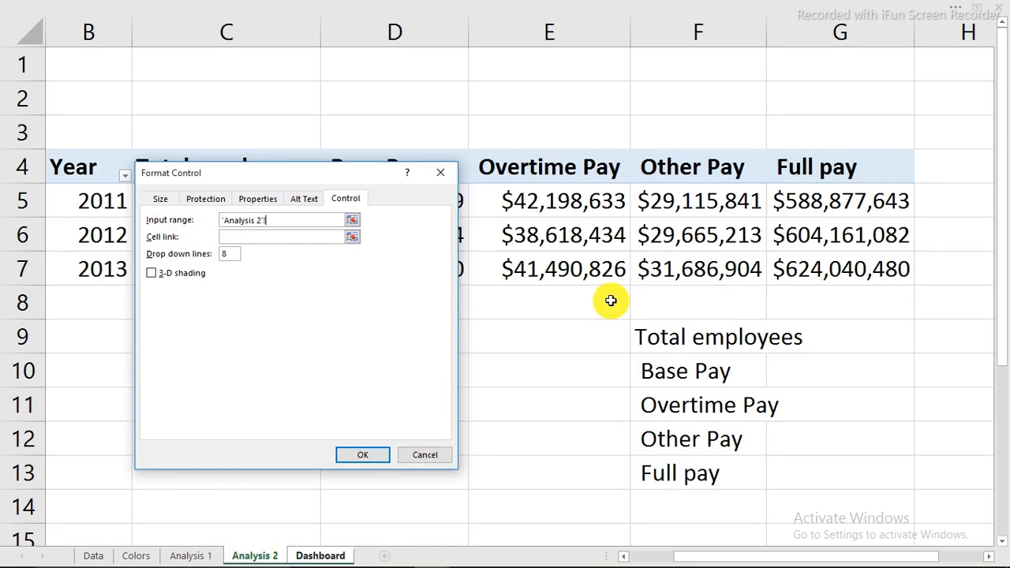
left_click_drag(668, 339, 674, 472)
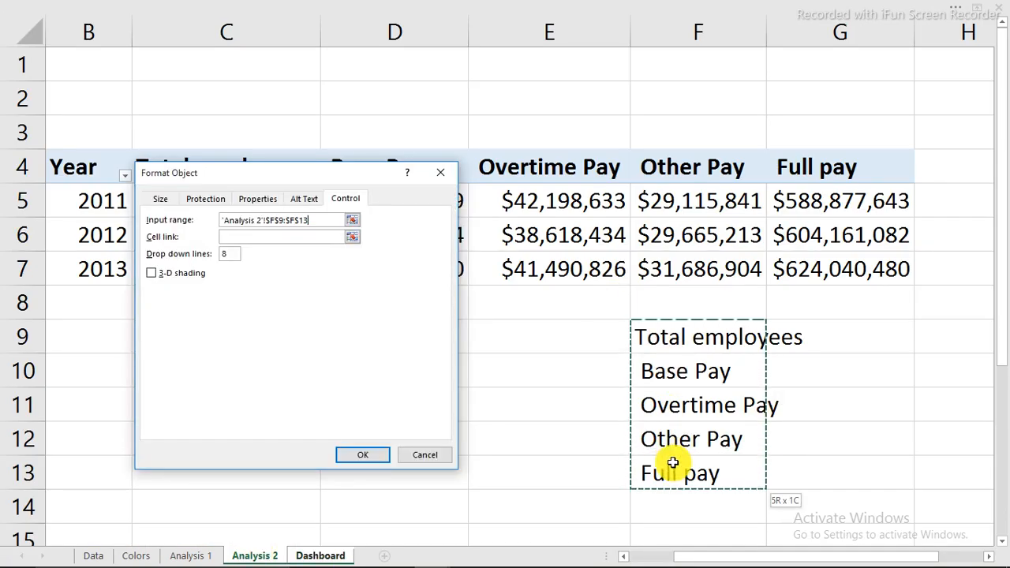
Link the combo box to cell 'Analysis 2'!$E$10 and set its drop down lines to 5
left_click(270, 235)
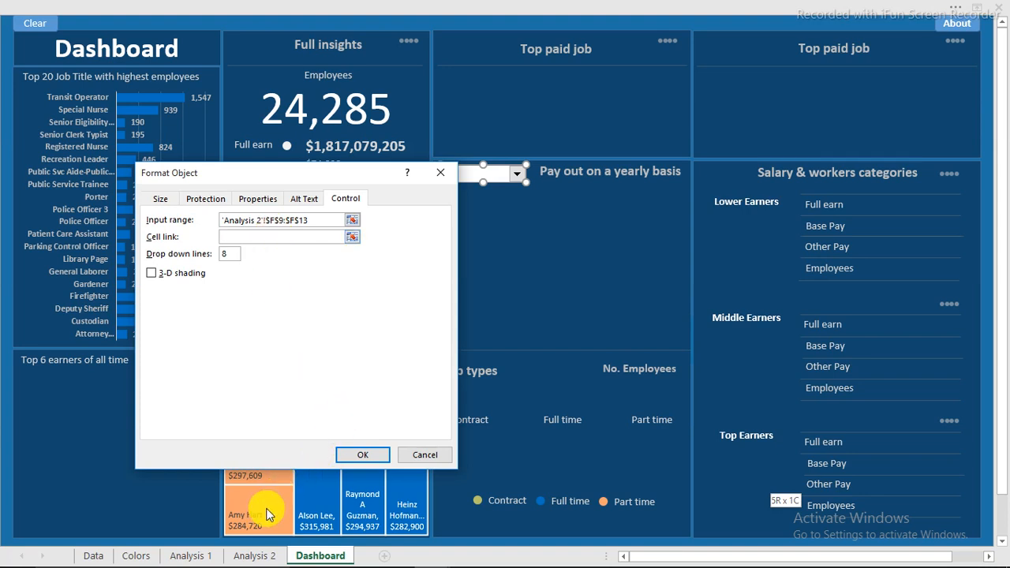
left_click(254, 557)
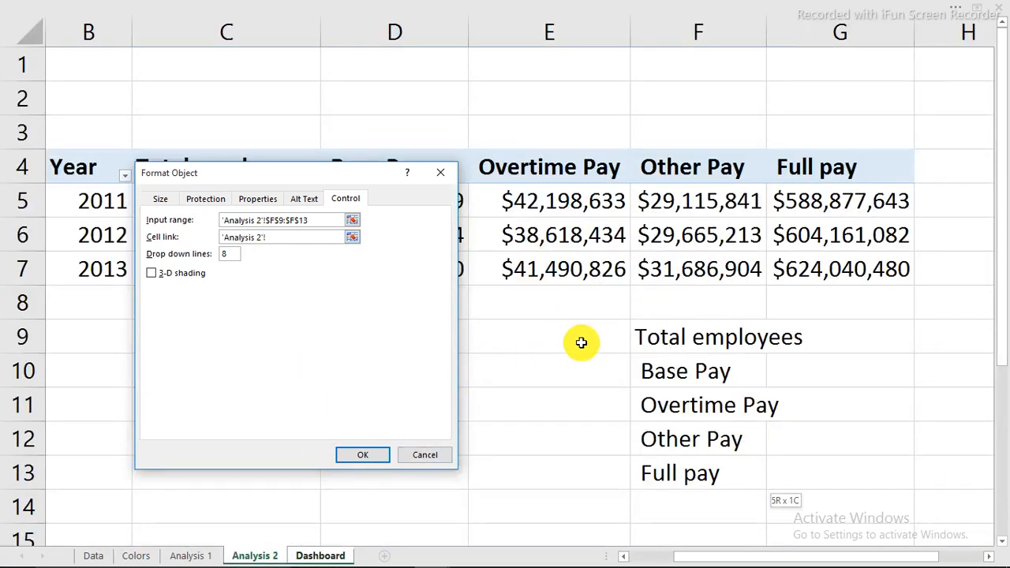
left_click(573, 377)
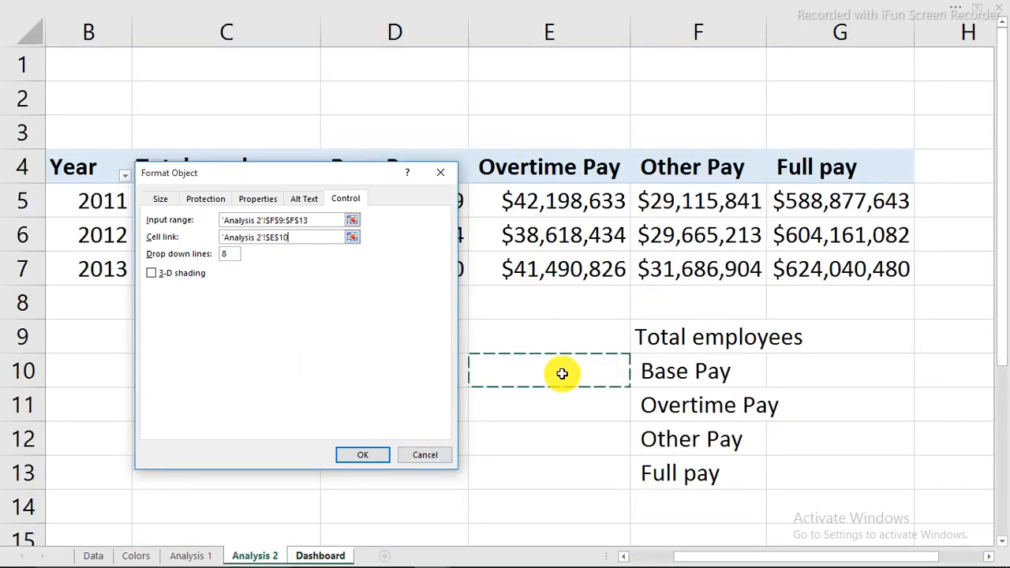
left_click(225, 256)
left_click_drag(223, 254, 16, 248)
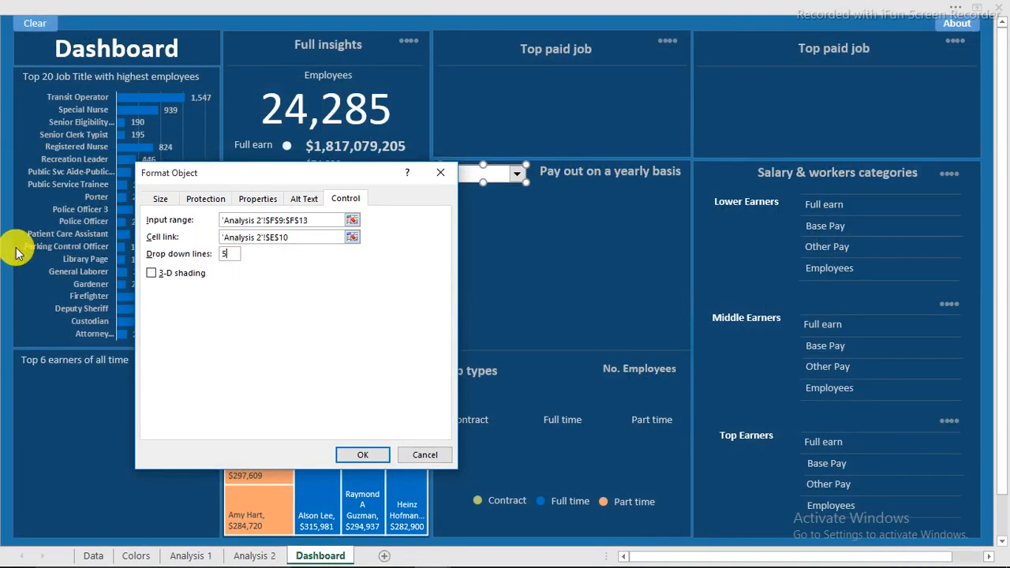
left_click(369, 456)
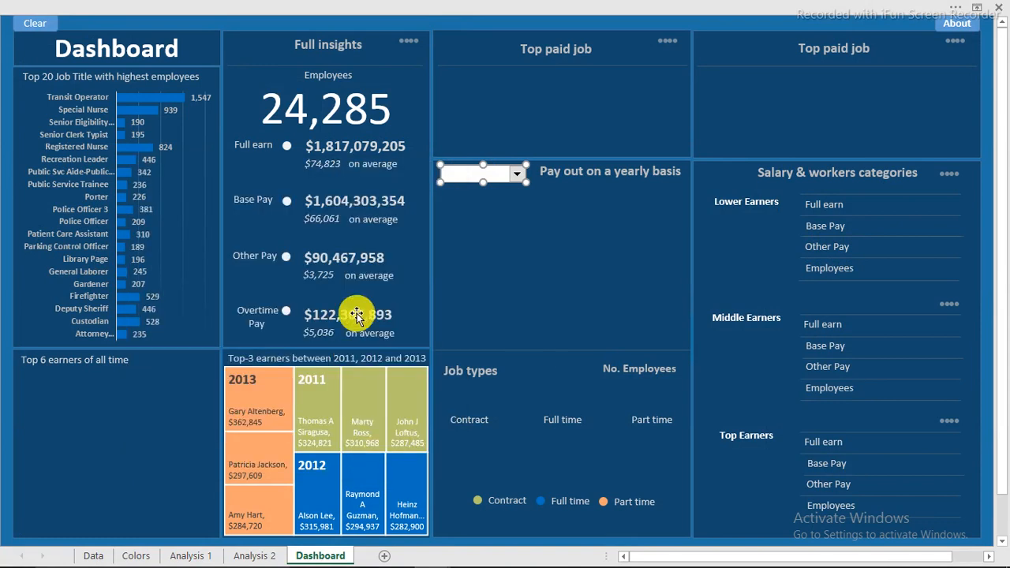
Try several entries in the yearly payout combo box, ending on Overtime Pay, and check the linked cell on Analysis 2
left_click(3, 347)
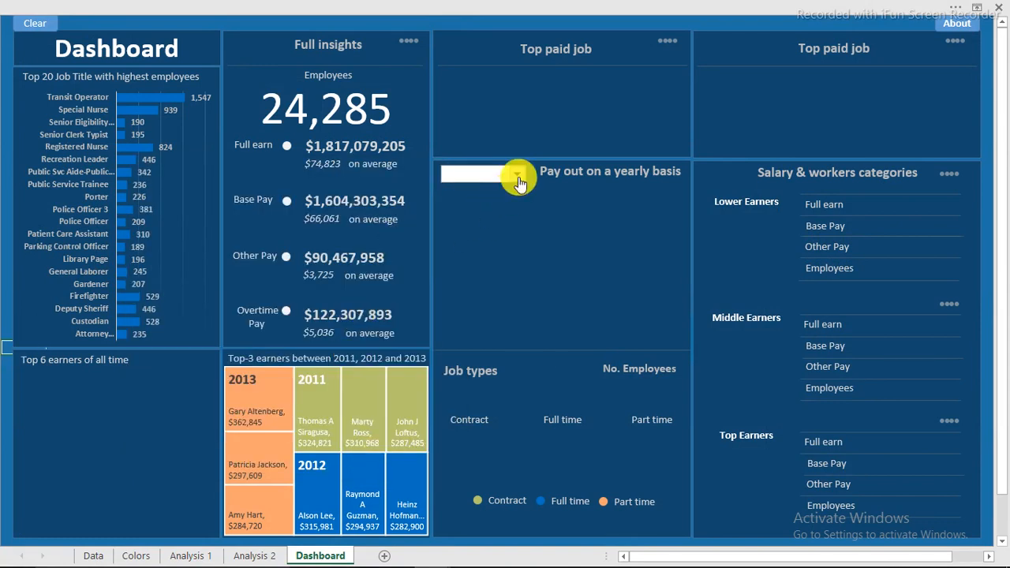
left_click(515, 175)
left_click(502, 189)
left_click(516, 174)
left_click(487, 197)
left_click(516, 174)
left_click(488, 208)
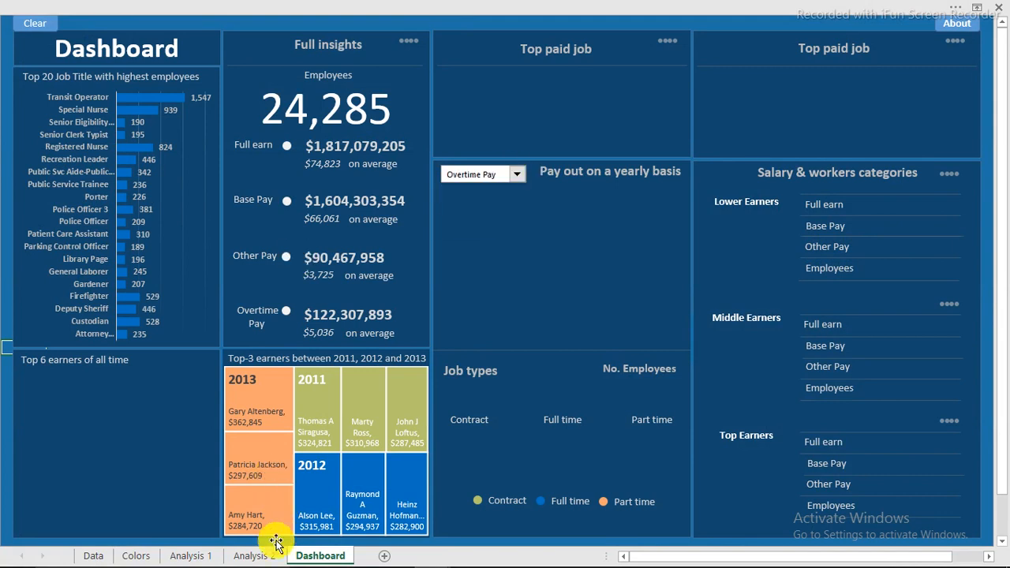
left_click(255, 555)
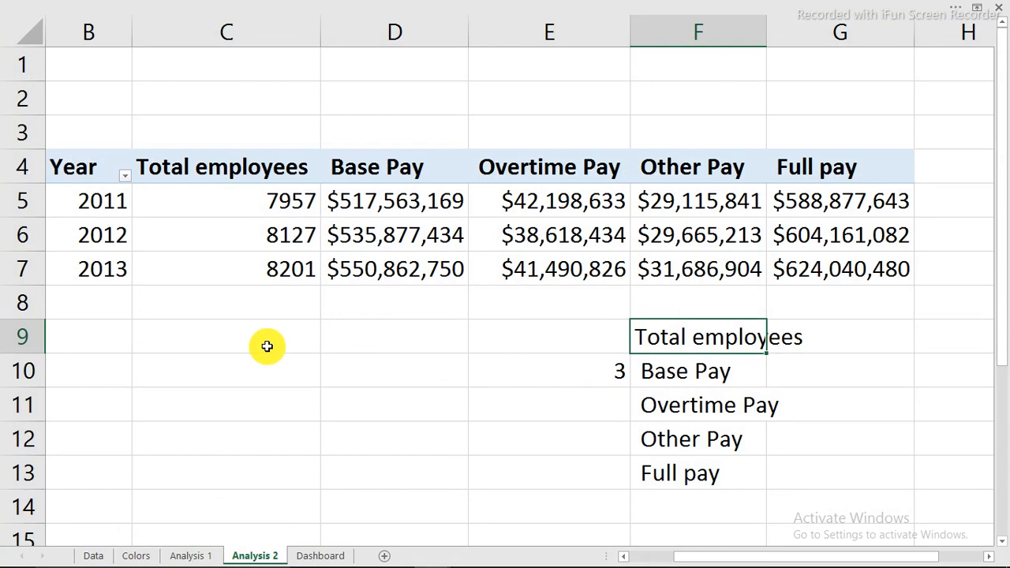
Reference the PivotTable's Year header in C9 with =B4 and fill the formula down to C12
left_click(187, 344)
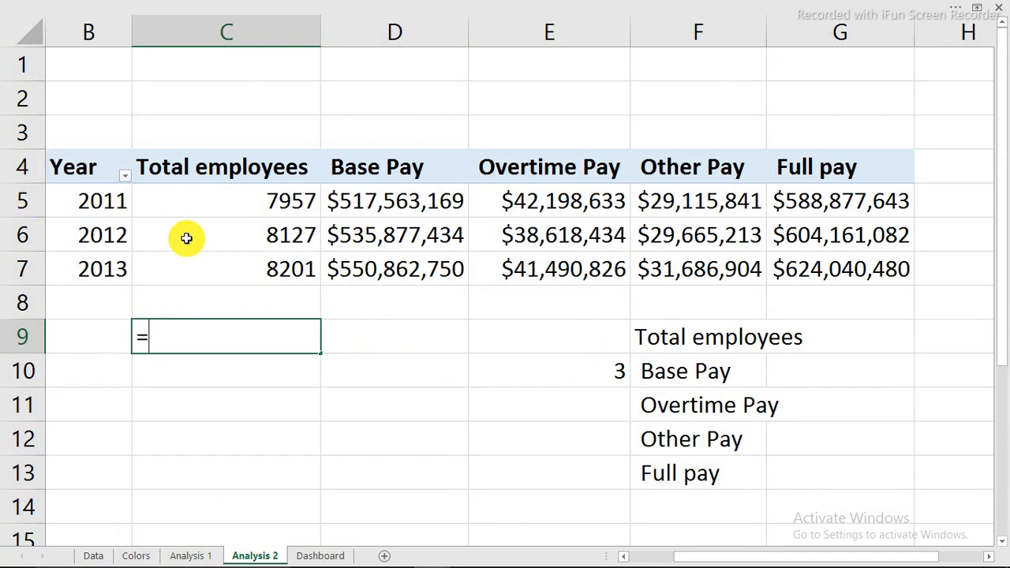
key("Escape")
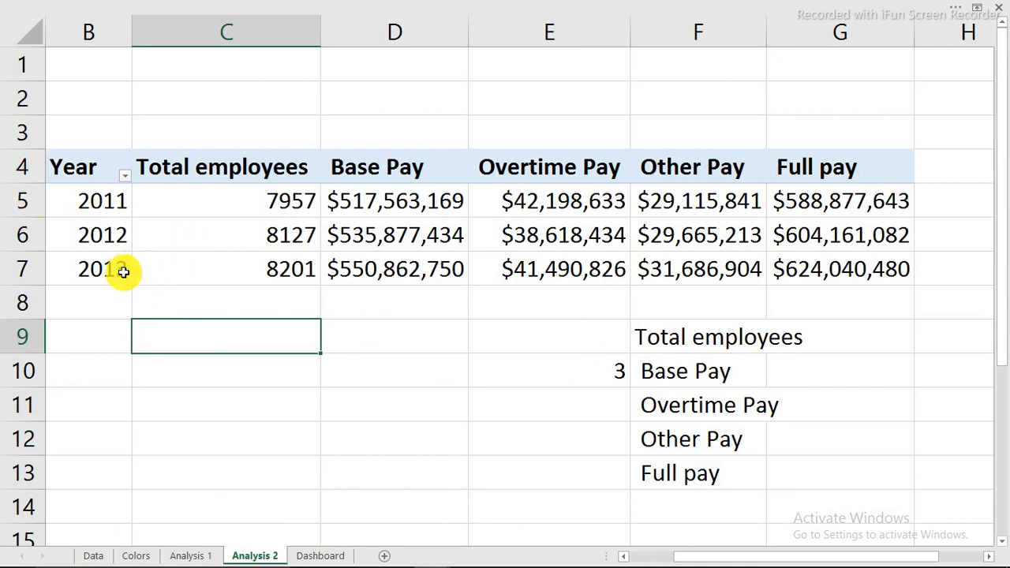
type("=")
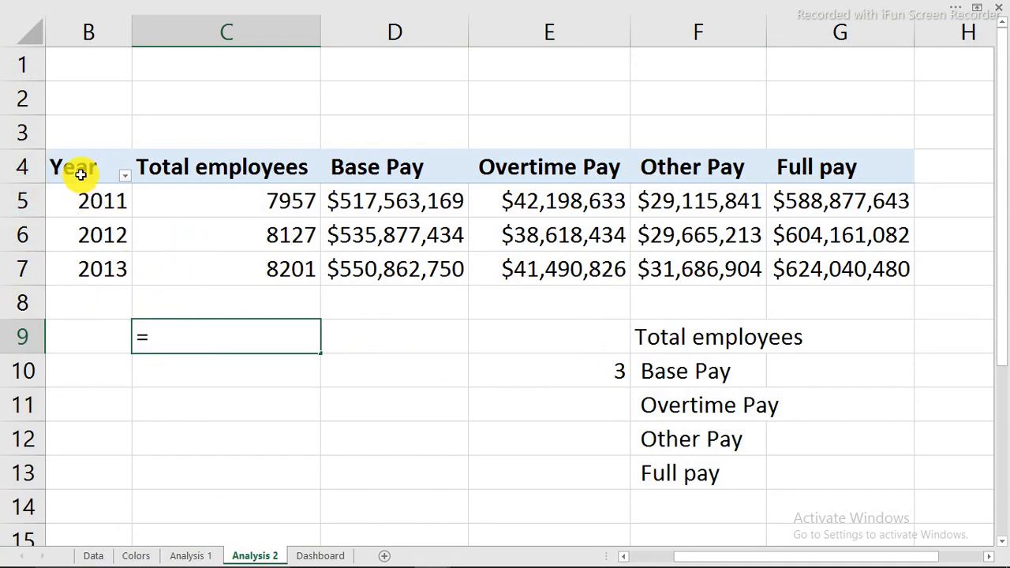
left_click(79, 173)
key("Return")
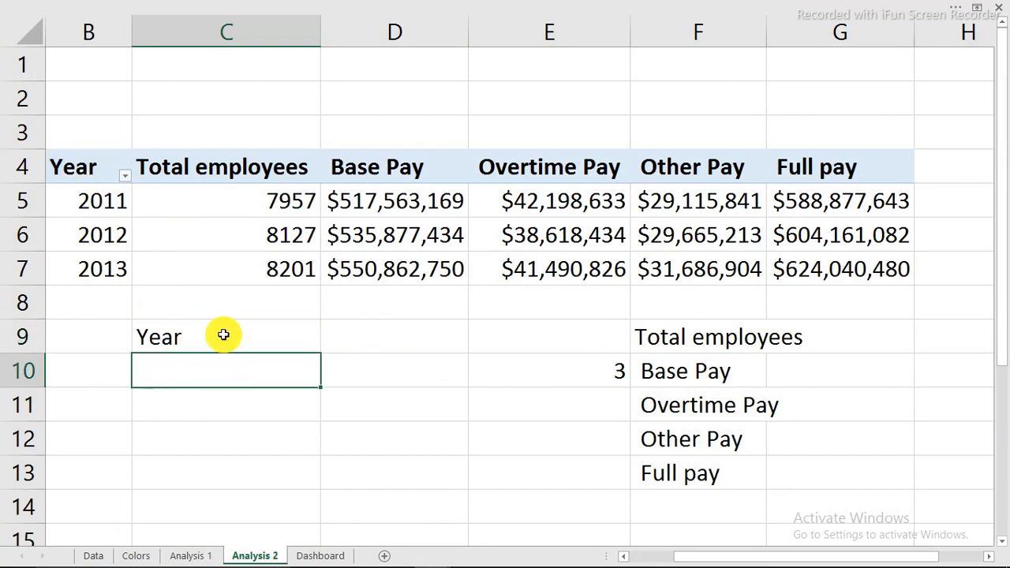
left_click(222, 336)
left_click_drag(324, 354, 296, 447)
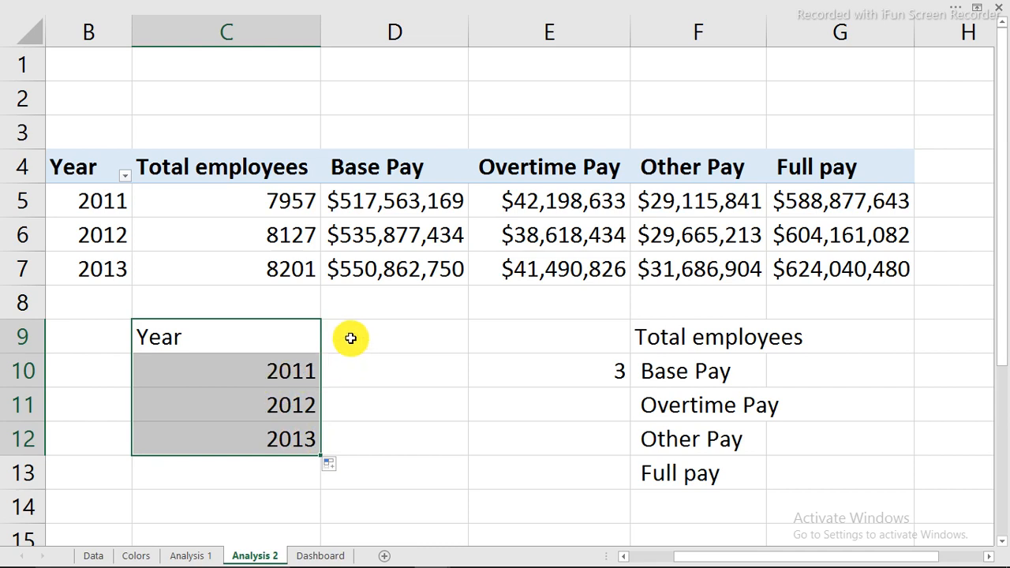
left_click(350, 337)
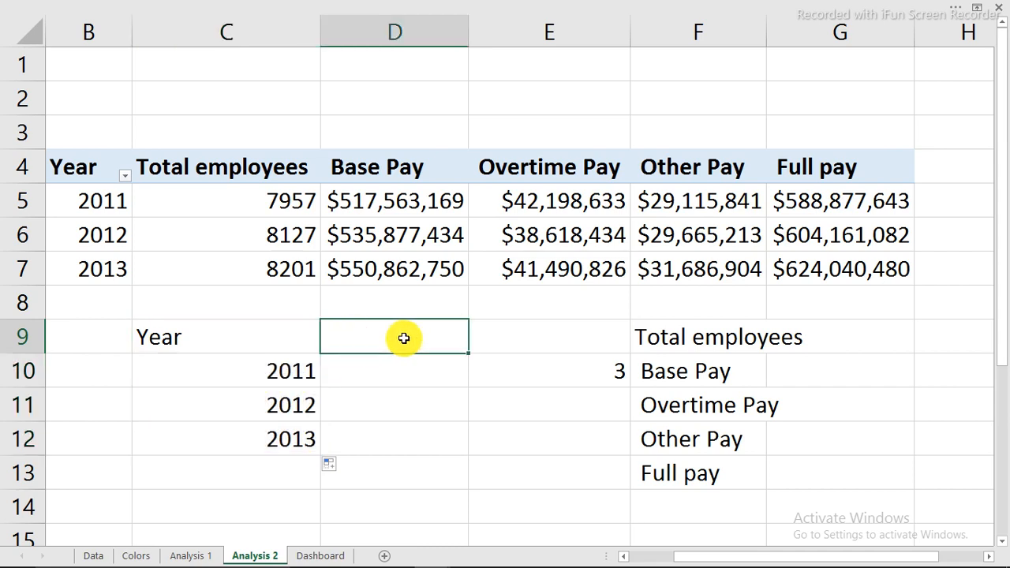
left_click(623, 371)
type("3")
left_click(661, 407)
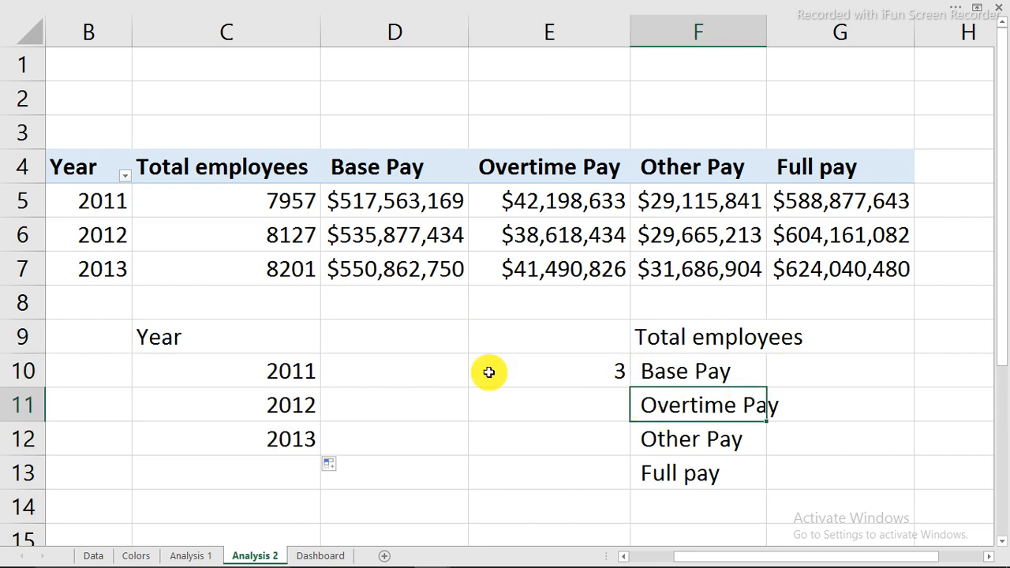
Enter =INDEX(F9:F13,E10) in D9 to return the header chosen in the combo box
left_click(360, 342)
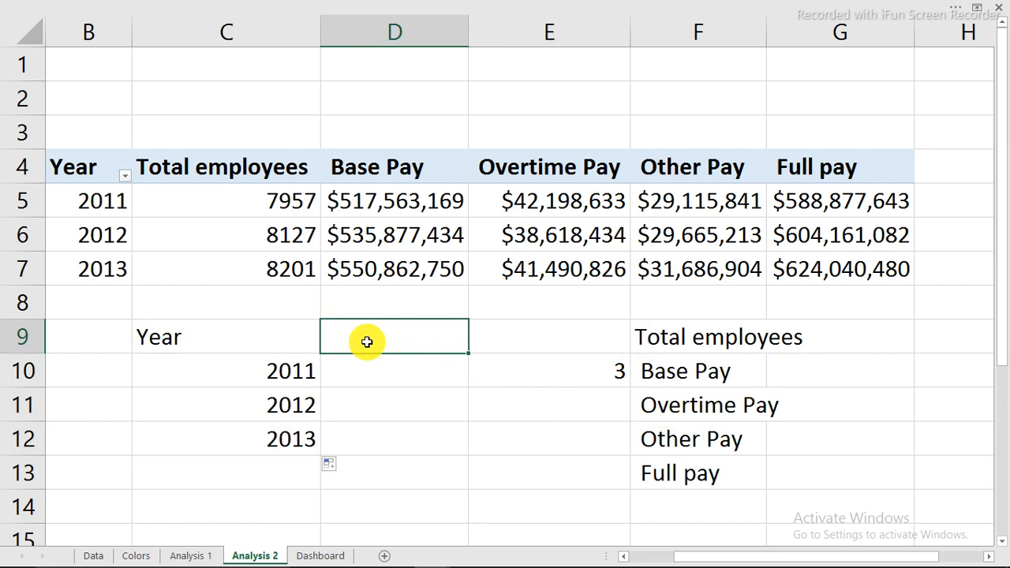
double_click(366, 341)
type("=ind")
key("Tab")
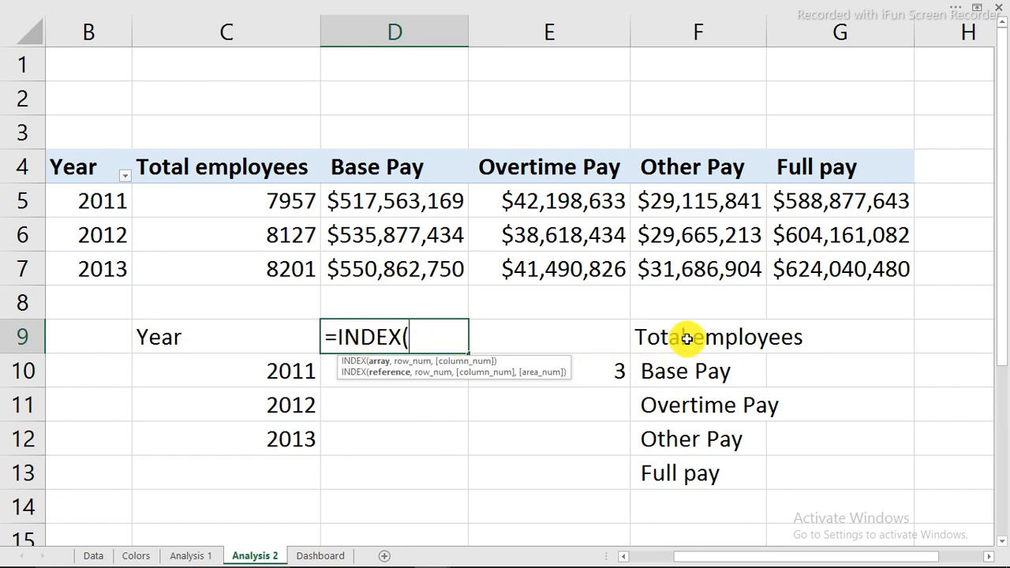
left_click_drag(687, 338, 695, 469)
type(",")
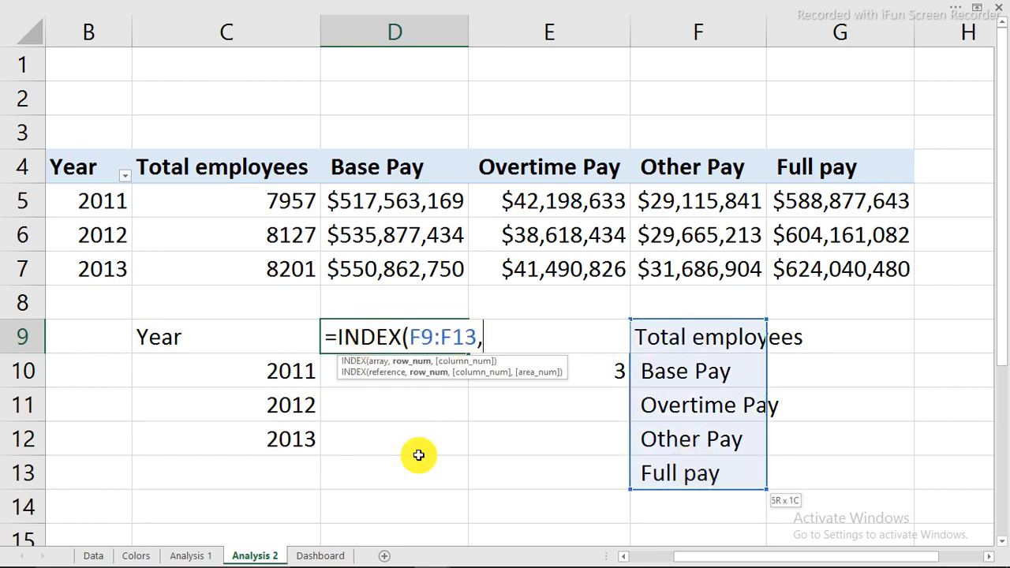
left_click(620, 368)
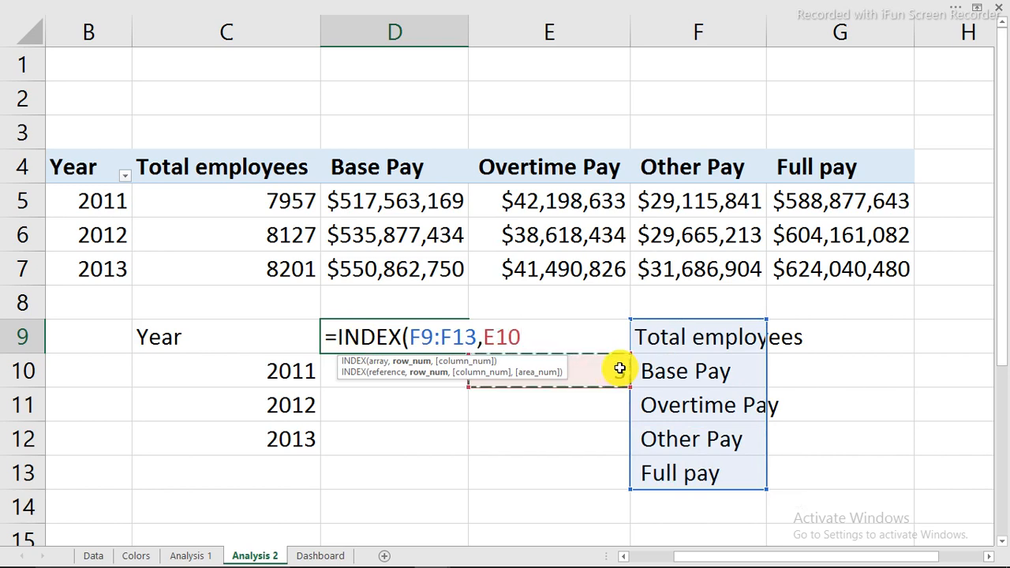
key("Return")
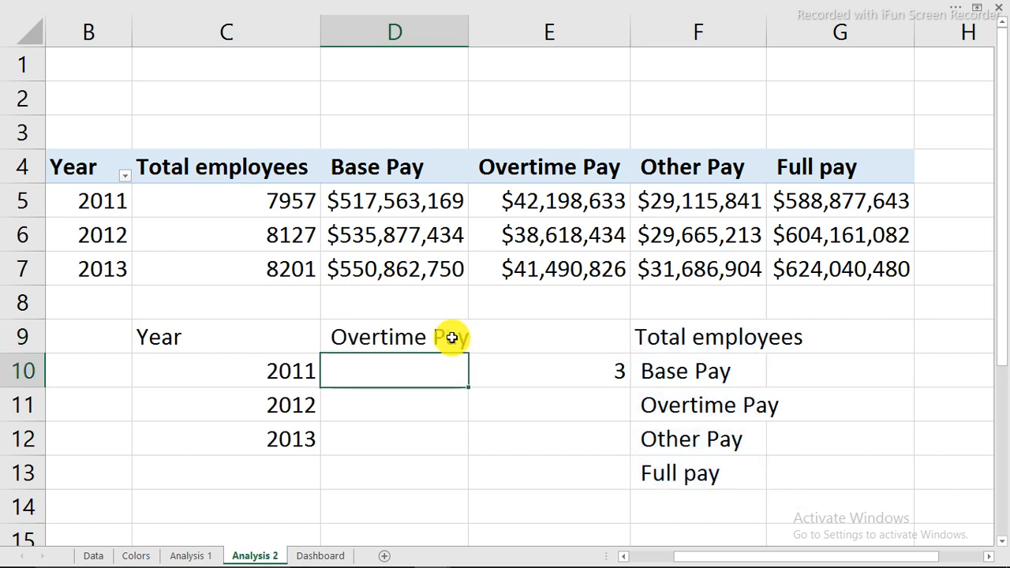
Set the linked cell E10 to 1 to test the header formula in D9
left_click(561, 368)
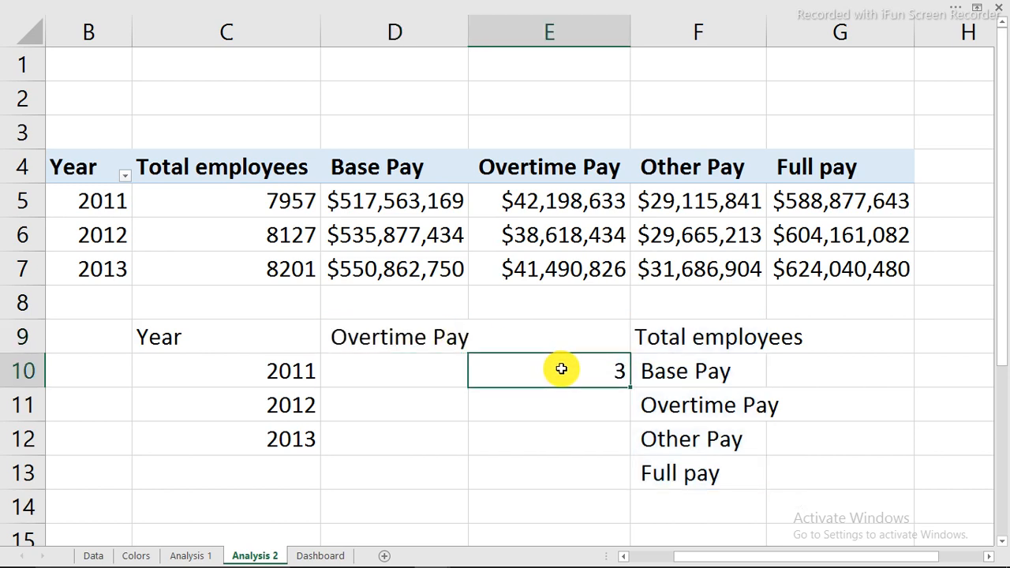
type("1")
left_click(458, 463)
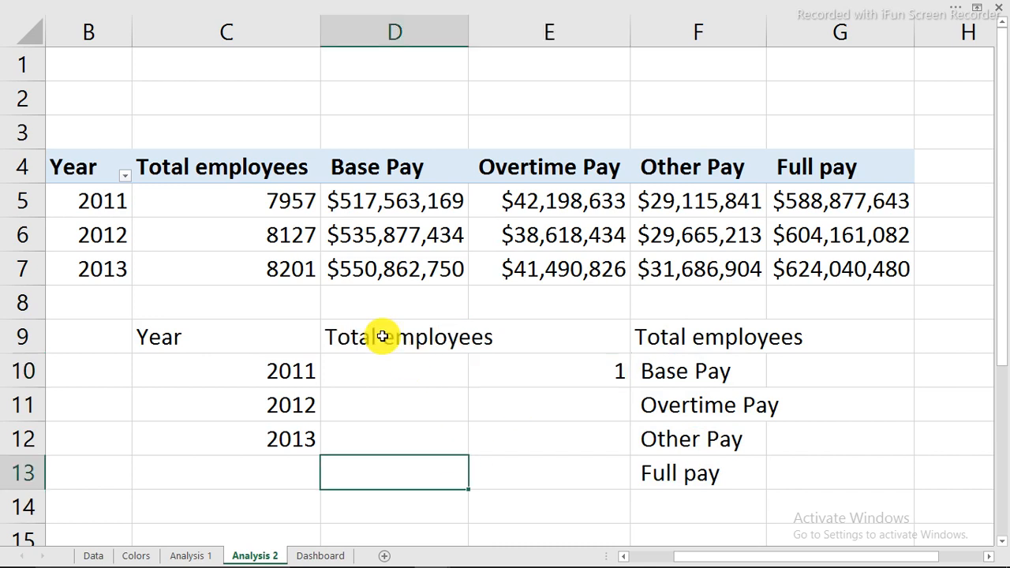
Enter =OFFSET(B5,0,E10) in D10 to return the 2011 value for the category chosen in the combo box
left_click(414, 373)
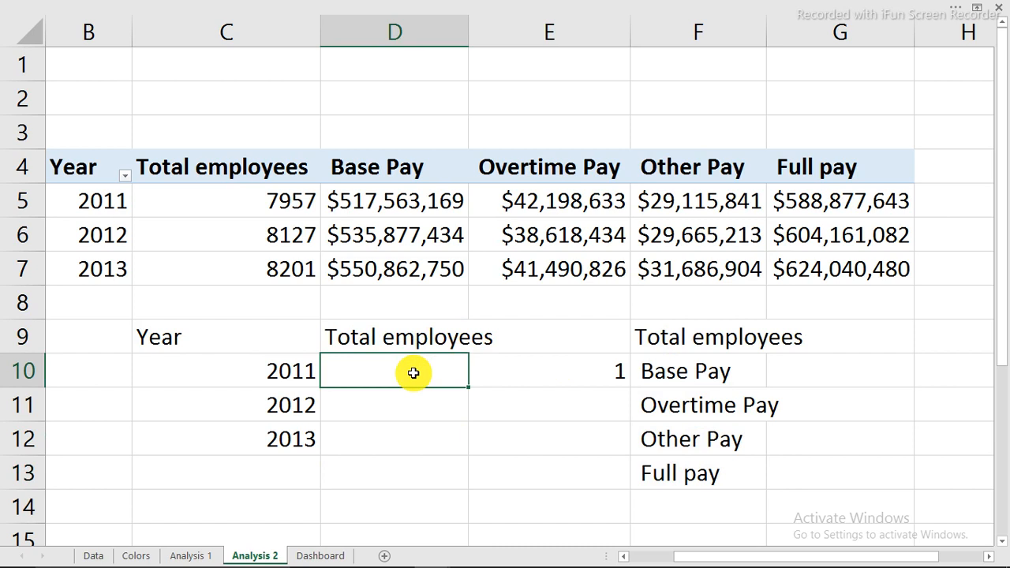
type("=of")
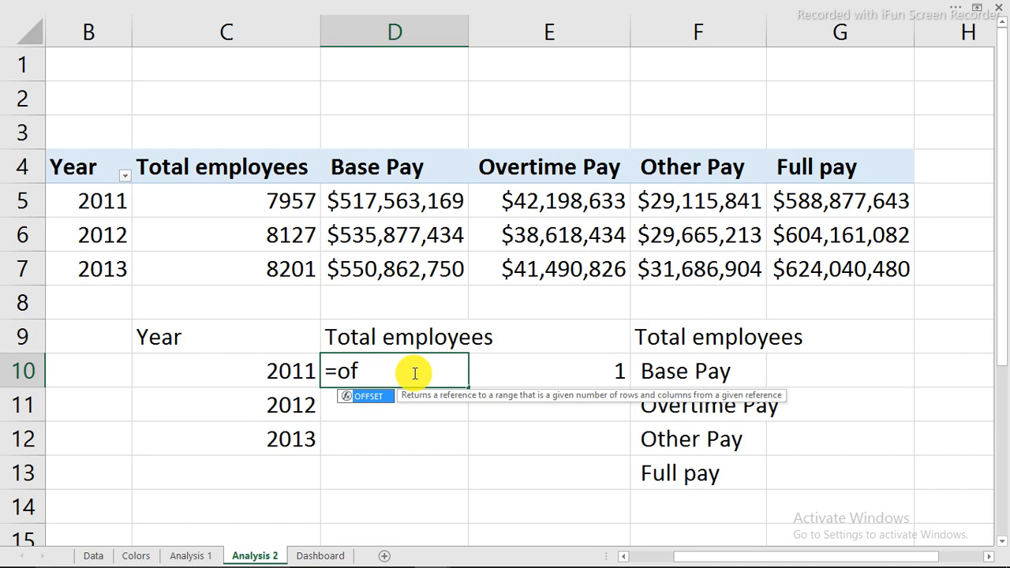
key("Tab")
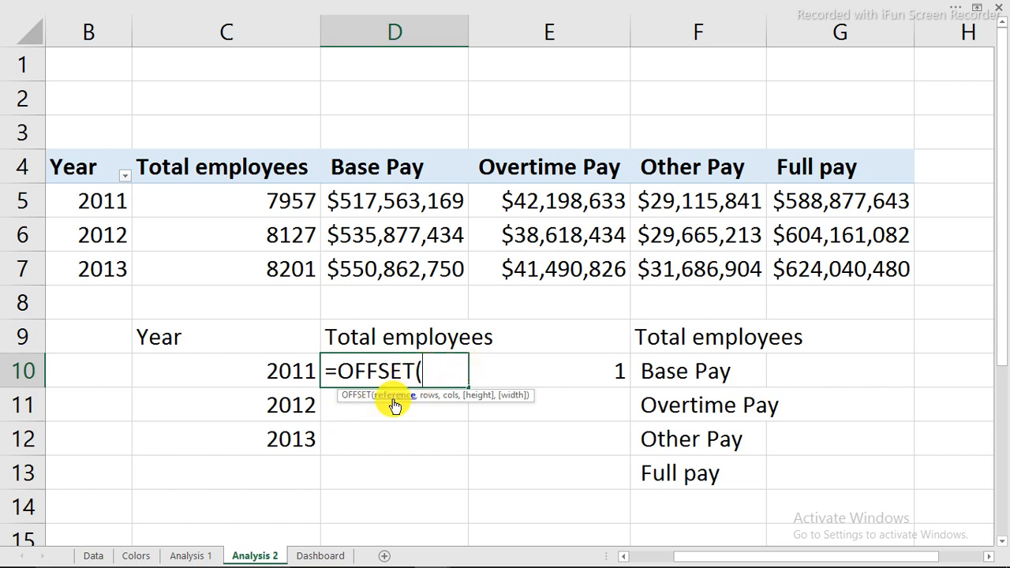
left_click(113, 200)
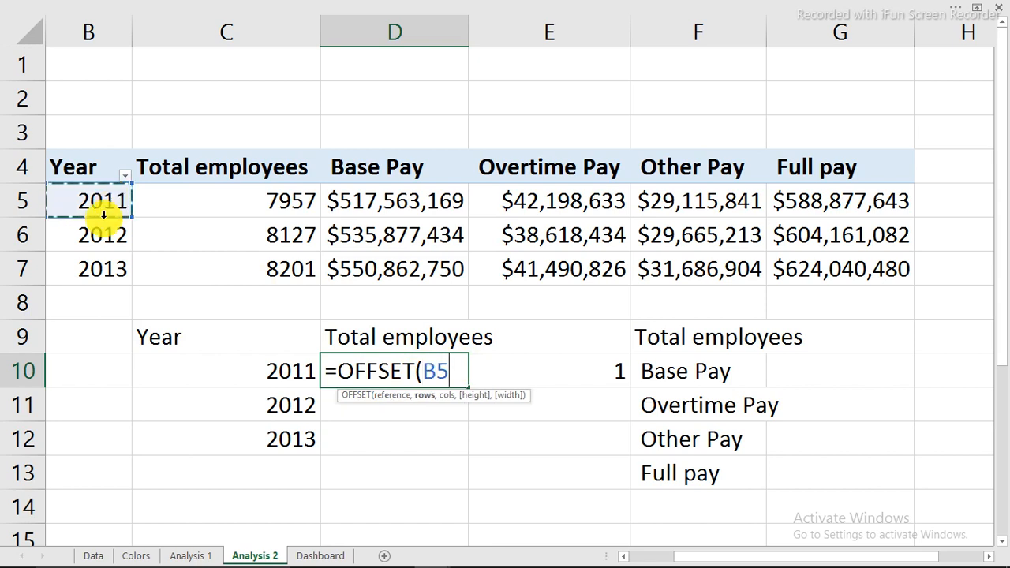
type(",0")
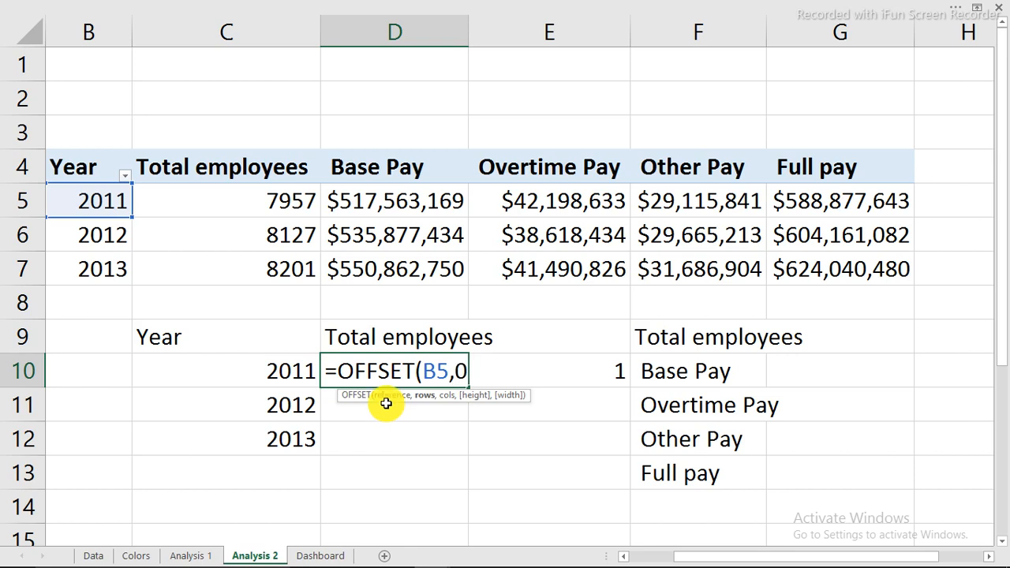
type(",")
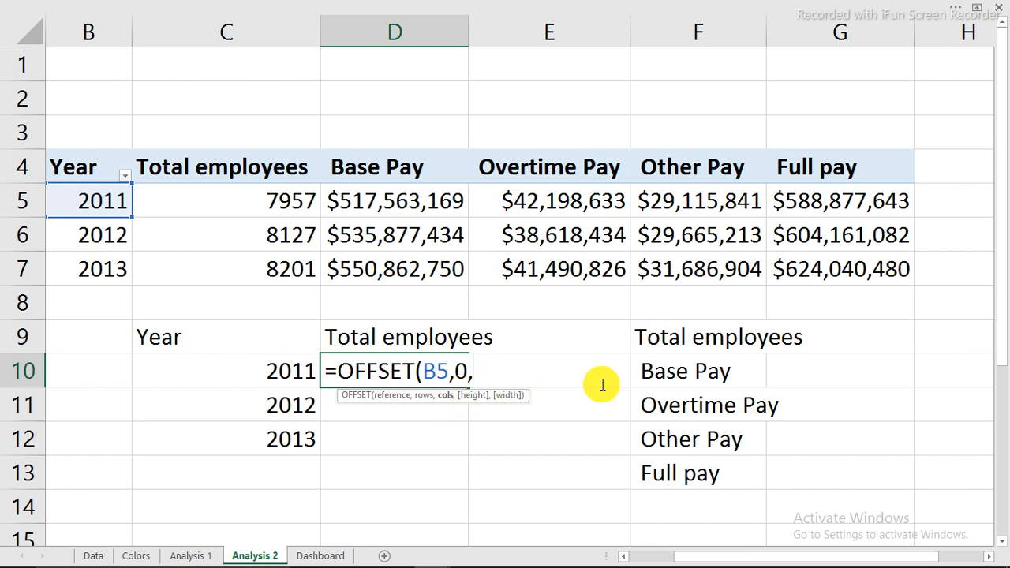
left_click(597, 408)
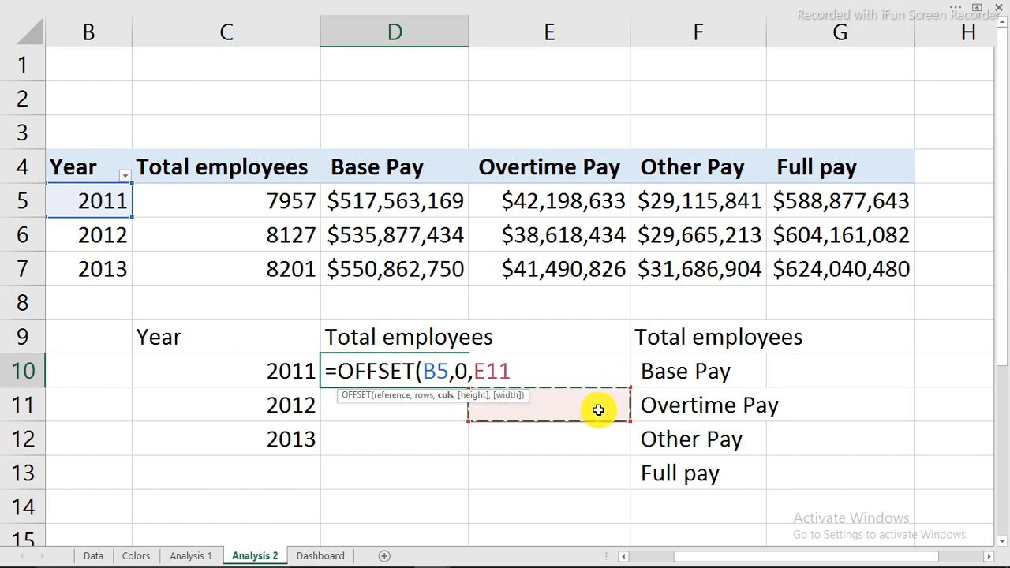
key("Up")
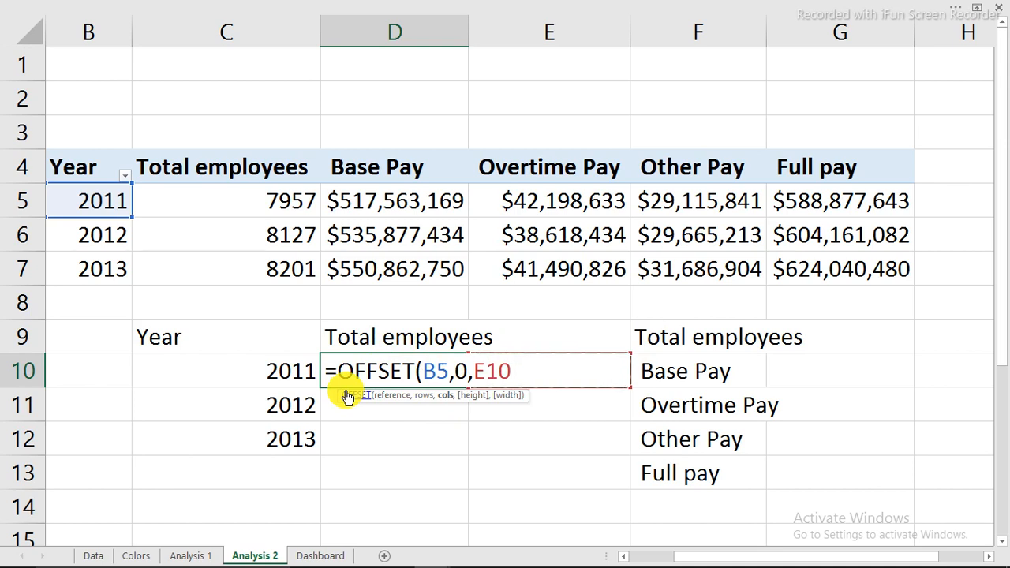
key("Return")
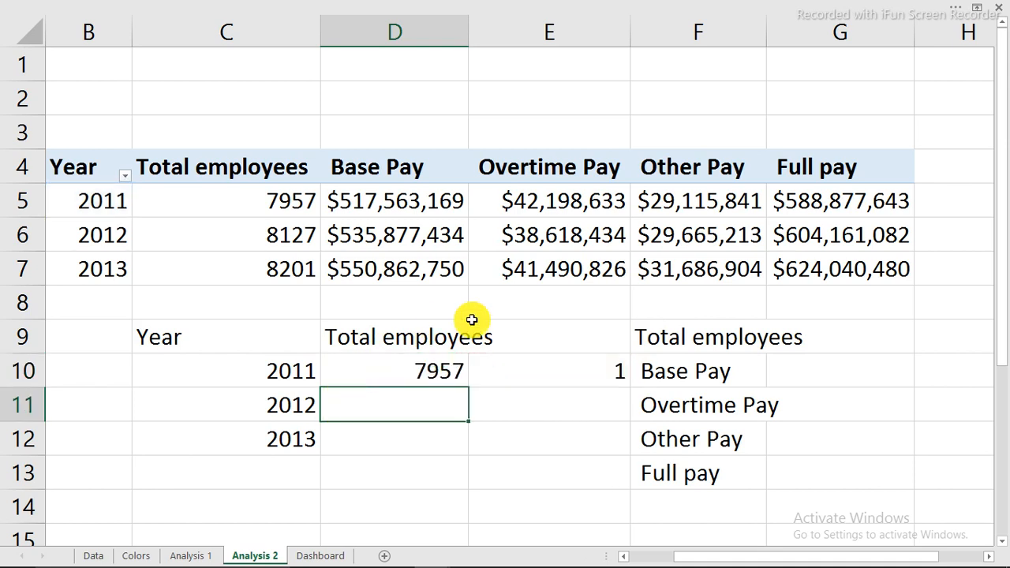
Set the linked cell E10 to 2 and compare D10 with the PivotTable's 2011 Base Pay value
left_click(604, 365)
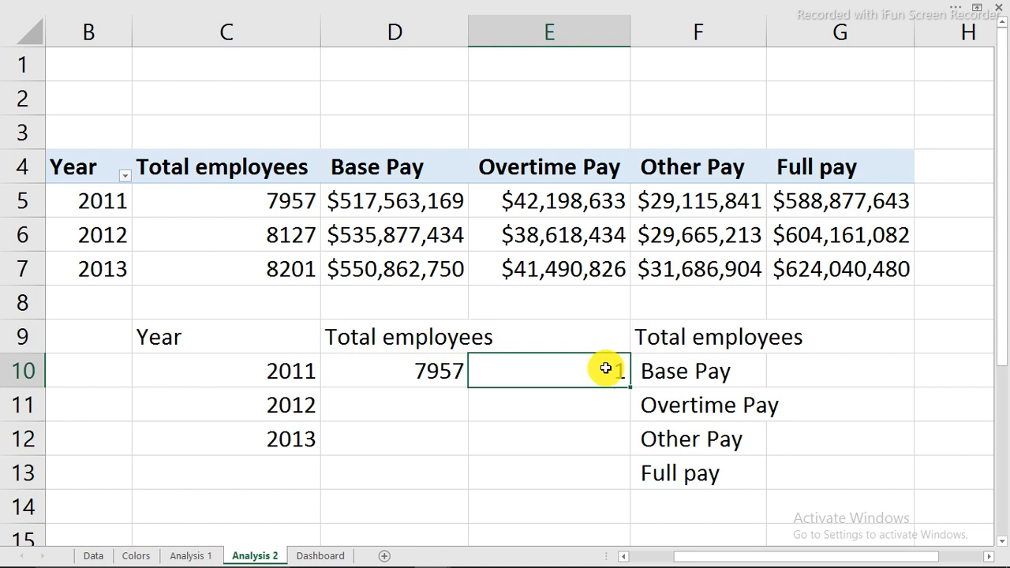
left_click(279, 199)
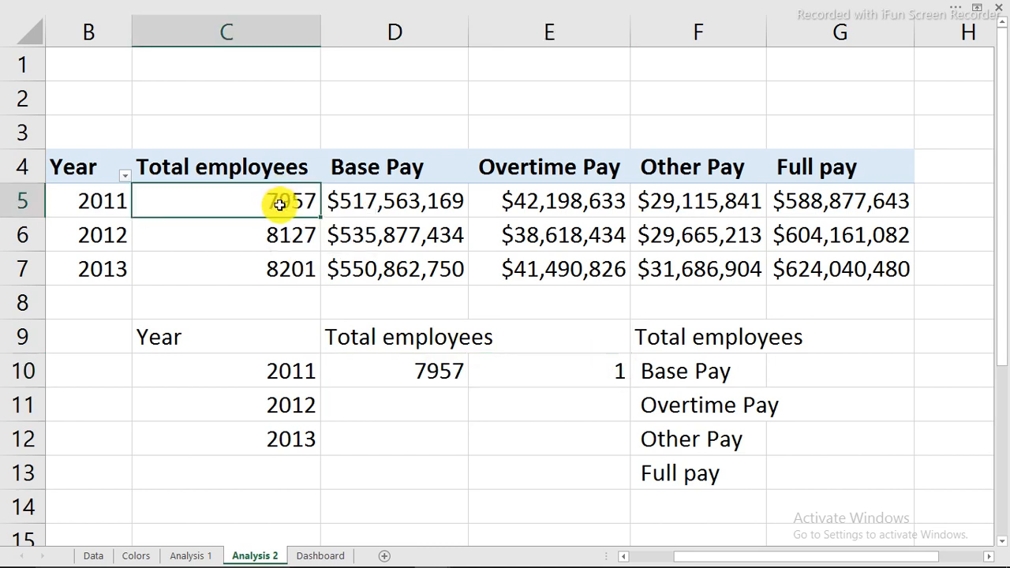
left_click(604, 373)
type("2")
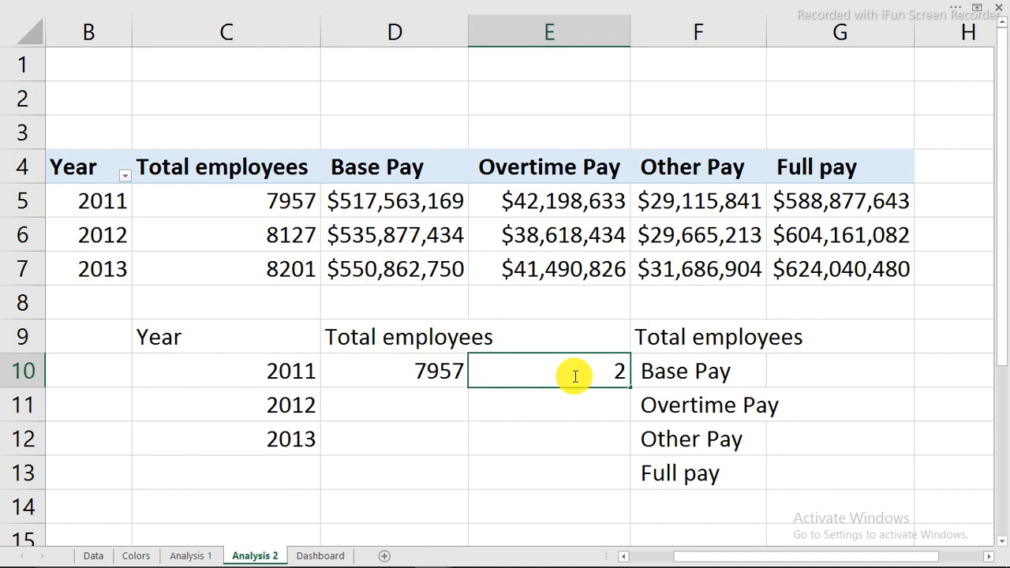
key("Return")
left_click(363, 204)
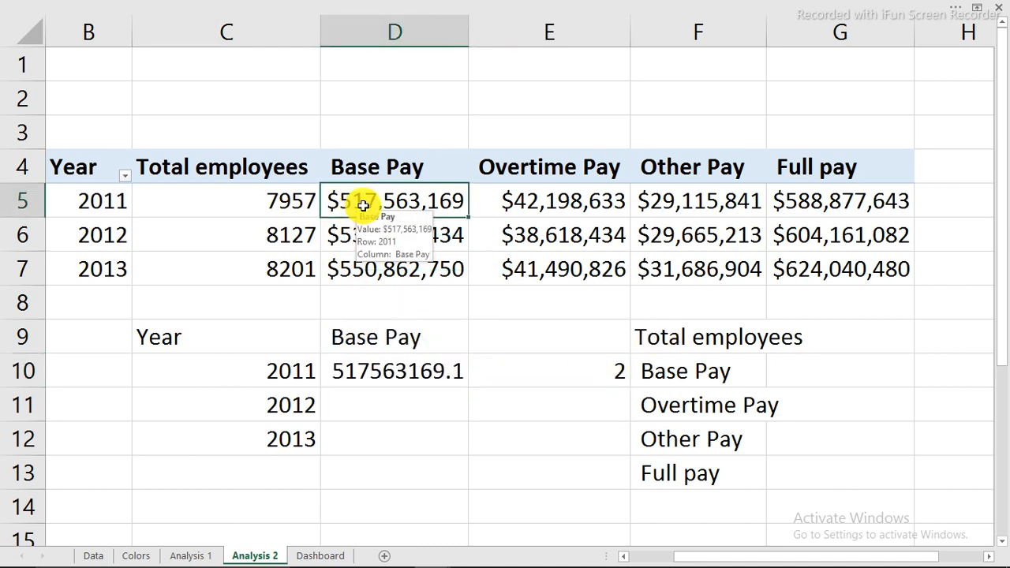
Try filling the OFFSET formula from D10 down to D12 and inspect the references copied into D12
left_click(413, 372)
left_click_drag(468, 386, 460, 448)
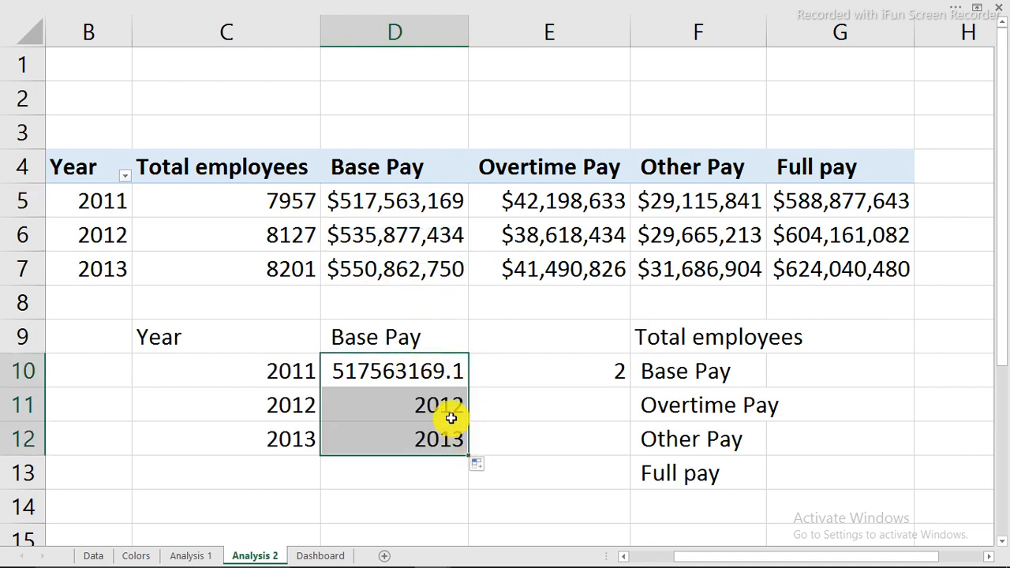
left_click(450, 415)
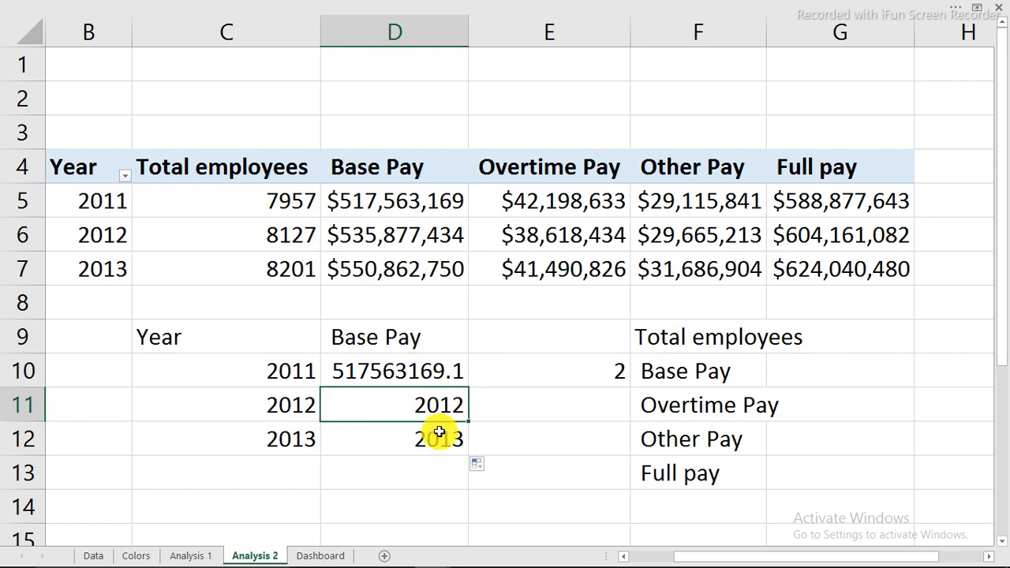
double_click(439, 432)
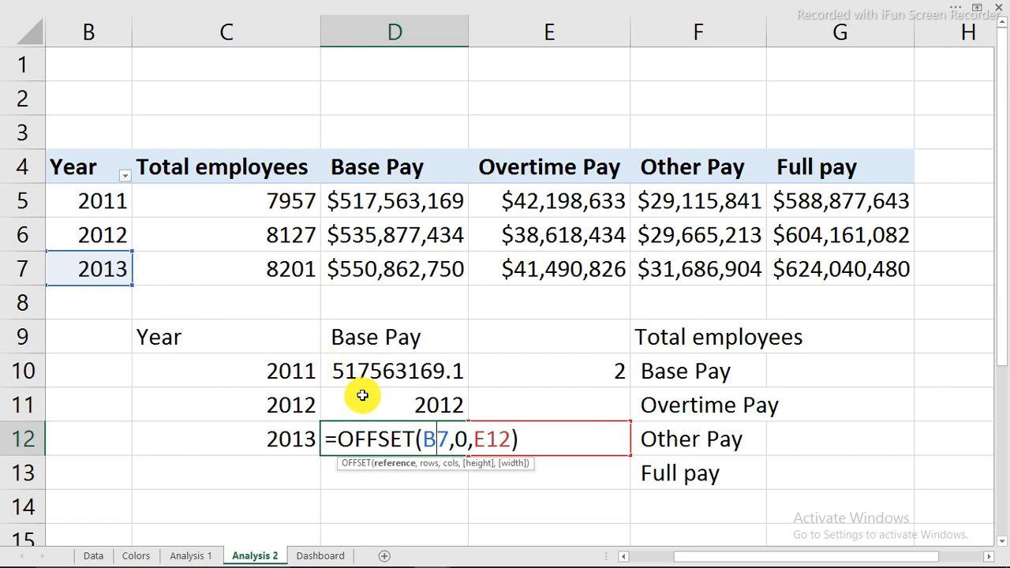
key("Escape")
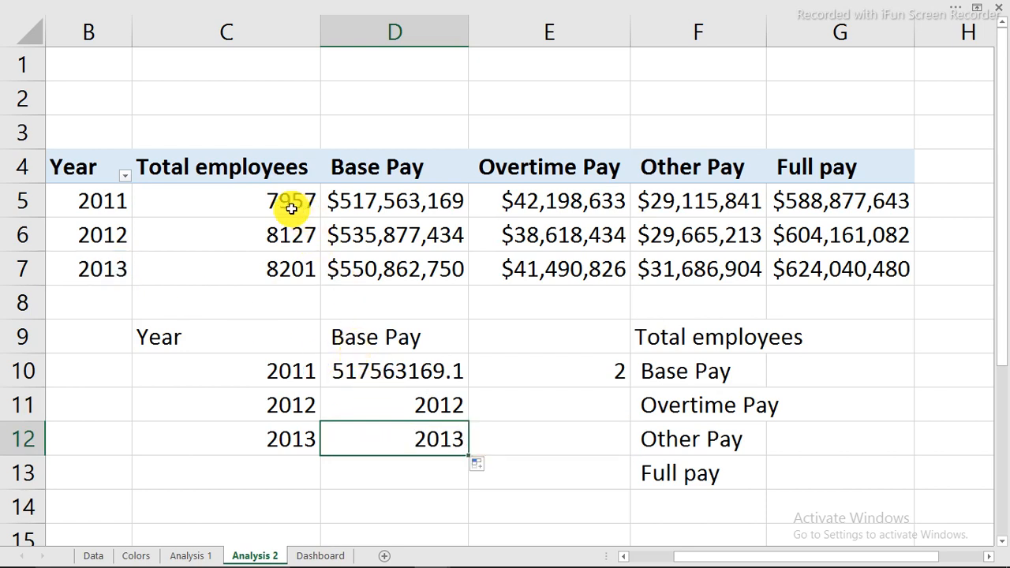
Make the column reference in D10 absolute as =OFFSET(B5,0,$E$10) and fill the formula down to D12
left_click(425, 376)
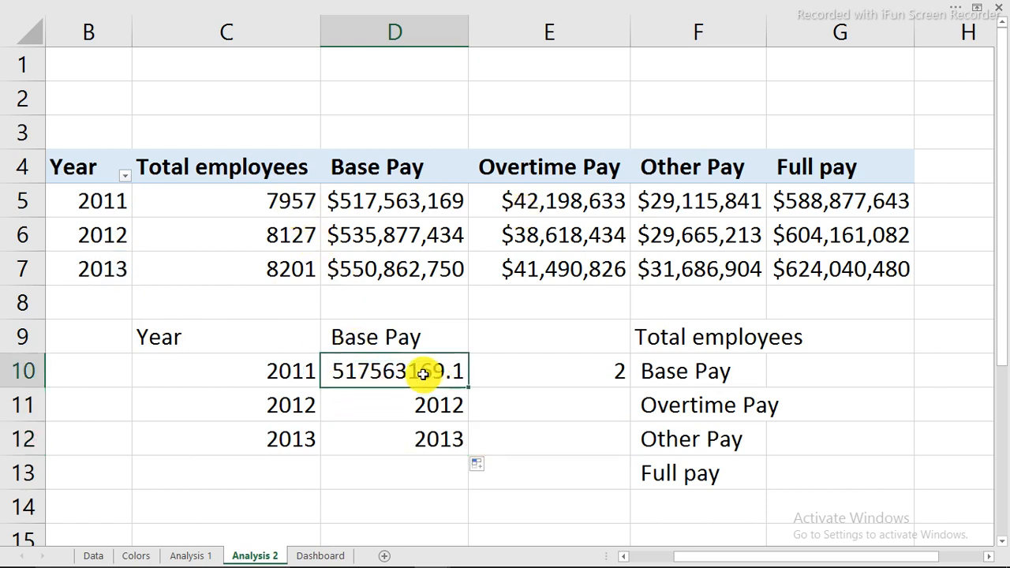
double_click(425, 376)
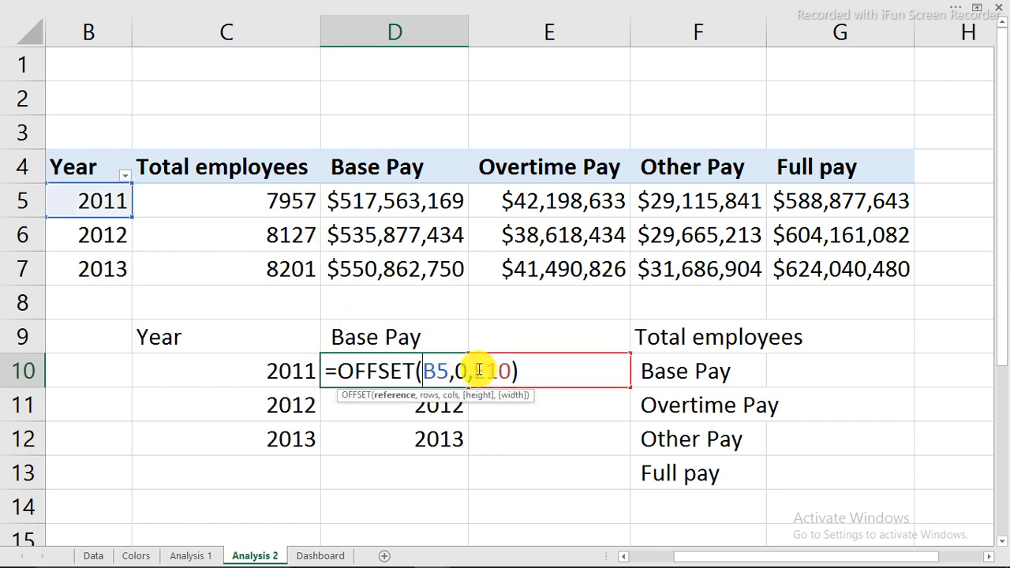
left_click(478, 371)
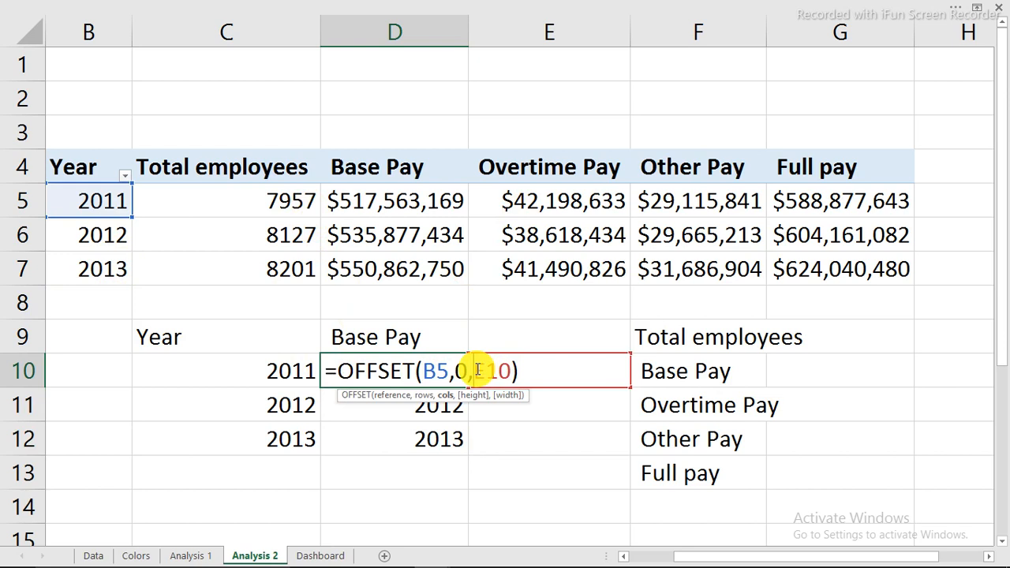
type("$")
key("Right")
type("$")
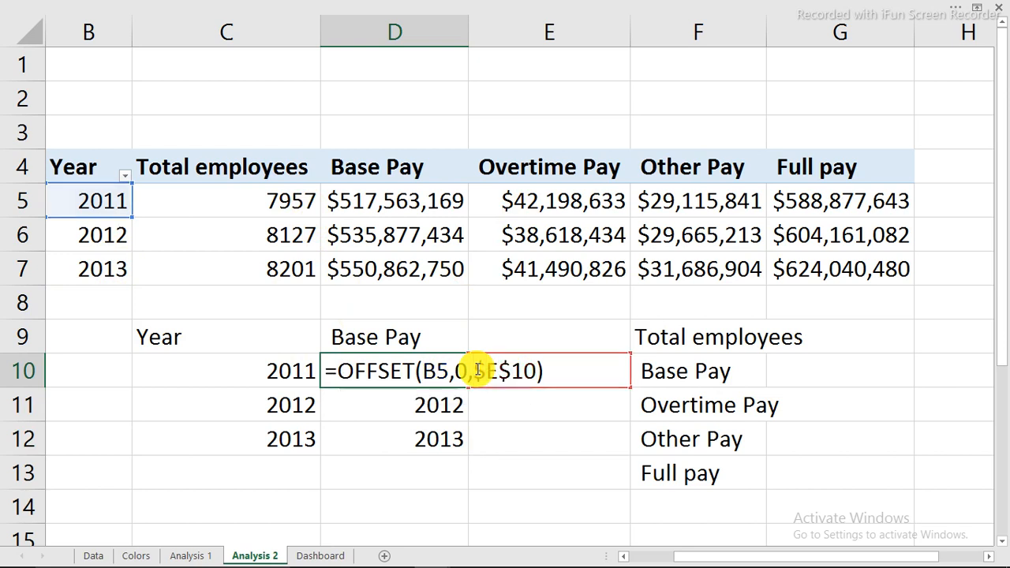
key("Return")
left_click(459, 369)
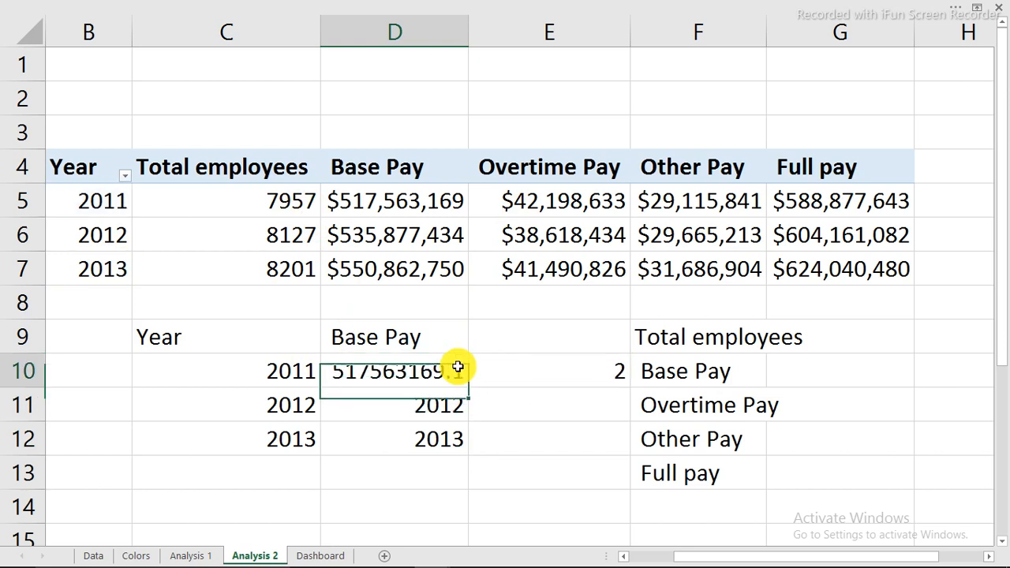
double_click(471, 388)
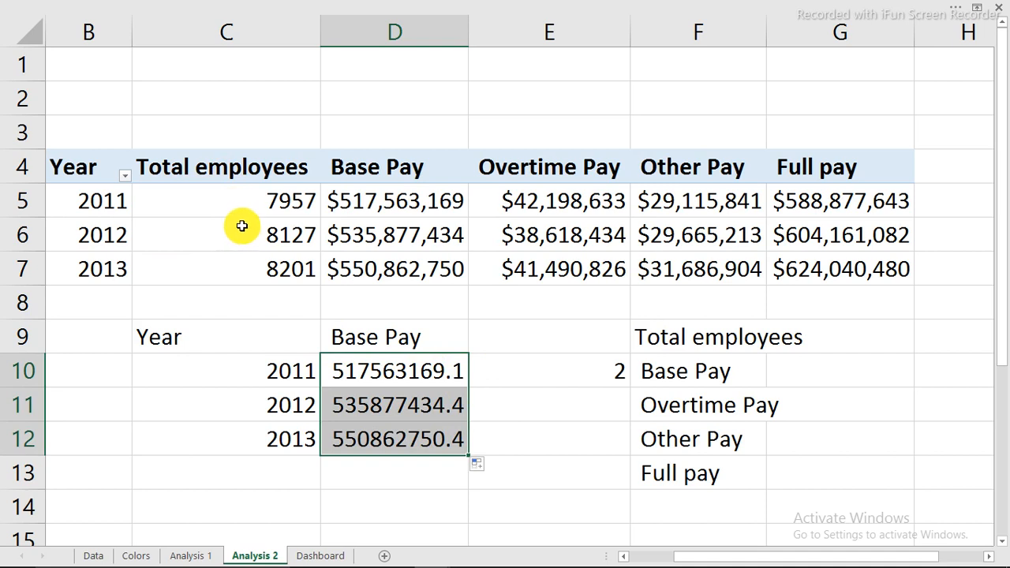
Format D10:D12 as Number with 0 decimal places and the 1000 separator
mouse_move(241, 215)
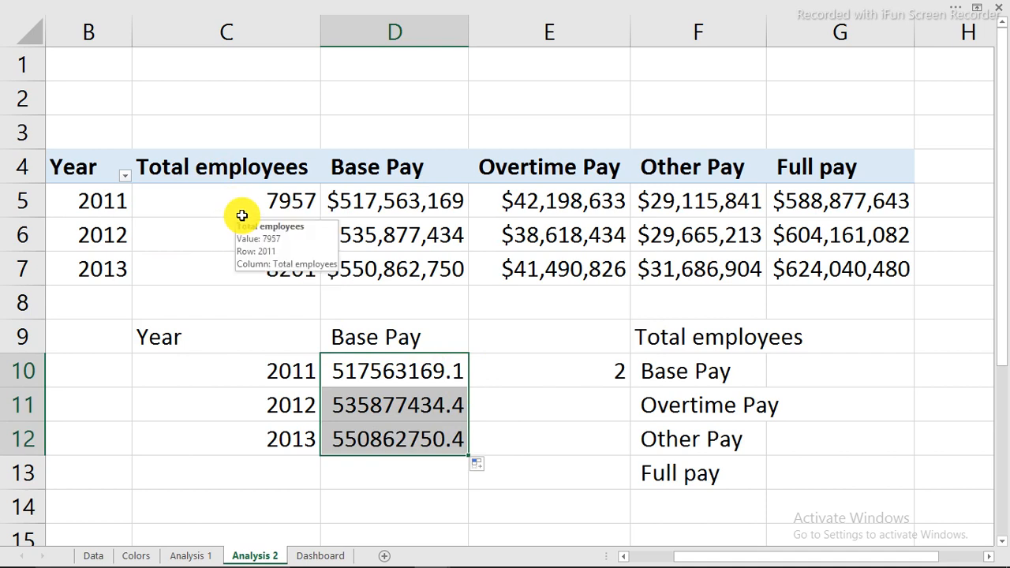
key("ctrl+1")
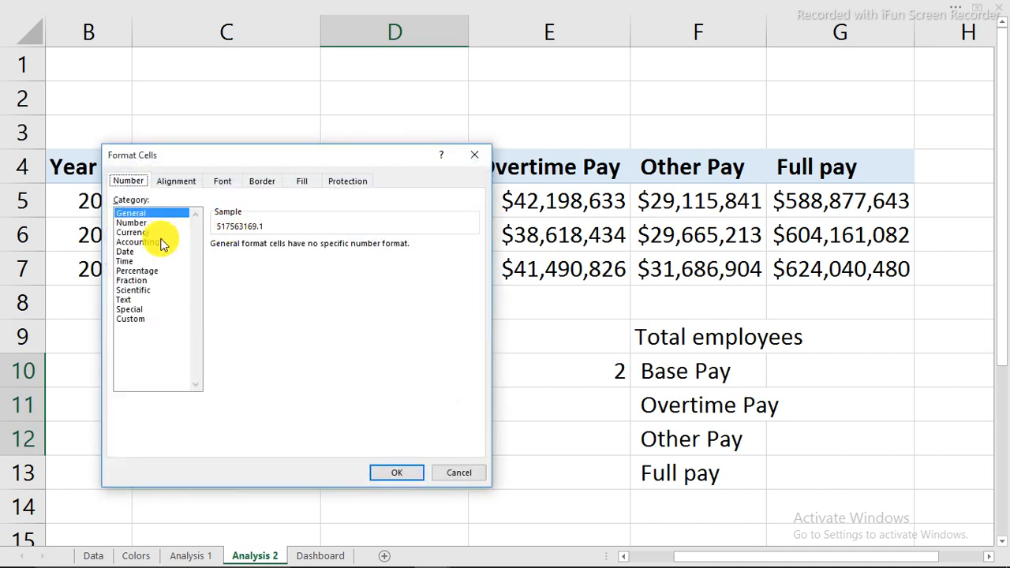
left_click(134, 224)
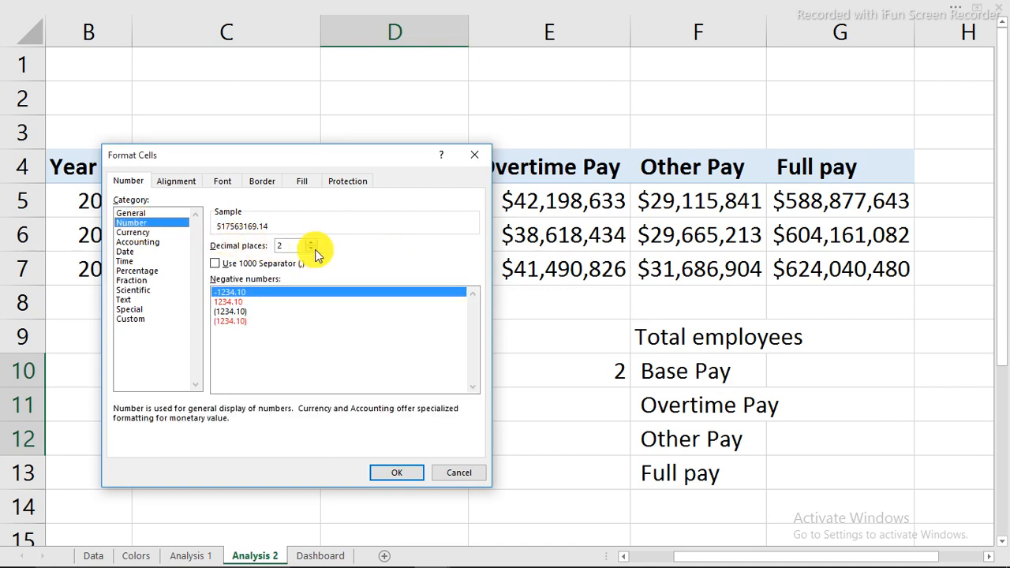
left_click(313, 250)
left_click(313, 250)
left_click(238, 265)
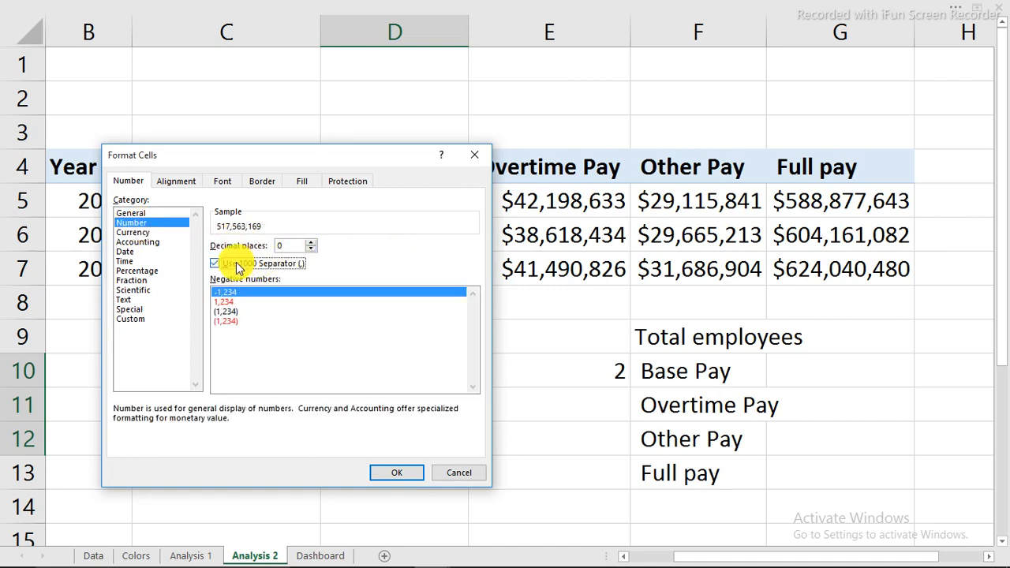
left_click(397, 473)
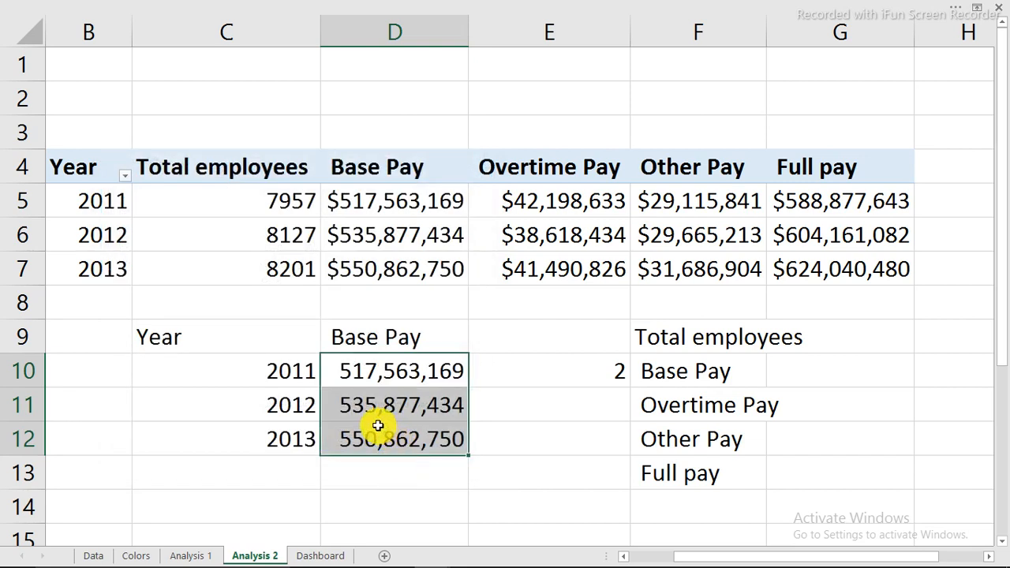
Insert a 2-D clustered column chart from the Year and Base Pay table in C9:D12
left_click_drag(197, 344, 341, 435)
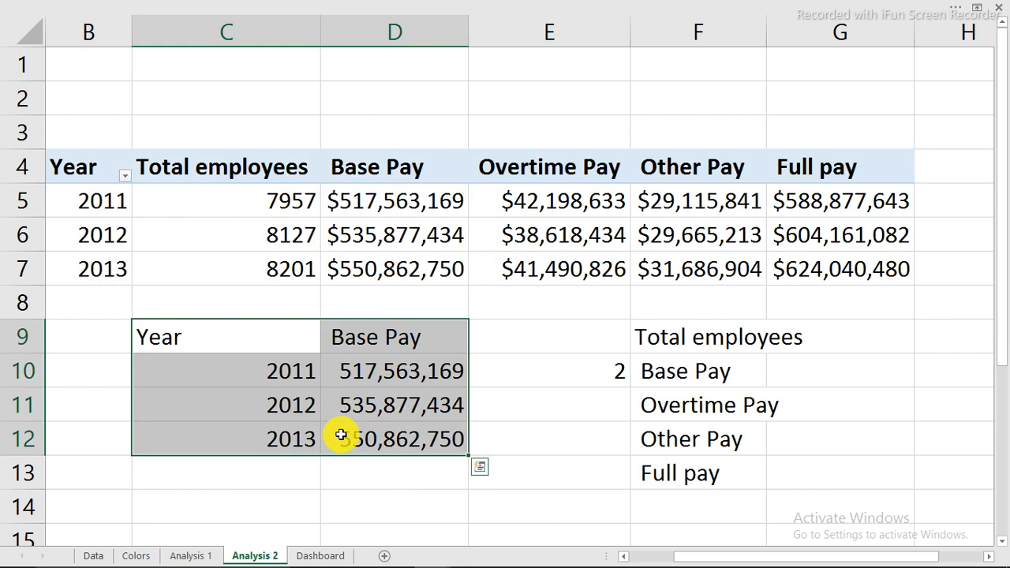
left_click(429, 6)
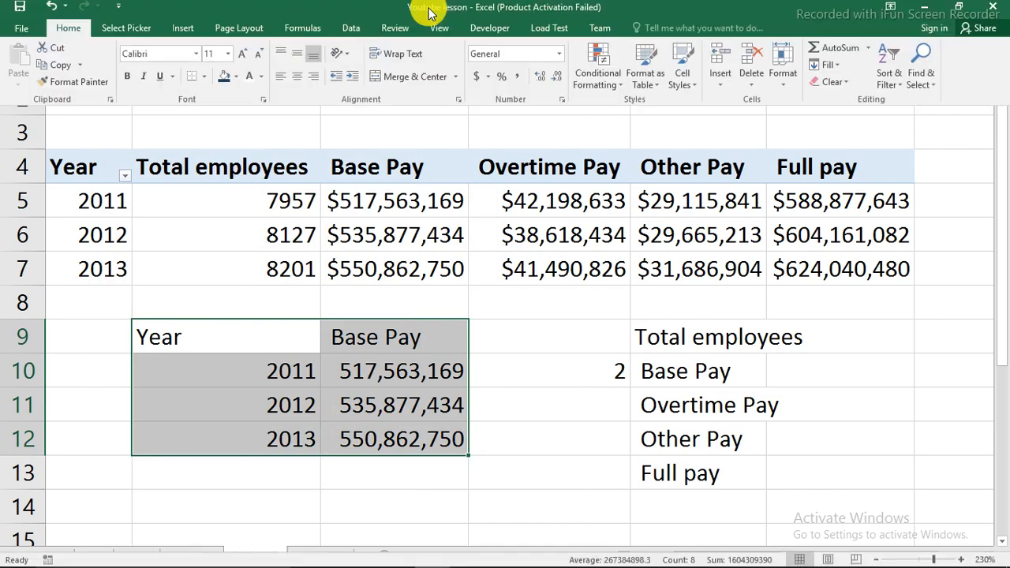
left_click(191, 34)
left_click(424, 60)
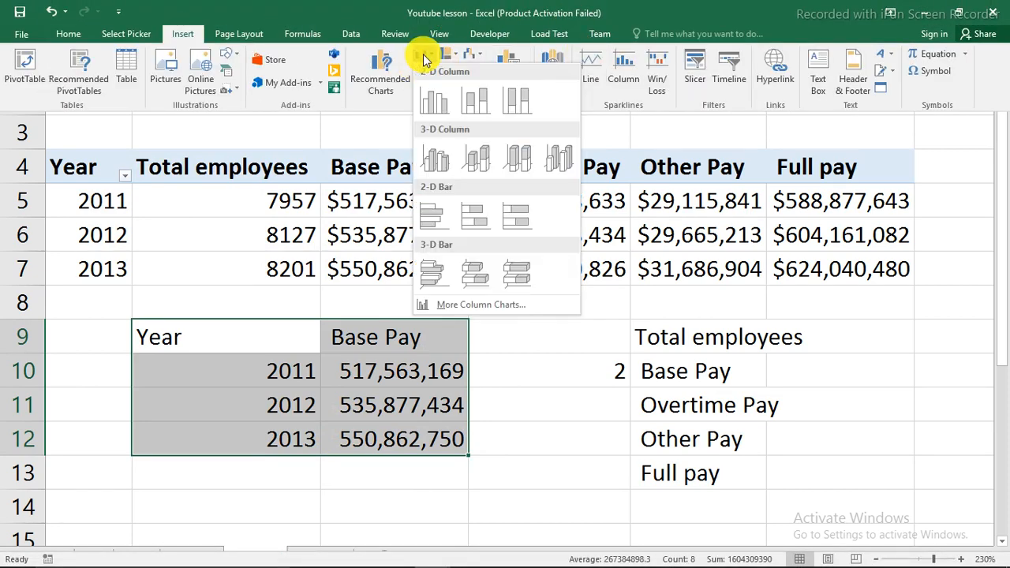
left_click(429, 109)
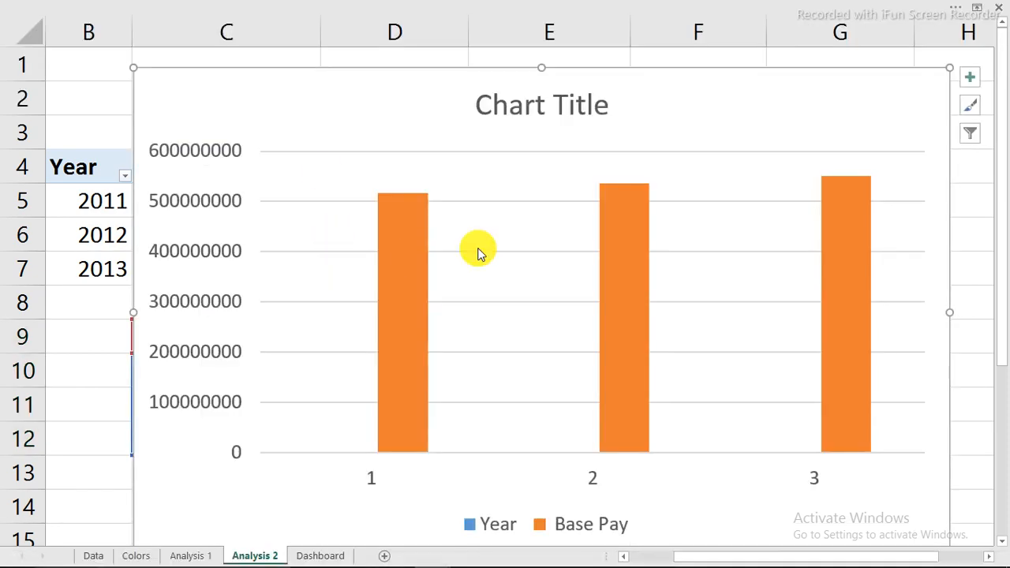
Remove the column chart's title and legend, and delete the whole chart
left_click(511, 115)
key("Delete")
left_click(544, 521)
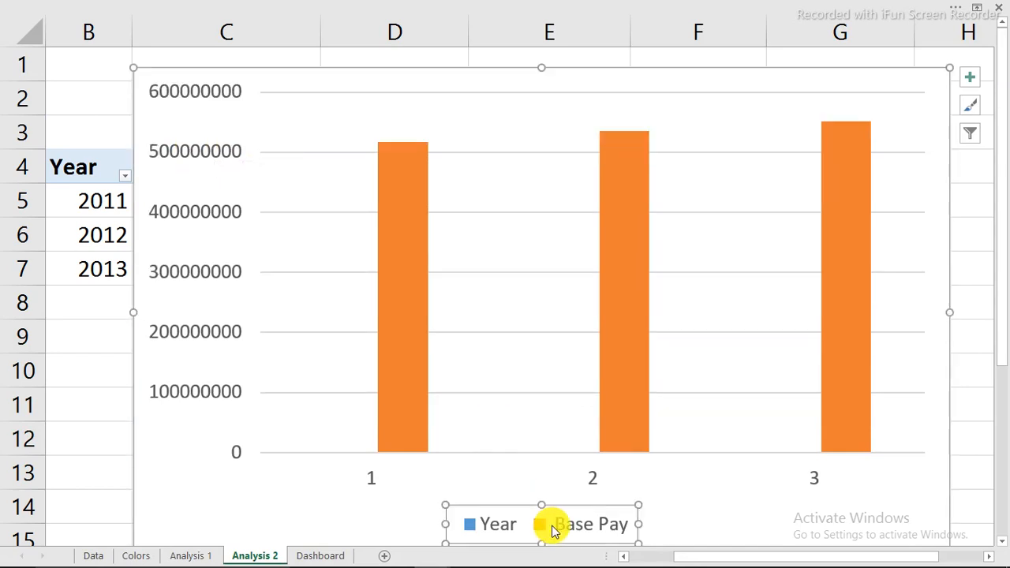
key("Delete")
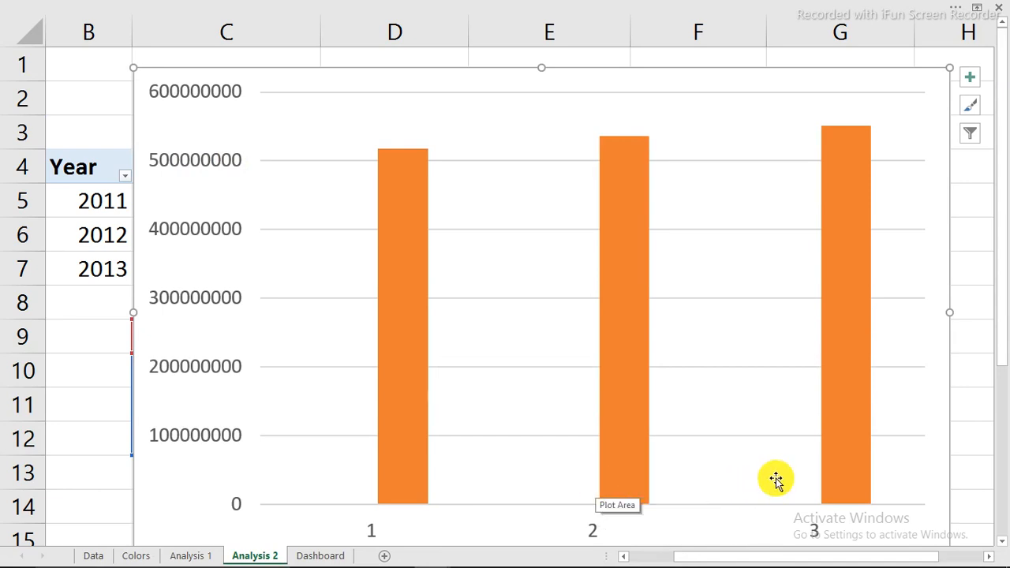
key("Delete")
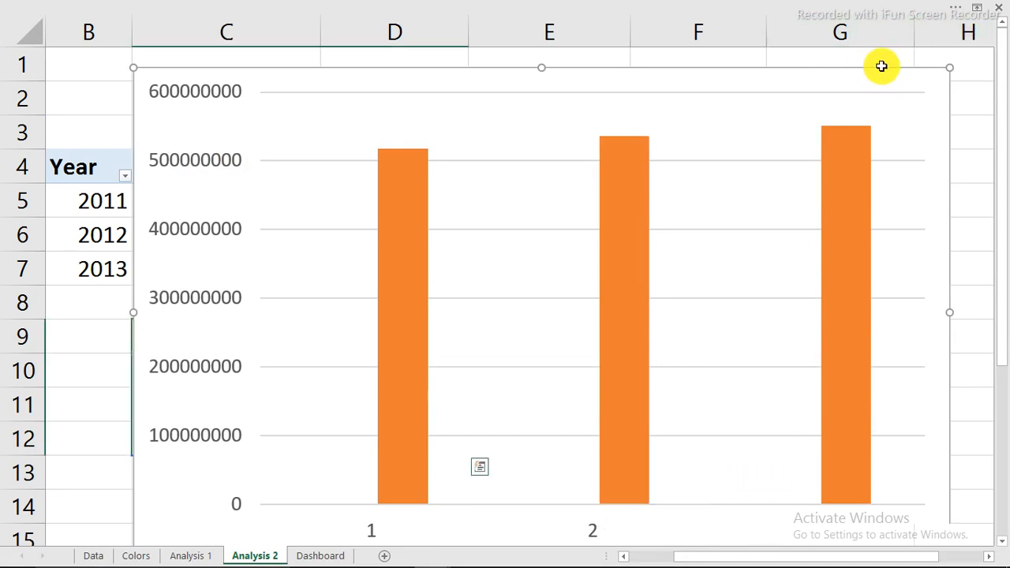
Insert the recommended clustered column chart from C9:D12 that plots Base Pay with 2011, 2012 and 2013 as categories
left_click(280, 332)
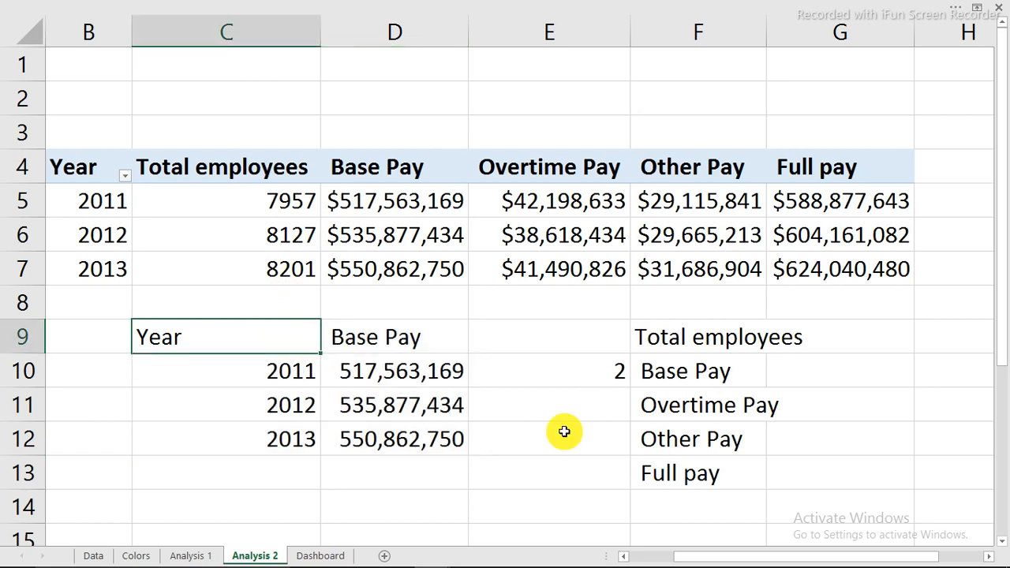
left_click(552, 438)
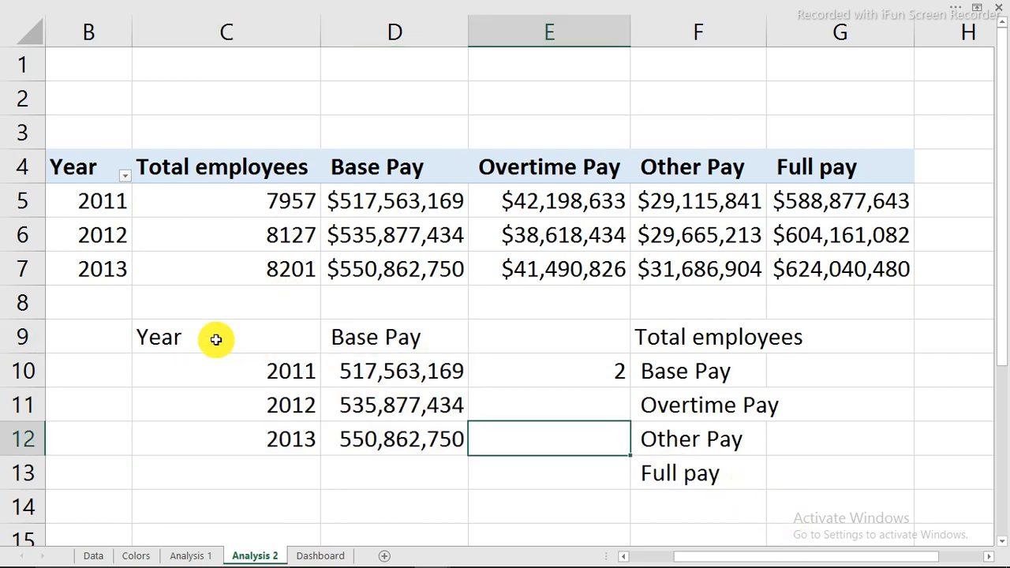
left_click_drag(214, 338, 400, 443)
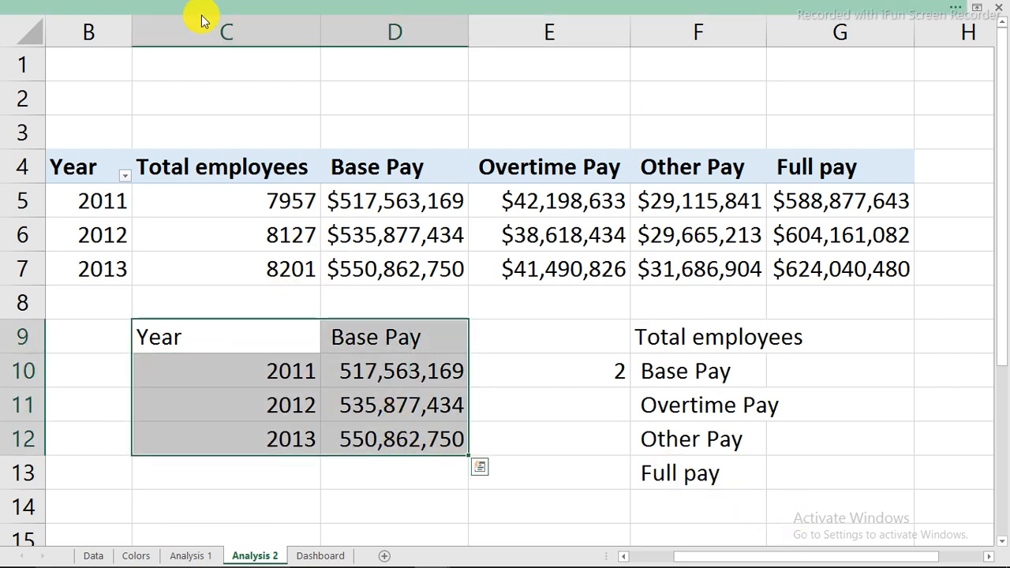
left_click(203, 11)
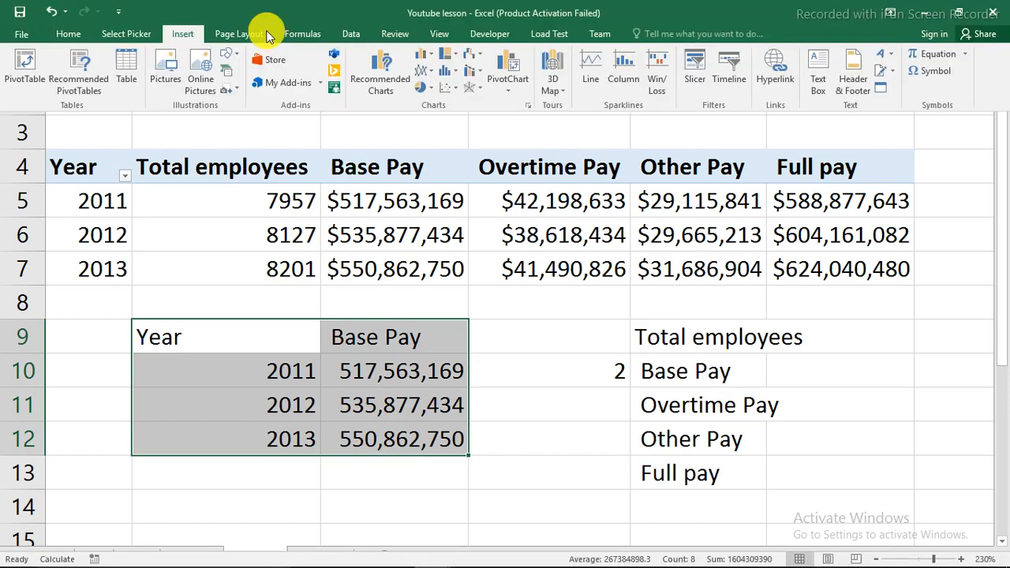
left_click(382, 67)
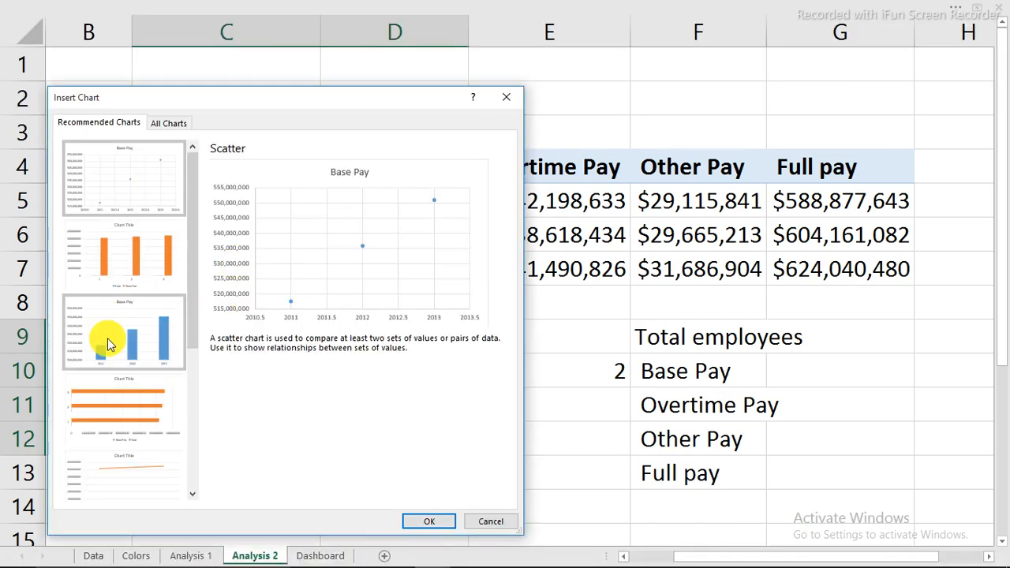
left_click(108, 338)
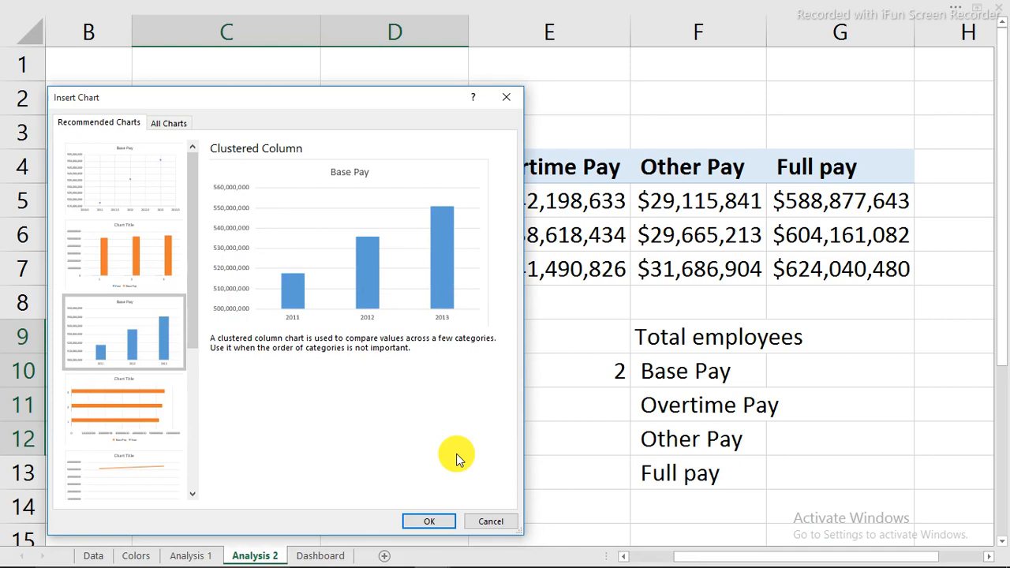
left_click(425, 521)
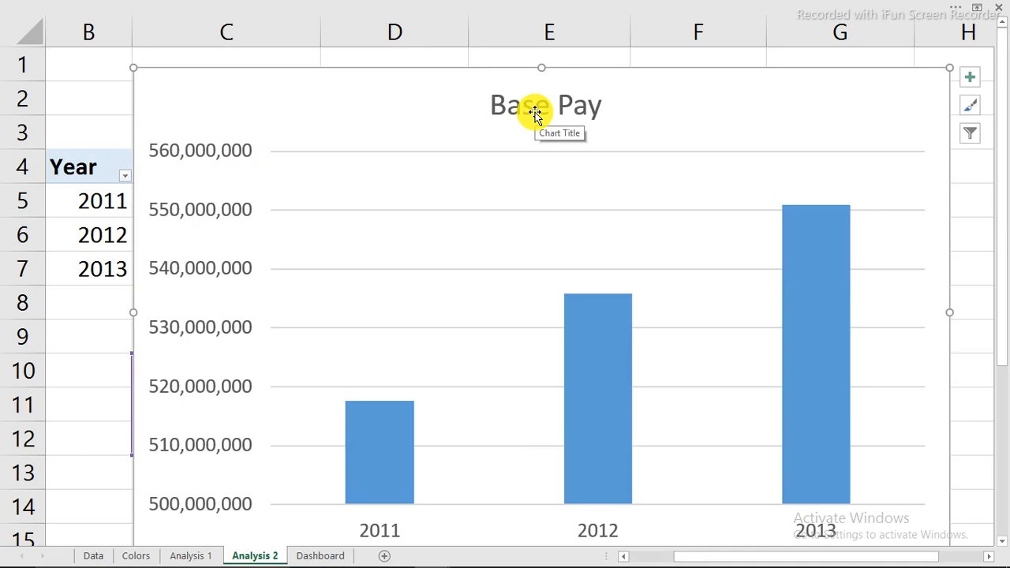
Remove the Base Pay title from the new column chart, keeping the chart itself
key("Delete")
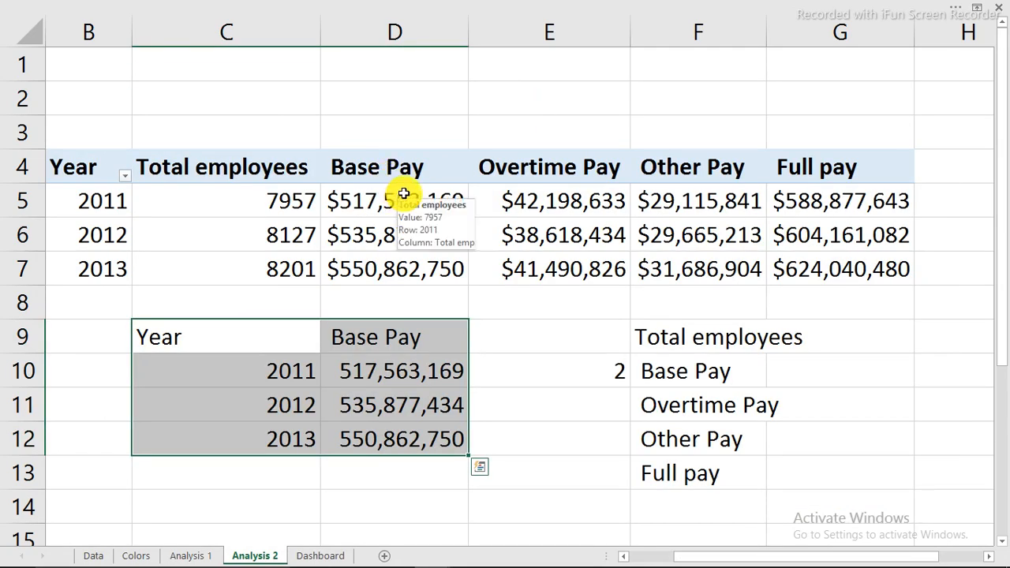
key("ctrl+z")
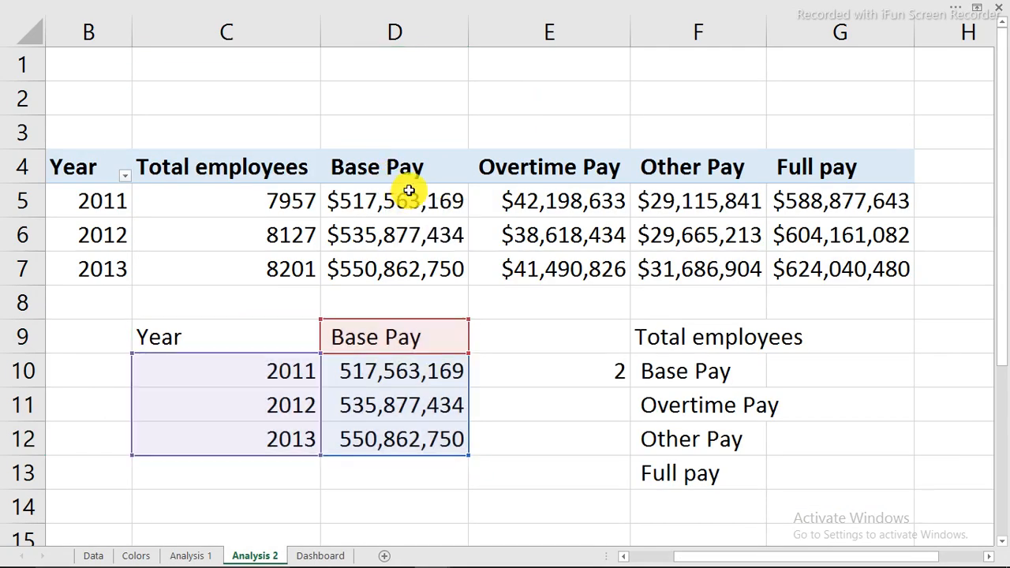
left_click(546, 103)
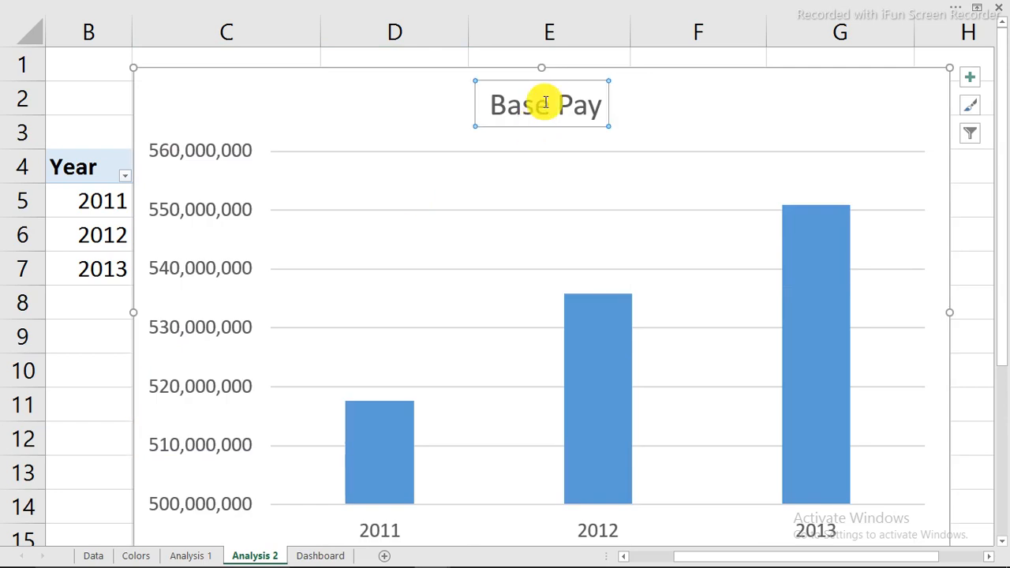
key("Delete")
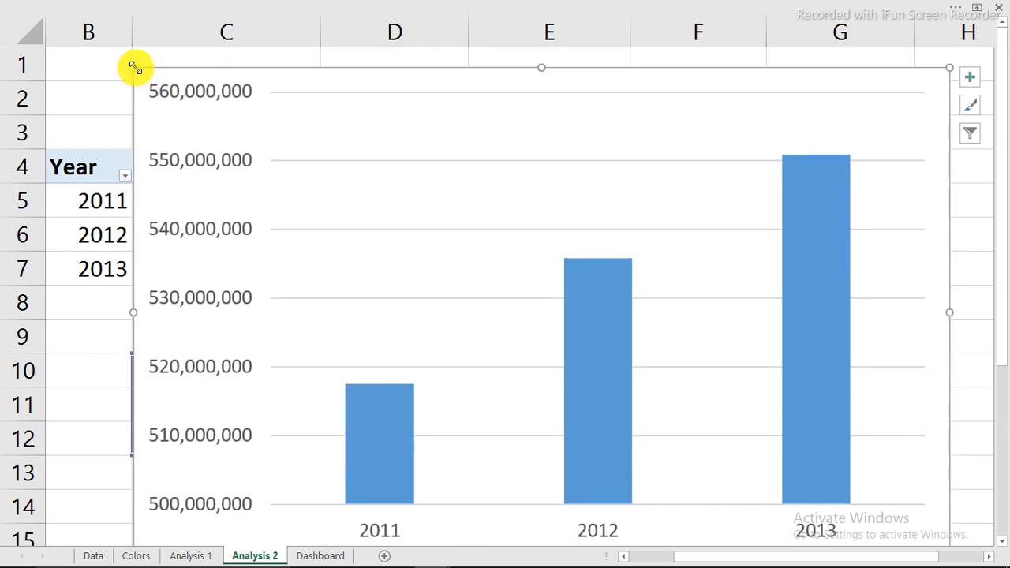
Shrink the column chart, transfer it from Analysis 2 to the Dashboard sheet and position it over the "Pay out on a yearly basis" panel
left_click_drag(134, 67, 264, 153)
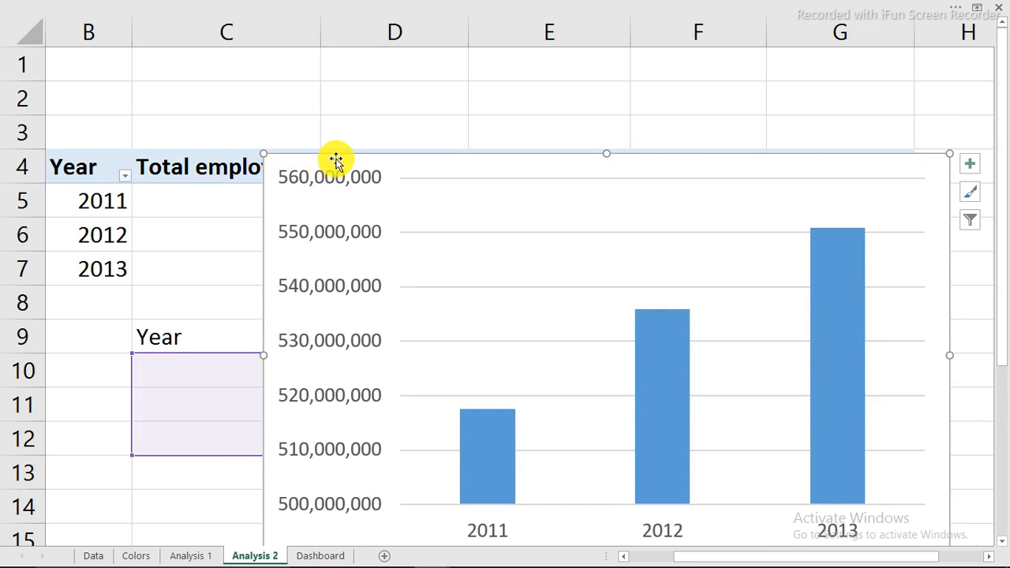
left_click_drag(336, 160, 292, 120)
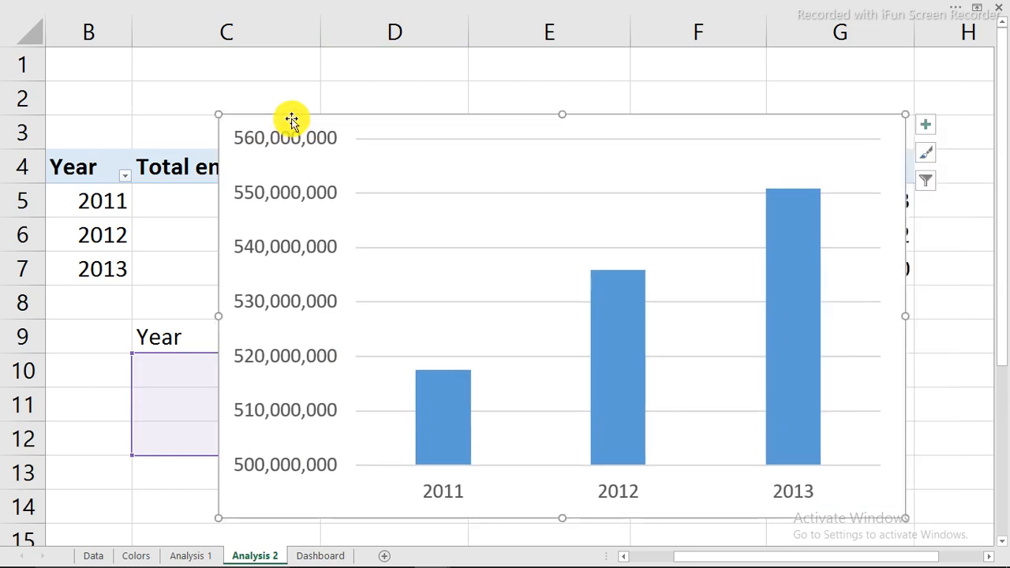
key("Delete")
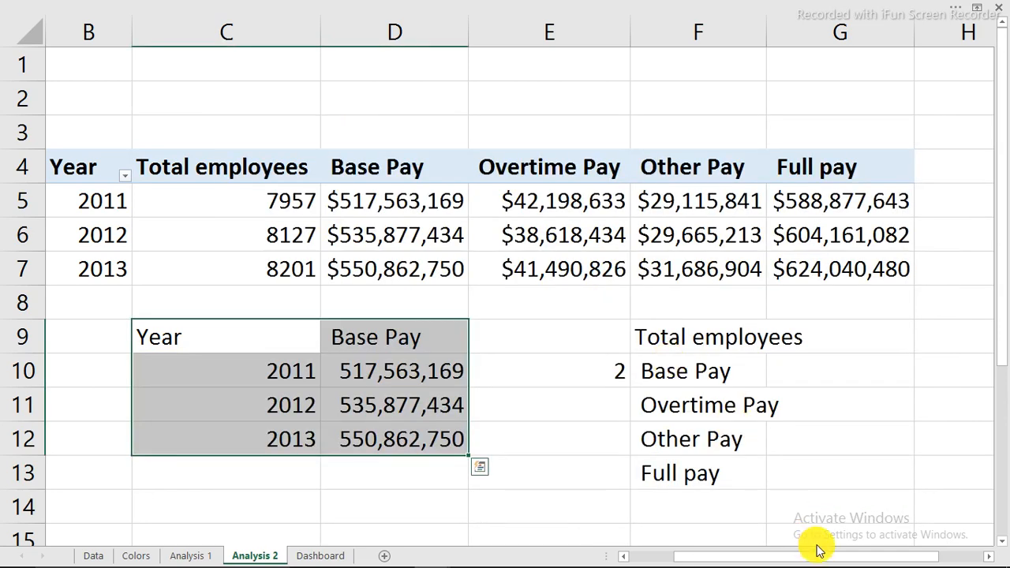
key("ctrl+Page_Down")
left_click(237, 23)
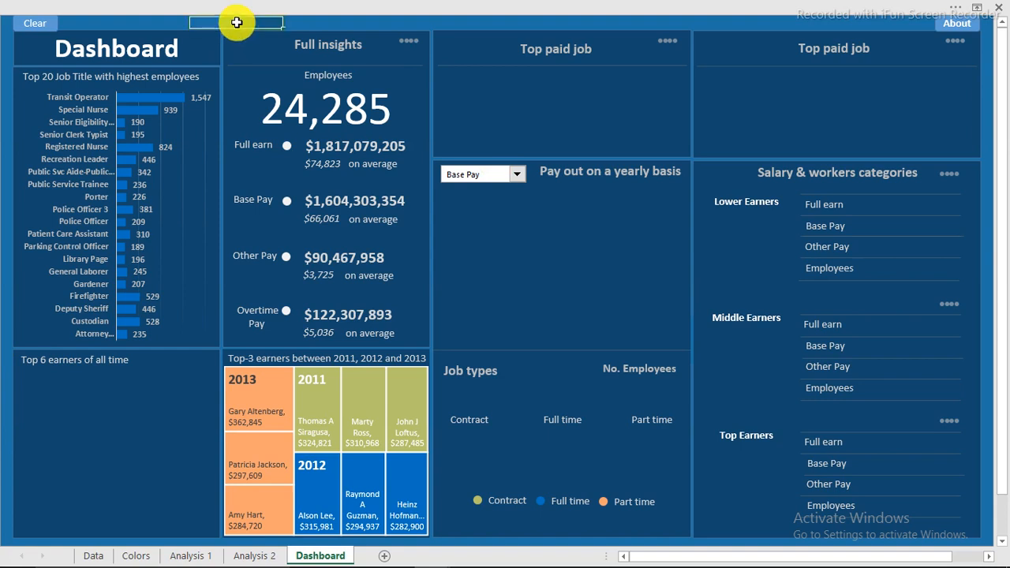
key("ctrl+v")
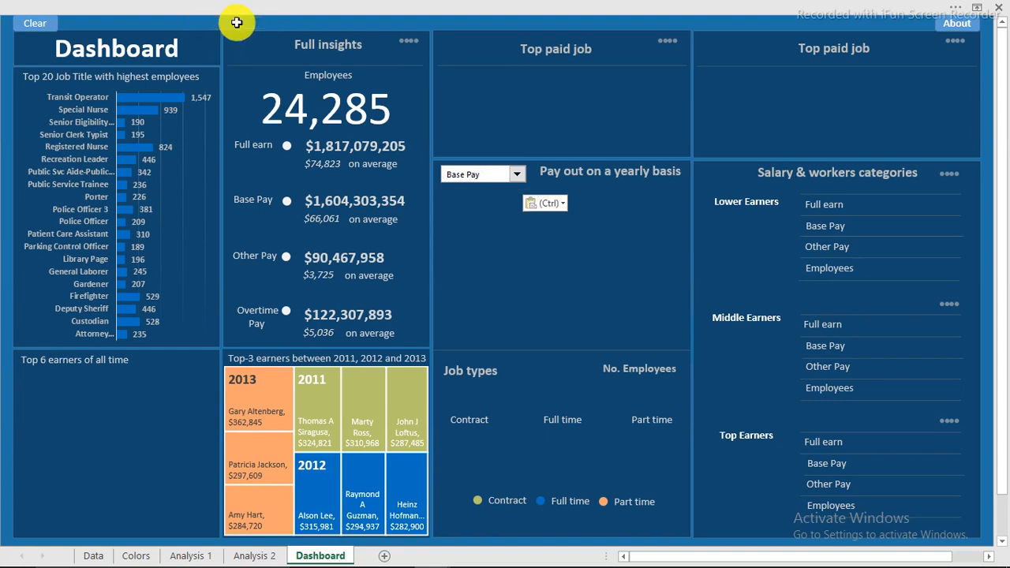
left_click_drag(471, 174, 687, 334)
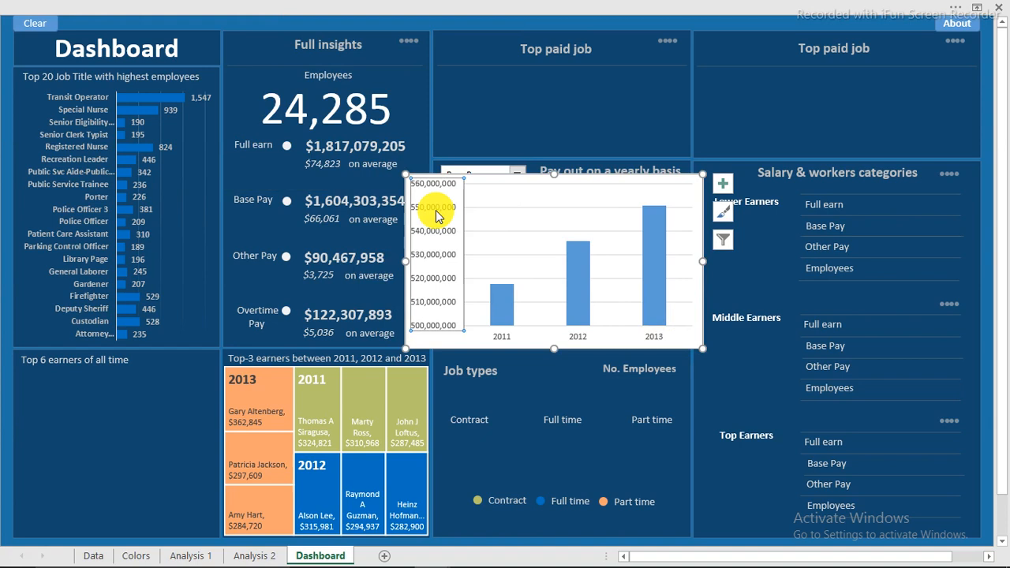
Delete the chart's vertical axis and resize the chart to fit inside the yearly payout panel below the combo box
key("Delete")
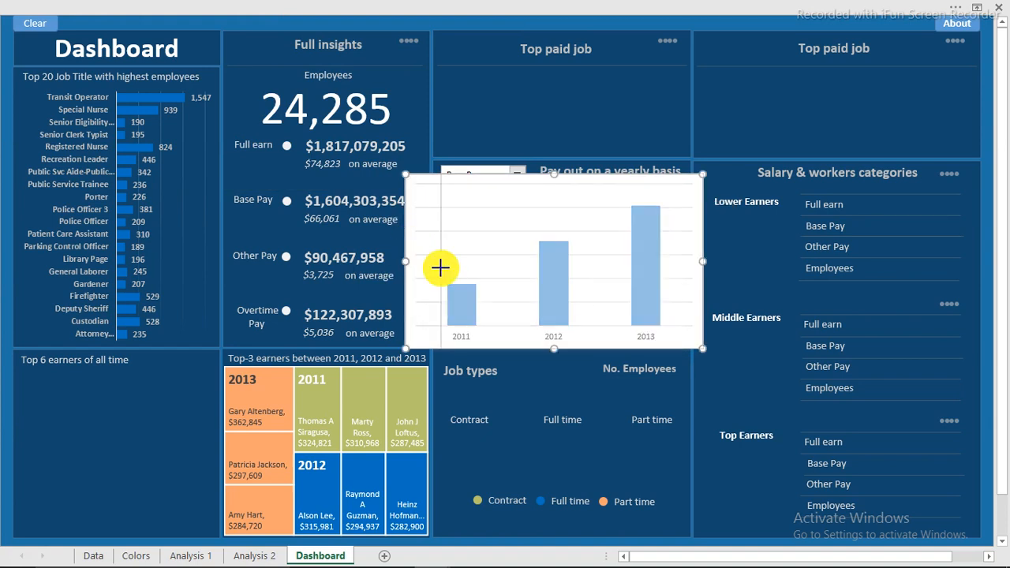
left_click_drag(440, 269, 440, 269)
left_click_drag(698, 263, 686, 267)
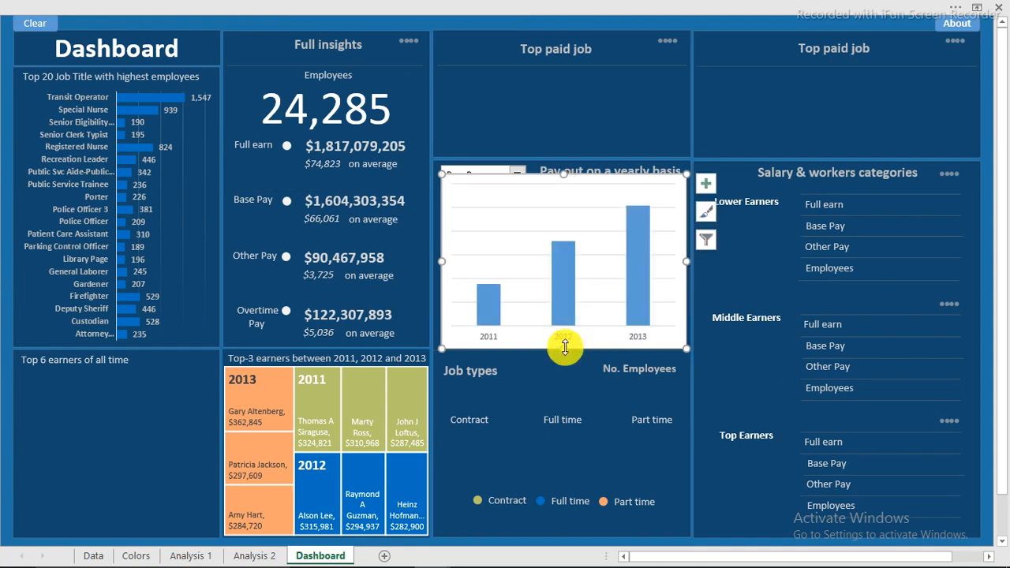
left_click_drag(565, 347, 562, 322)
left_click(560, 314)
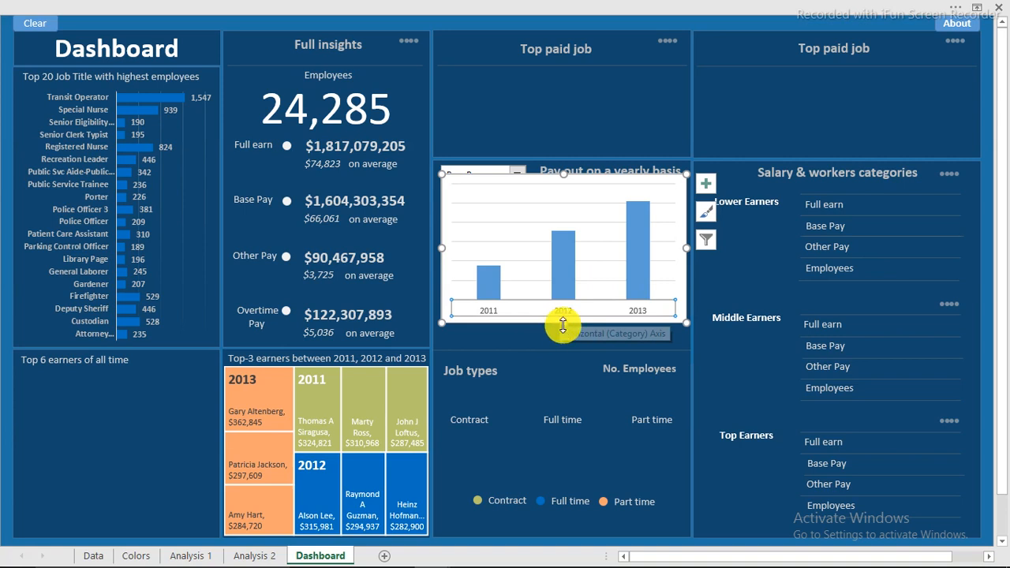
left_click_drag(564, 174, 561, 196)
Lower the upper edge of the chart's plot area to leave empty space above the columns
left_click(570, 241)
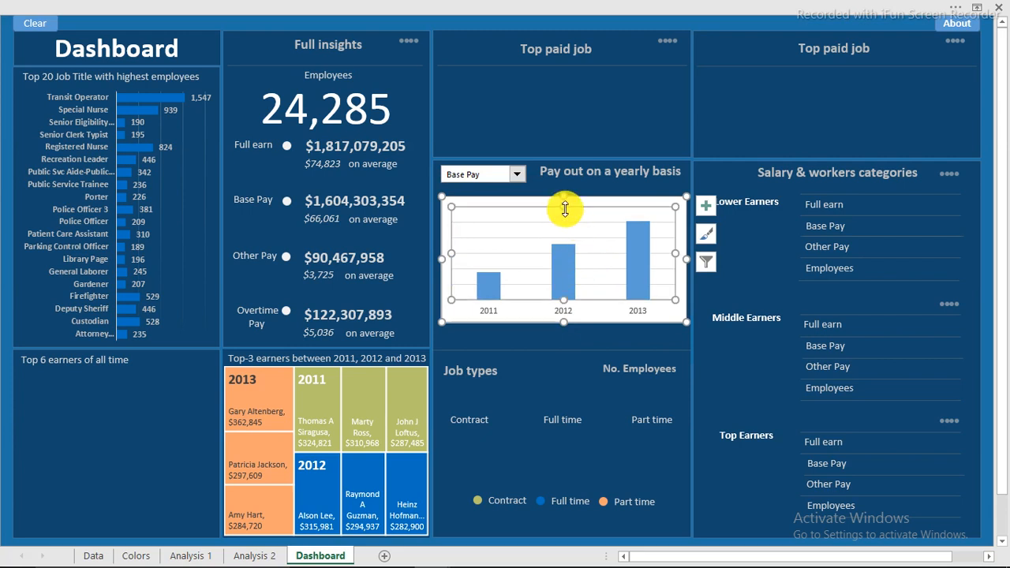
left_click(563, 236)
left_click_drag(563, 236, 563, 234)
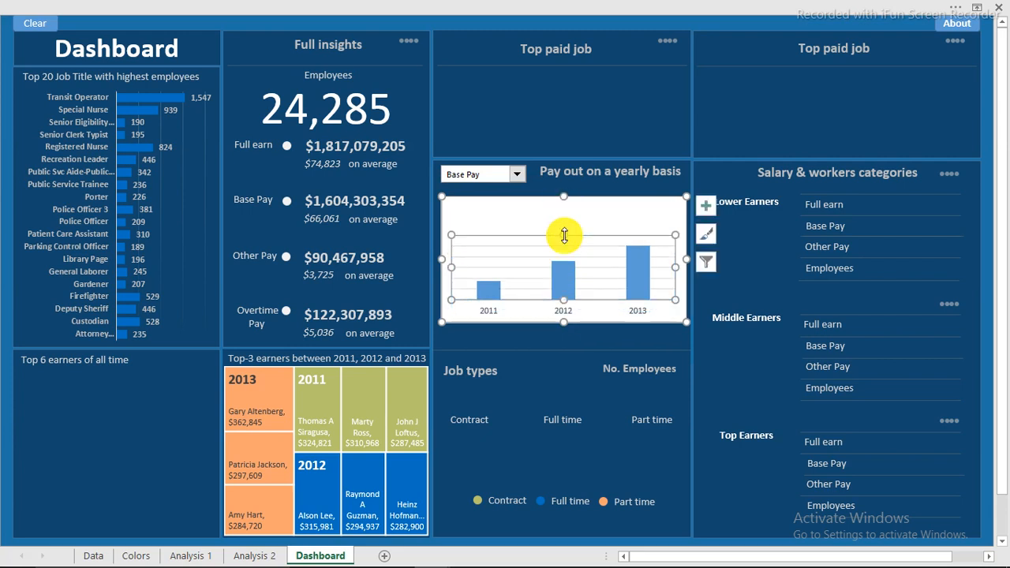
Format the yearly payout chart's area with No fill and a No line border
left_click(572, 197)
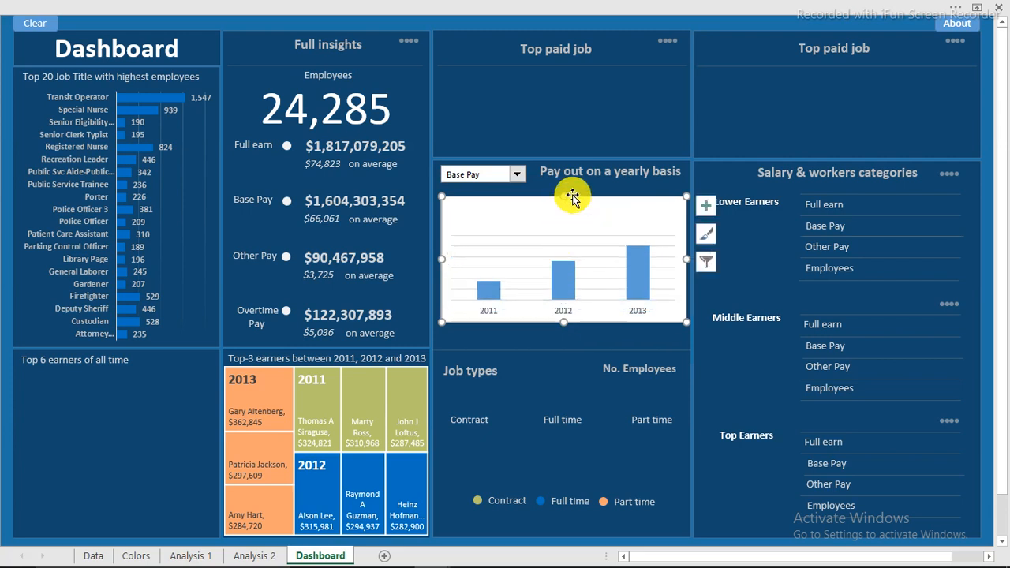
key("ctrl+1")
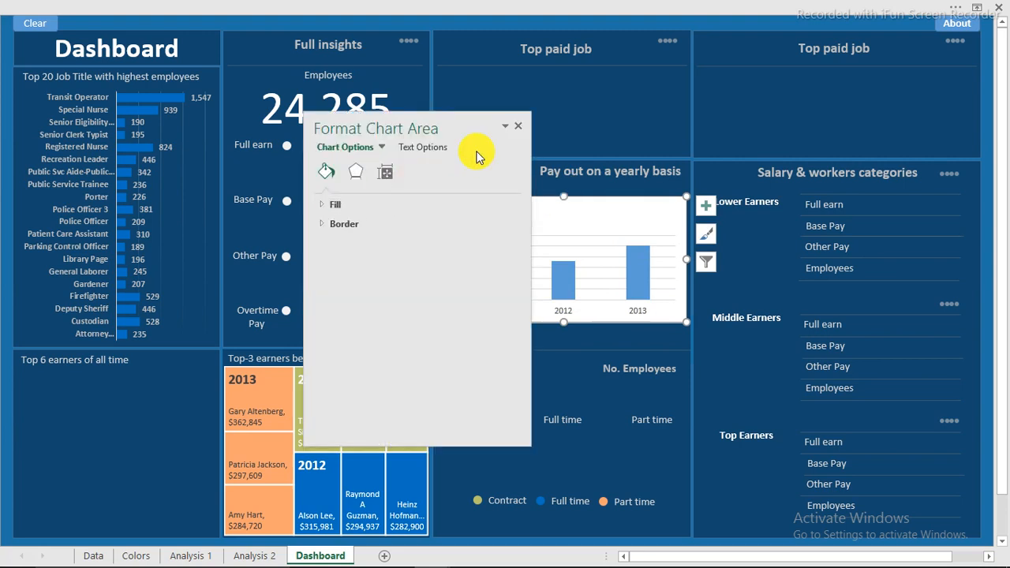
left_click(321, 205)
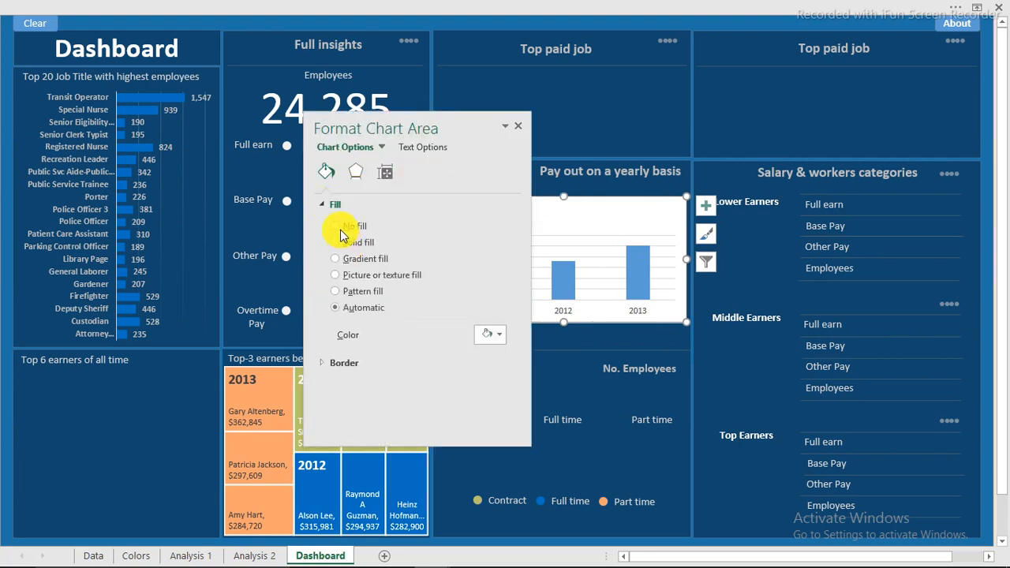
left_click(341, 227)
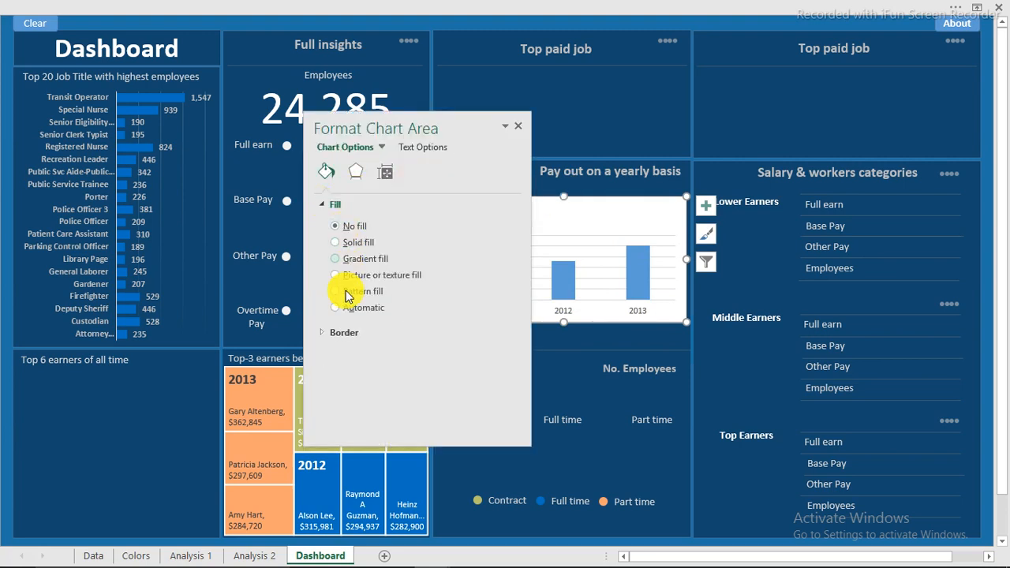
left_click(329, 332)
left_click(335, 354)
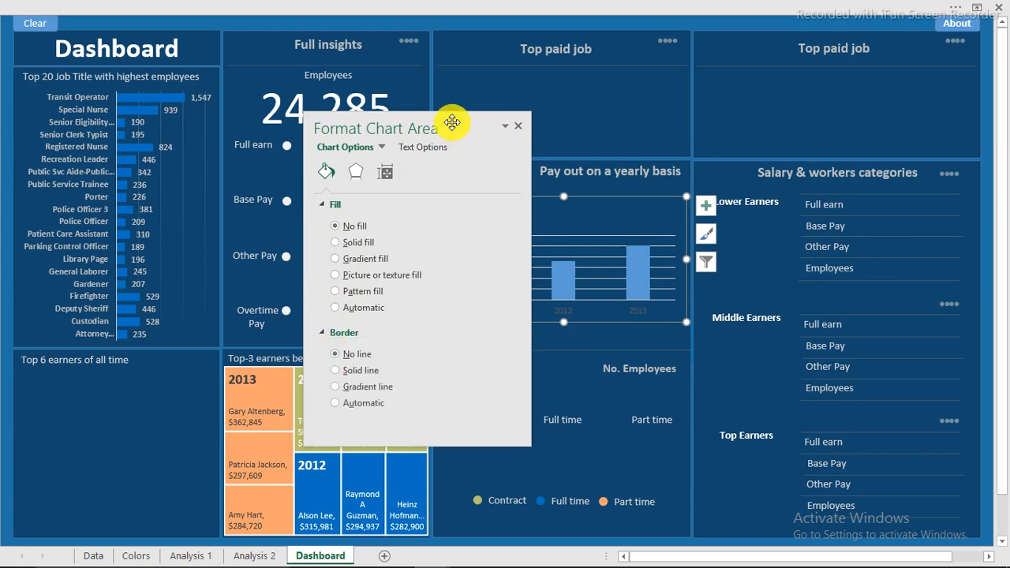
Format the payout chart's major gridlines as a linear gradient line with a left-to-right direction at 0°
left_click_drag(451, 124, 284, 124)
scroll(485, 245, "up", 3, "ctrl")
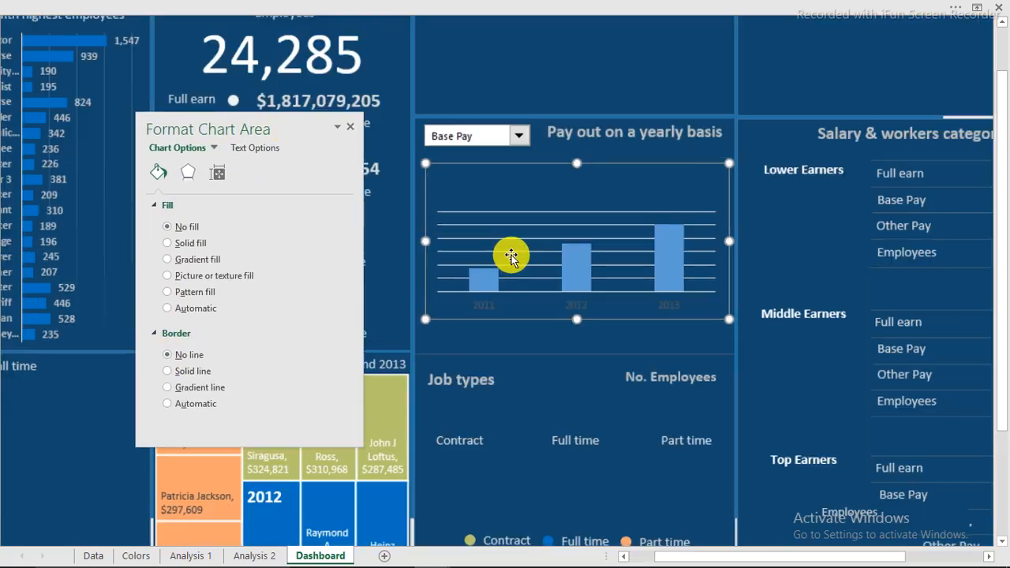
scroll(519, 257, "up", 1, "ctrl")
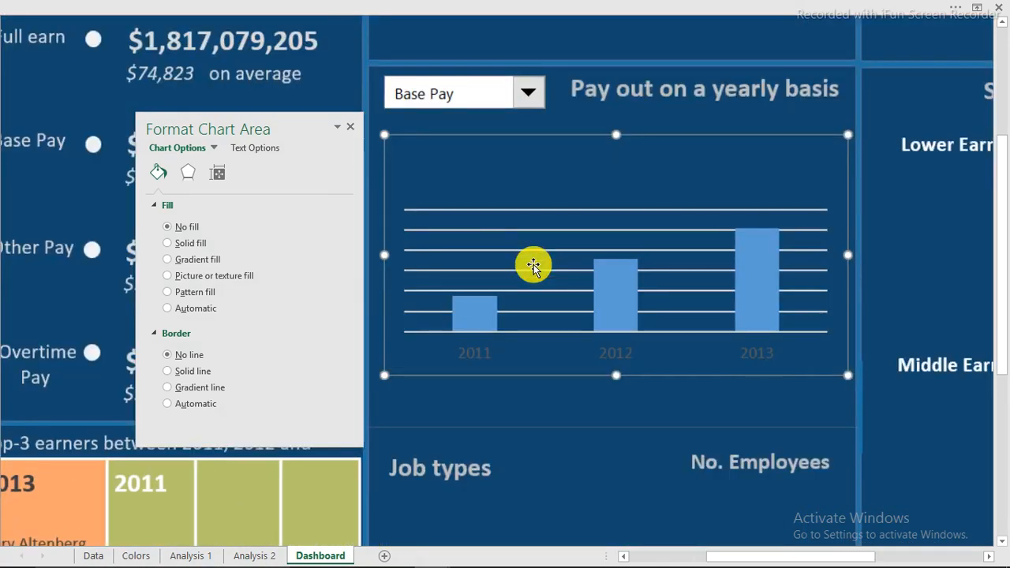
scroll(533, 267, "up", 1, "ctrl")
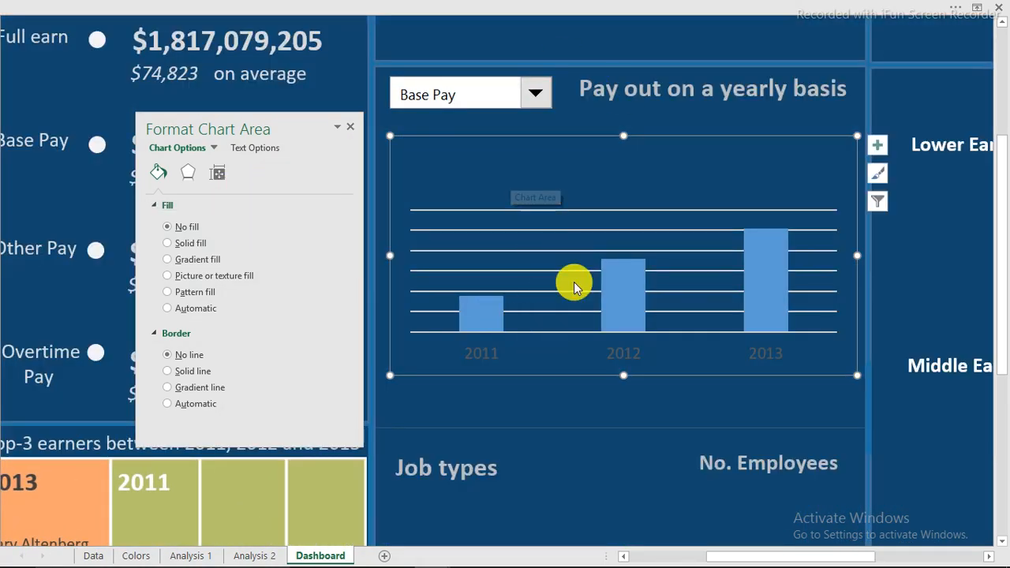
left_click(582, 251)
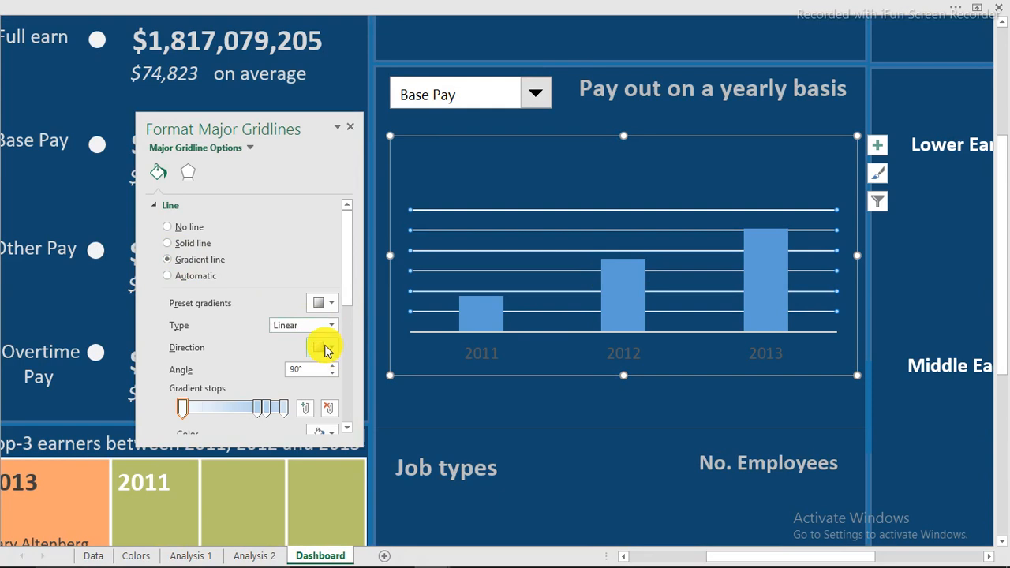
left_click(325, 349)
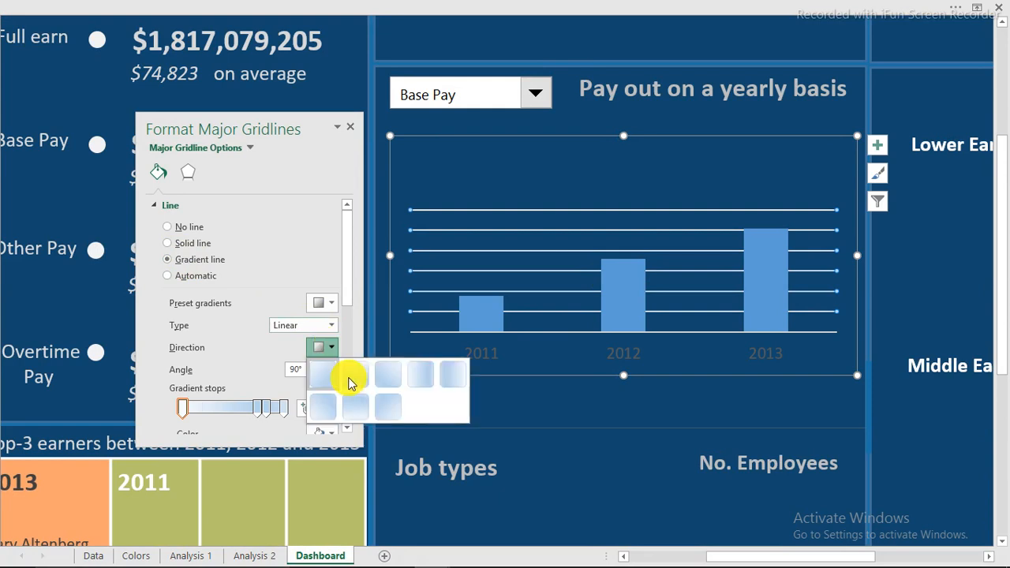
left_click(430, 384)
Remove the two middle gradient stops from the major gridlines, keeping only the two end stops
left_click_drag(348, 286, 349, 327)
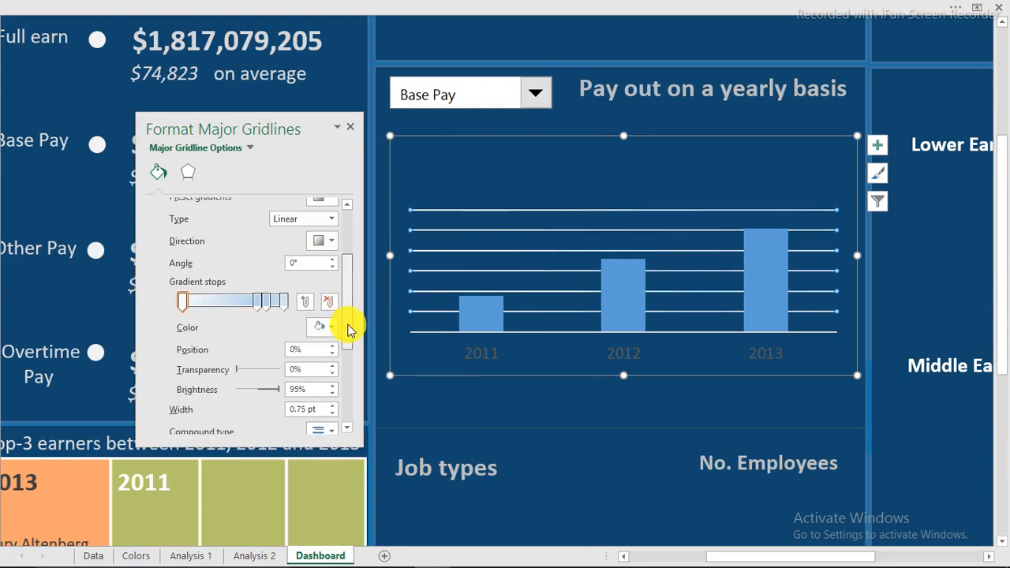
left_click(267, 298)
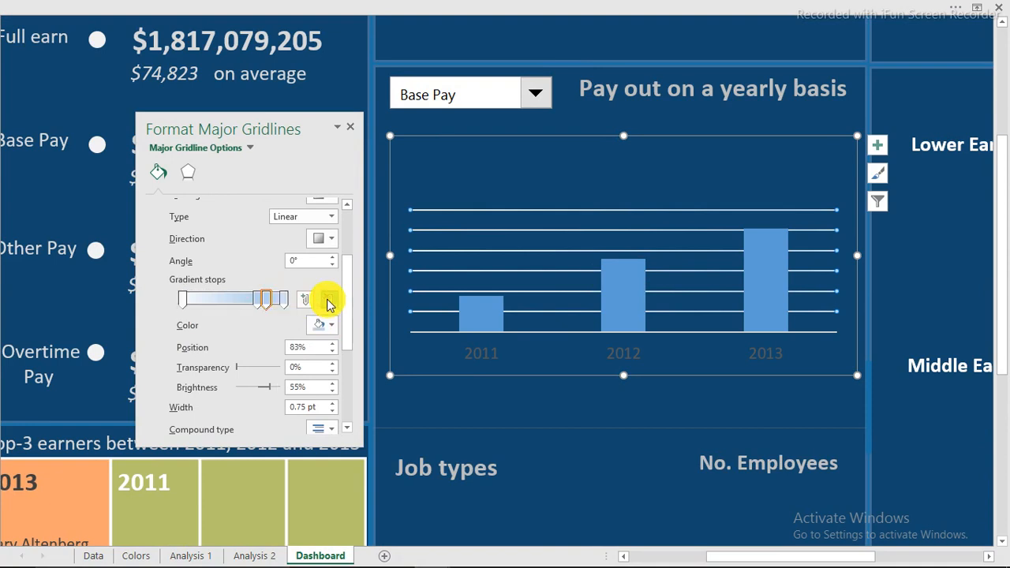
left_click(330, 302)
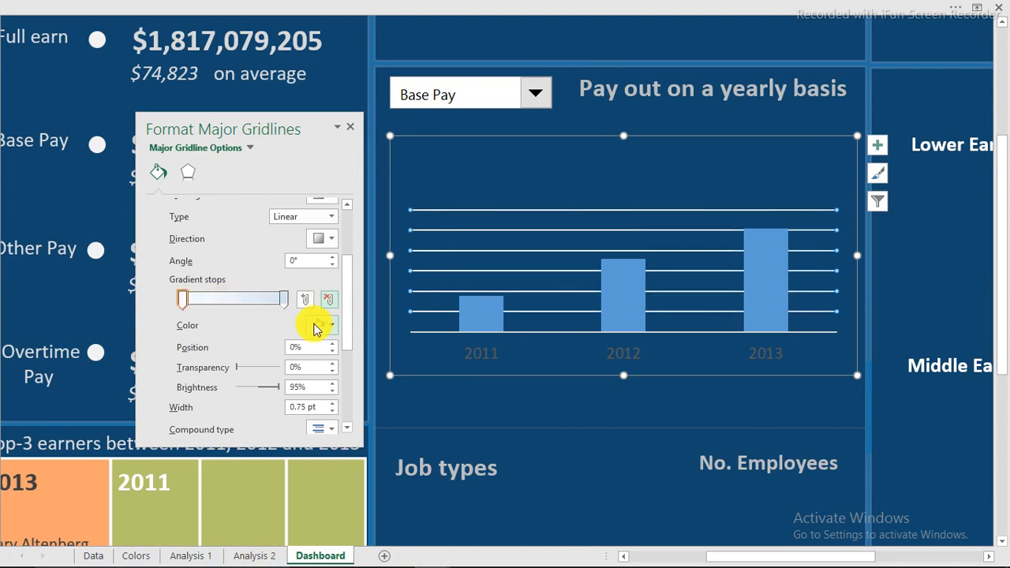
Set the major gridlines' gradient transparency to 100% at the start stop and 85% at the end stop
left_click_drag(234, 372, 293, 377)
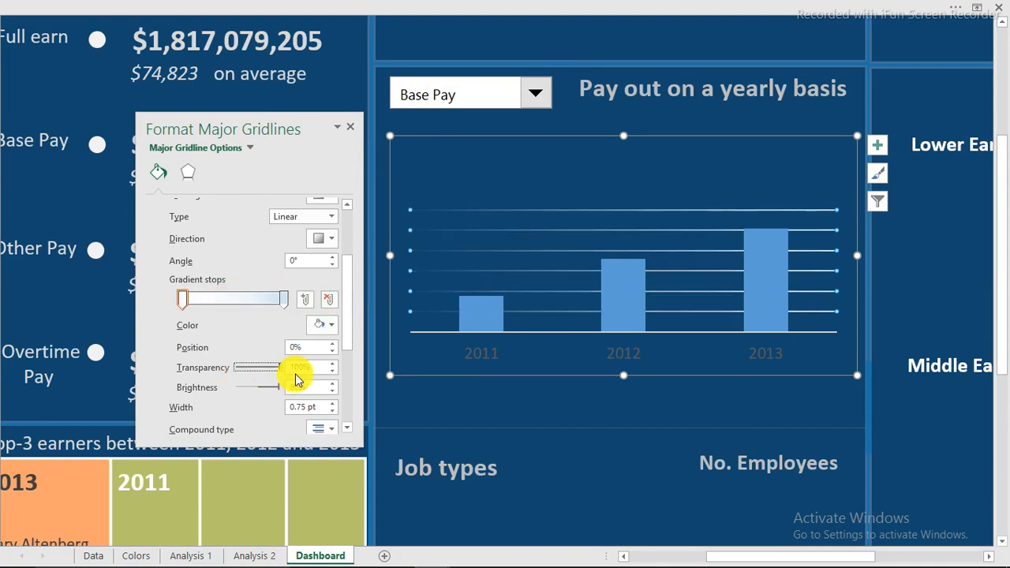
left_click(284, 307)
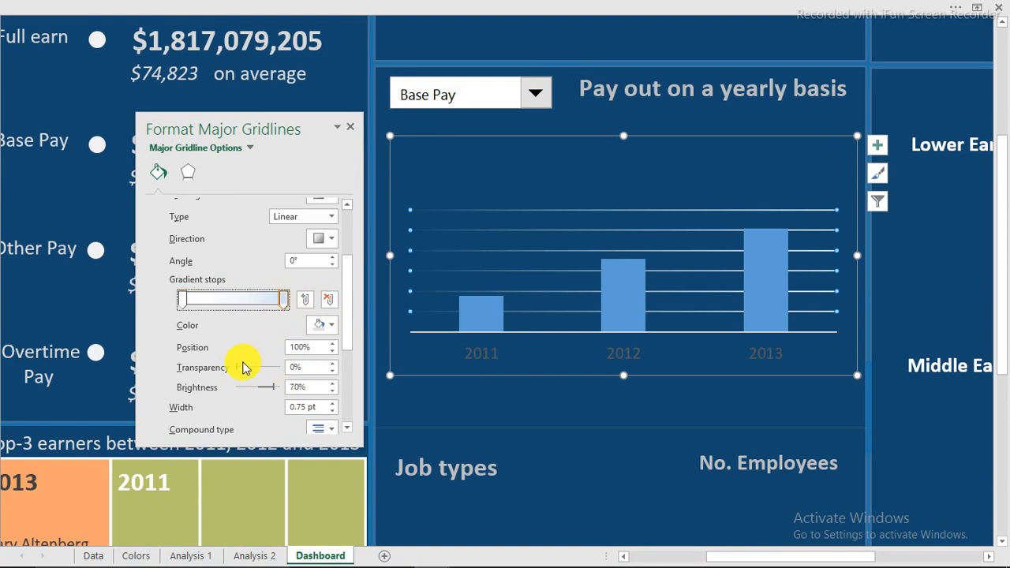
left_click_drag(239, 373, 273, 376)
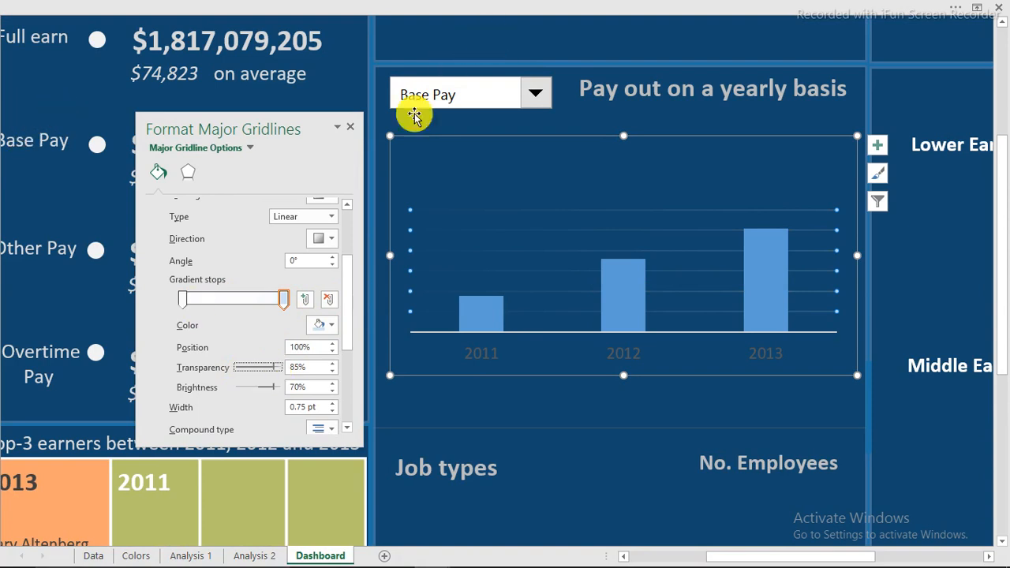
left_click(510, 48)
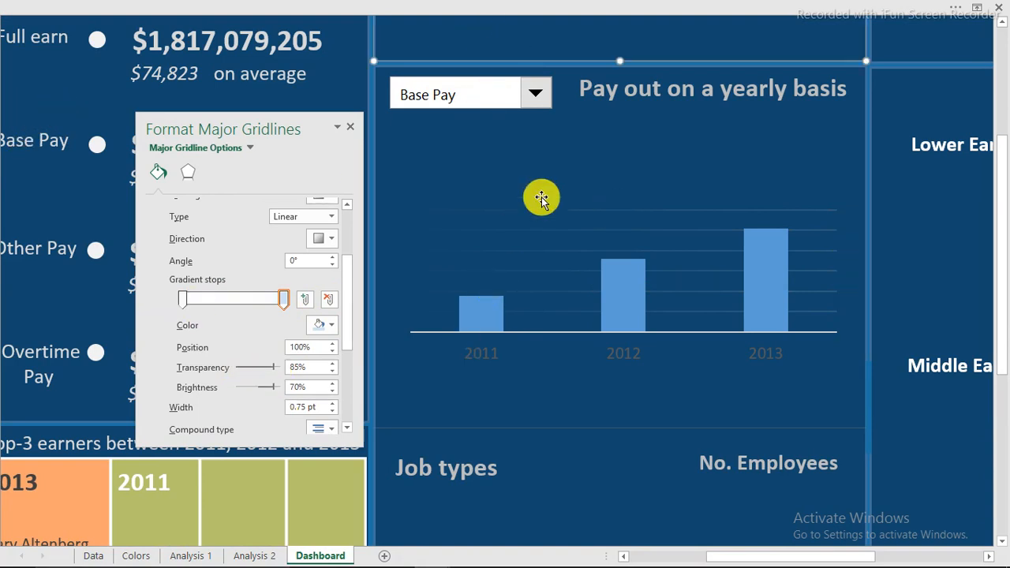
Give the columns of the yearly payout chart a solid, more saturated blue fill
left_click(629, 291)
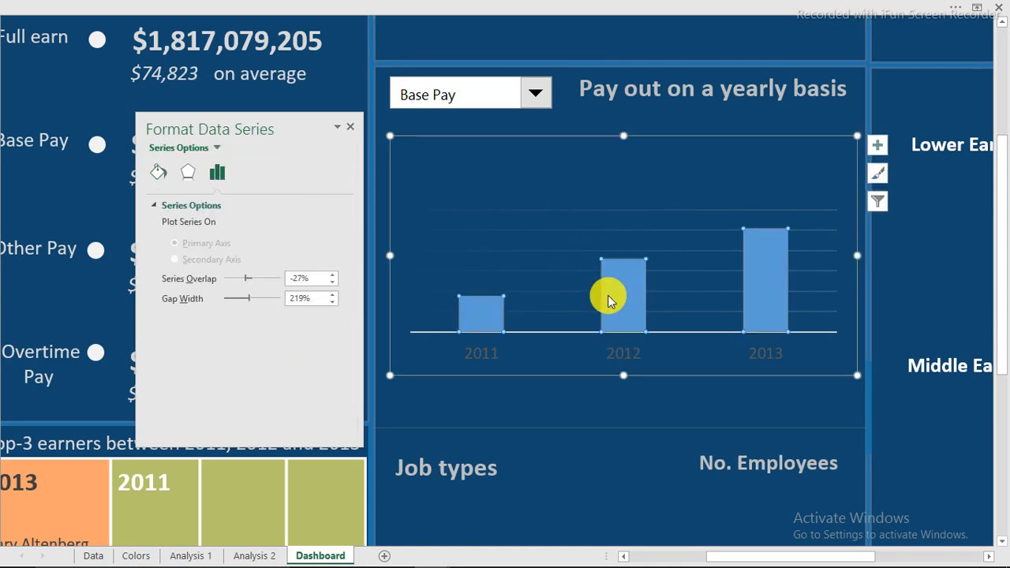
left_click(160, 176)
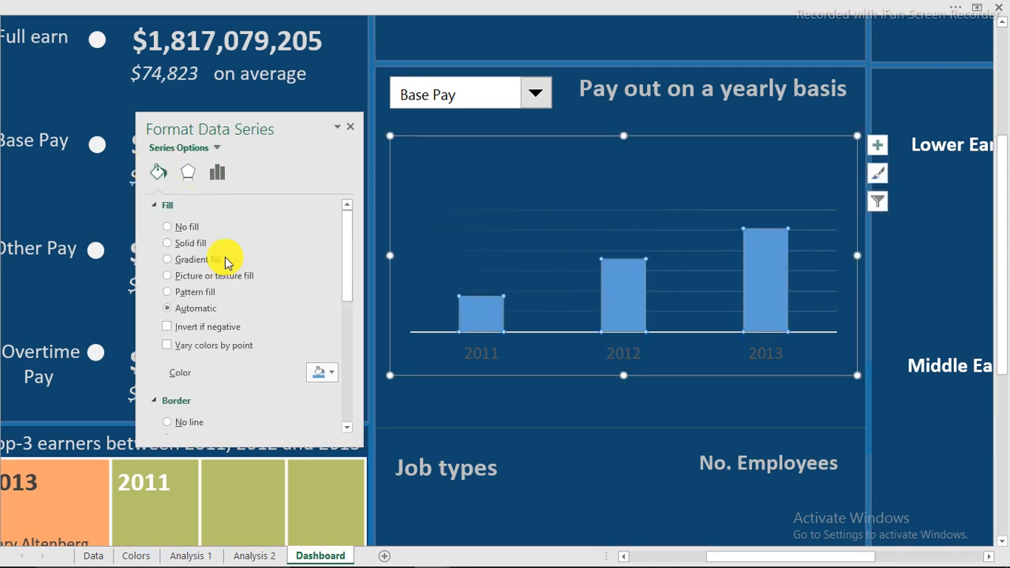
left_click(335, 377)
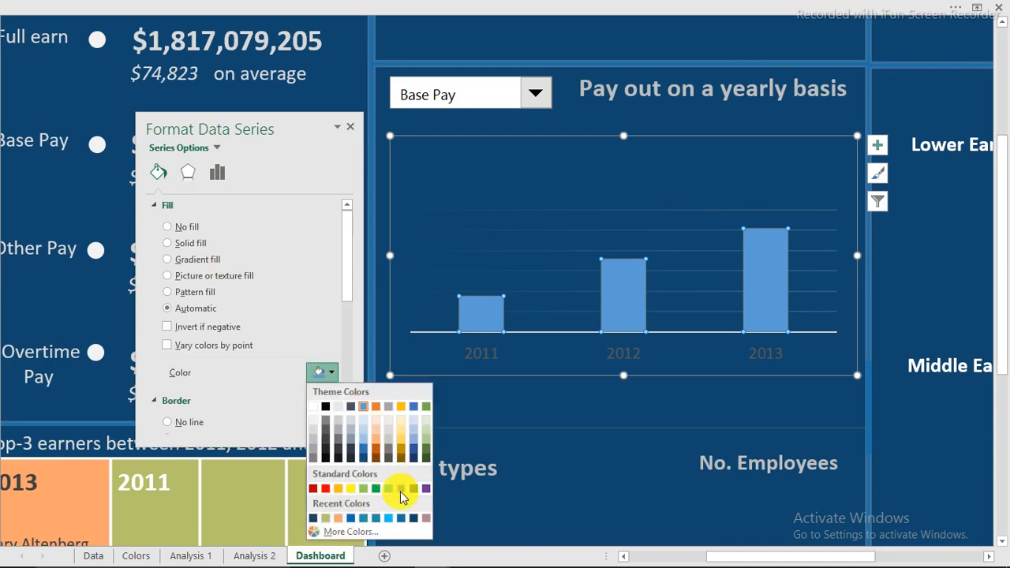
left_click(403, 491)
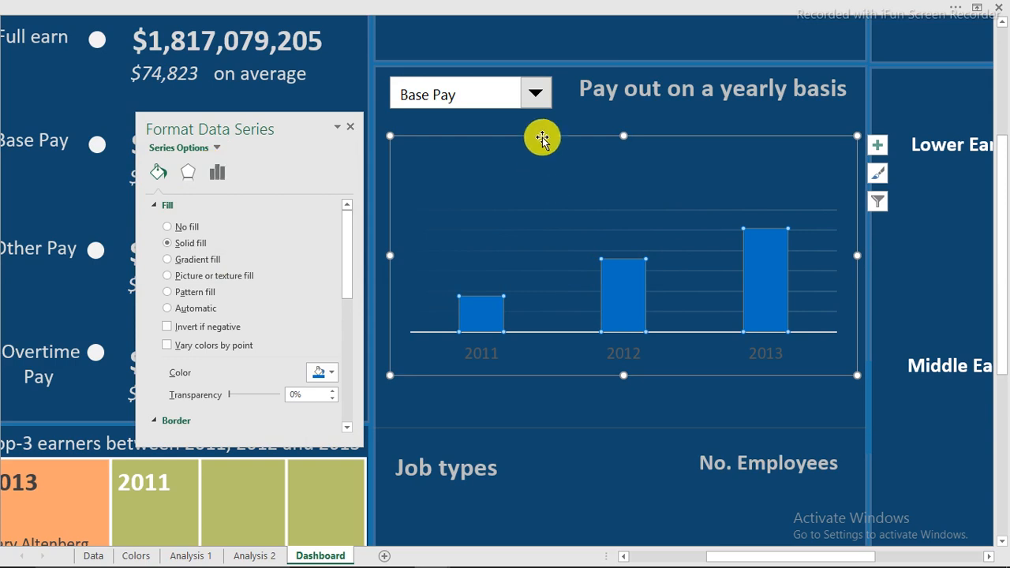
left_click(592, 35)
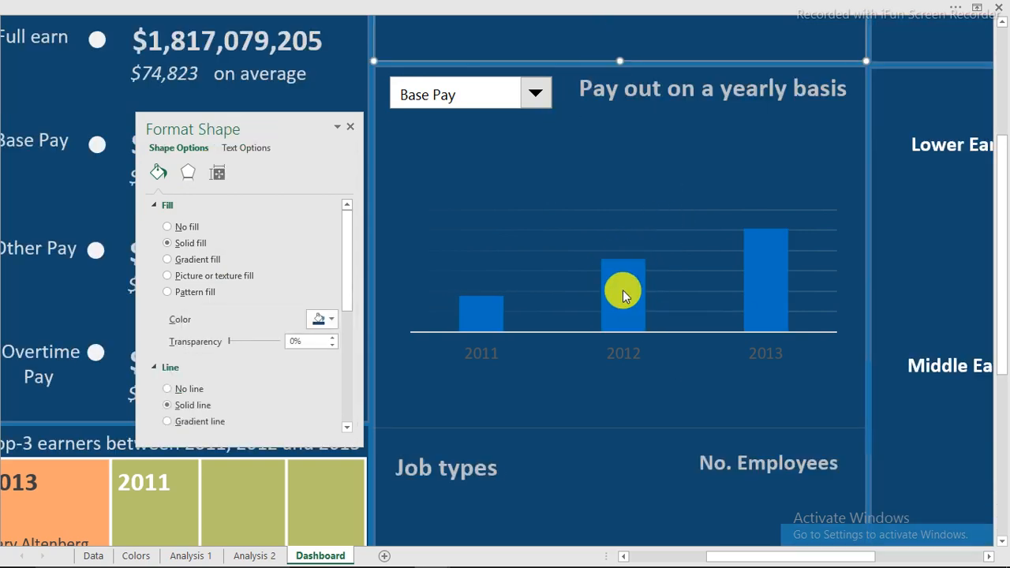
Apply the outer Offset Center shadow preset to the columns of the yearly payout chart
left_click(623, 291)
left_click(187, 172)
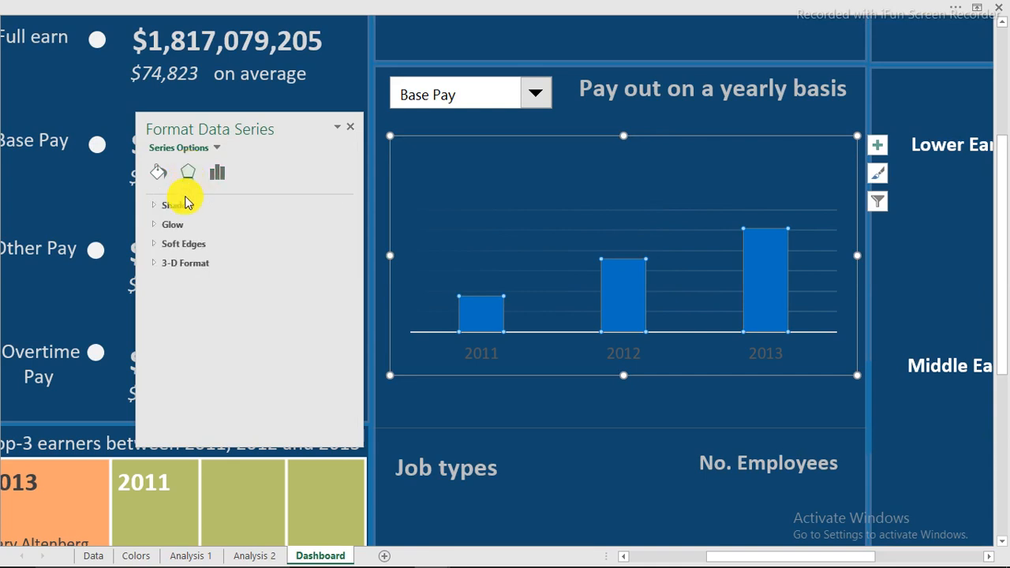
left_click(181, 207)
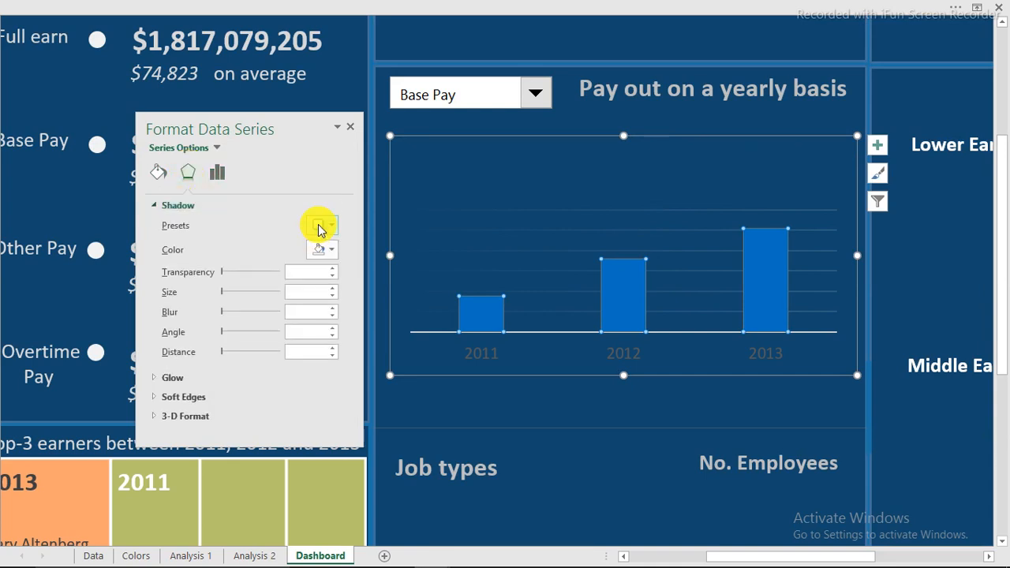
left_click(319, 228)
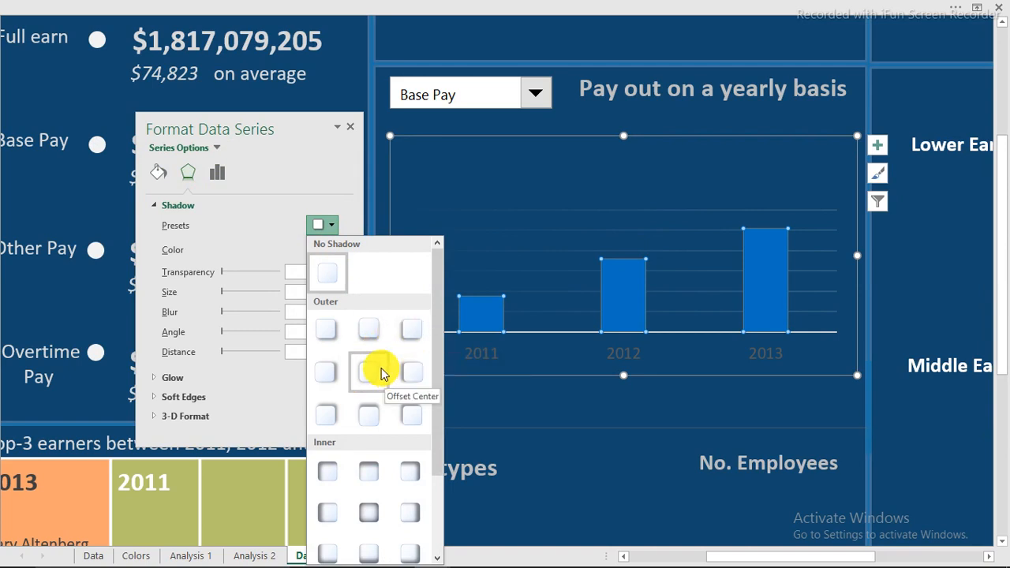
left_click(369, 414)
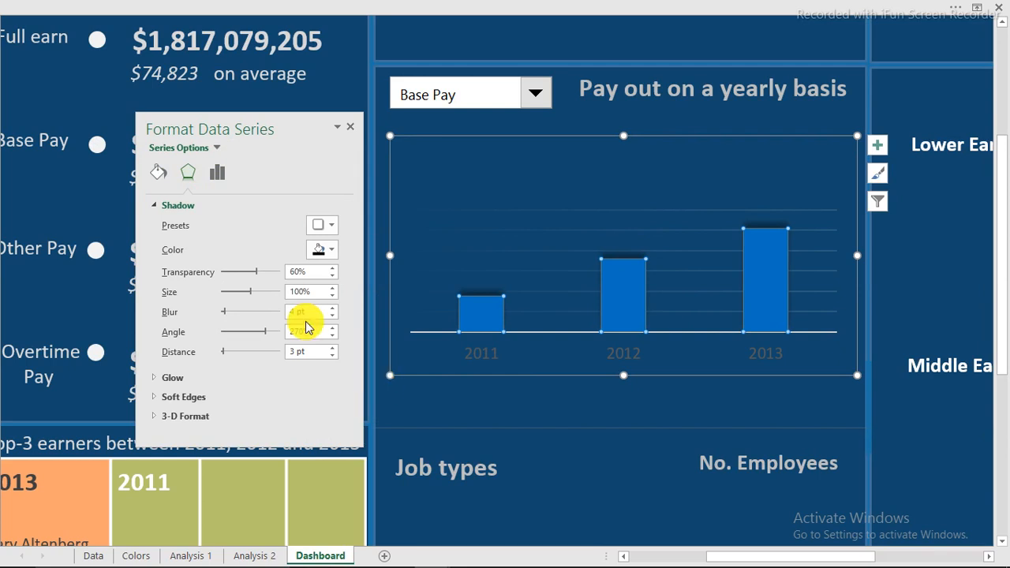
left_click(326, 226)
left_click(363, 376)
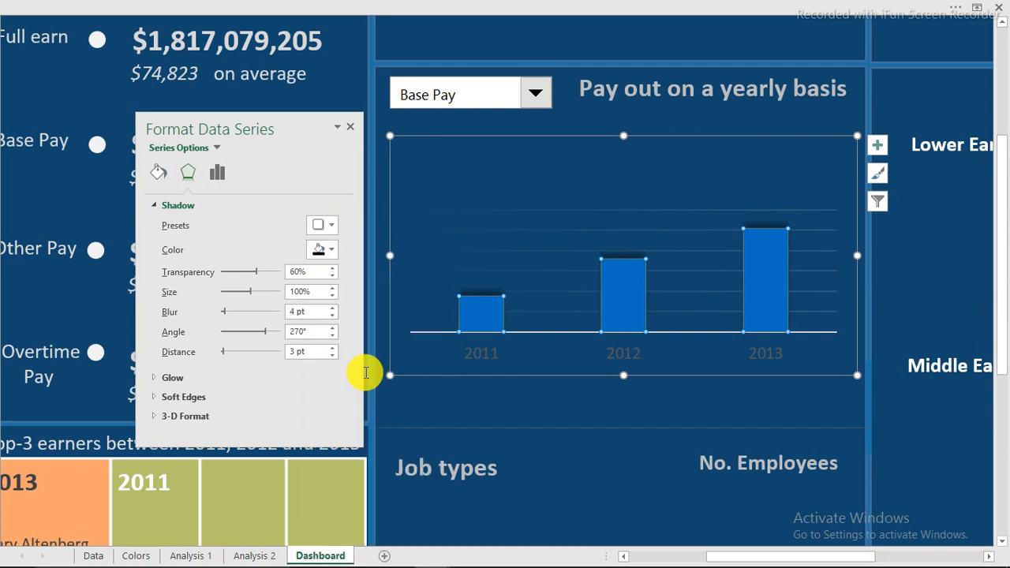
left_click(555, 41)
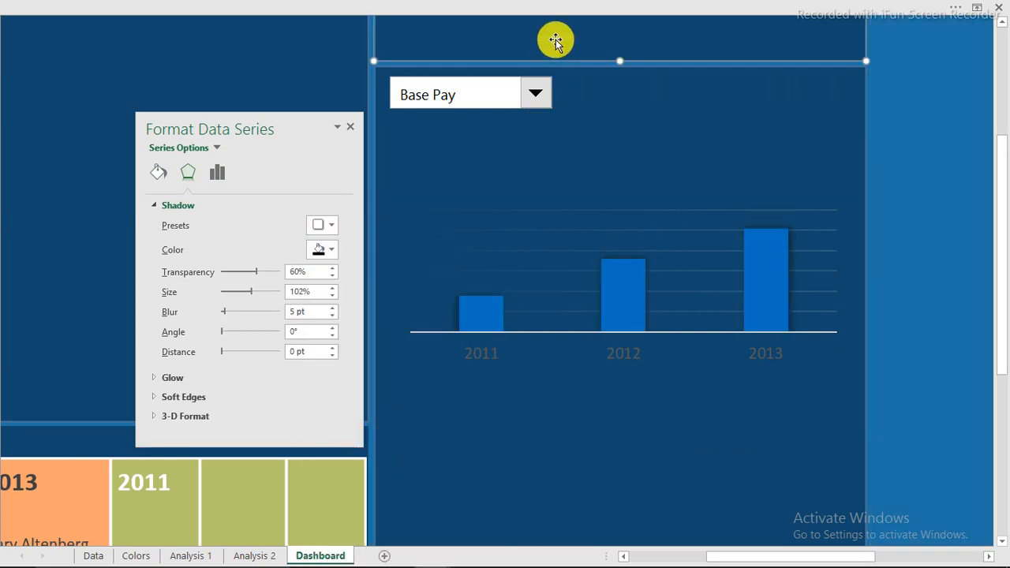
Add a slicer for the Year field to the yearly pay PivotTable on the Analysis 2 sheet
left_click(629, 355)
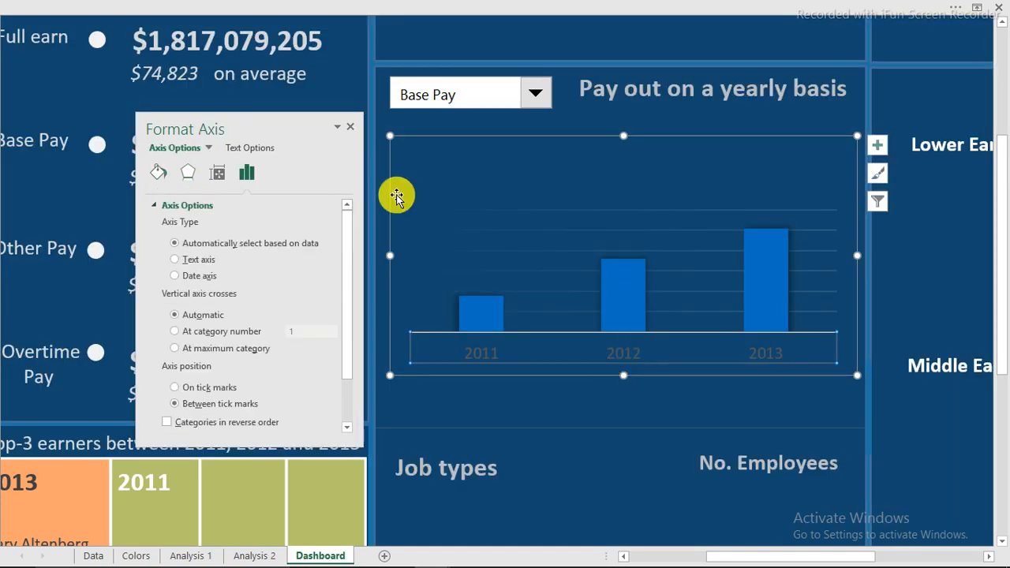
left_click(249, 559)
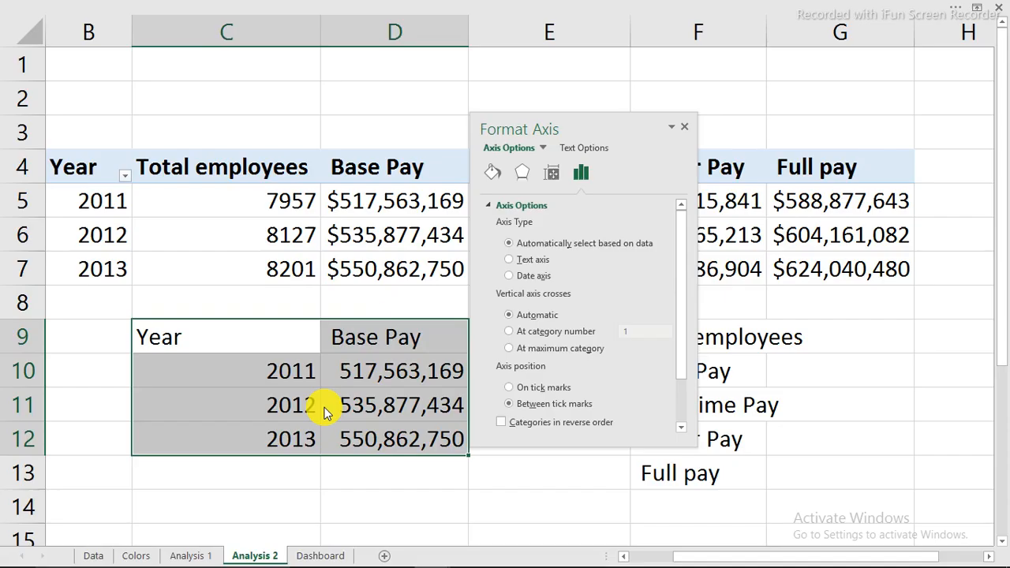
left_click(388, 235)
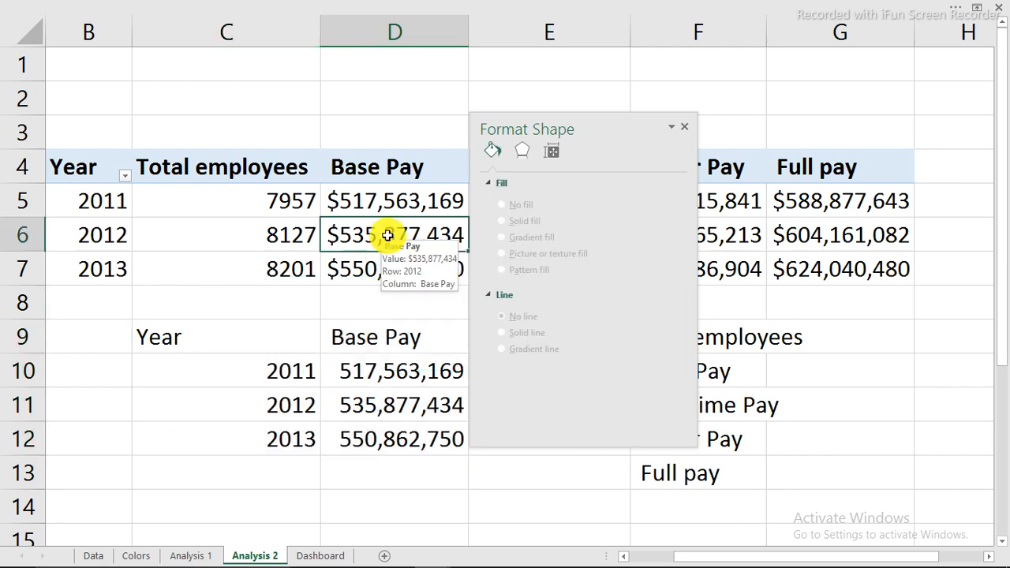
right_click(388, 236)
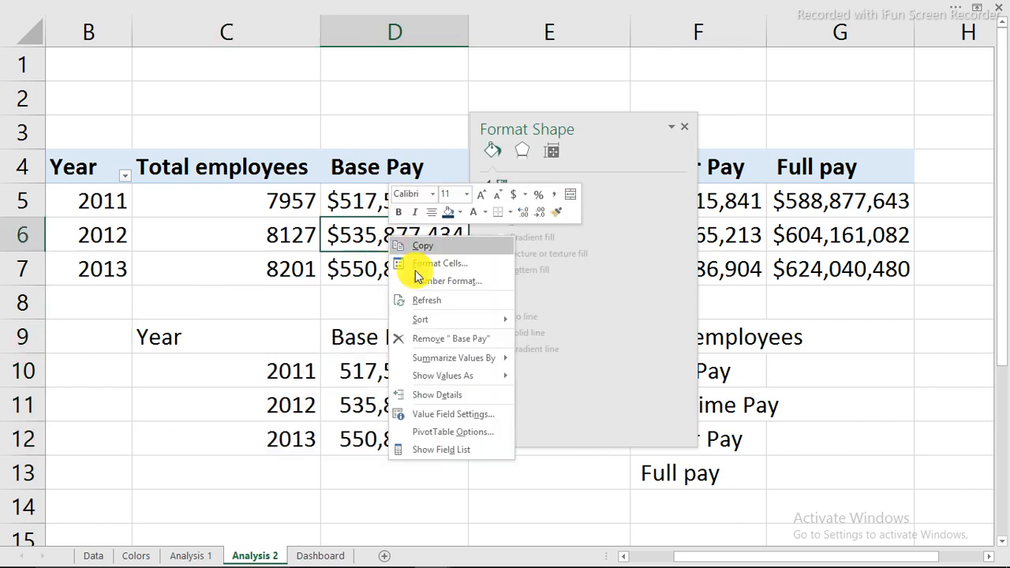
left_click(442, 450)
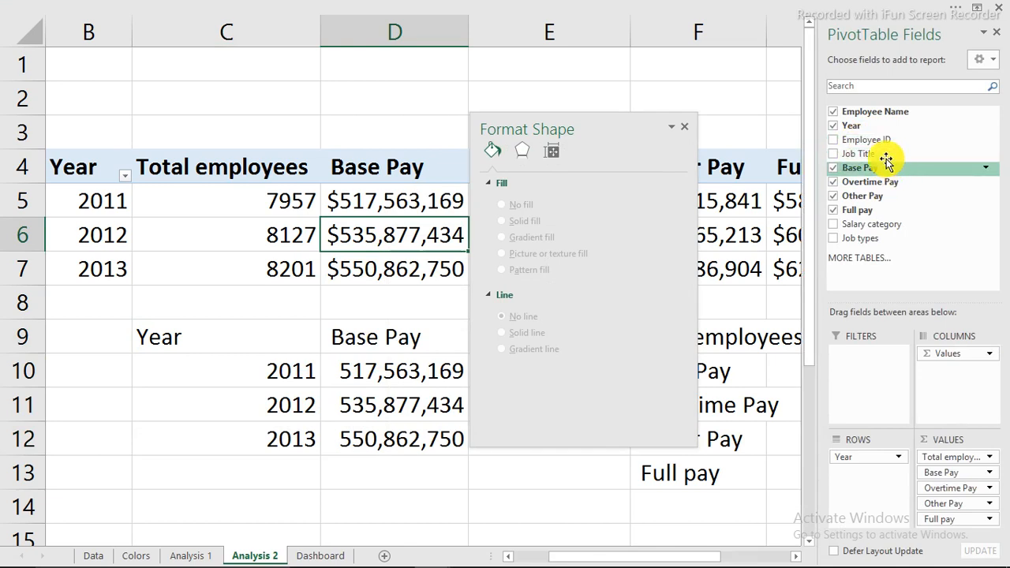
right_click(858, 129)
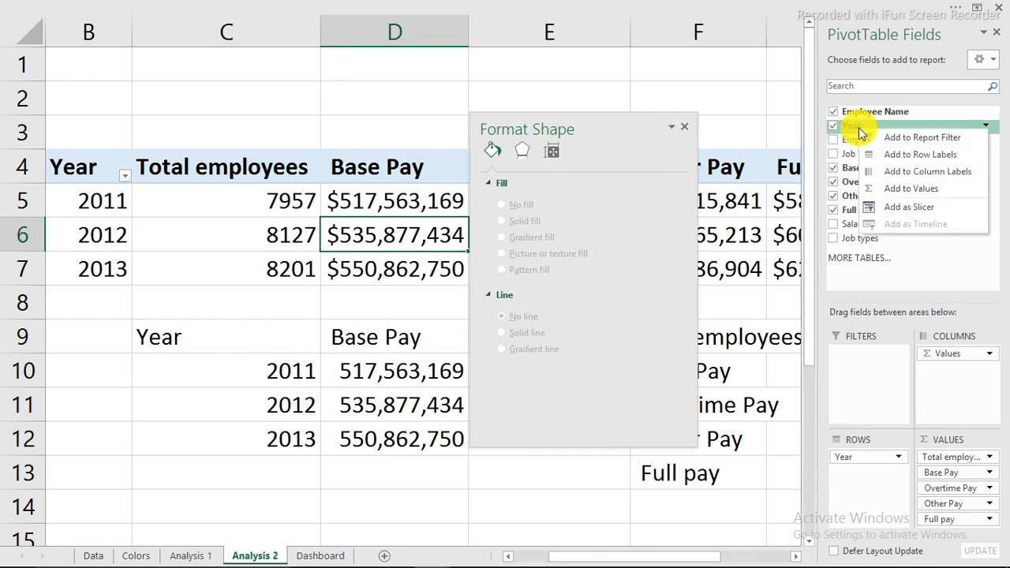
left_click(914, 209)
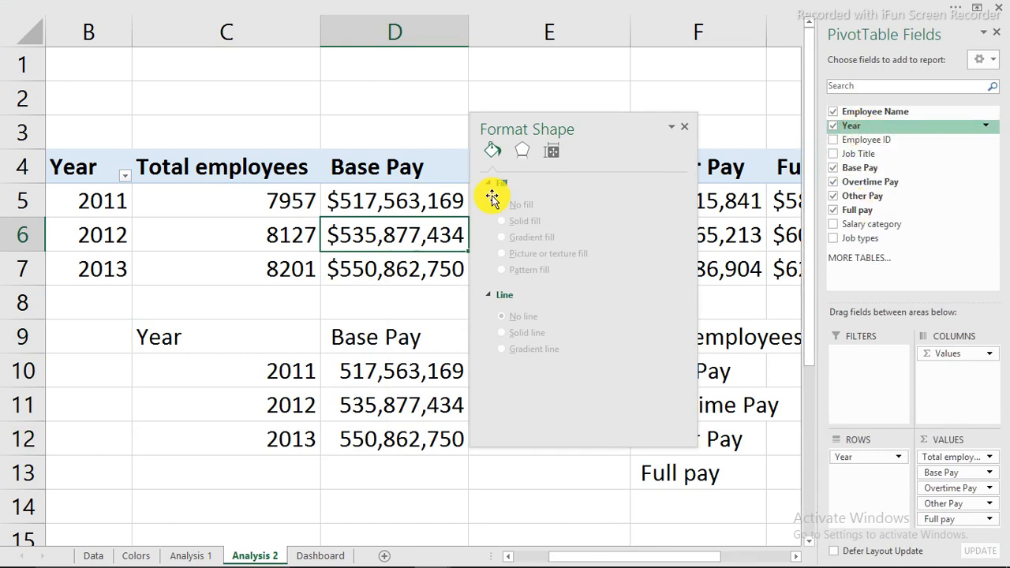
Transfer the Year slicer from Analysis 2 to the Dashboard sheet, pasting it in the strip above the Top paid job panel
left_click_drag(428, 88, 245, 87)
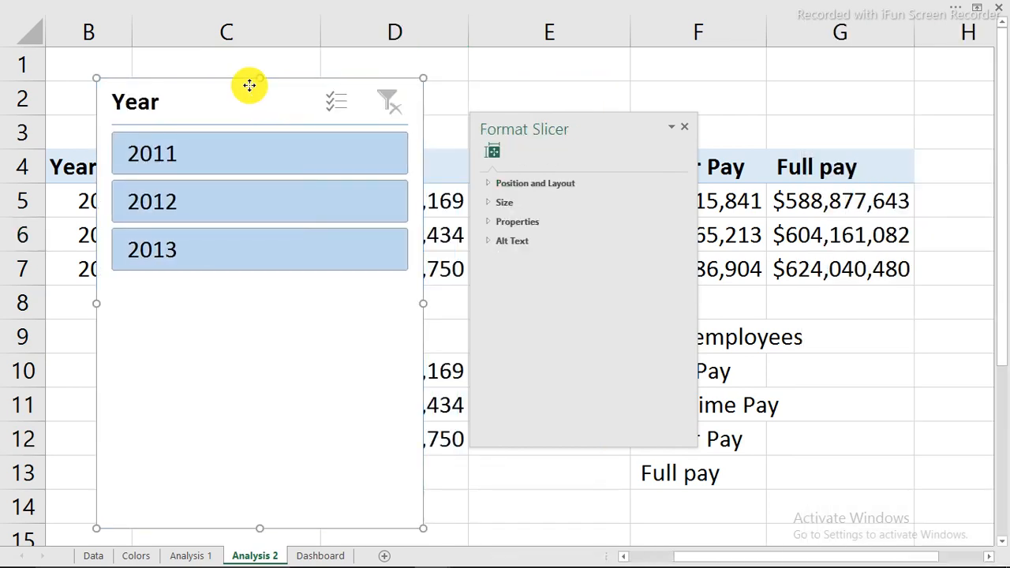
right_click(249, 86)
key("Escape")
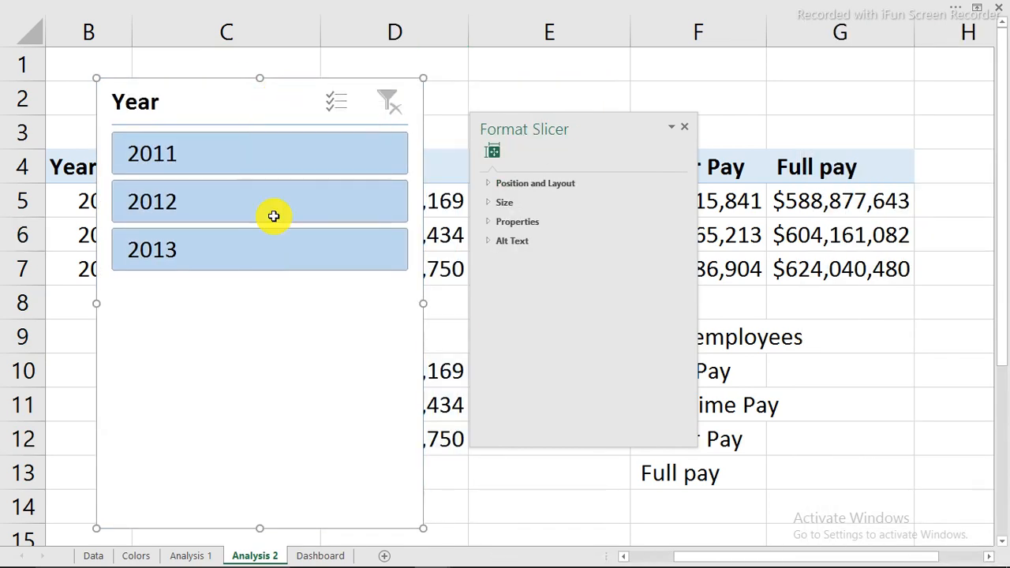
left_click(330, 555)
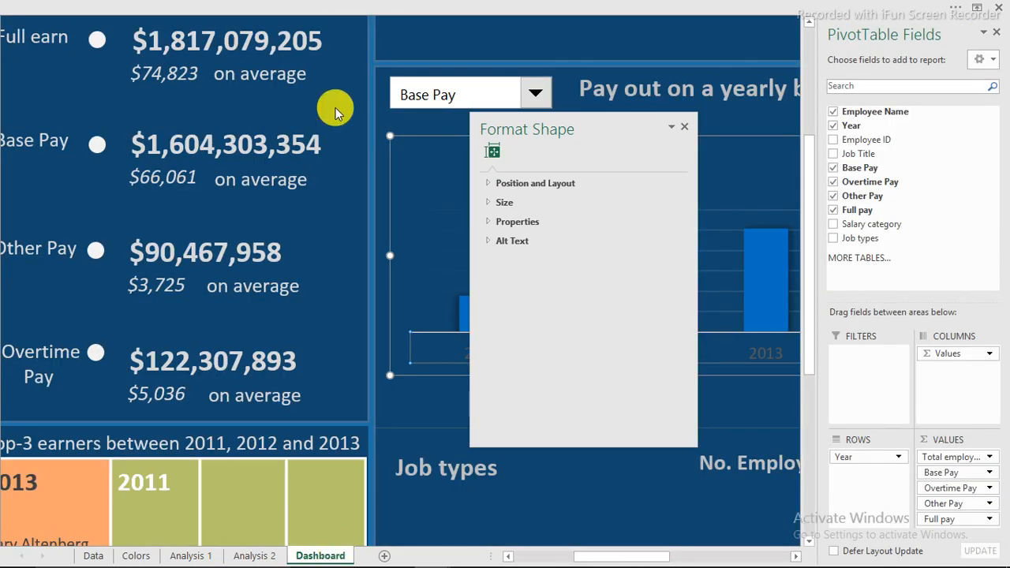
left_click(369, 56)
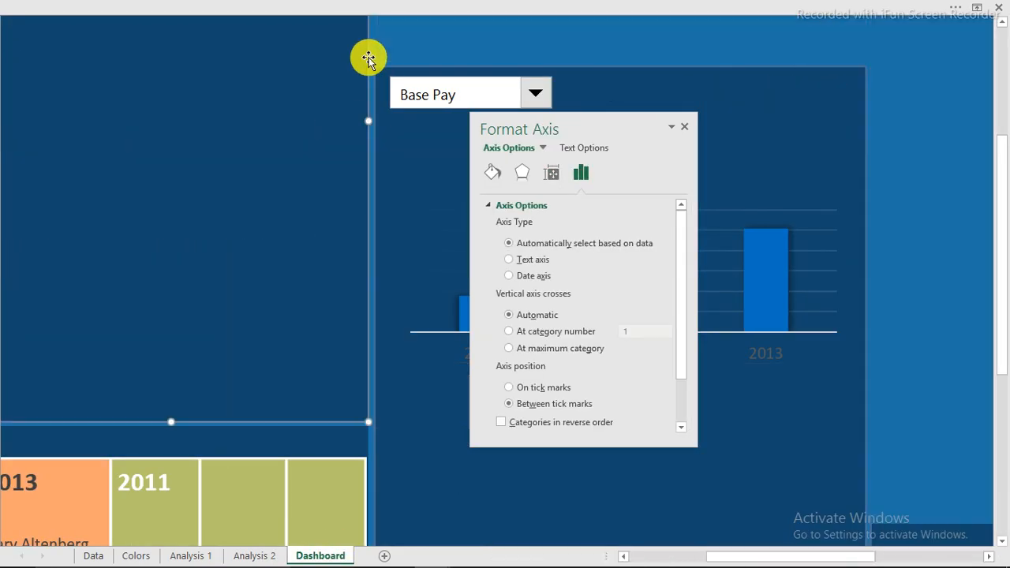
left_click(391, 49)
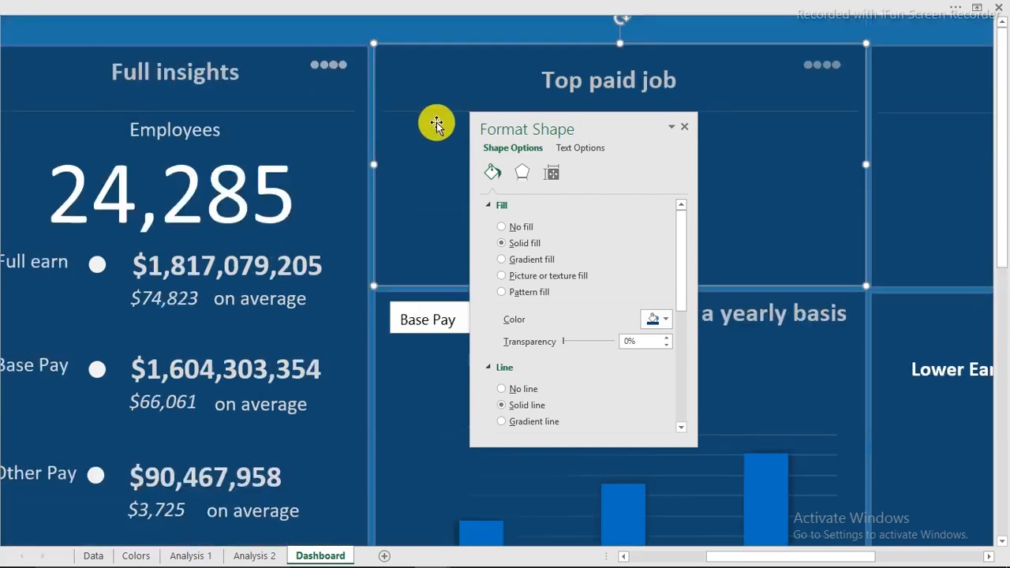
scroll(435, 119, "up", 3)
left_click(450, 22)
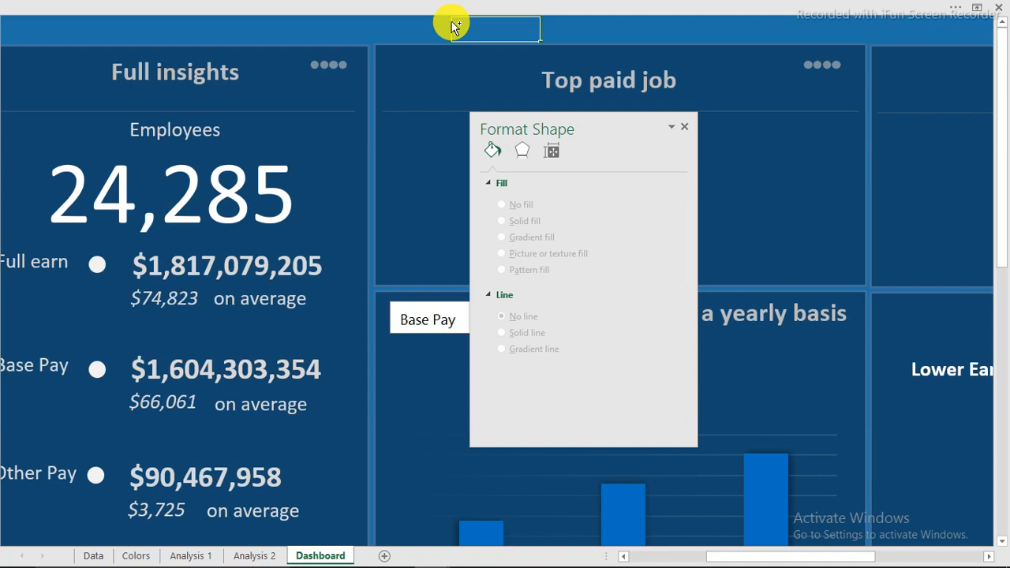
key("ctrl+v")
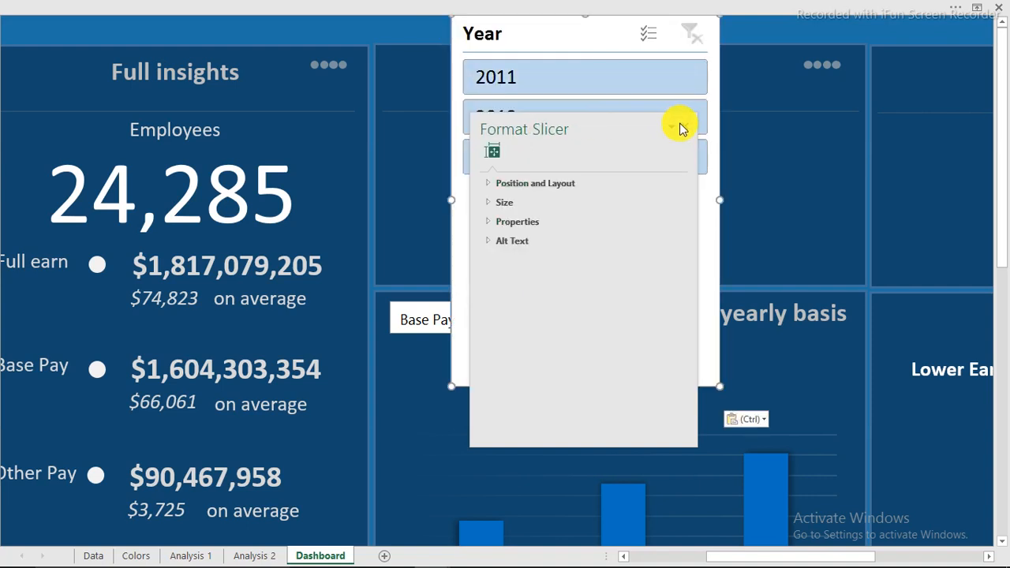
Close the slicer formatting pane and move the Year slicer down over the pay figures beside the yearly payout chart
left_click(685, 131)
left_click_drag(670, 32, 553, 164)
left_click_drag(668, 232, 669, 234)
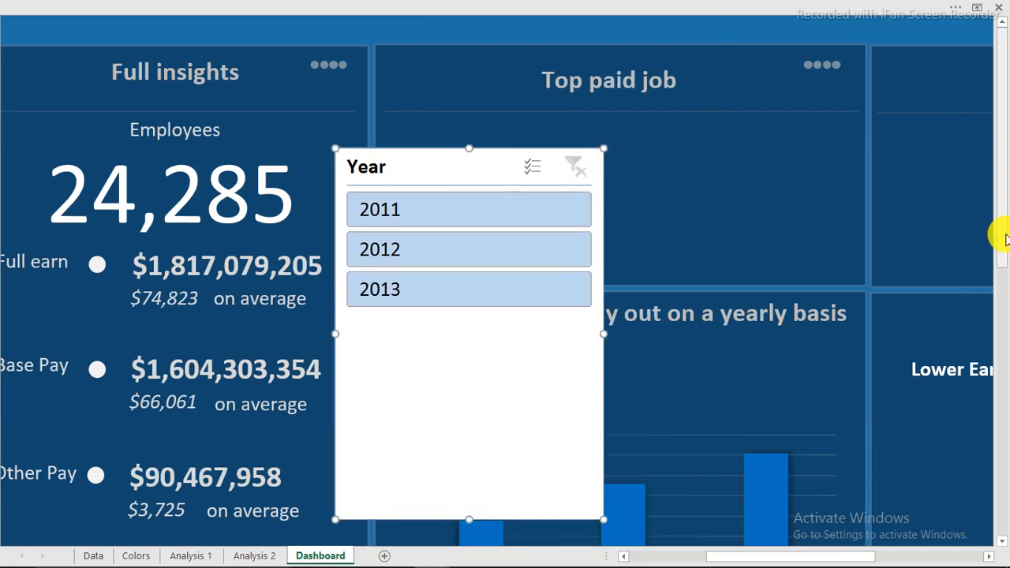
scroll(1001, 379, "down", 5)
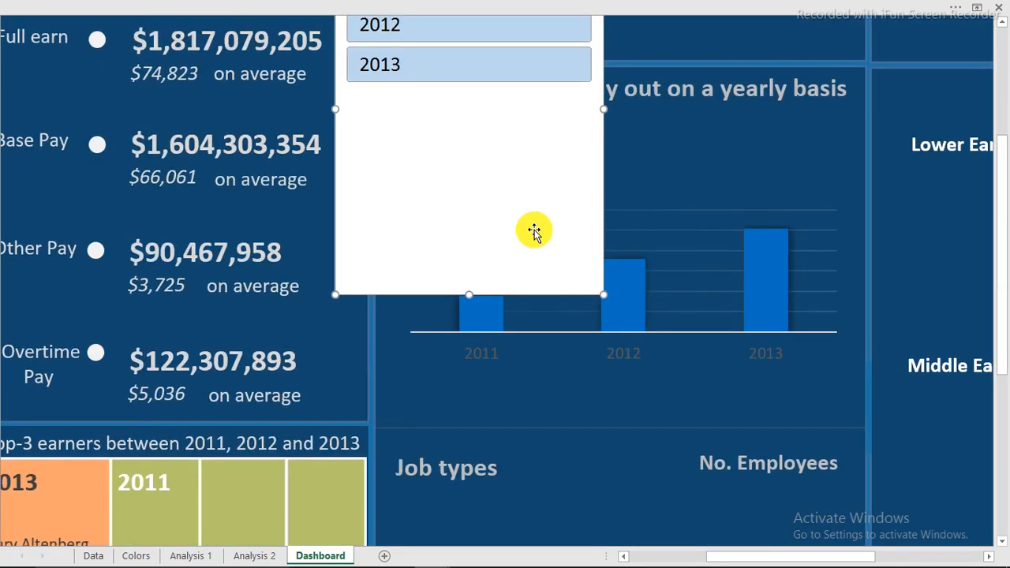
left_click_drag(535, 221, 358, 412)
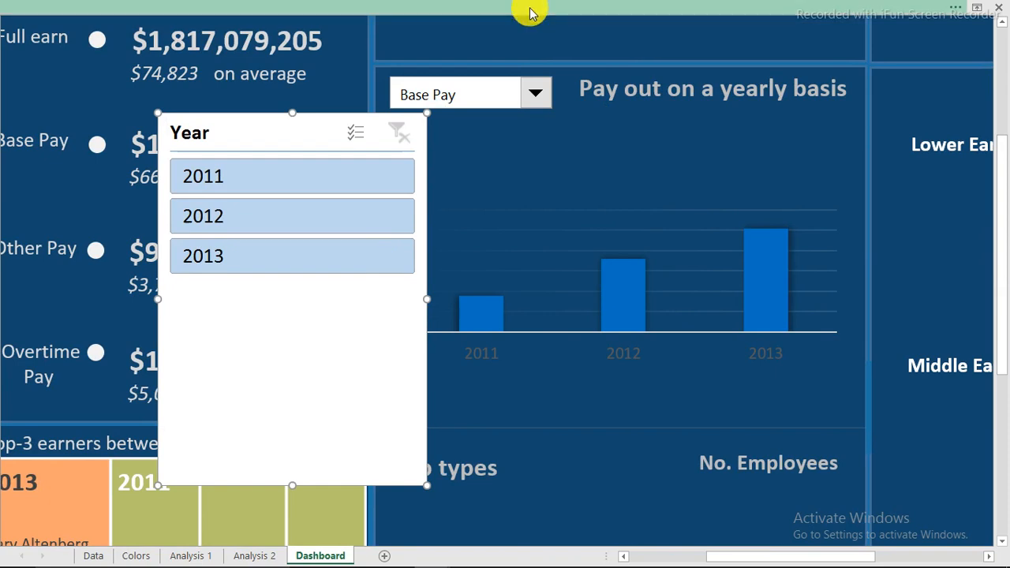
Arrange the Year slicer's buttons in 3 columns
left_click(702, 8)
left_click(649, 33)
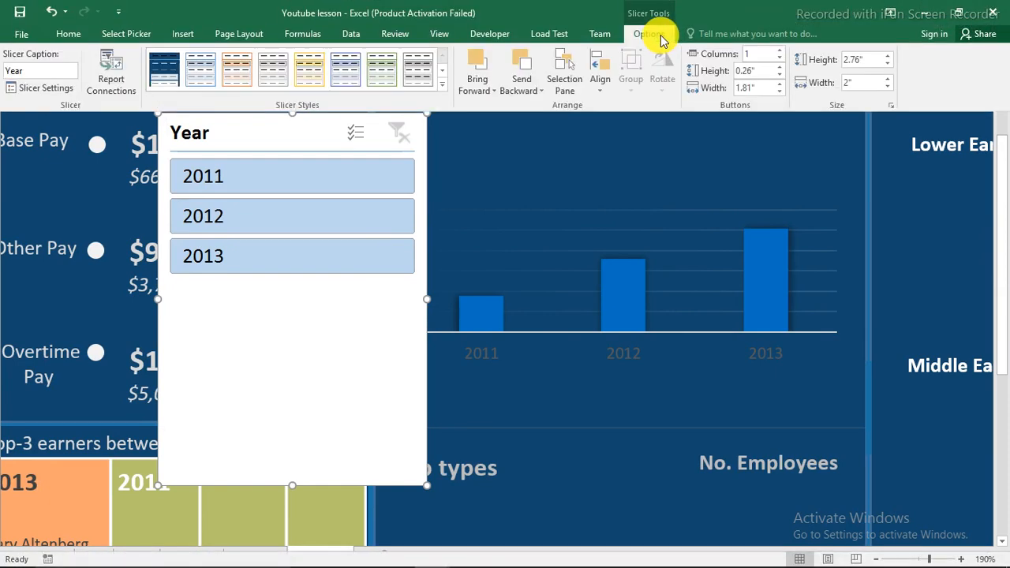
left_click(779, 51)
left_click(779, 50)
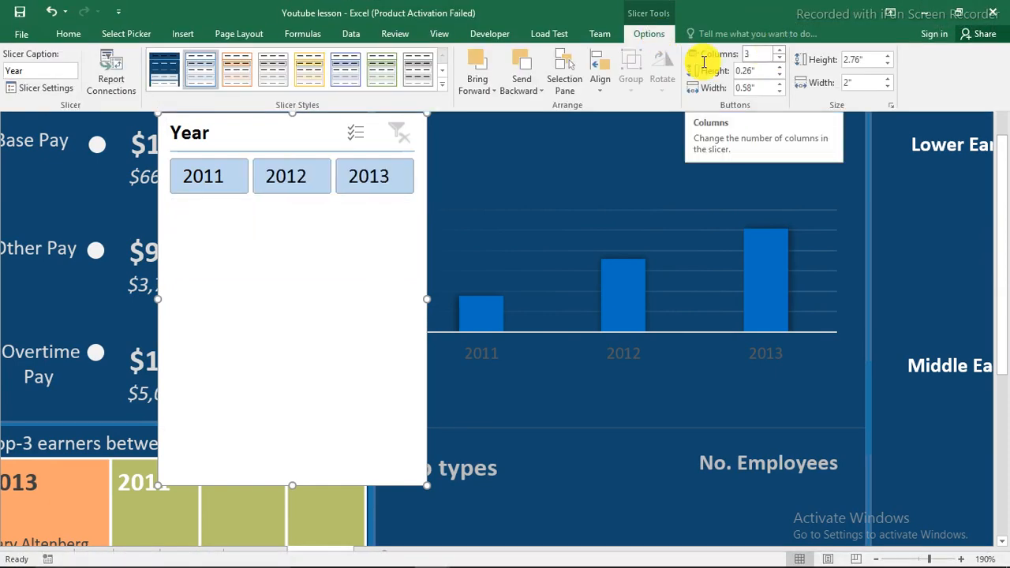
left_click(358, 239)
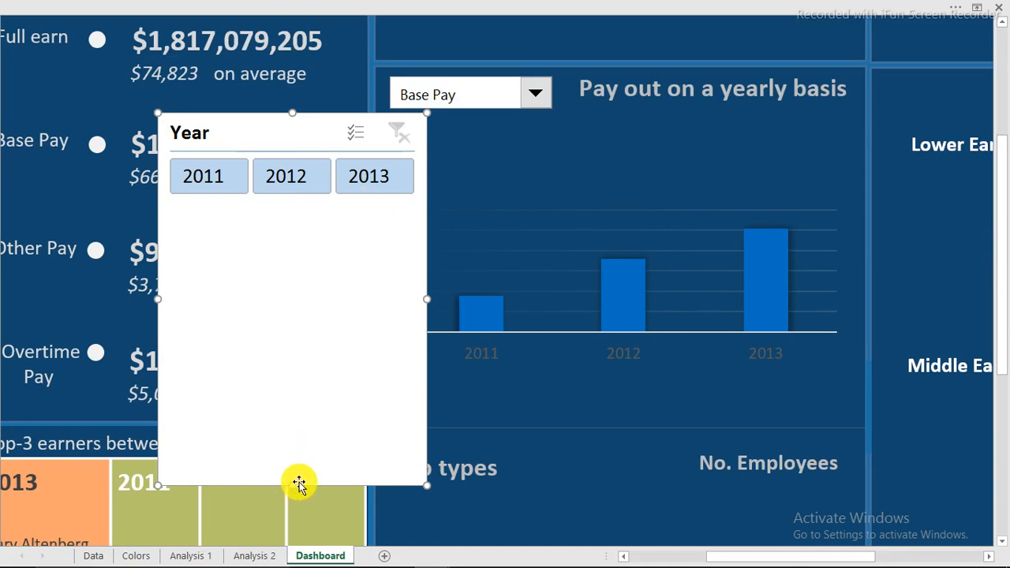
Shorten the Year slicer to just below its buttons and move it over the lower part of the yearly payout chart
left_click_drag(293, 484, 323, 245)
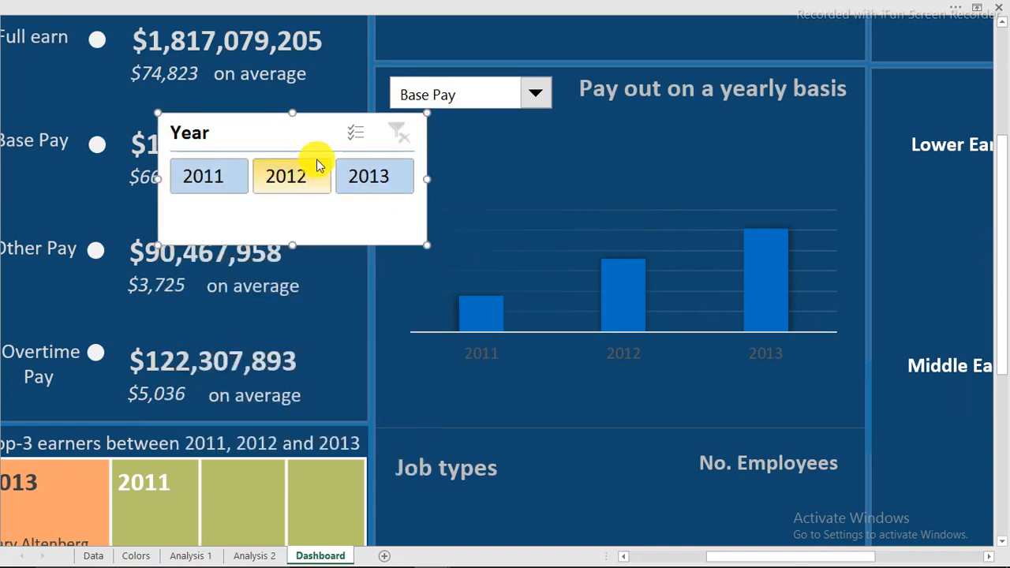
left_click_drag(316, 142, 555, 354)
right_click(556, 354)
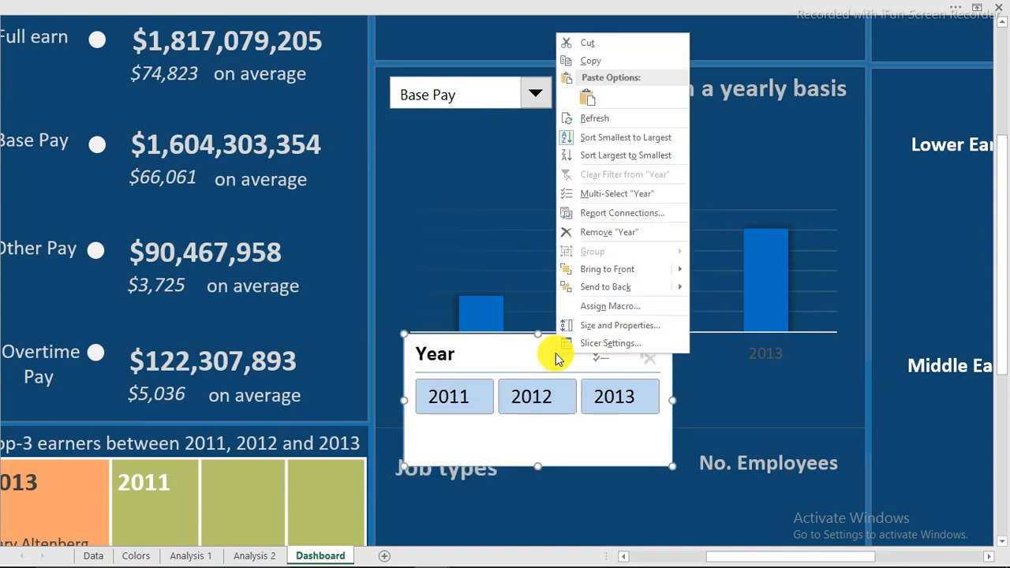
left_click(610, 344)
left_click(438, 342)
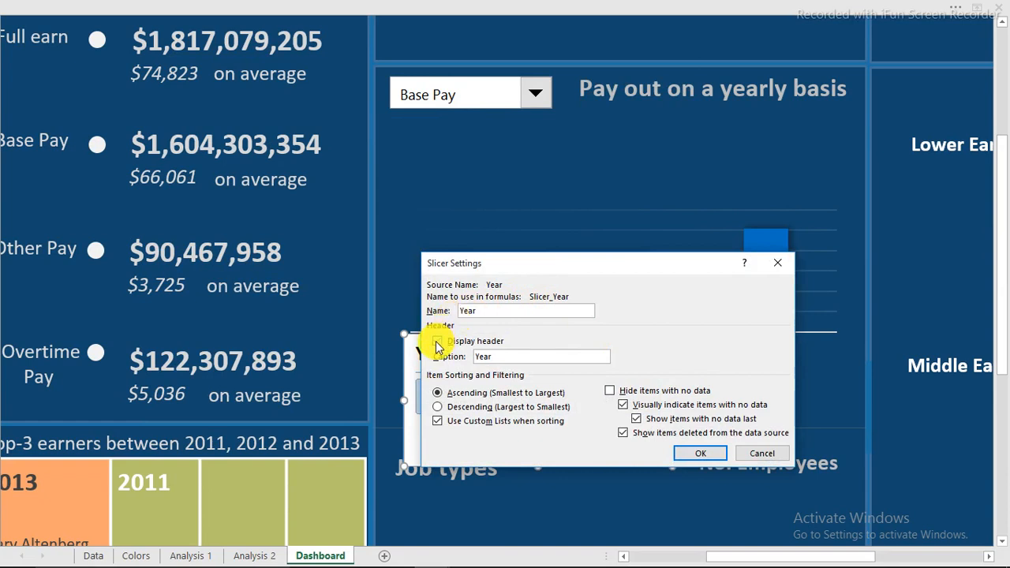
left_click(438, 342)
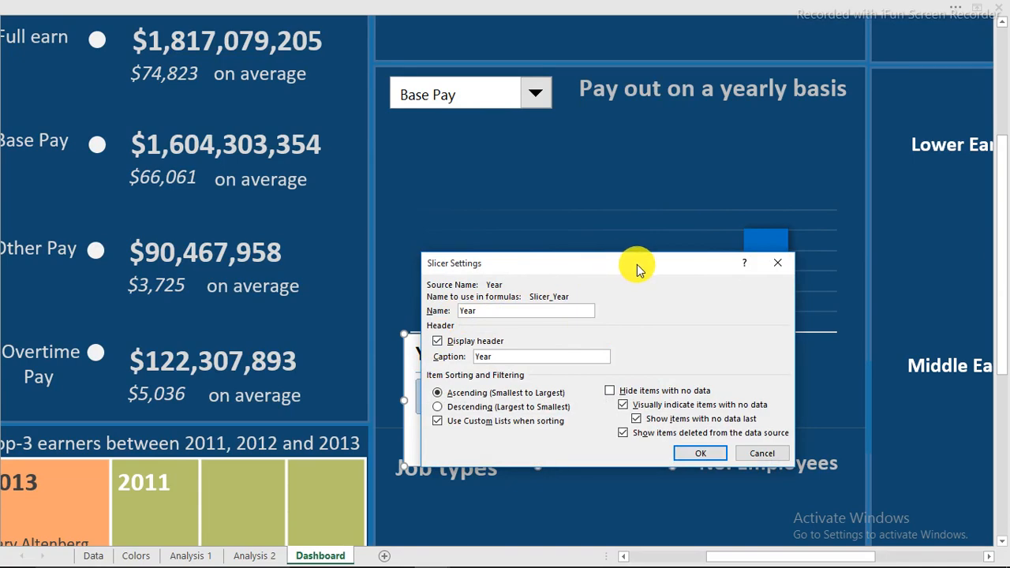
left_click_drag(637, 265, 345, 105)
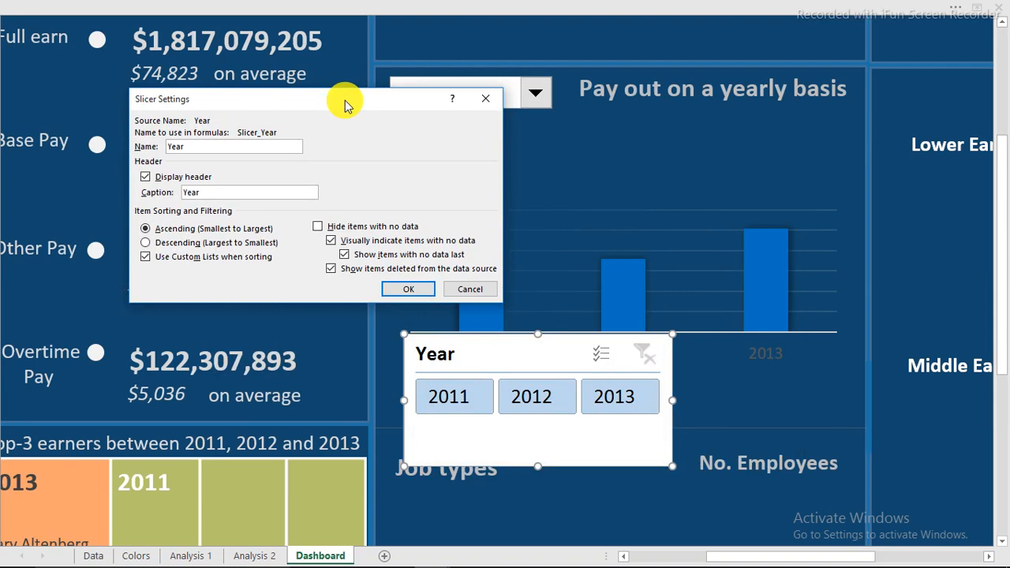
left_click(475, 102)
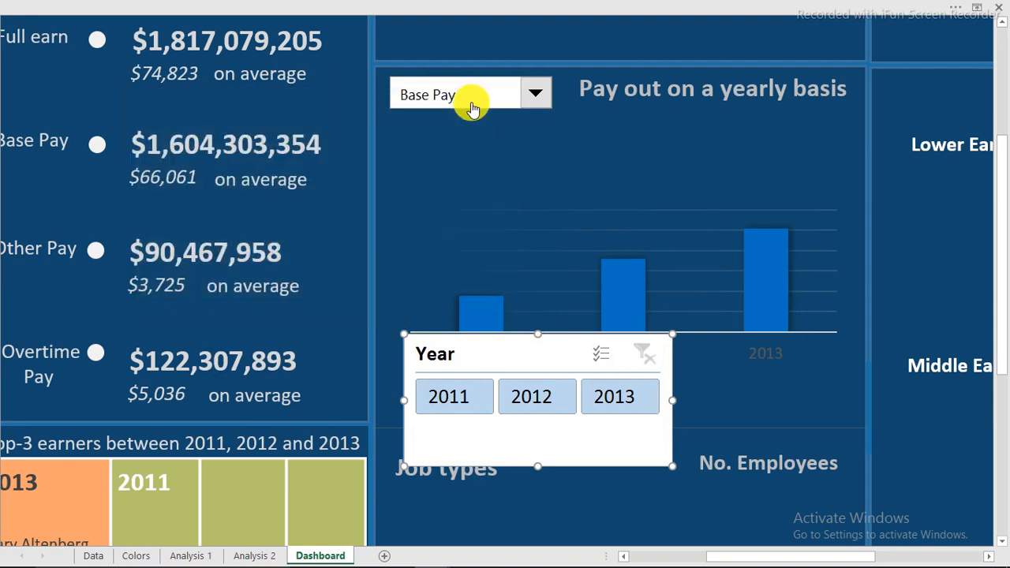
Add slicers for the Salary category and Job types fields to the yearly pay PivotTable on the Analysis 2 sheet
left_click(247, 556)
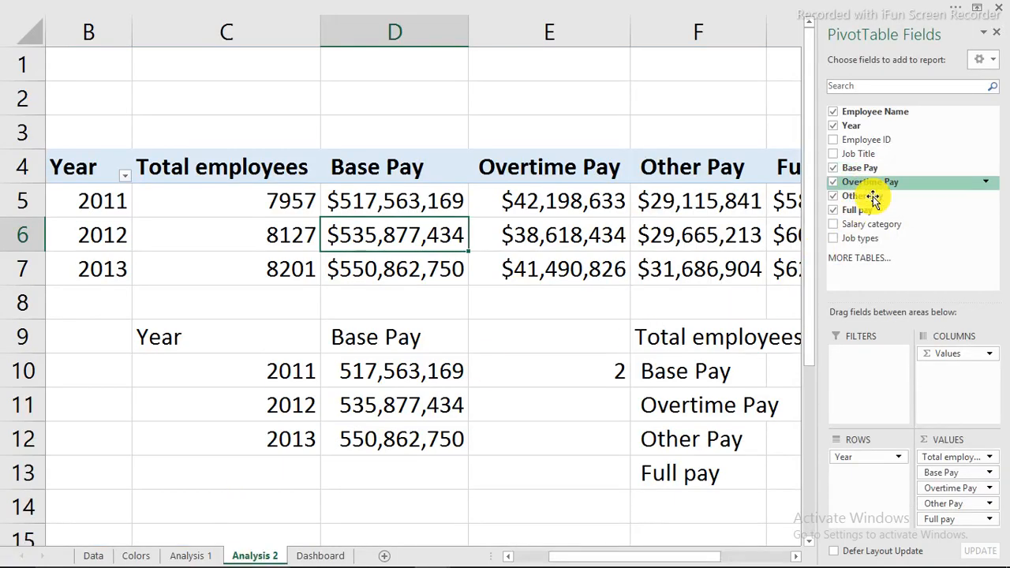
right_click(874, 226)
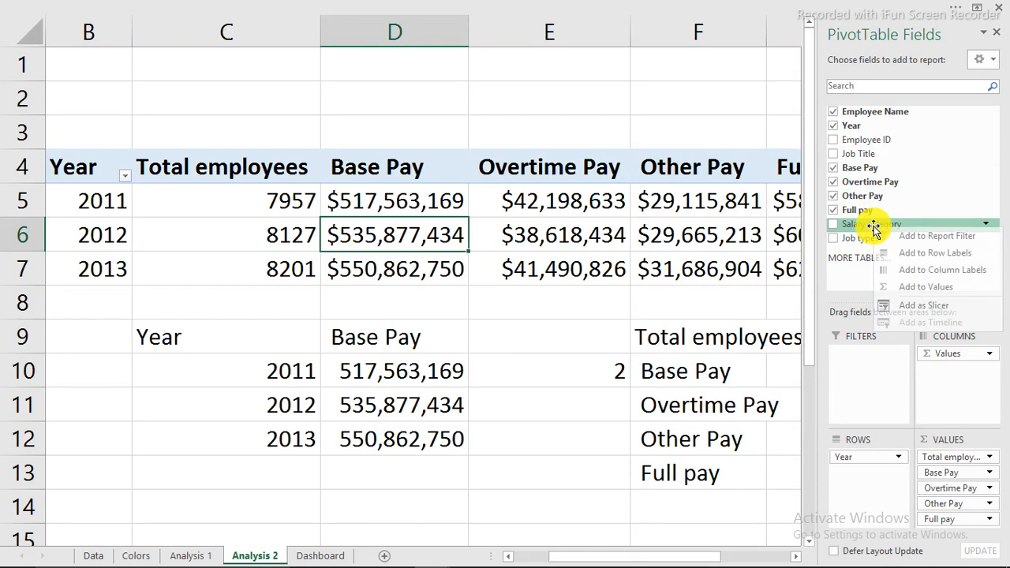
left_click(923, 306)
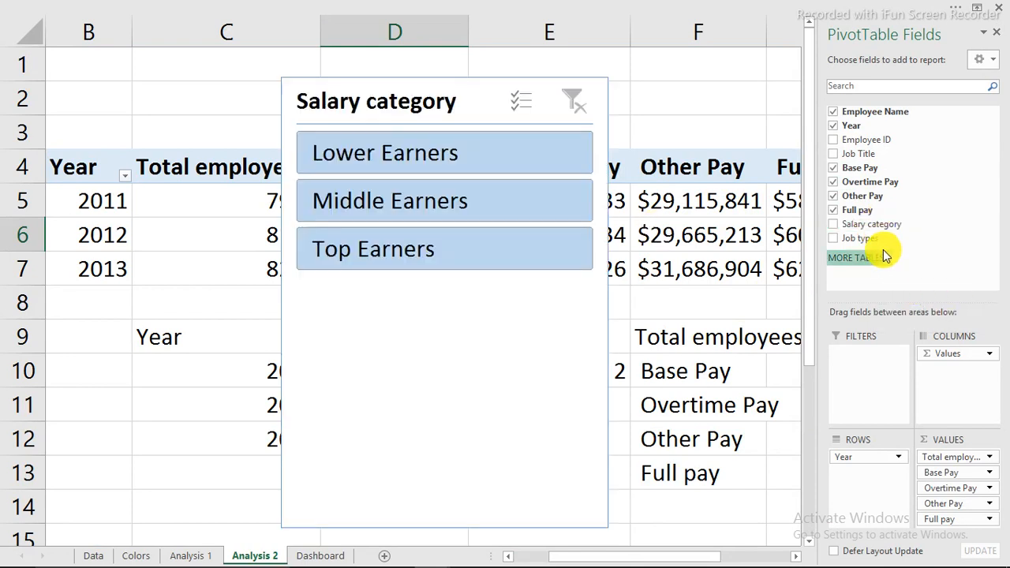
right_click(864, 241)
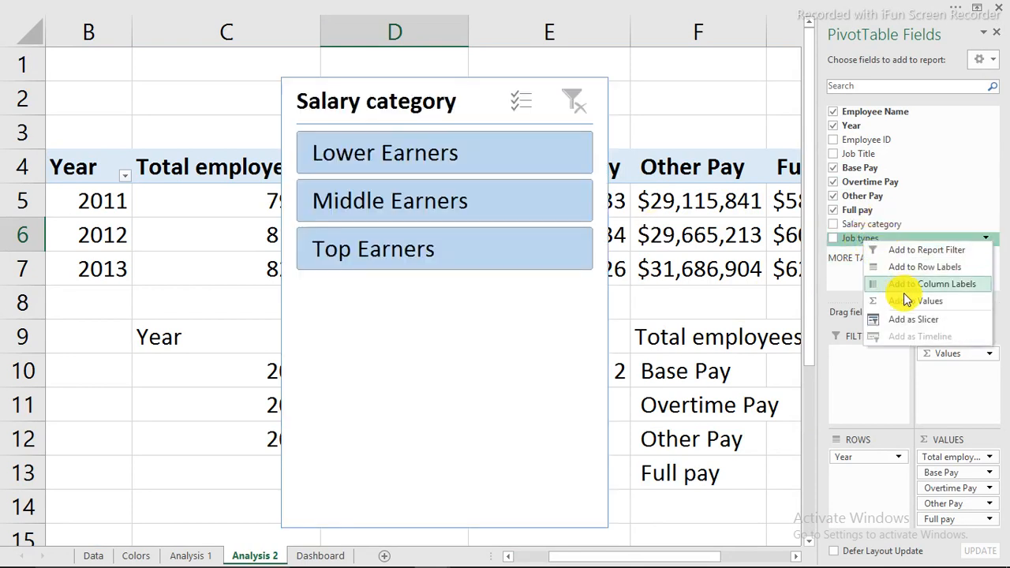
left_click(916, 320)
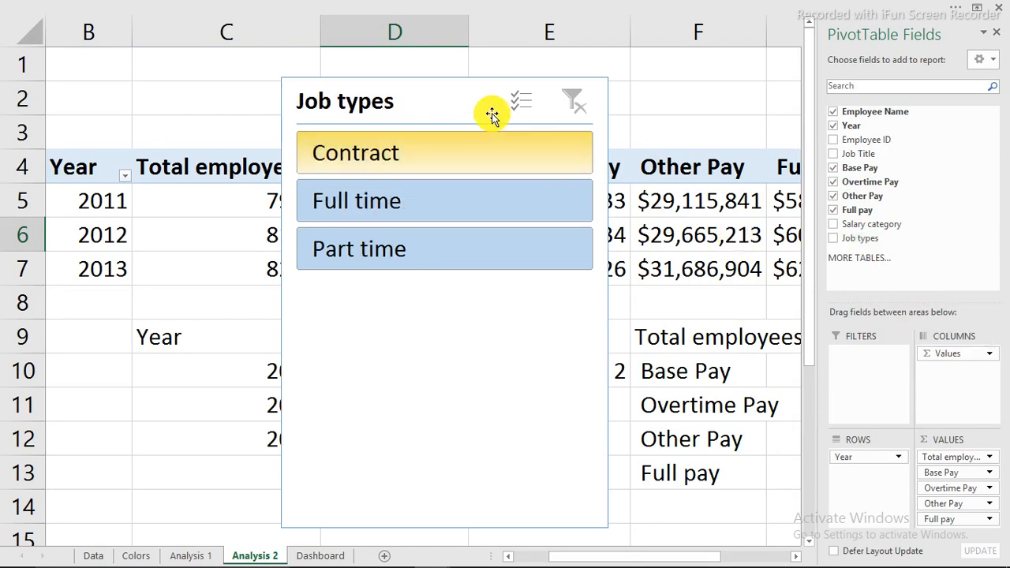
Transfer the Salary category and Job types slicers together from Analysis 2 to the Dashboard sheet, pasting them in the strip above Top paid job
left_click_drag(516, 108, 604, 144)
left_click(467, 97, "ctrl")
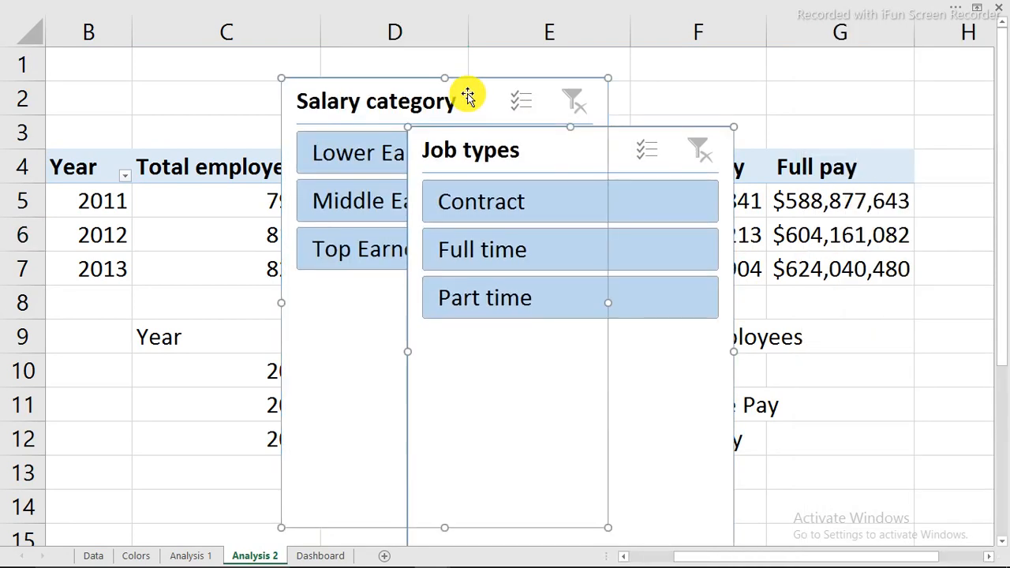
right_click(467, 95)
left_click(509, 106)
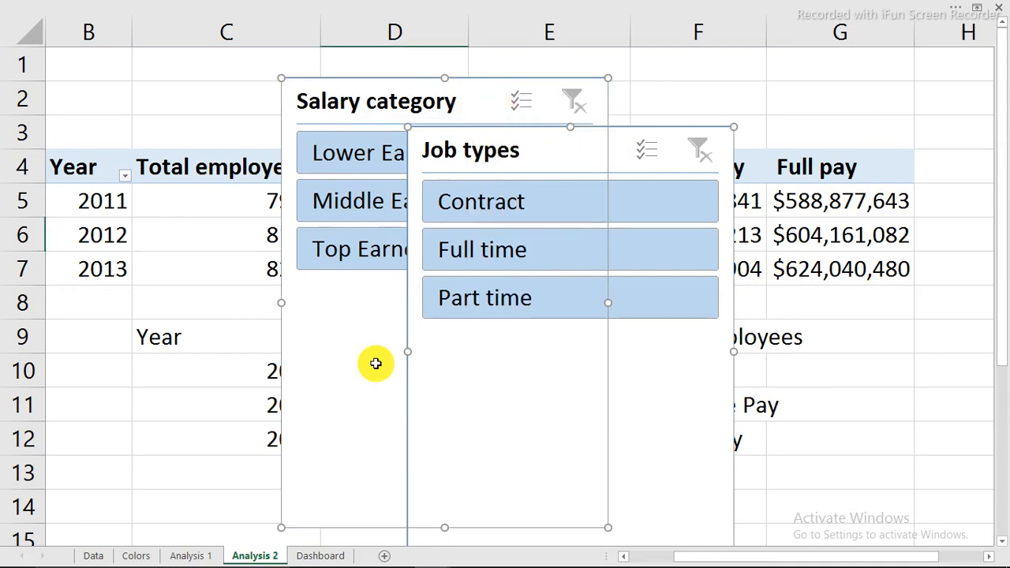
left_click(326, 554)
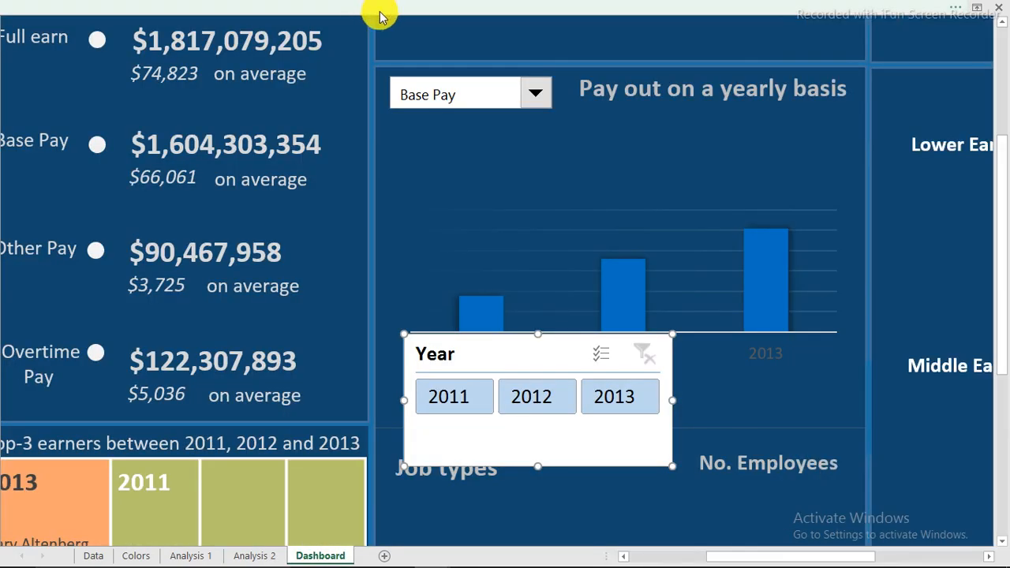
left_click(457, 57)
scroll(457, 57, "up", 3)
scroll(457, 57, "up", 1)
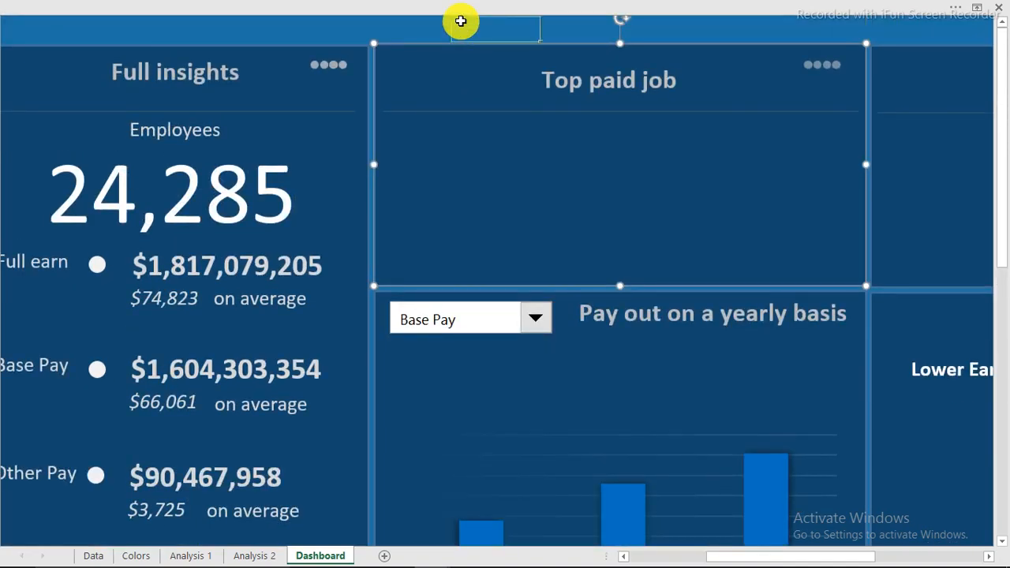
left_click(462, 21)
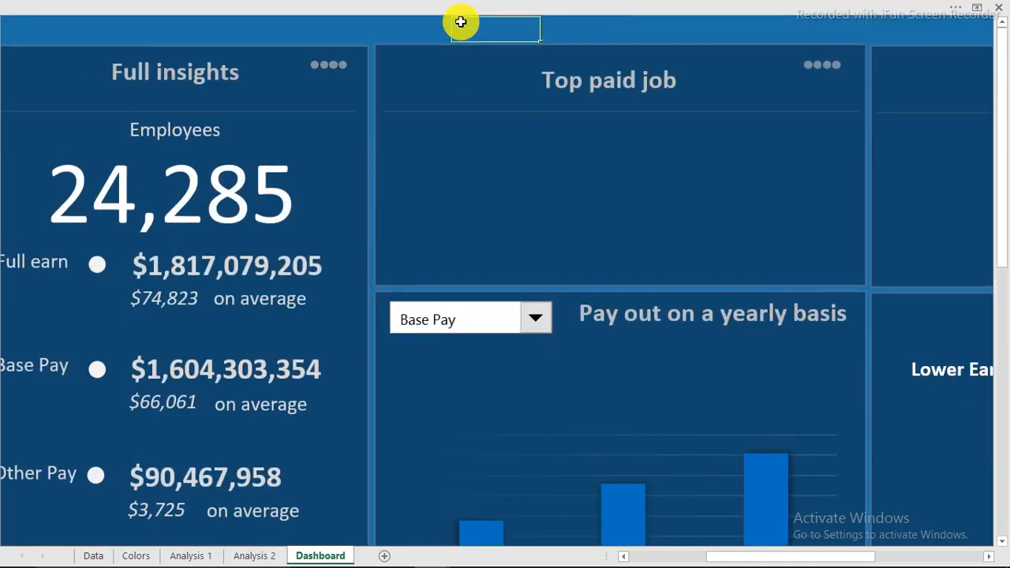
key("ctrl+v")
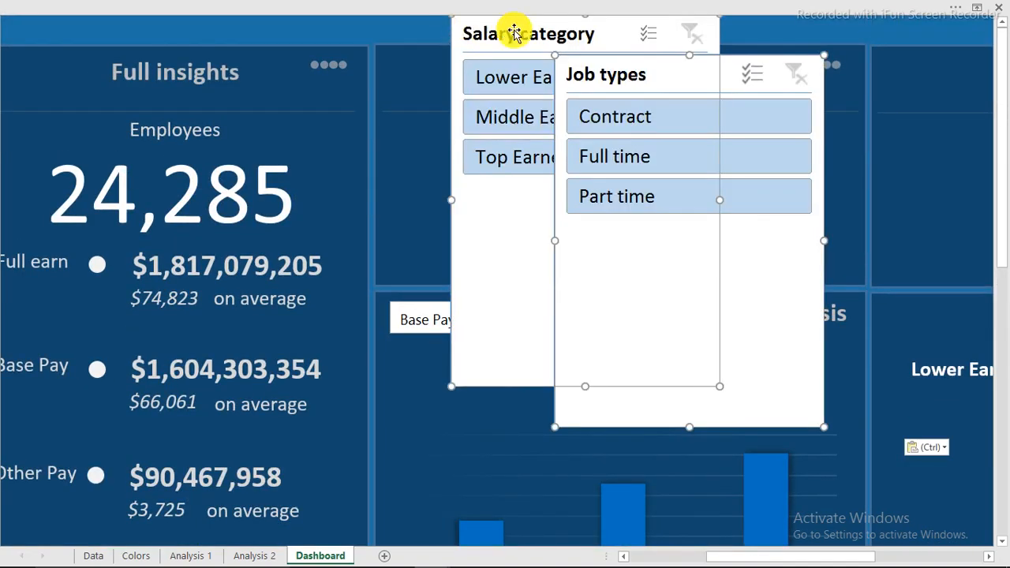
Spread out the slicers: Salary category over the pay figures, Job types over the payout chart's 2013 side, and Year between them
left_click_drag(522, 26, 135, 138)
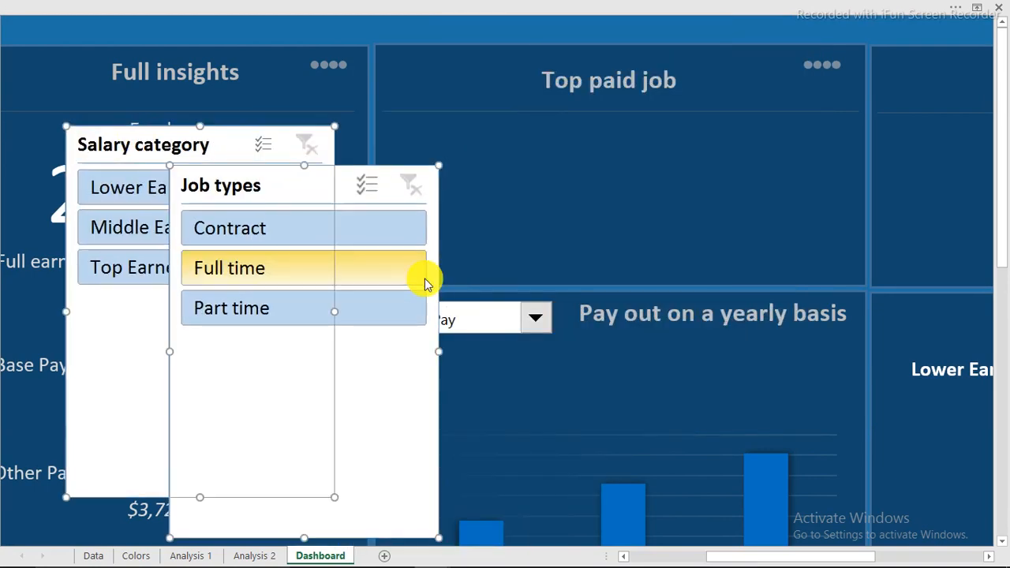
scroll(426, 281, "down", 2)
left_click_drag(401, 235, 339, 396)
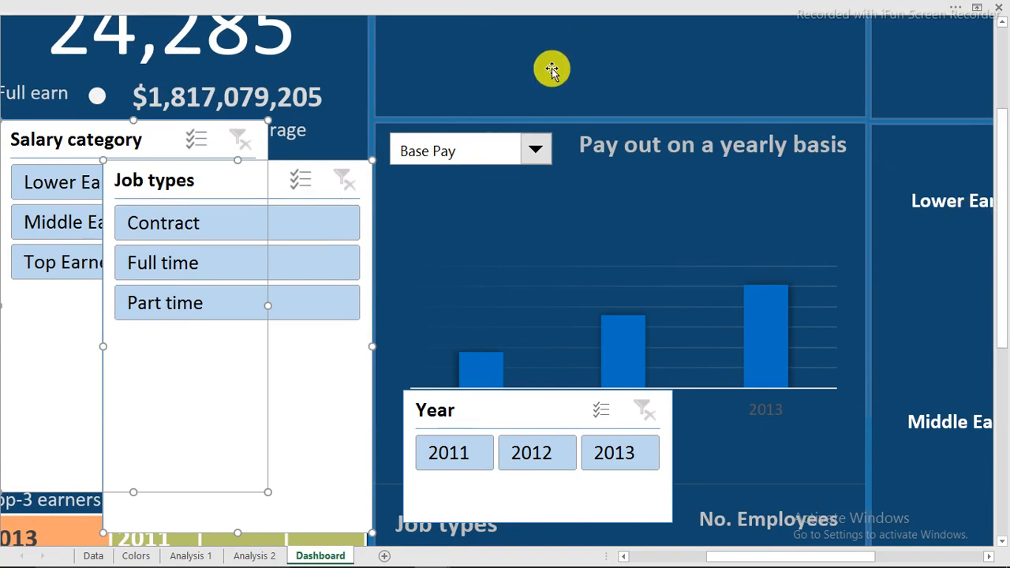
left_click(506, 90)
left_click_drag(235, 173, 840, 131)
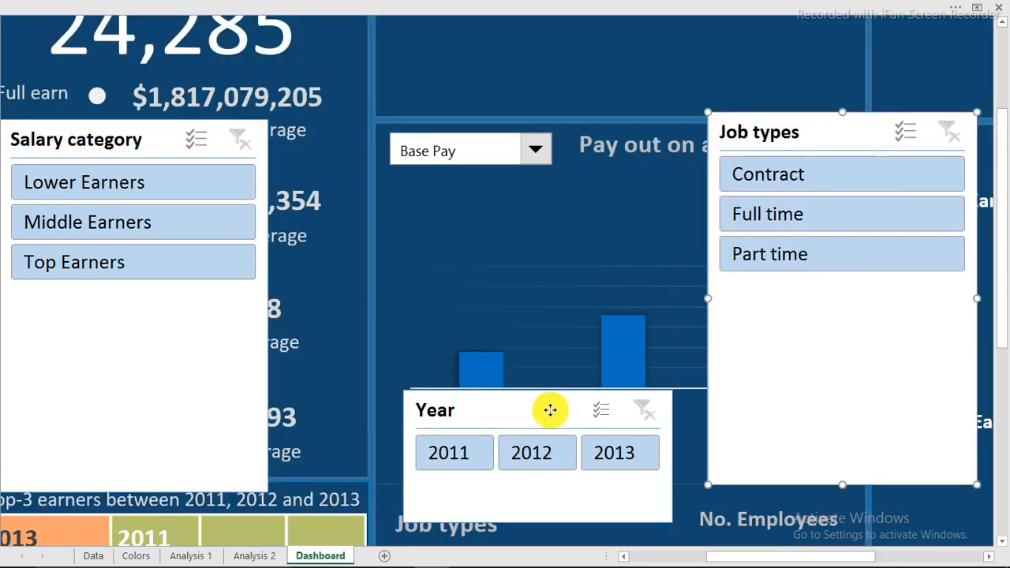
left_click_drag(550, 411, 508, 215)
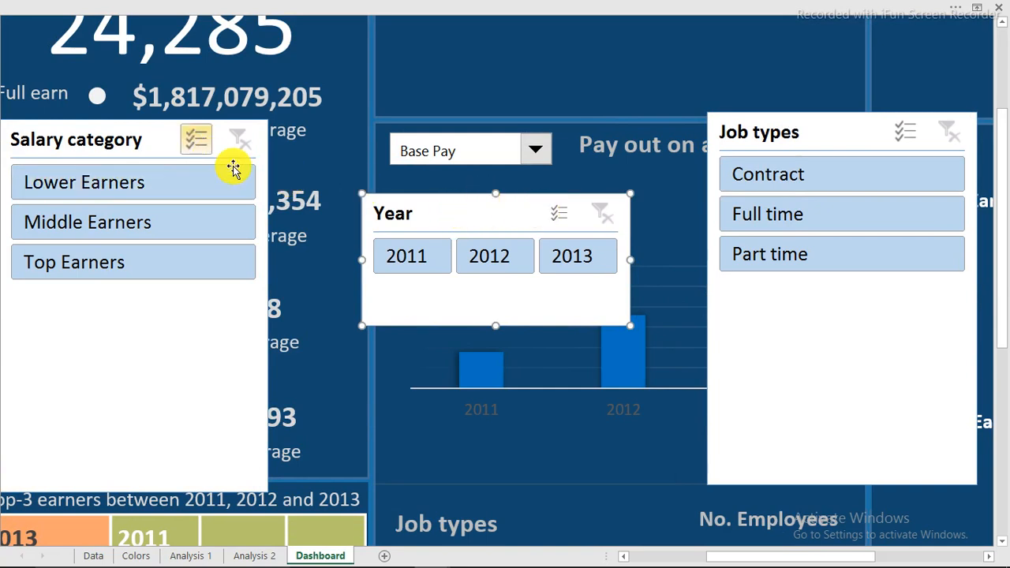
Test the slicers by filtering to Lower Earners, 2012 and Part time in turn, clearing each filter
left_click(189, 185)
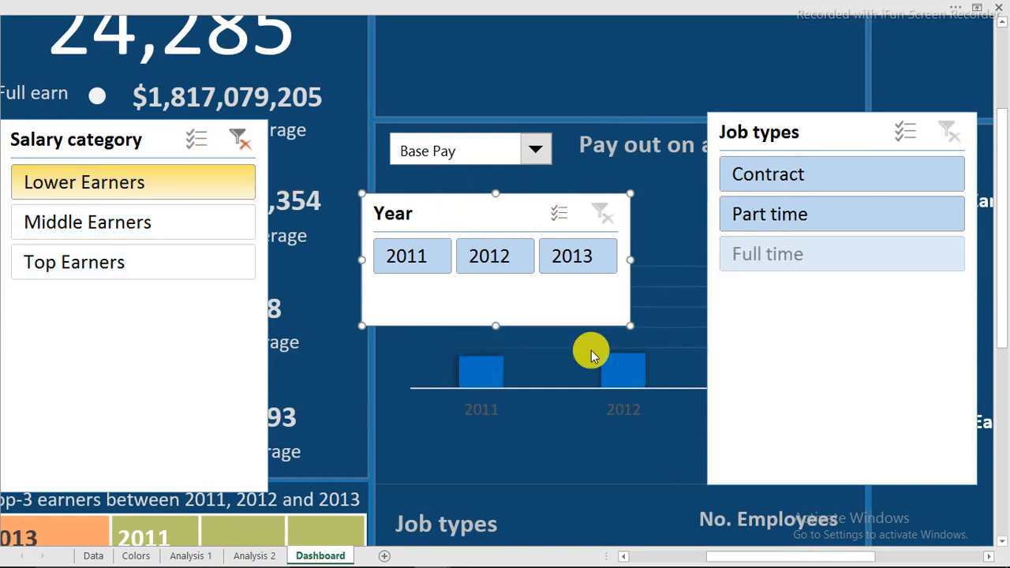
left_click(236, 142)
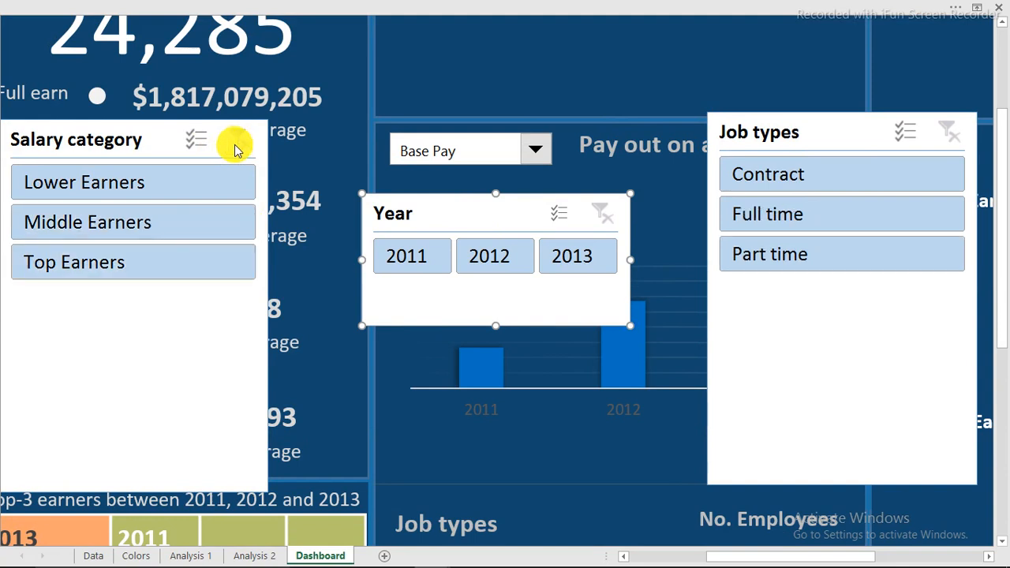
left_click(501, 257)
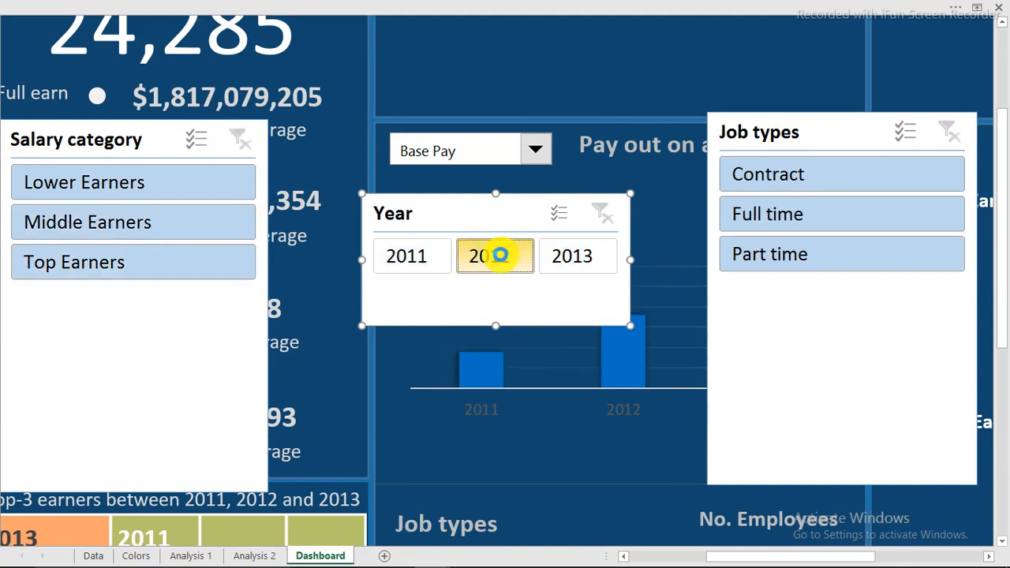
left_click(604, 211)
left_click(798, 254)
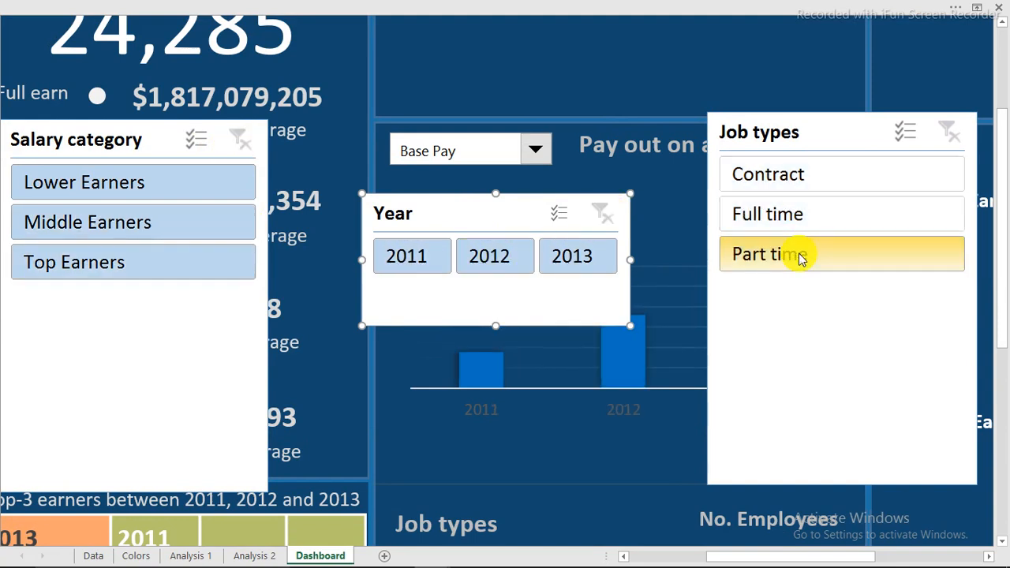
left_click(944, 132)
Turn off the header display of the Job types slicer in its slicer settings
left_click(801, 139)
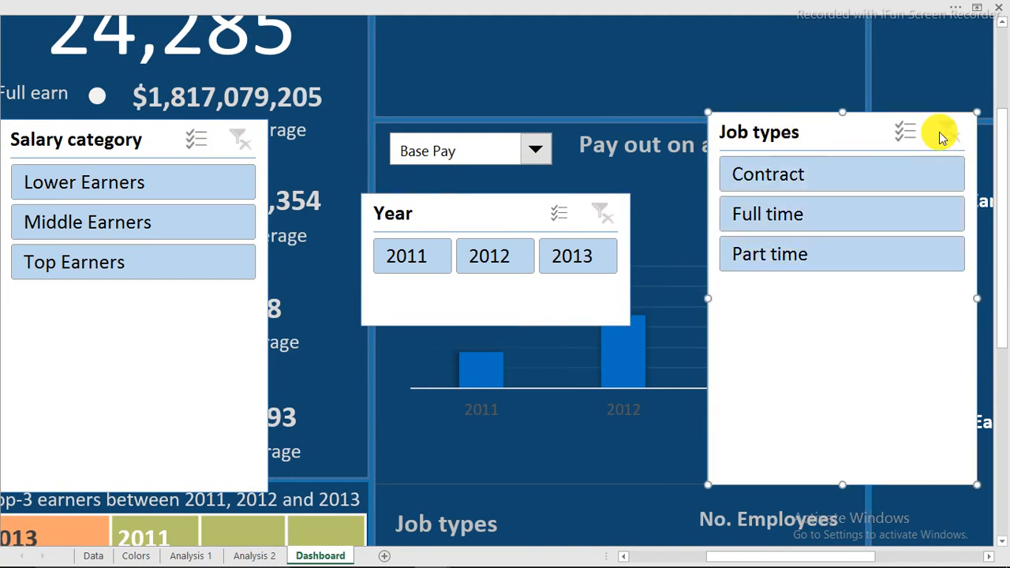
right_click(846, 132)
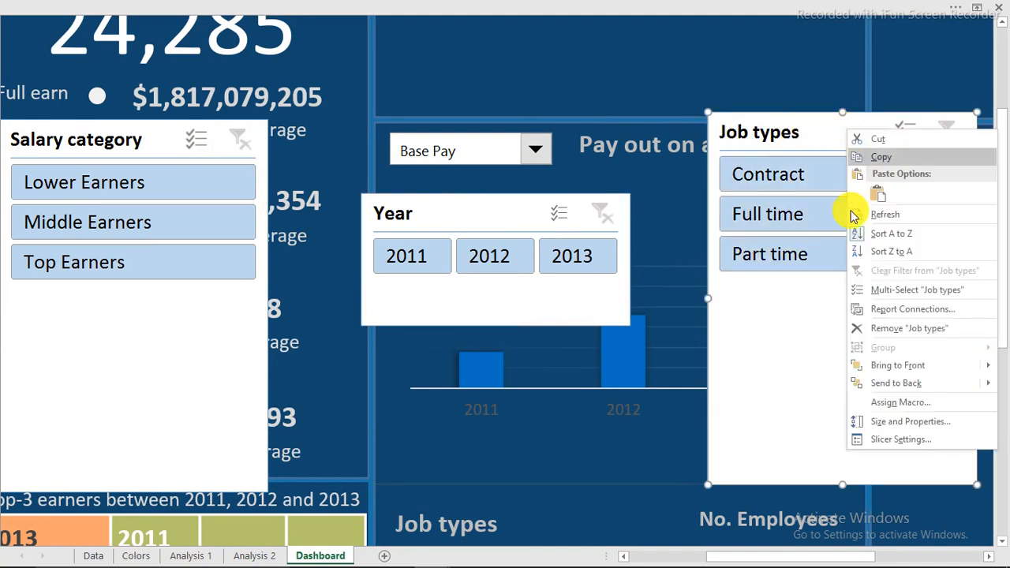
left_click(896, 442)
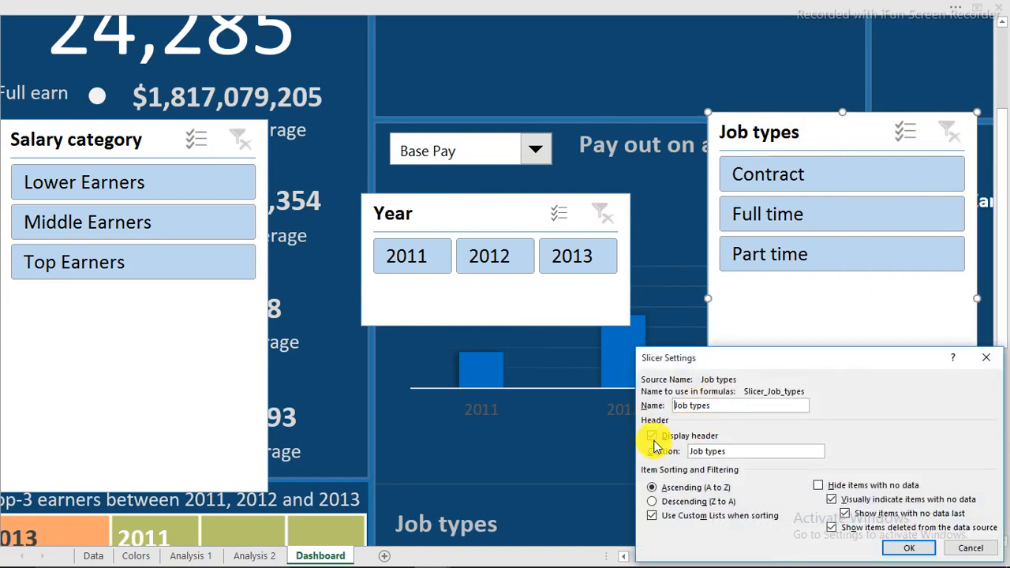
left_click(652, 437)
left_click_drag(840, 371, 580, 229)
left_click(651, 407)
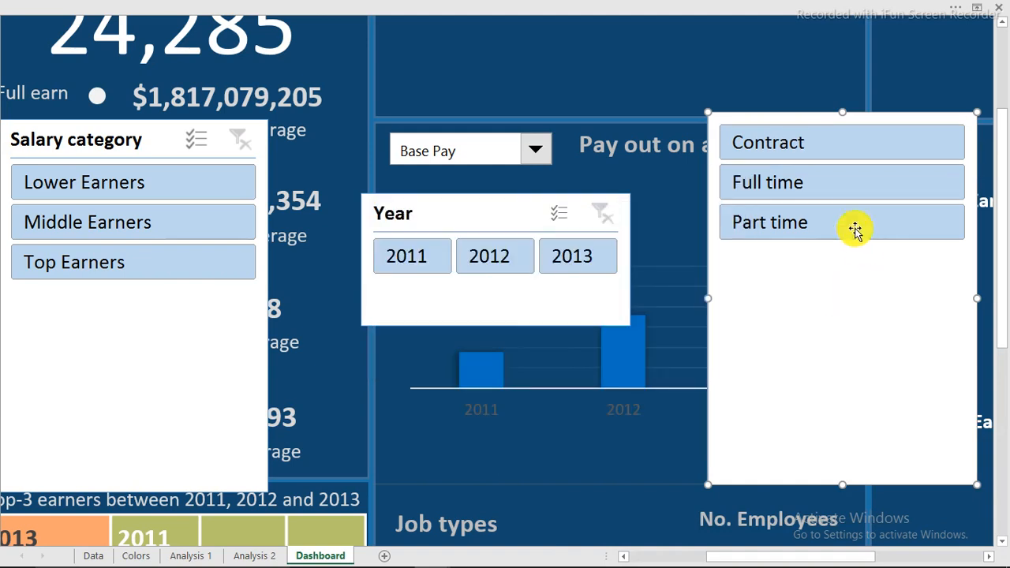
Filter the Job types slicer to Full time and turn its header display back on
left_click(844, 188)
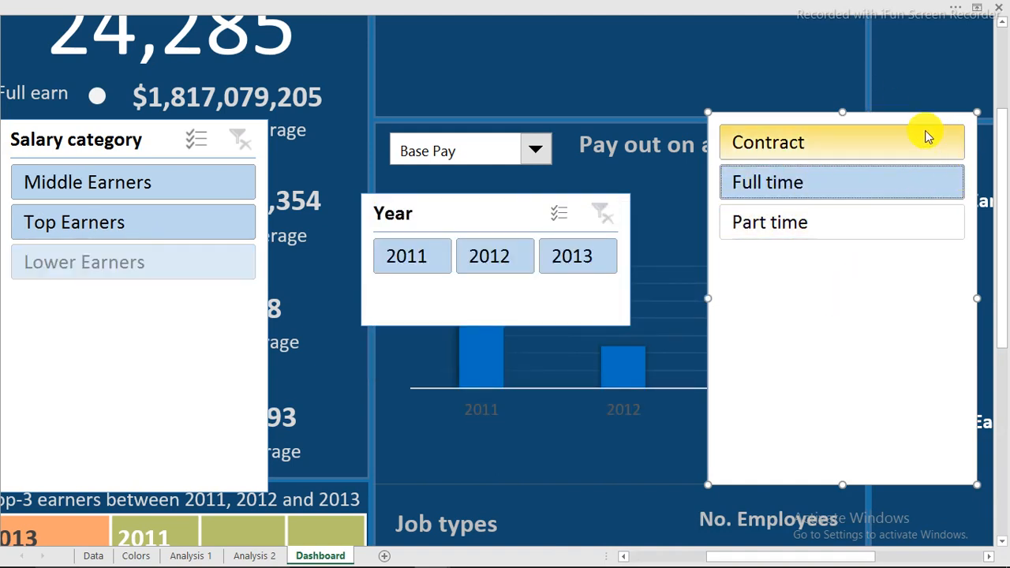
right_click(902, 118)
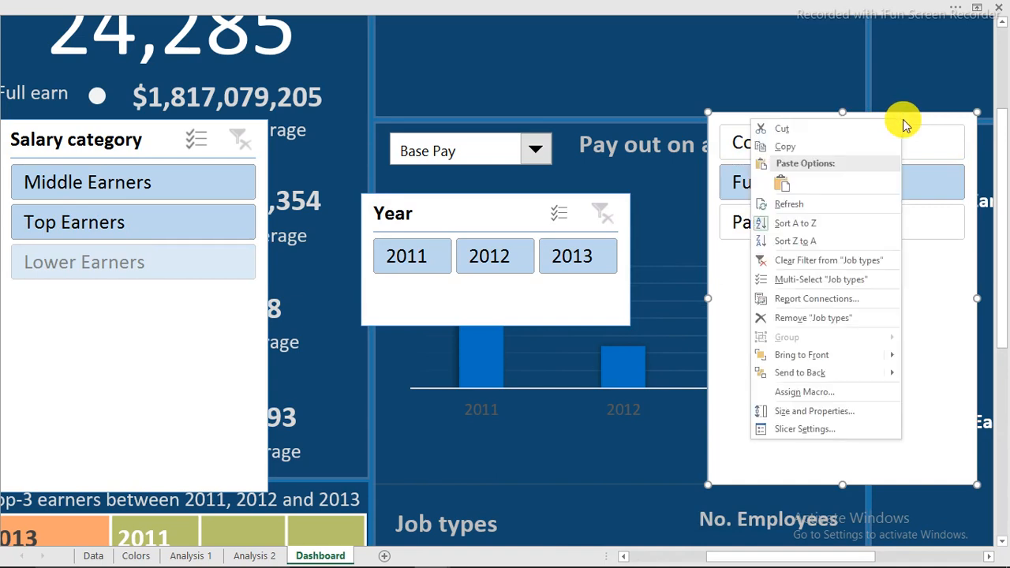
left_click(829, 431)
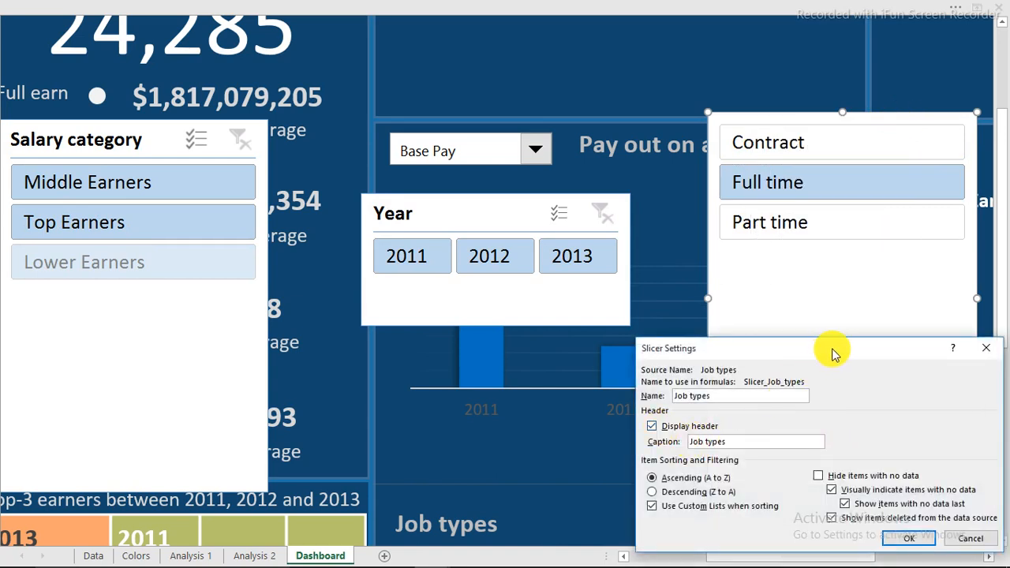
left_click_drag(842, 356, 654, 206)
left_click(719, 386)
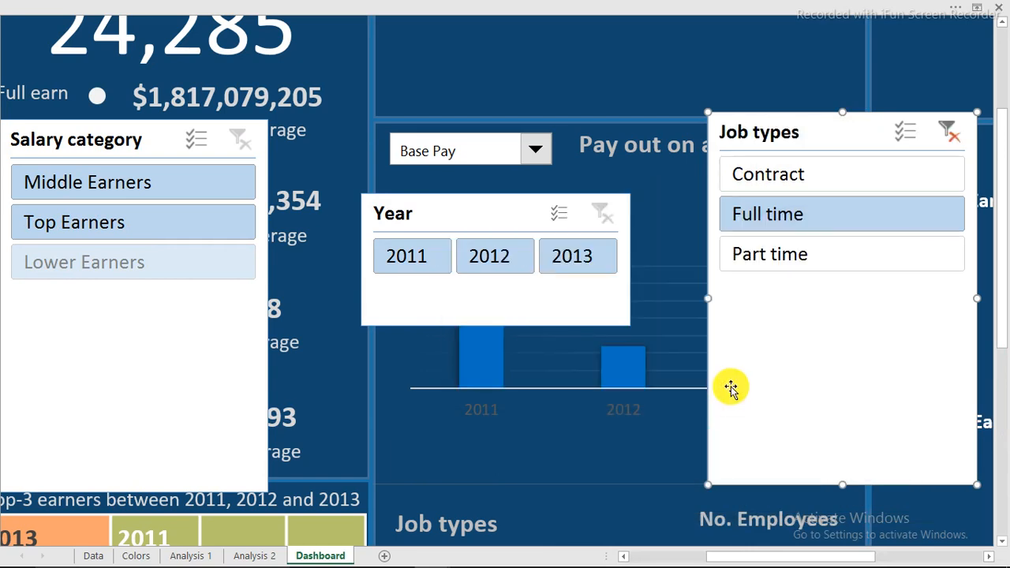
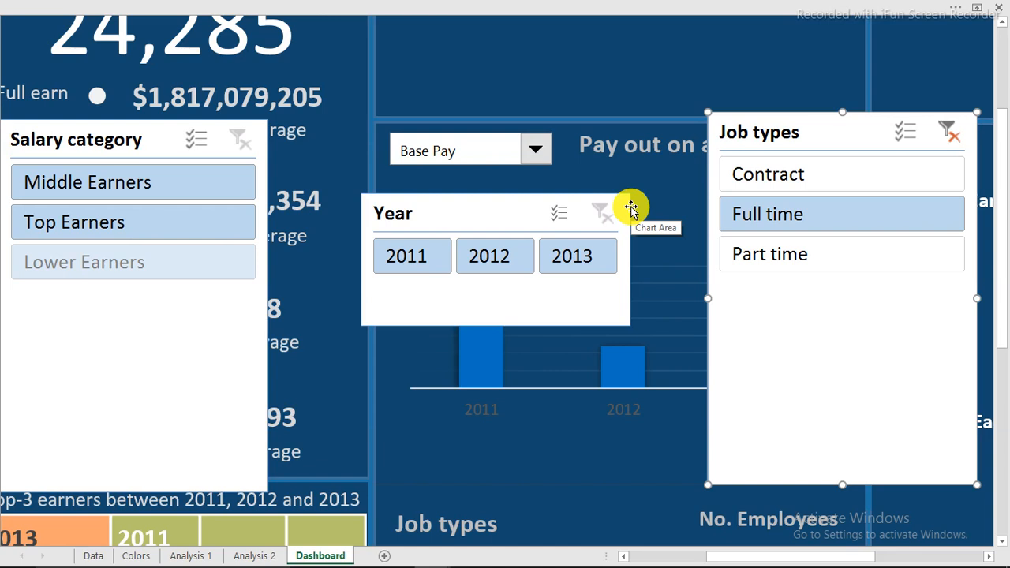
left_click(319, 8)
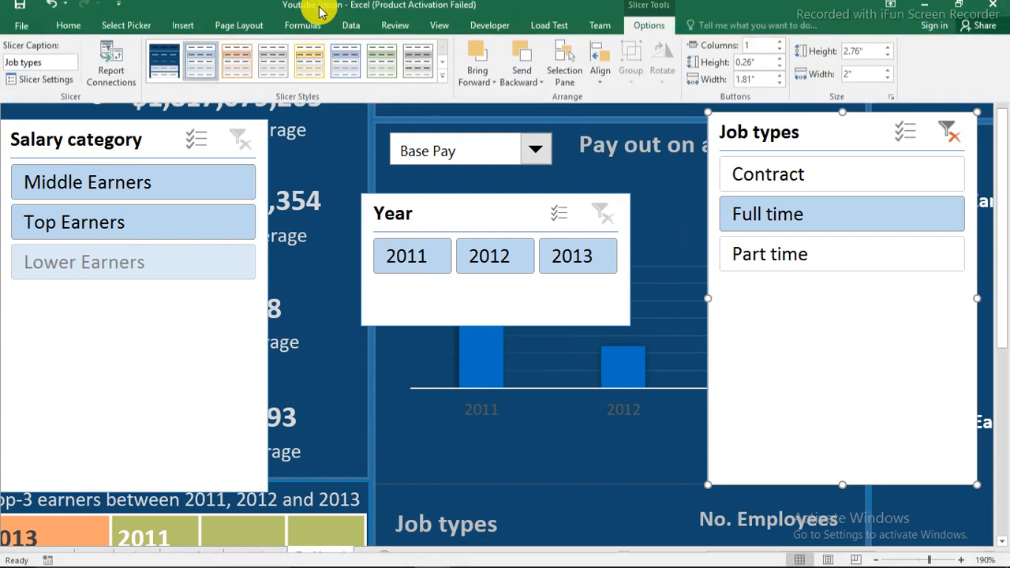
left_click(24, 30)
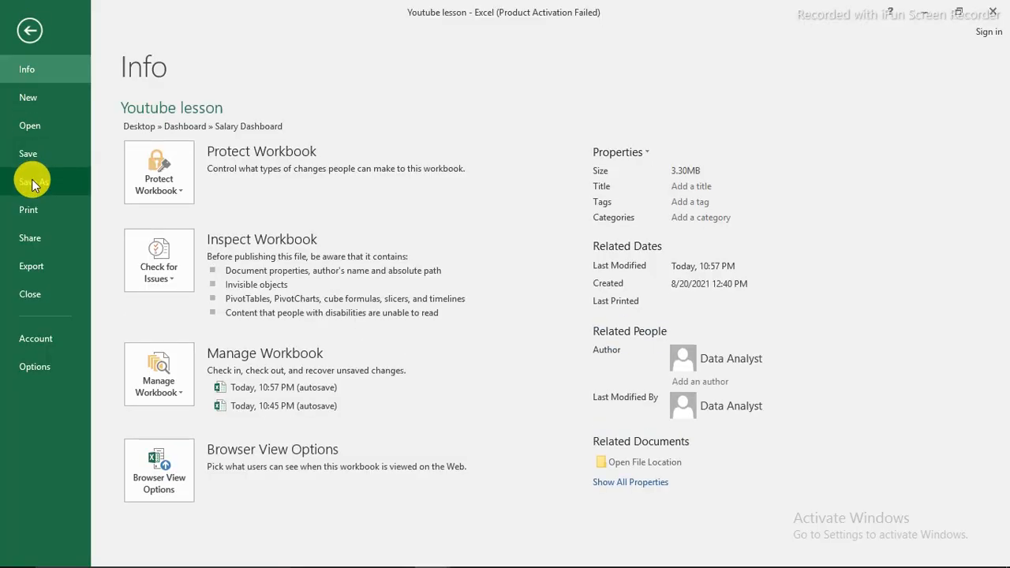
left_click(32, 181)
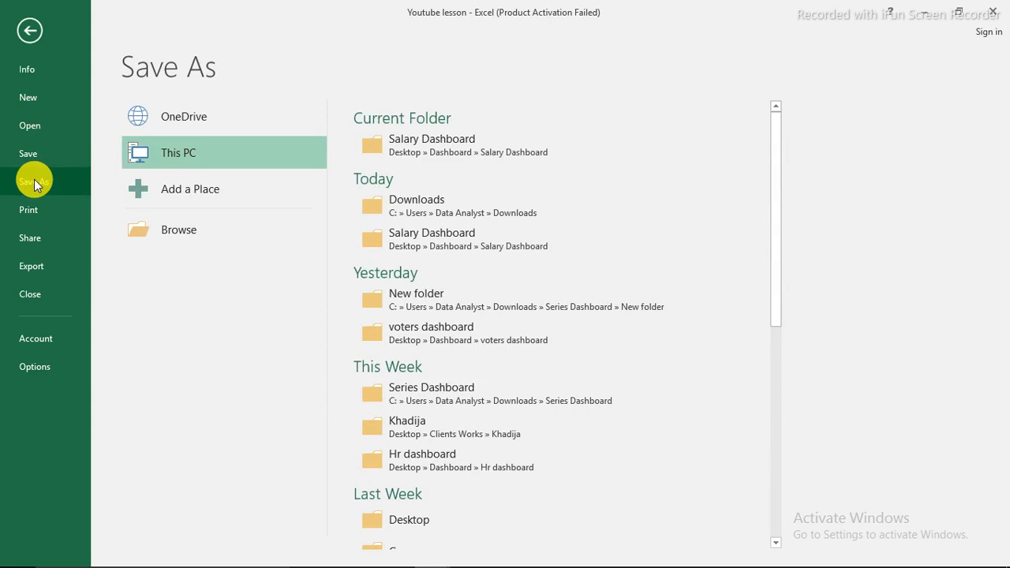
left_click(416, 150)
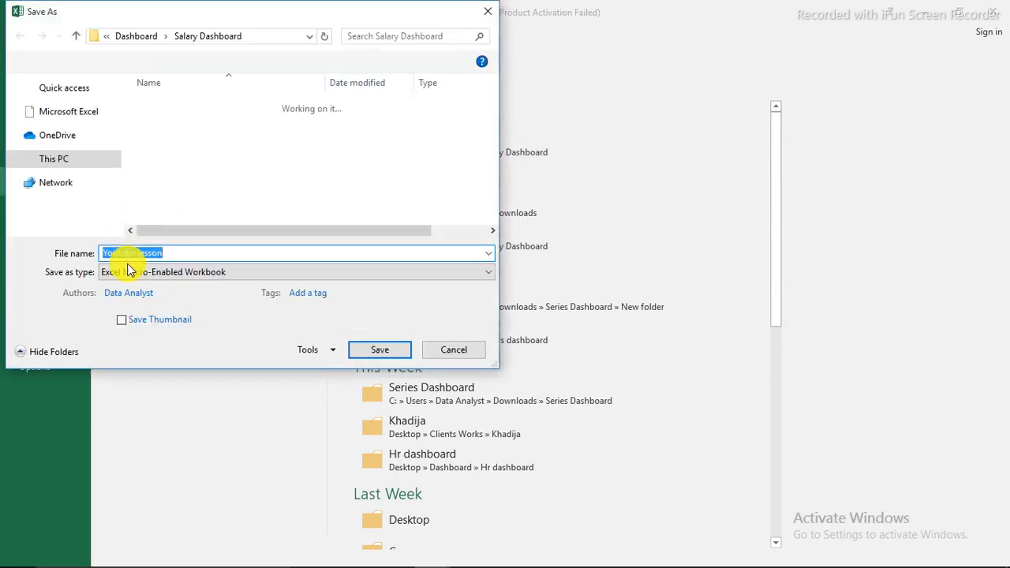
left_click(152, 273)
left_click(165, 8)
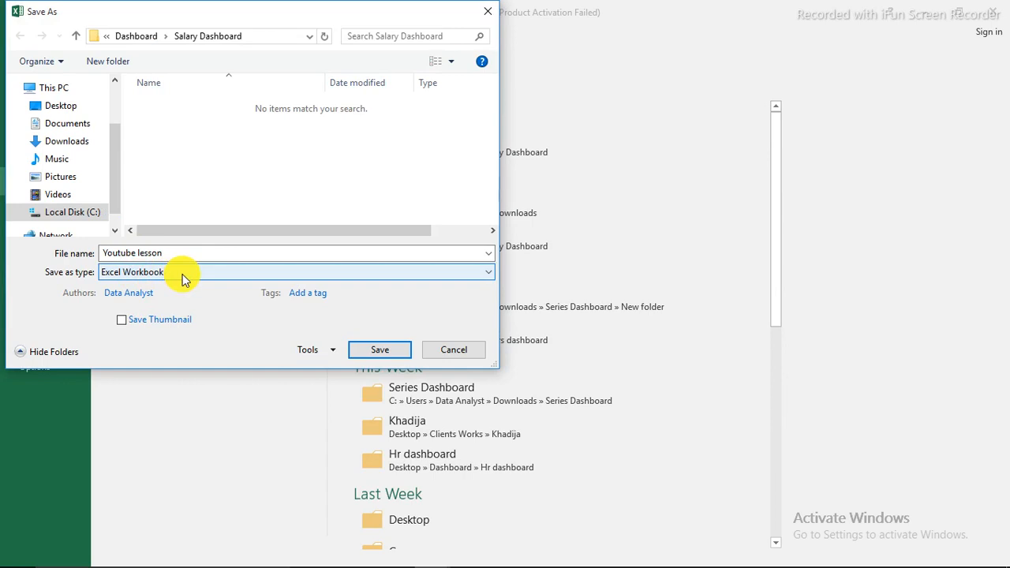
left_click(183, 272)
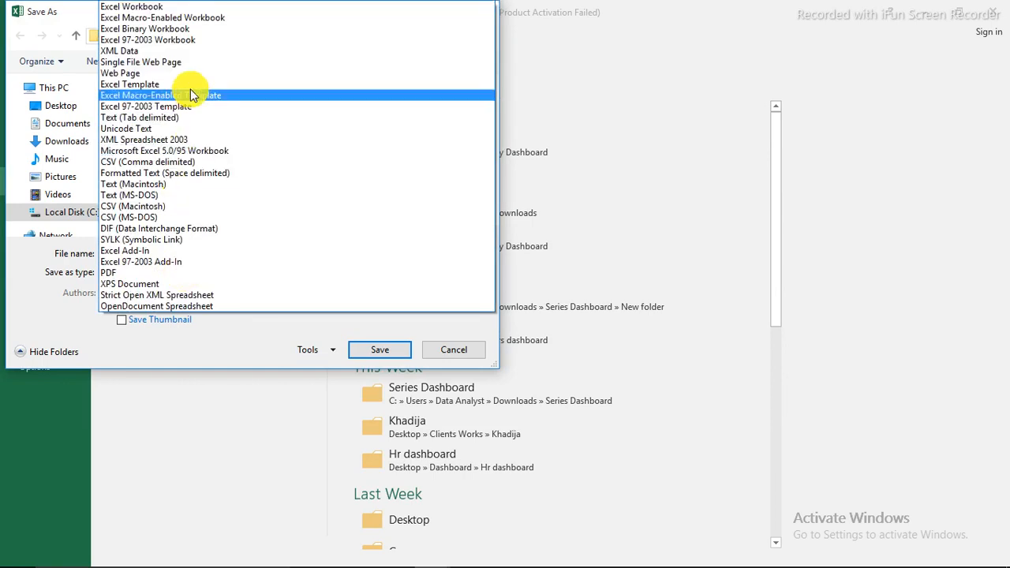
left_click(183, 17)
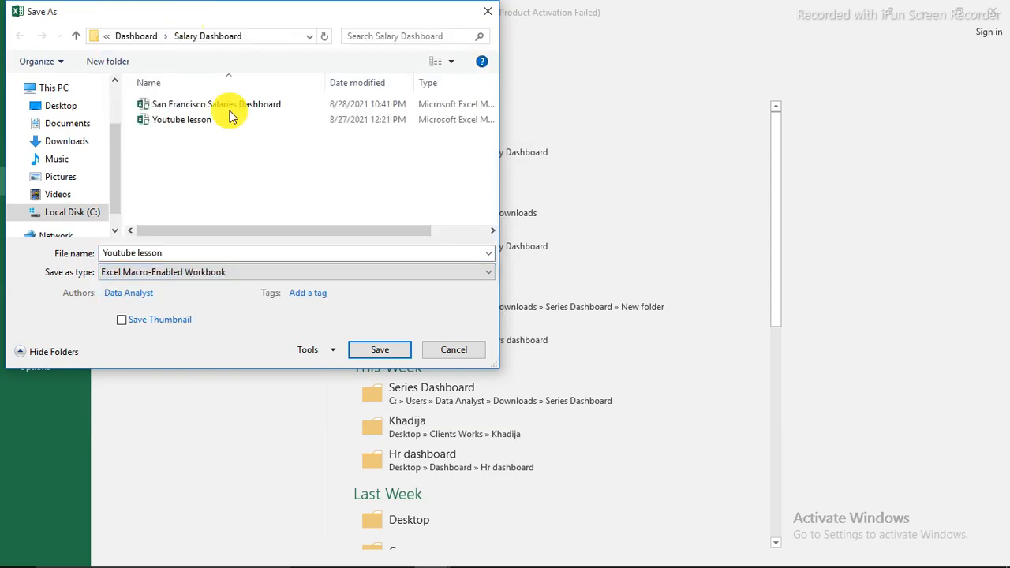
left_click(378, 351)
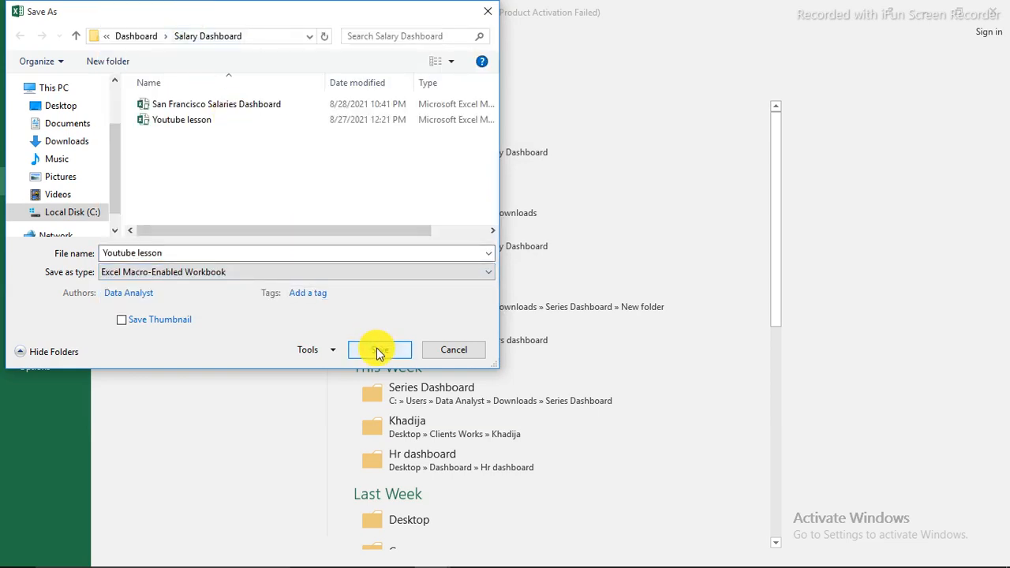
left_click(456, 353)
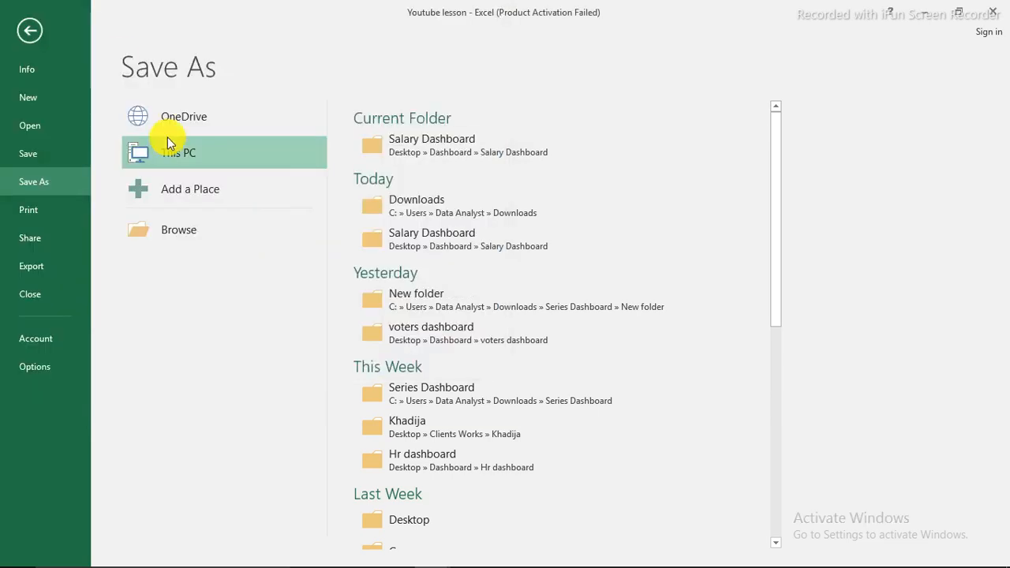
left_click(32, 34)
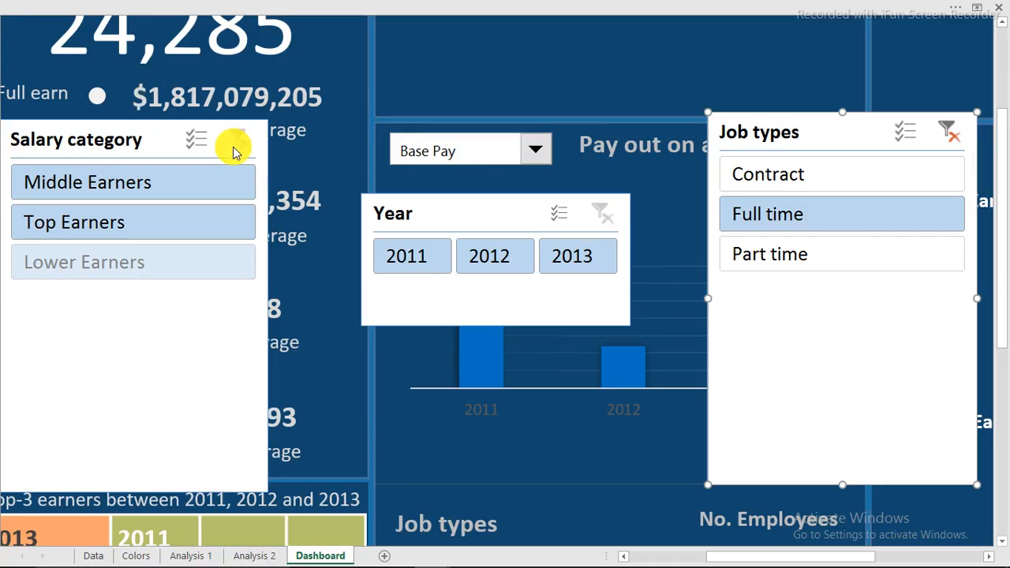
Clear the Job types filter and start recording a macro named Clear_filters, stored in This Workbook
left_click(951, 131)
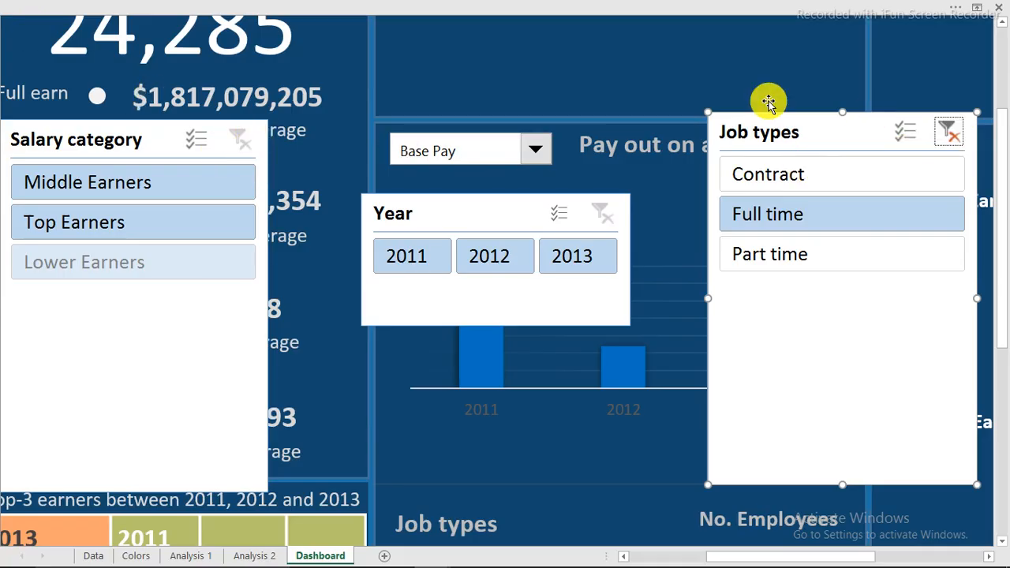
left_click(327, 17)
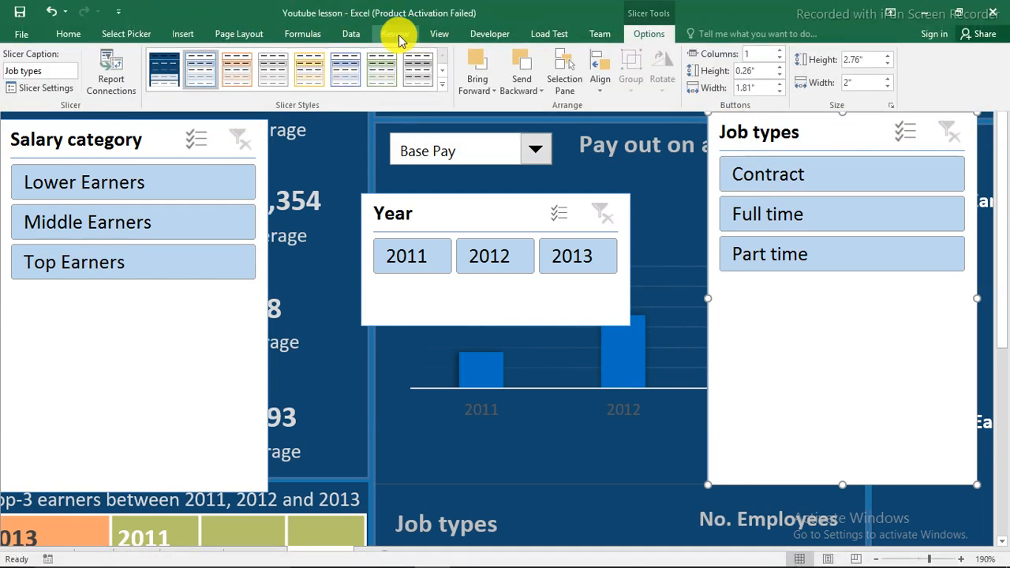
left_click(490, 33)
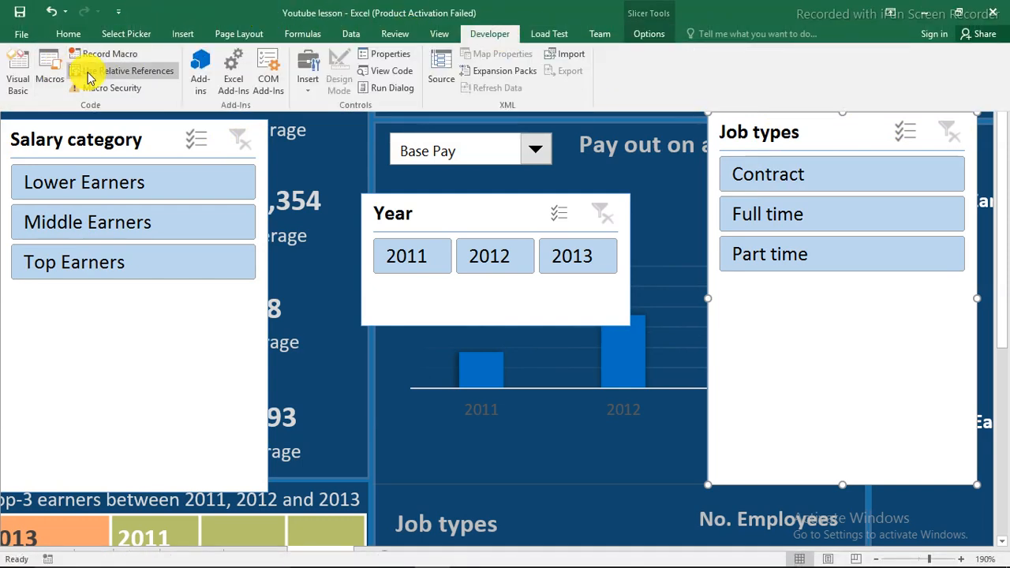
left_click(108, 60)
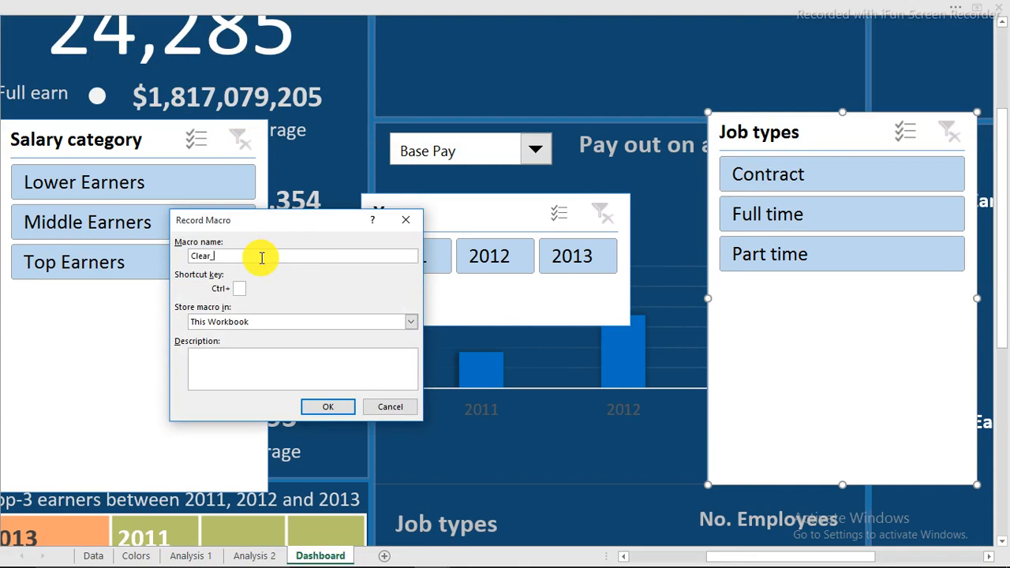
type("ters")
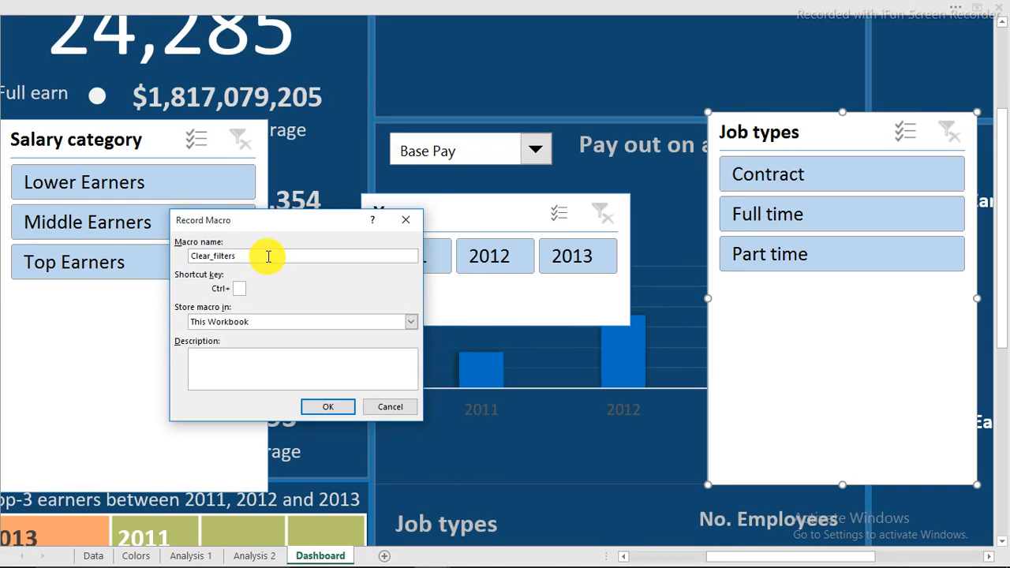
left_click(328, 407)
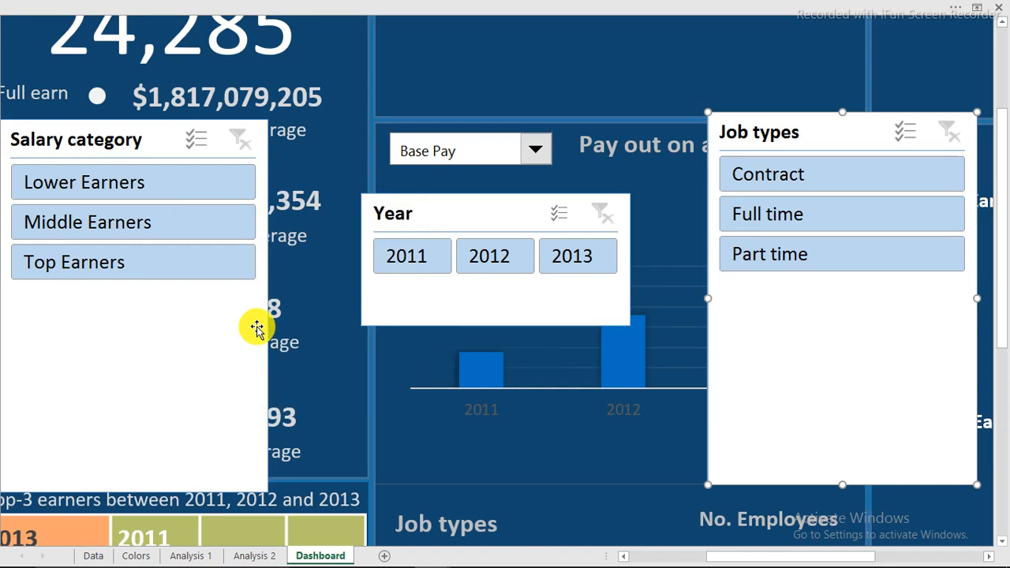
Record filtering to Lower Earners, 2011 and Contract in turn, clearing each slicer's filter, and stop the macro recording
left_click(193, 195)
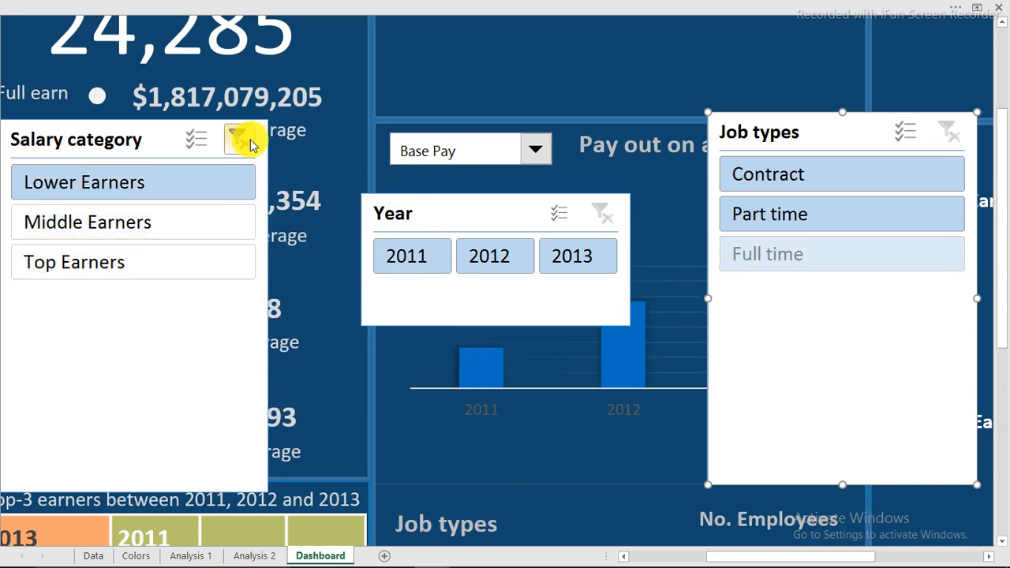
left_click(435, 255)
left_click(607, 215)
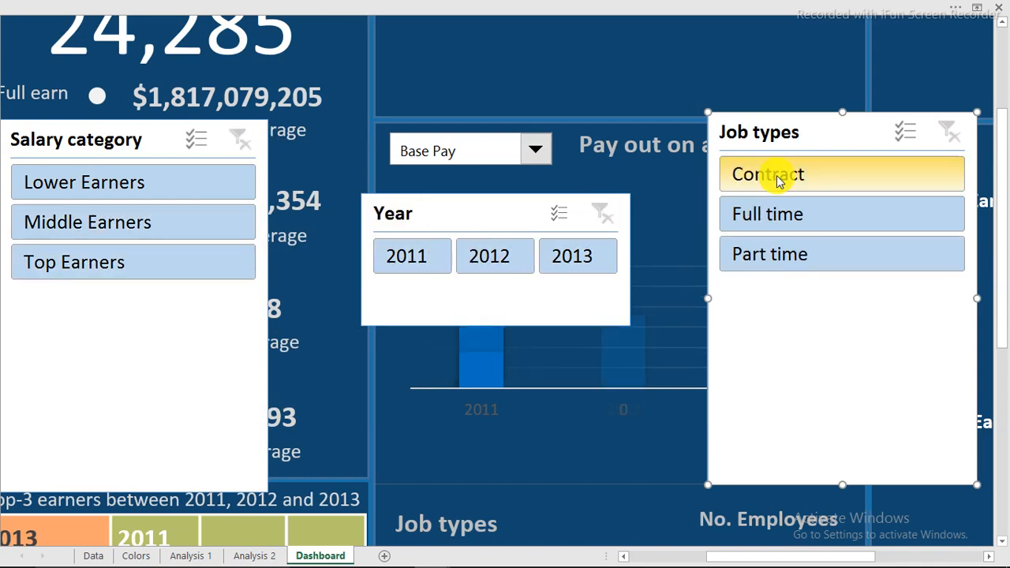
left_click(778, 176)
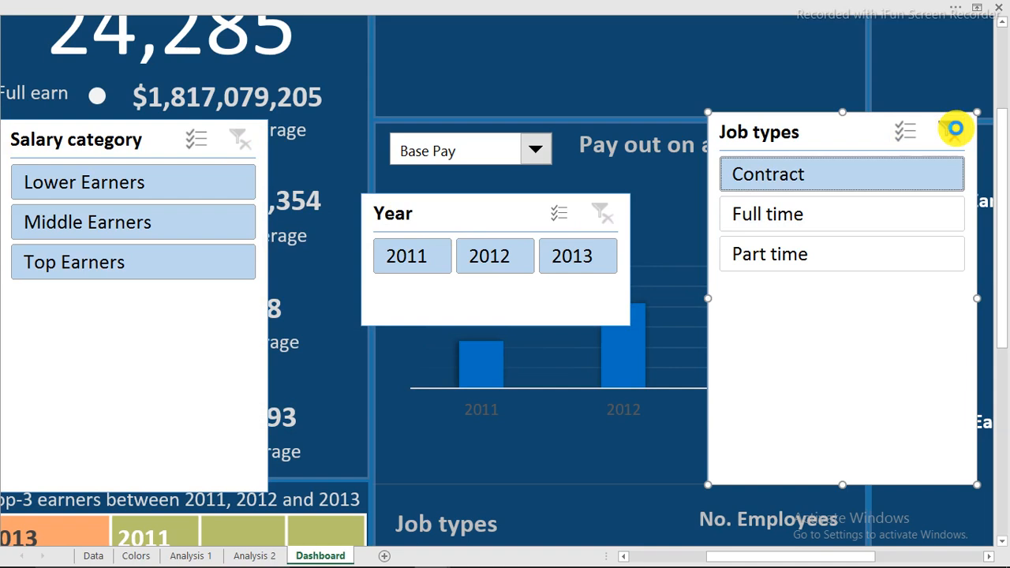
left_click(955, 129)
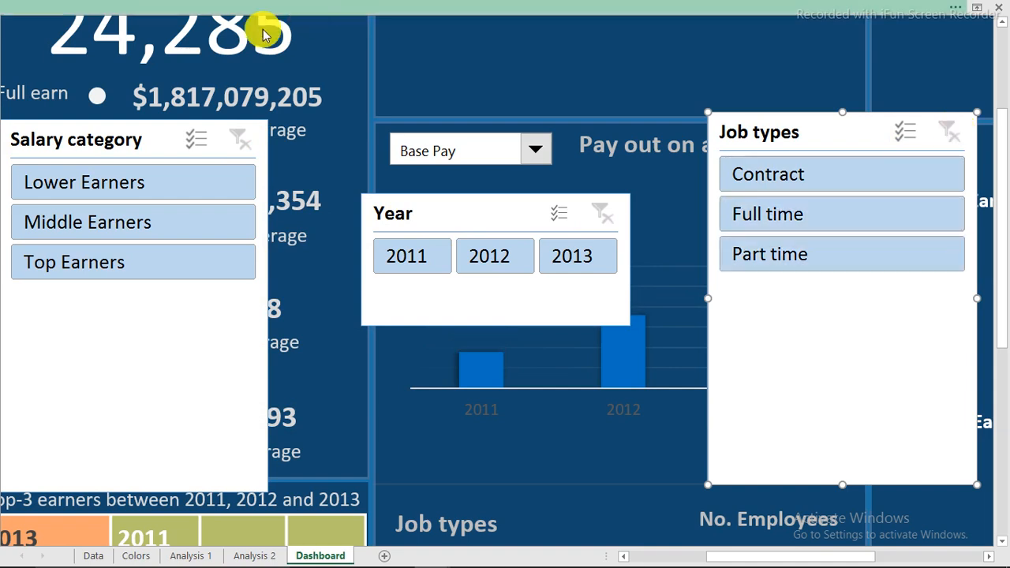
left_click(264, 8)
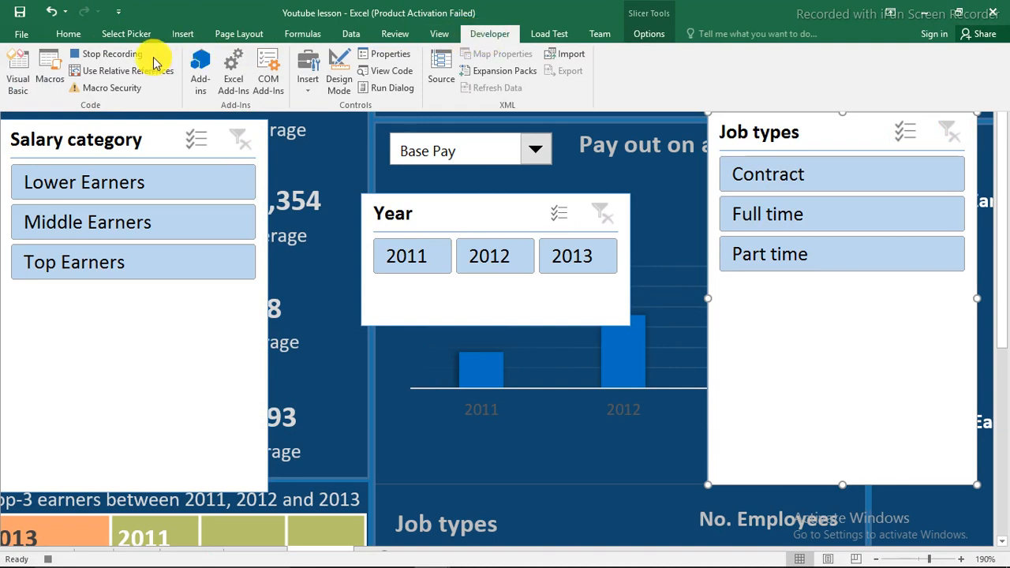
left_click(126, 53)
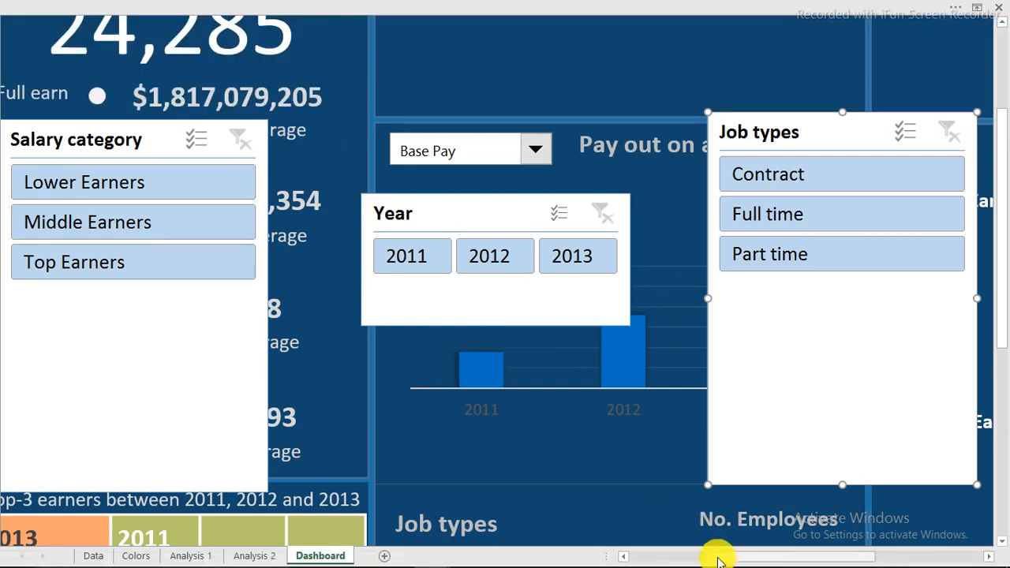
Assign the Clear_filters macro to the Clear shape above the Dashboard title and deselect the shape
left_click_drag(718, 560, 641, 560)
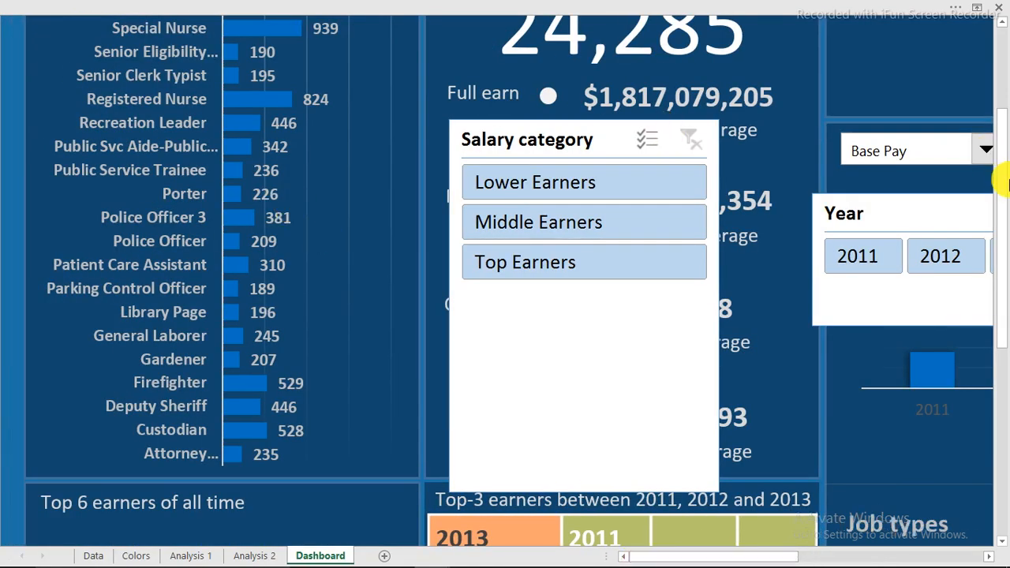
left_click_drag(1003, 181, 1001, 20)
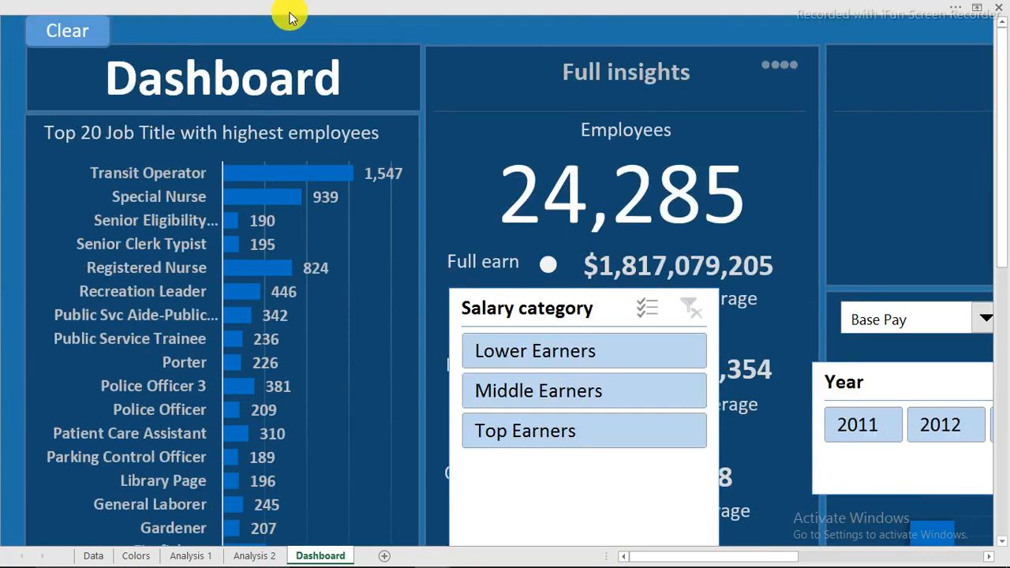
left_click(80, 32, "ctrl")
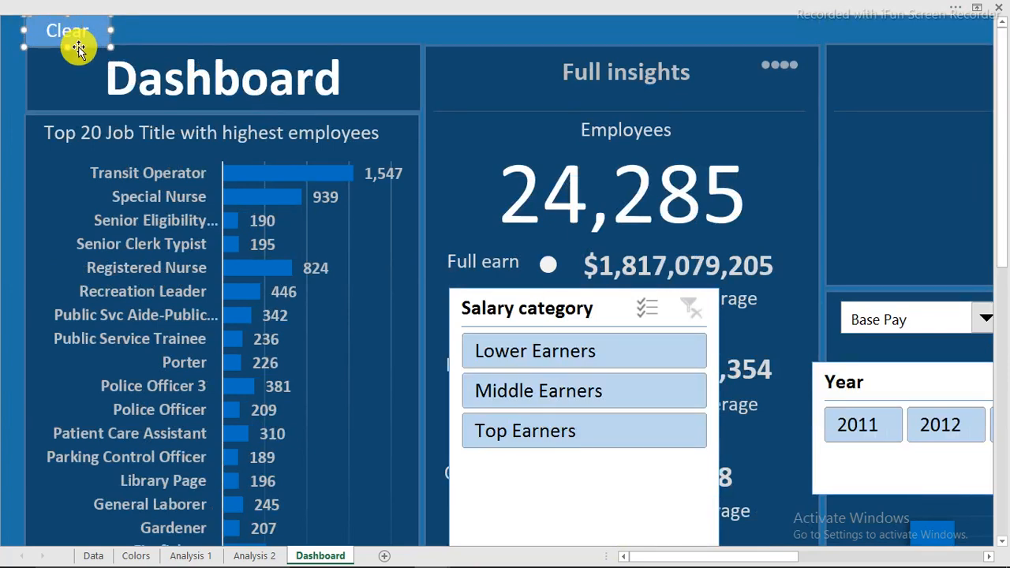
right_click(79, 47)
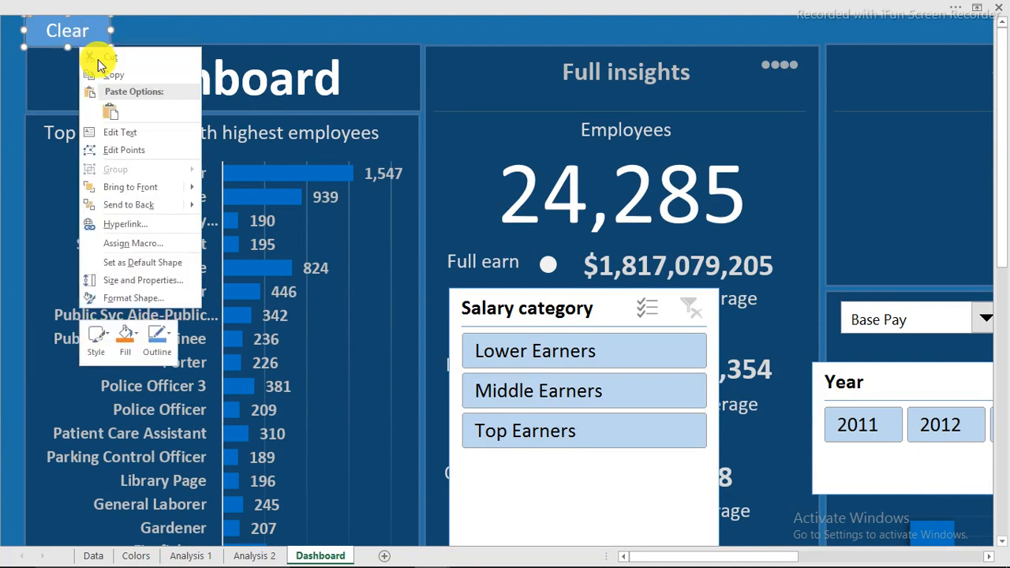
left_click(132, 245)
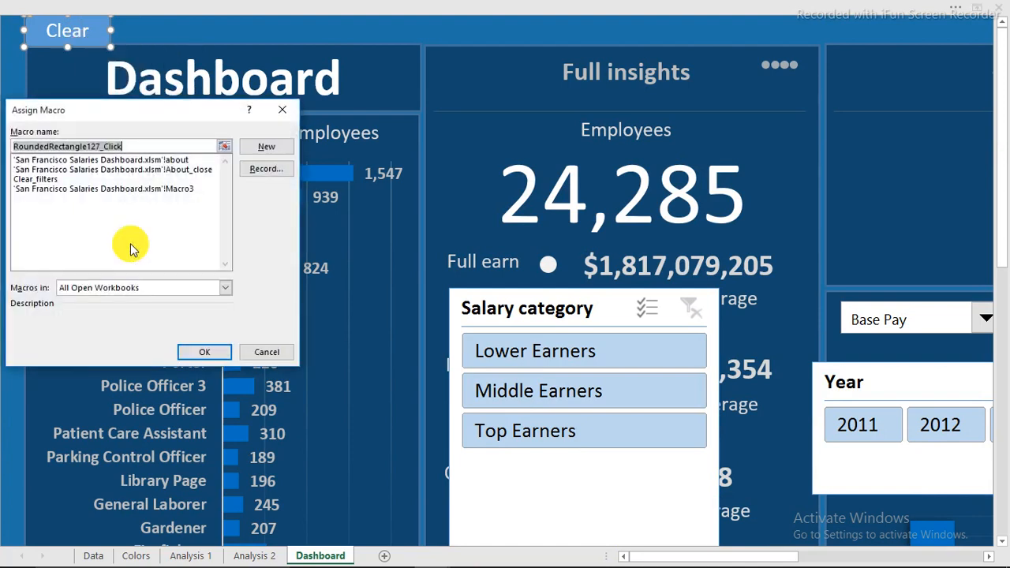
left_click(45, 180)
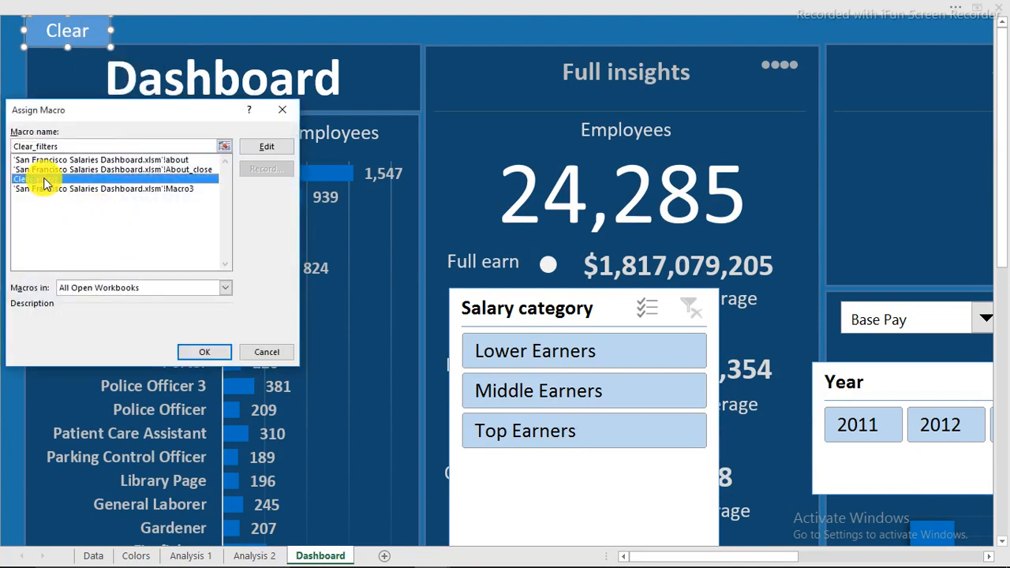
double_click(45, 180)
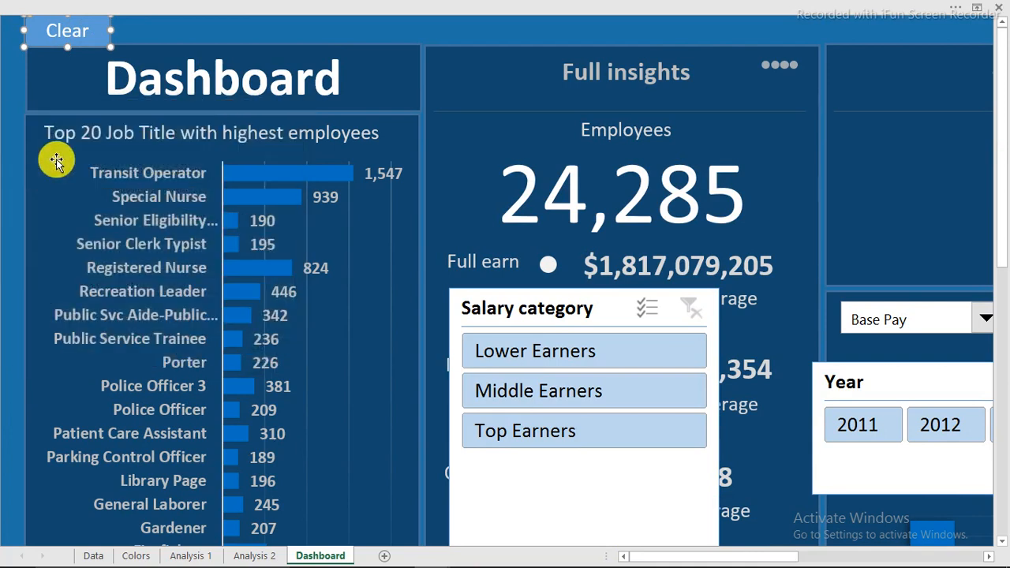
left_click(184, 29)
Test the Clear shape by filtering to Lower Earners and 2011, and running its macro to reset the slicers
left_click(594, 359)
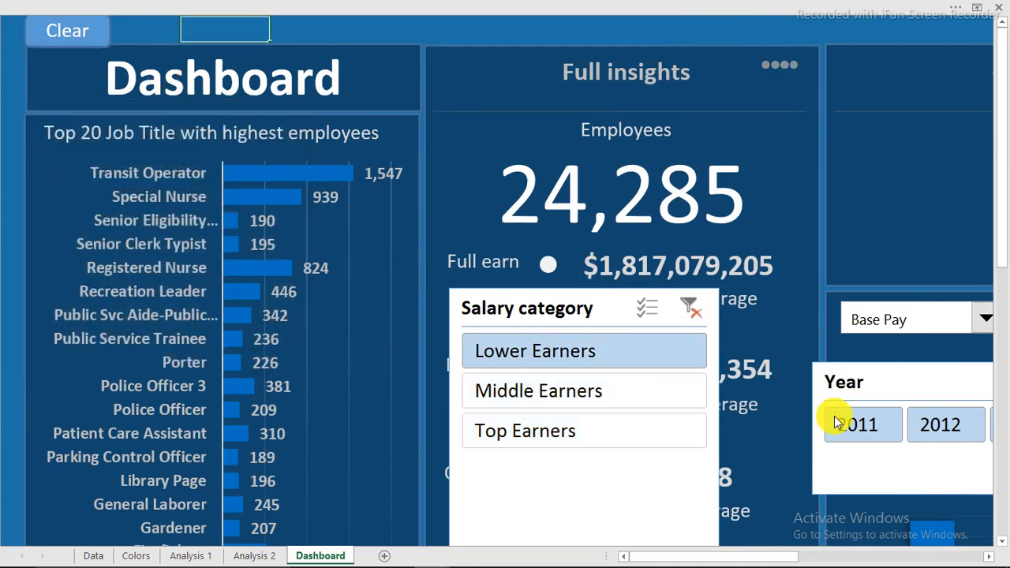
left_click(887, 432)
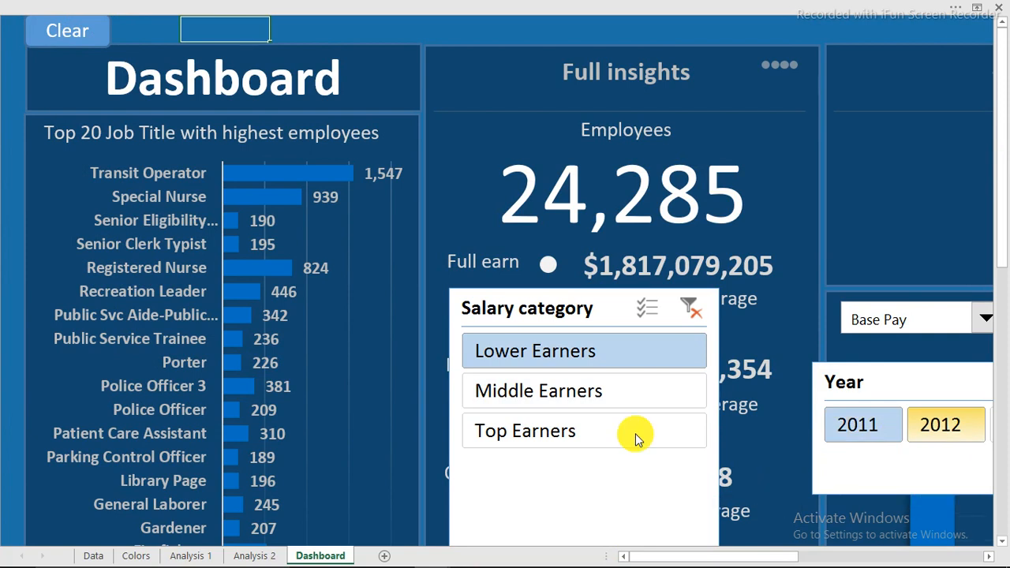
left_click(79, 32)
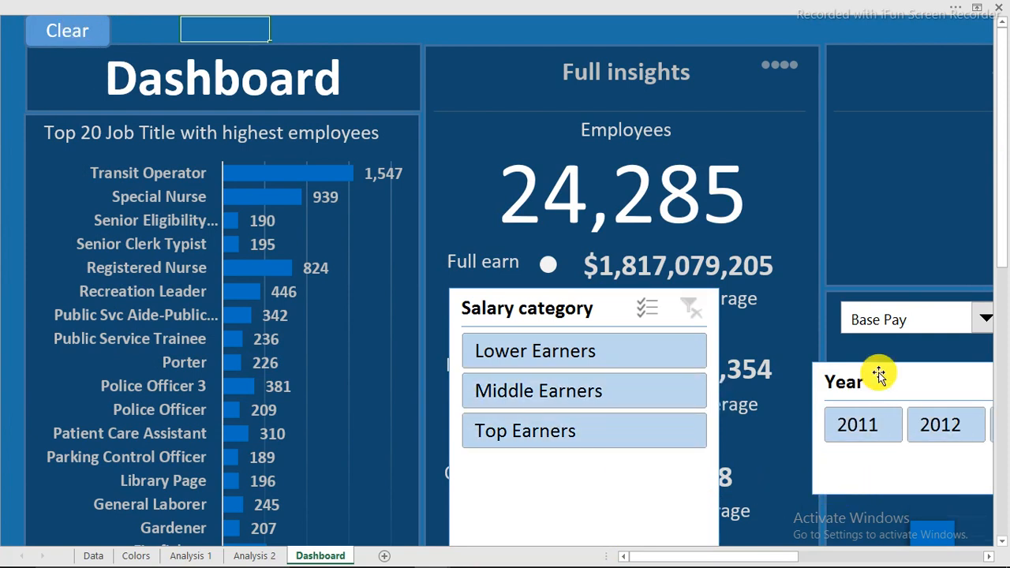
Move the Year slicer between the Full insights and Top paid job panels, and the Job types slicer over the Top 20 Job Title chart
left_click_drag(734, 557, 783, 557)
scroll(832, 389, "down", 2)
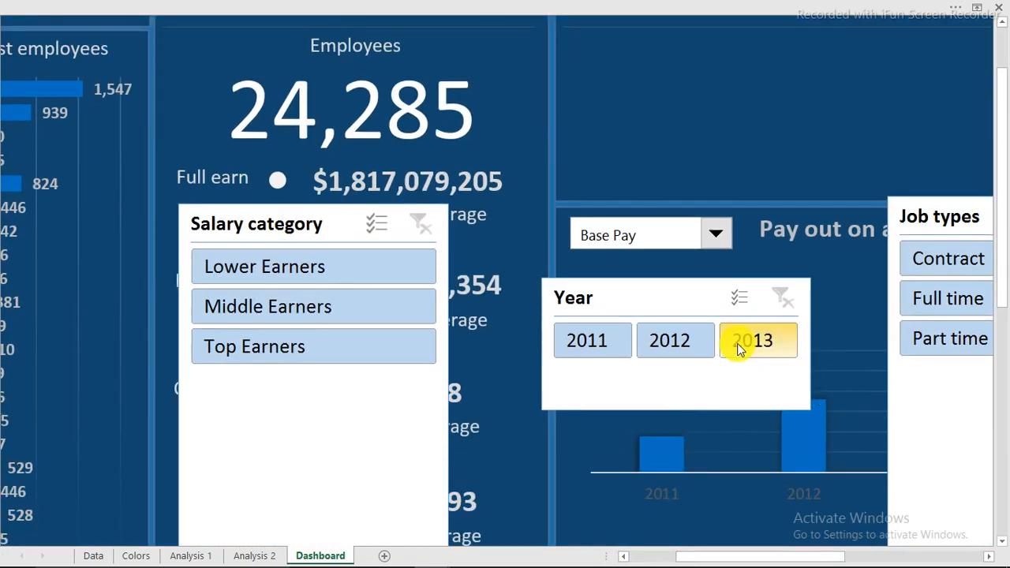
scroll(579, 250, "down", 1)
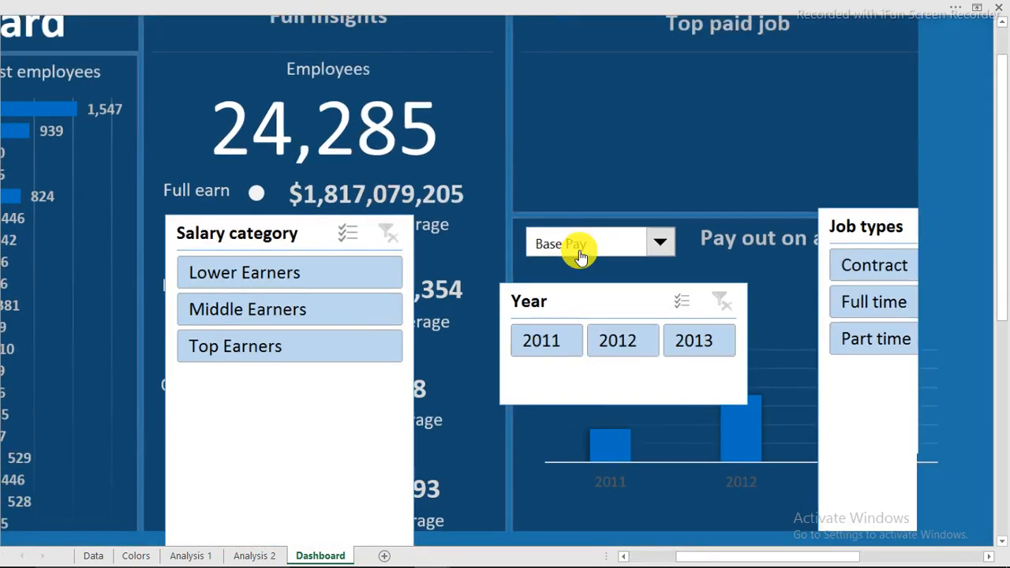
scroll(579, 250, "down", 1)
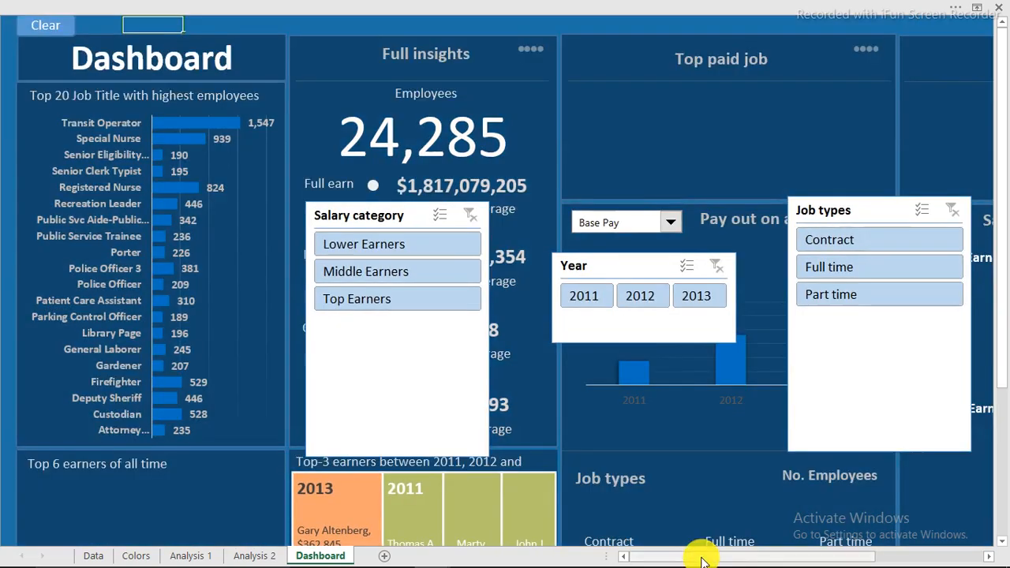
left_click_drag(701, 560, 668, 560)
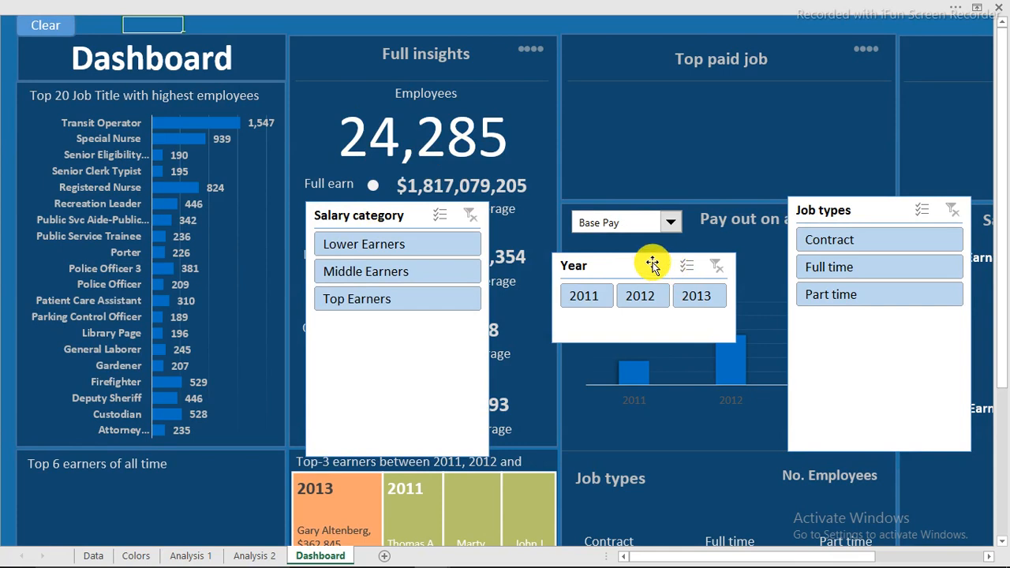
left_click_drag(652, 264, 547, 95)
left_click_drag(887, 205, 165, 179)
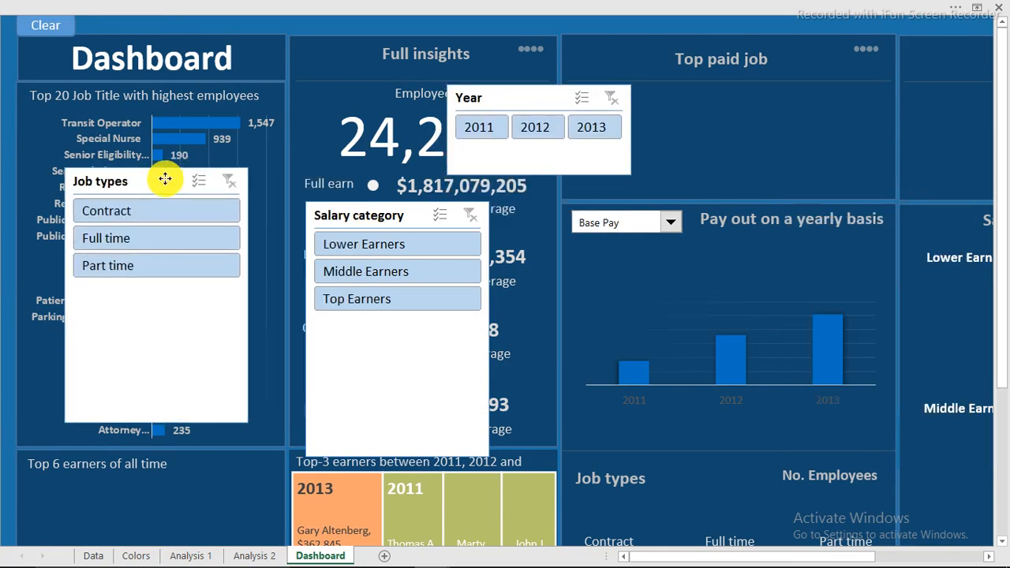
Add data labels to the yearly payout column chart and make the label text white
left_click(797, 318)
left_click(910, 261)
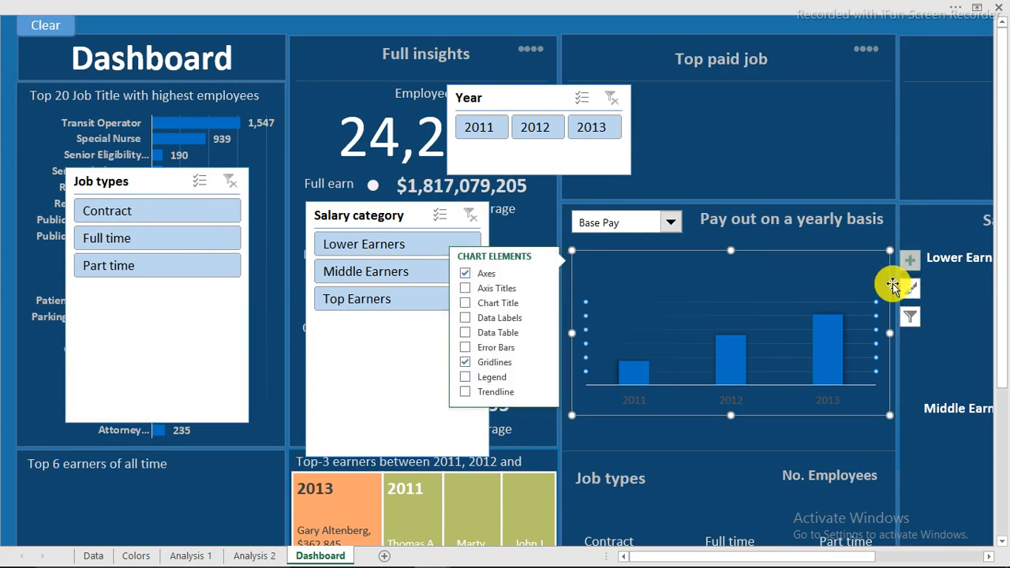
left_click(465, 318)
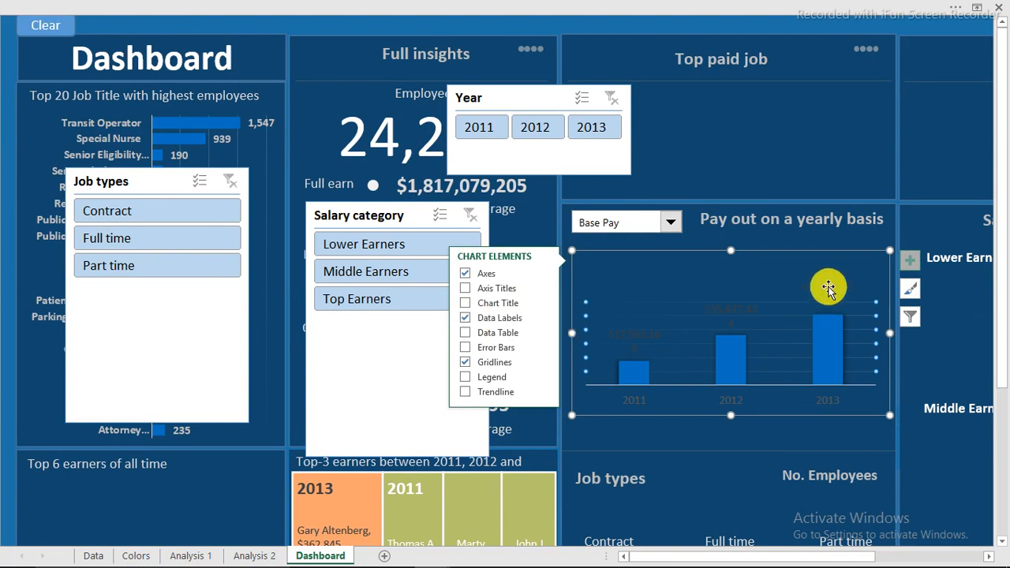
left_click(829, 288)
left_click(277, 15)
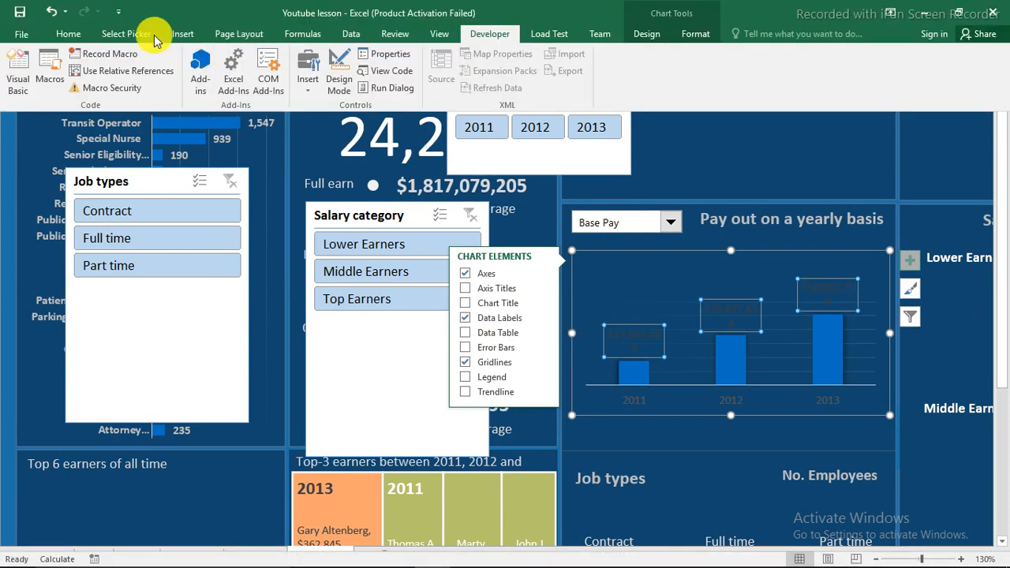
left_click(69, 33)
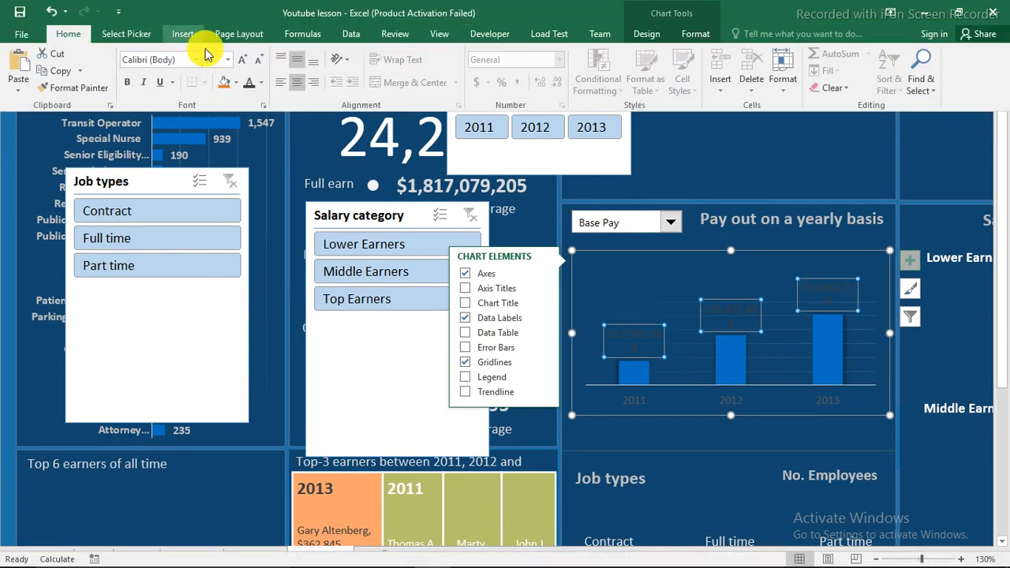
left_click(261, 83)
left_click(251, 134)
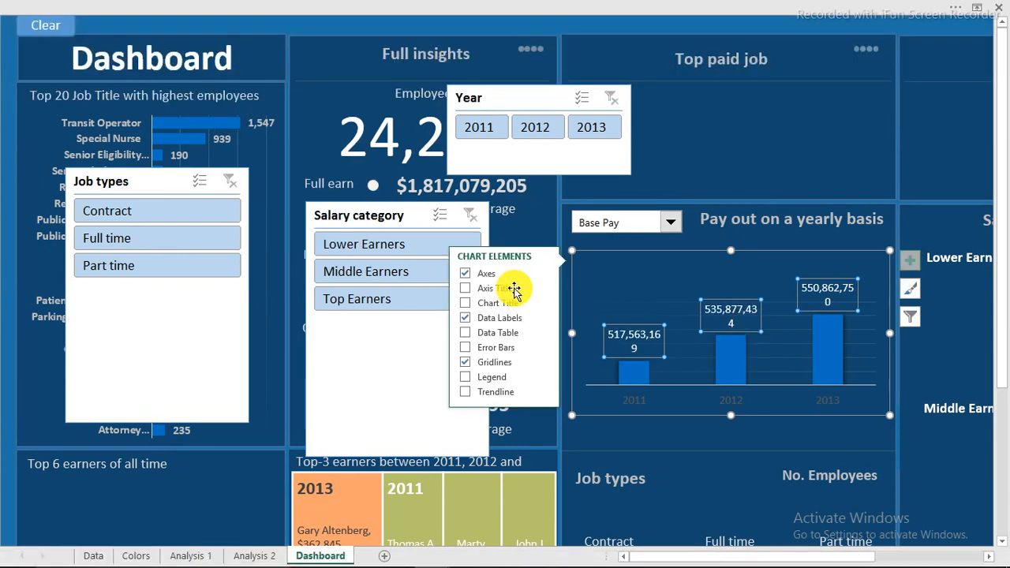
left_click(652, 22)
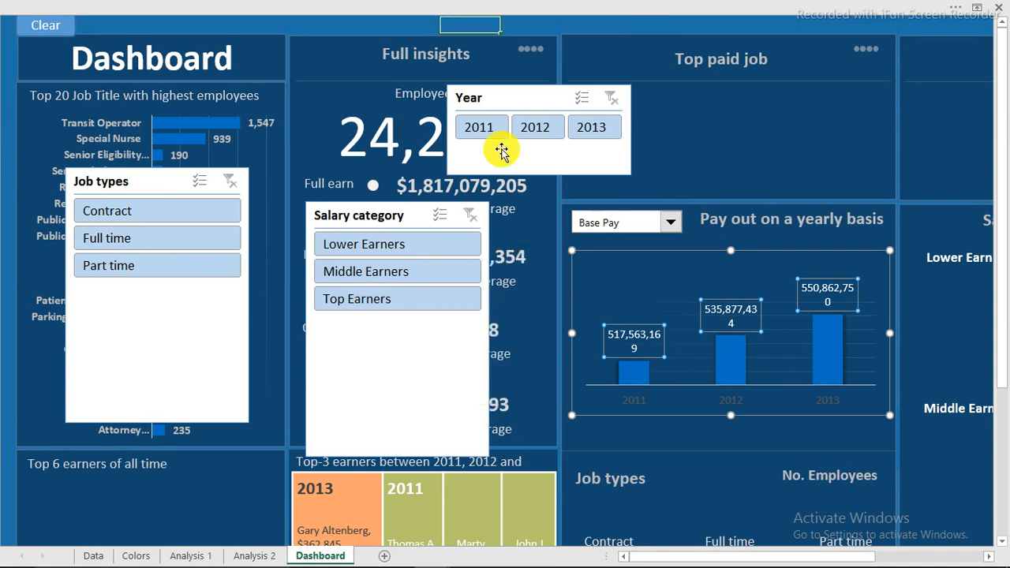
Test the slicers by filtering to Lower Earners and 2012, and reset them with the dashboard's Clear macro
left_click(410, 247)
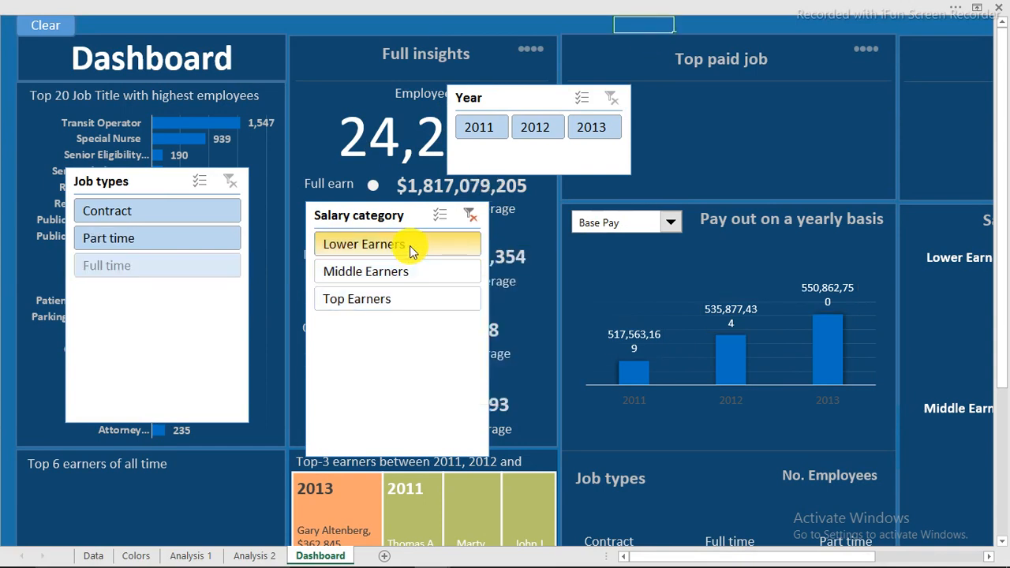
left_click(537, 136)
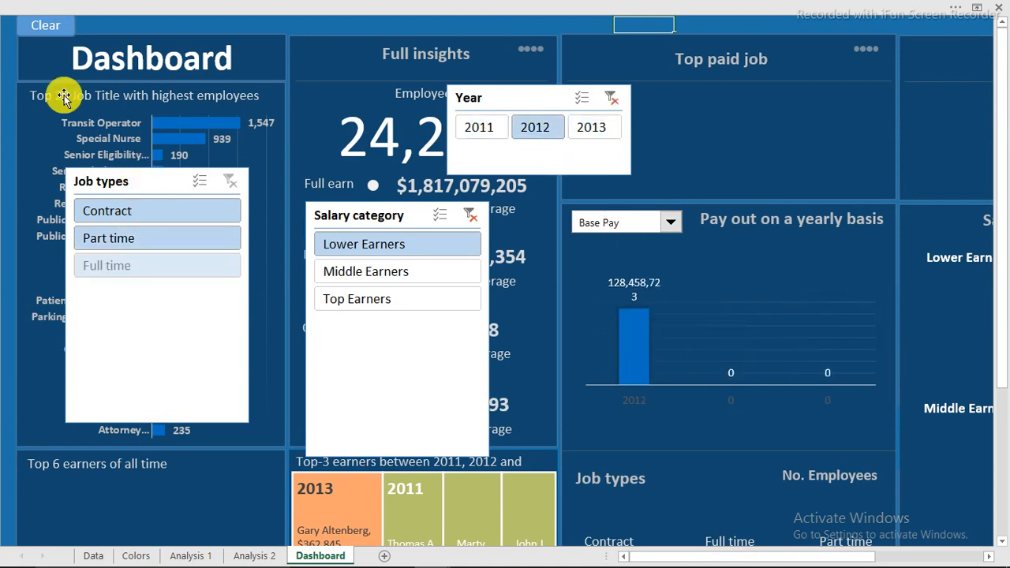
left_click(52, 30)
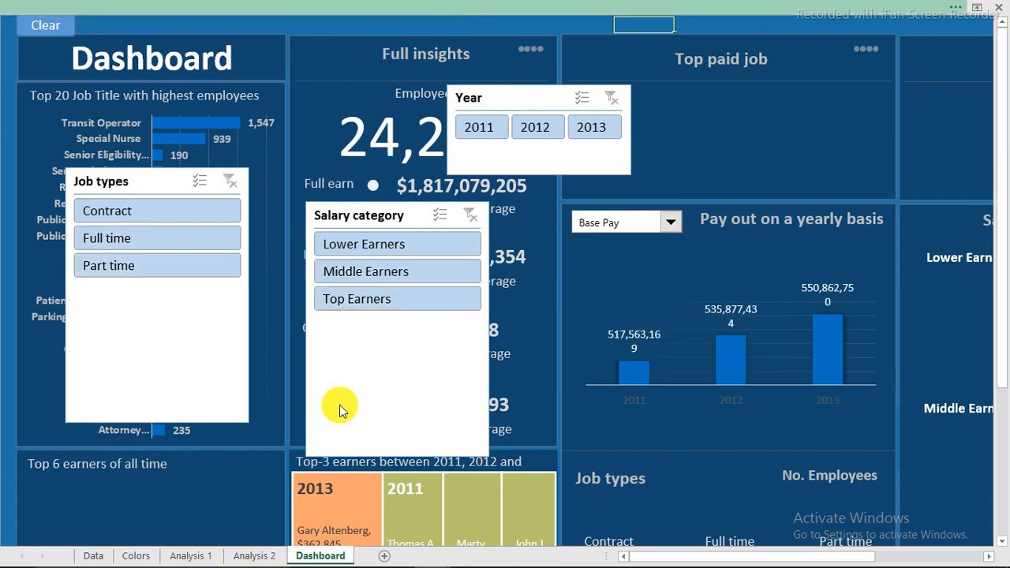
Examine the Clear_filters macro code in Module1 of the Youtube lesson VBA project and close the code editor
key("ctrl+shift+F1")
left_click(495, 35)
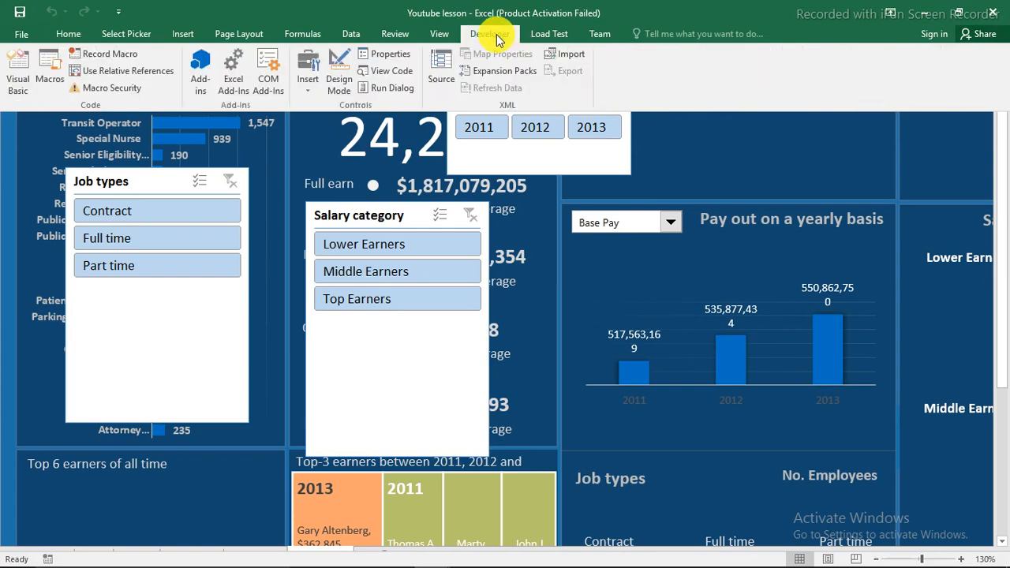
key("ctrl+shift+F1")
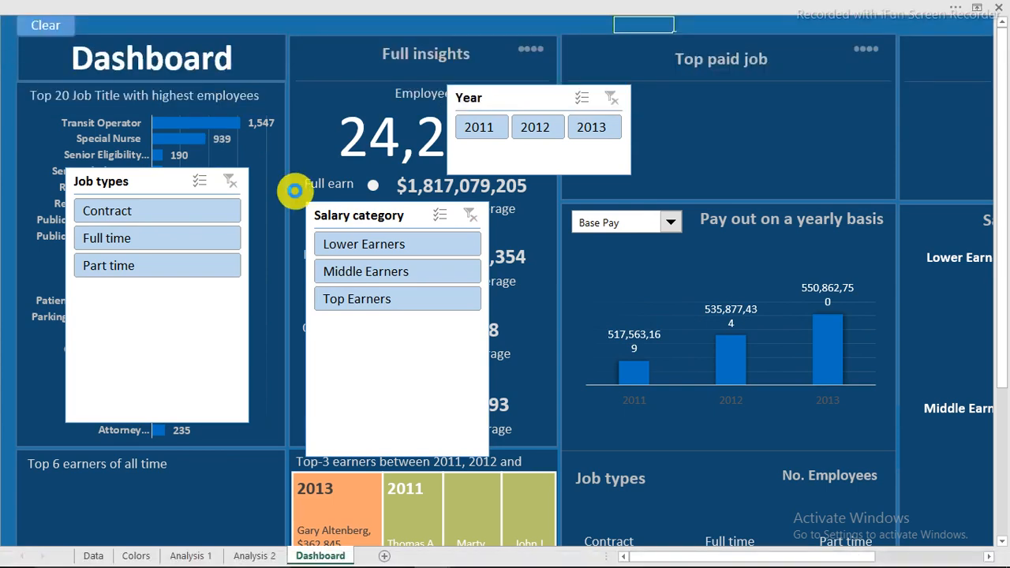
key("alt+F11")
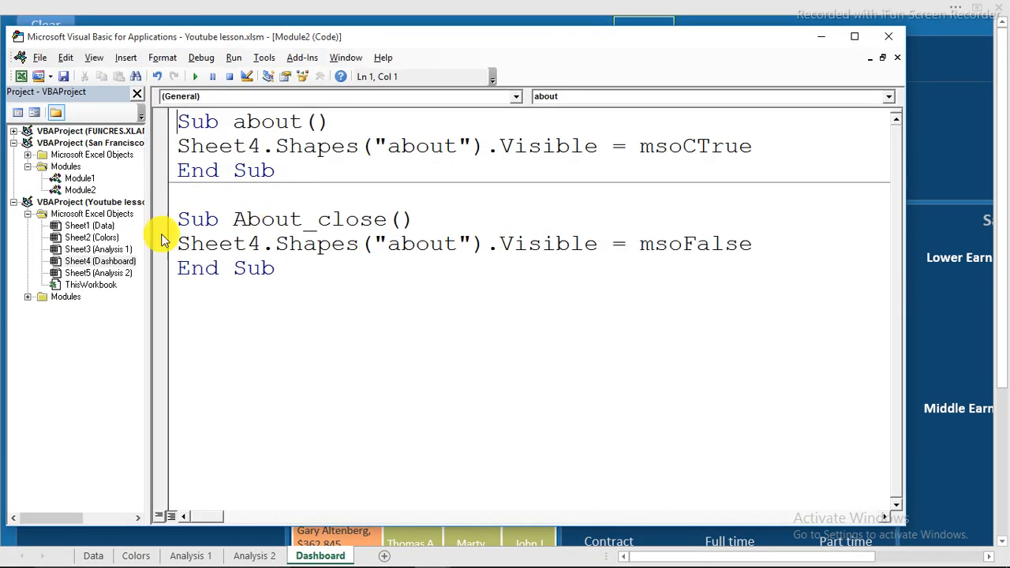
double_click(65, 298)
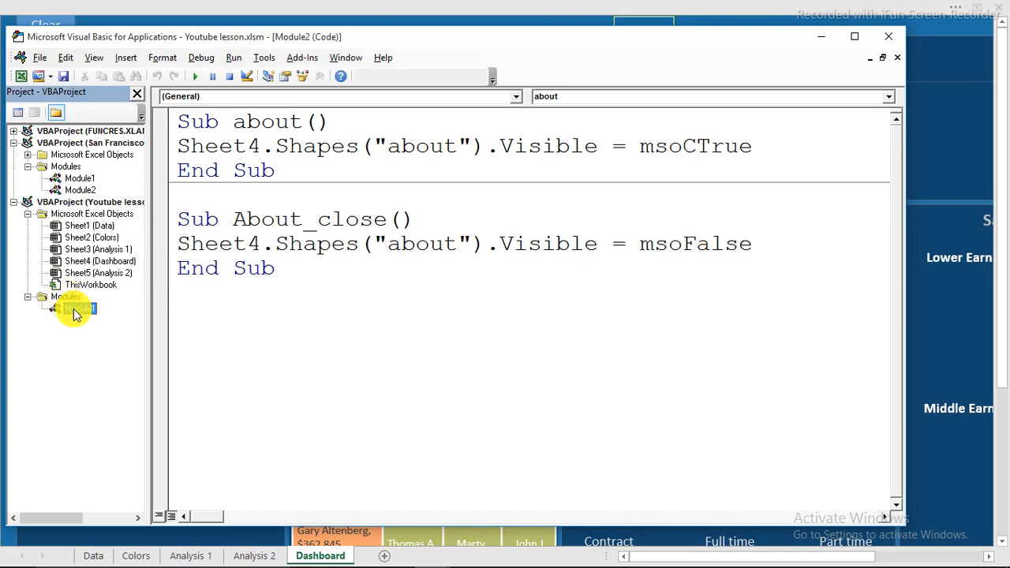
double_click(76, 310)
scroll(480, 299, "down", 4)
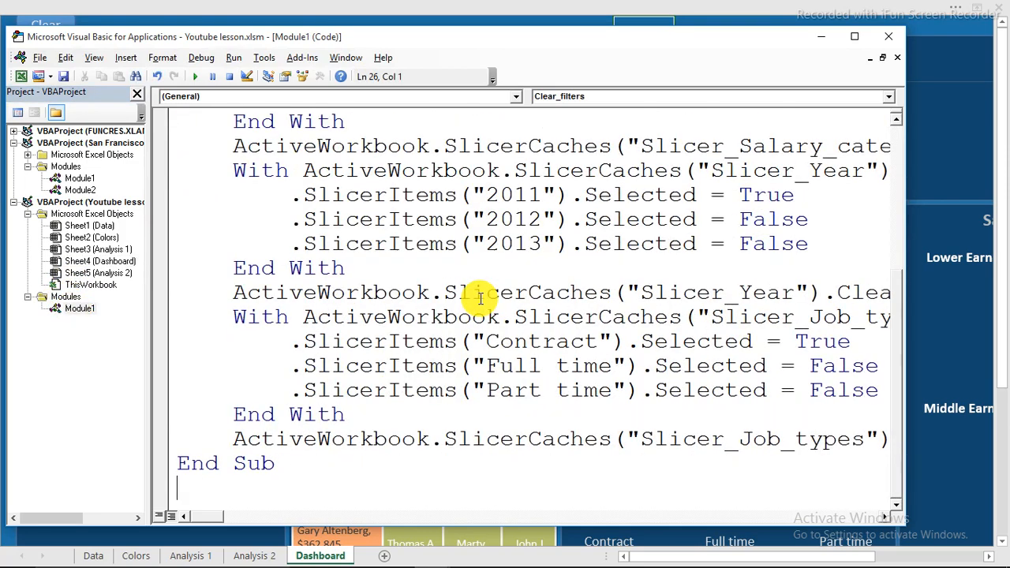
scroll(480, 298, "up", 4)
scroll(480, 298, "down", 4)
scroll(480, 299, "up", 4)
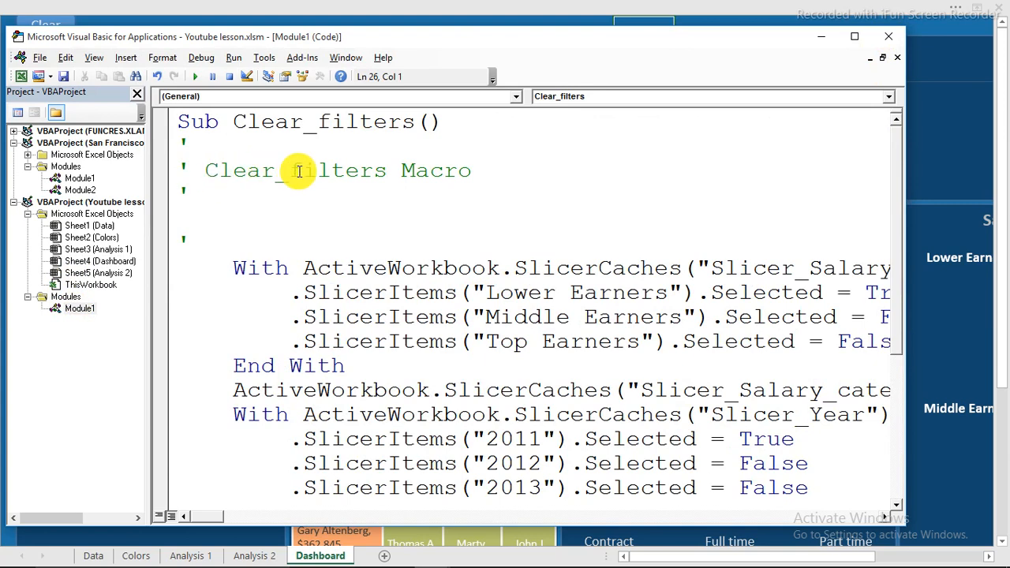
scroll(525, 275, "down", 3)
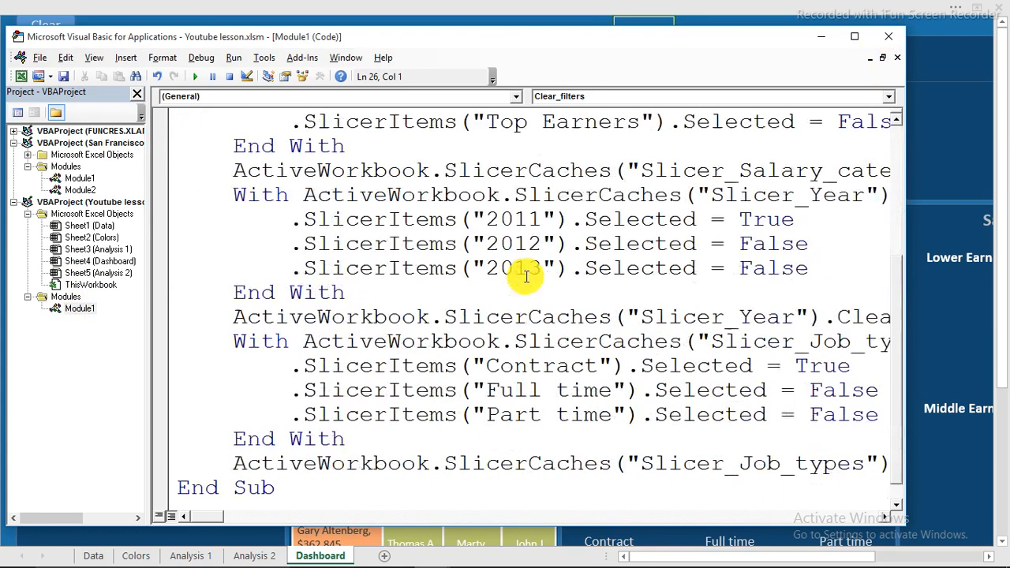
scroll(526, 275, "down", 1)
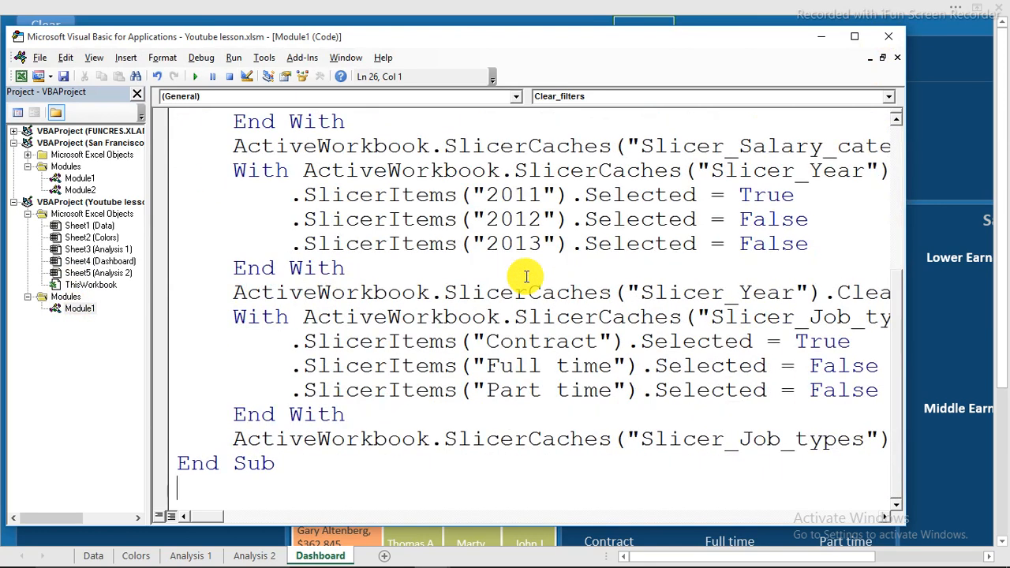
left_click(898, 38)
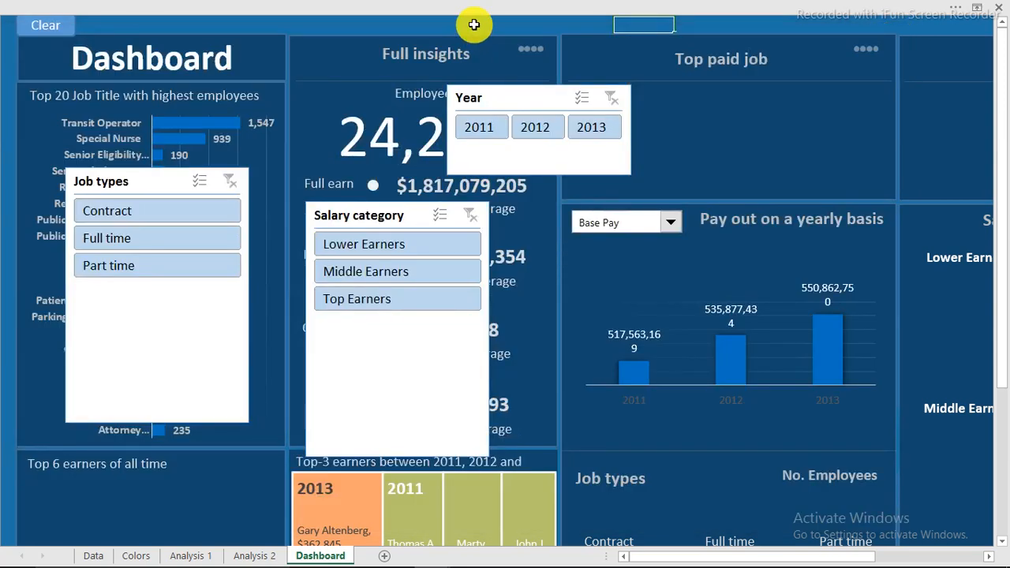
Move the Year slicer to the lower edge of the yearly payout chart and hide its header and items with no data
left_click(519, 97)
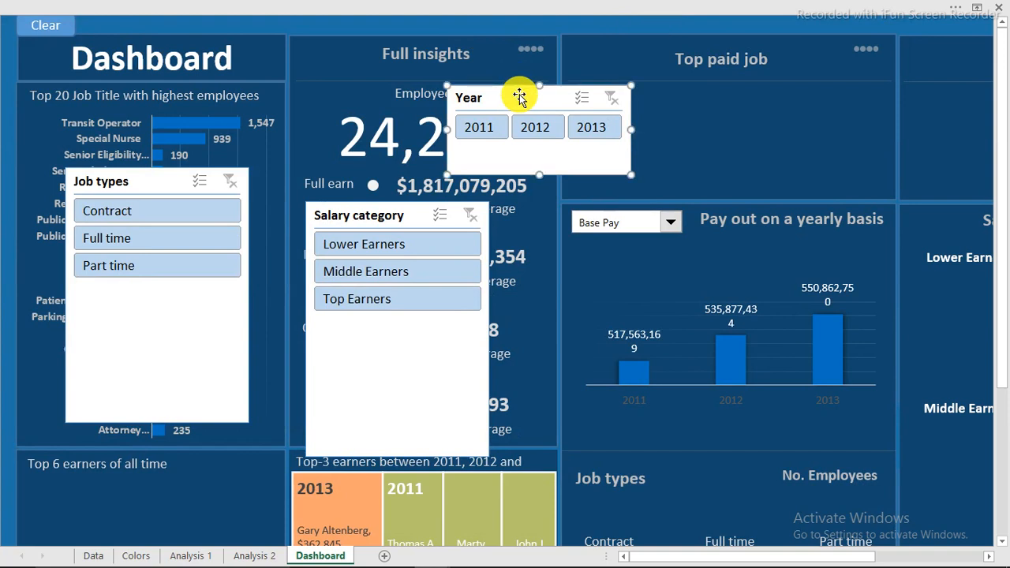
left_click_drag(520, 95, 651, 401)
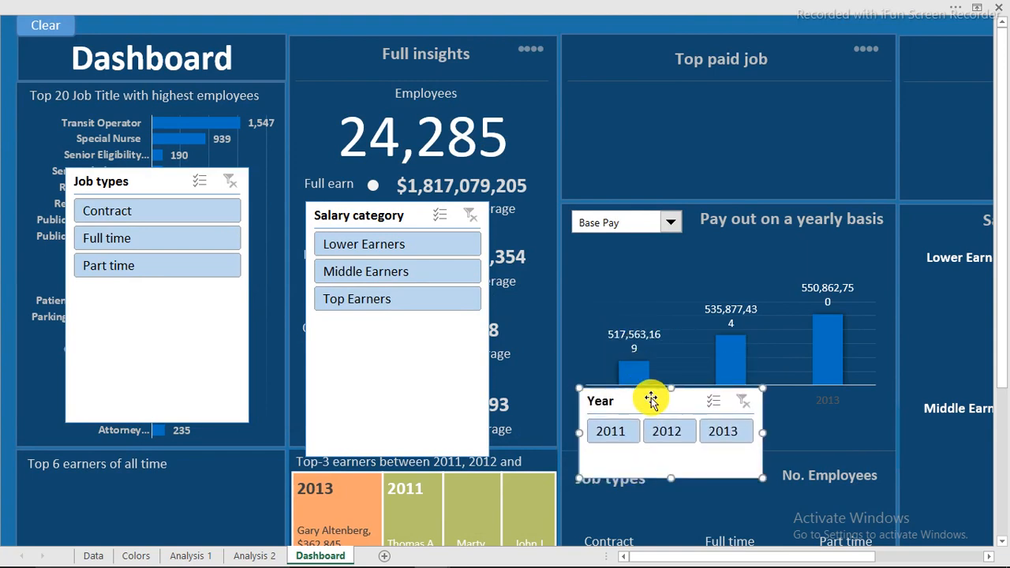
right_click(651, 401)
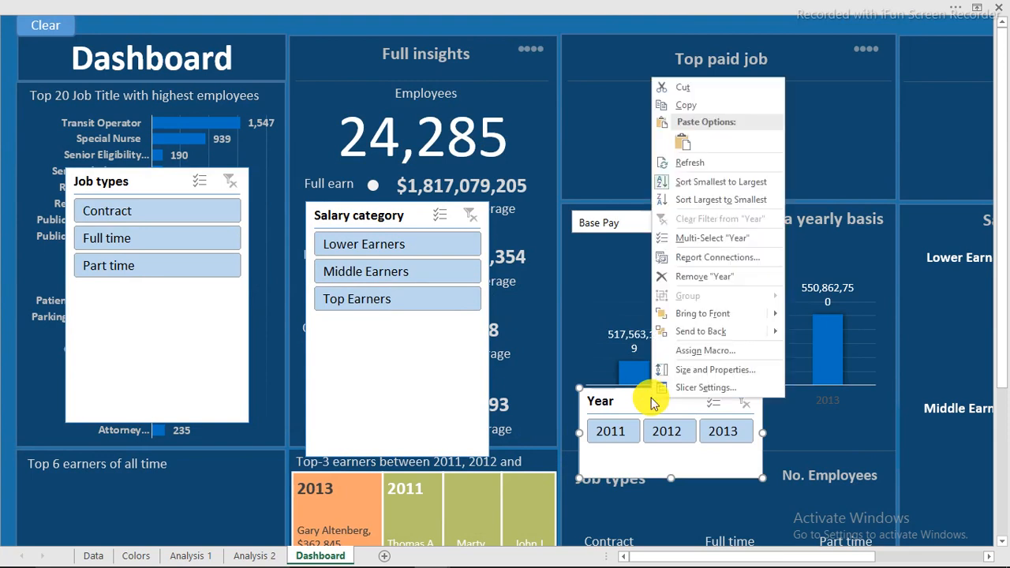
left_click(699, 387)
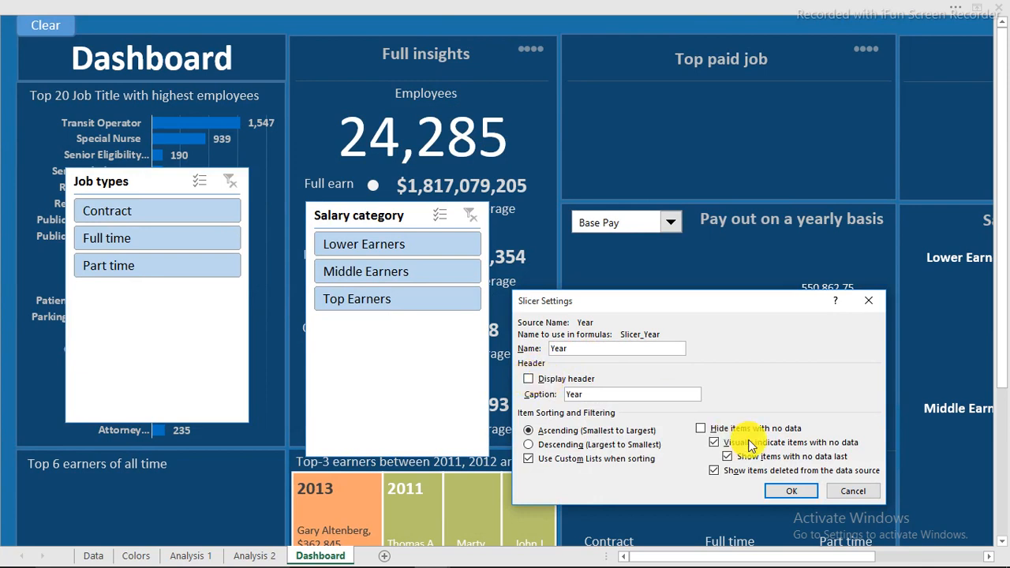
left_click(701, 429)
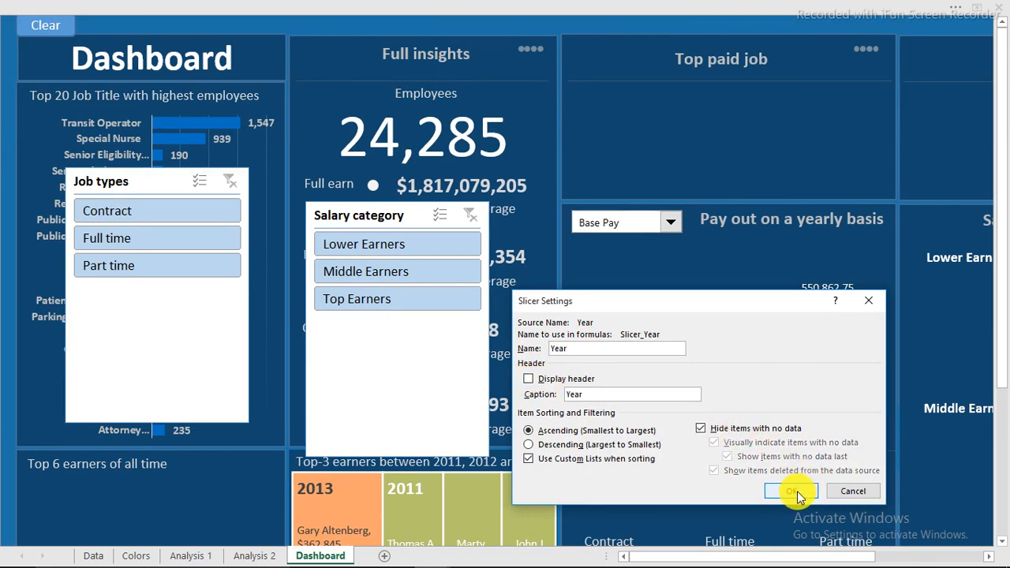
left_click(792, 491)
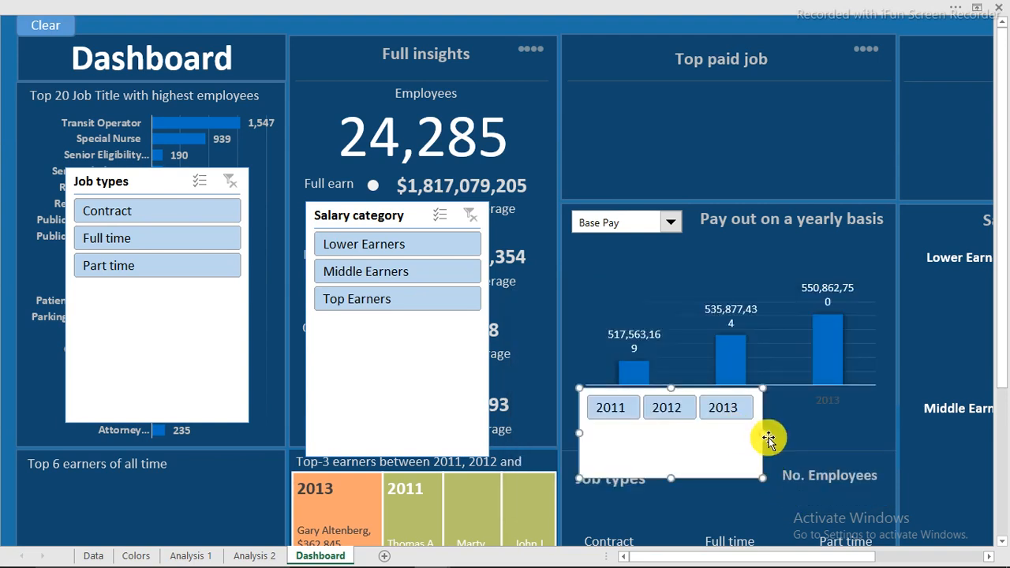
Widen the Year slicer and shift it down below the payout chart, and delete the chart's year axis labels
left_click_drag(763, 435, 890, 431)
left_click_drag(828, 435, 818, 496)
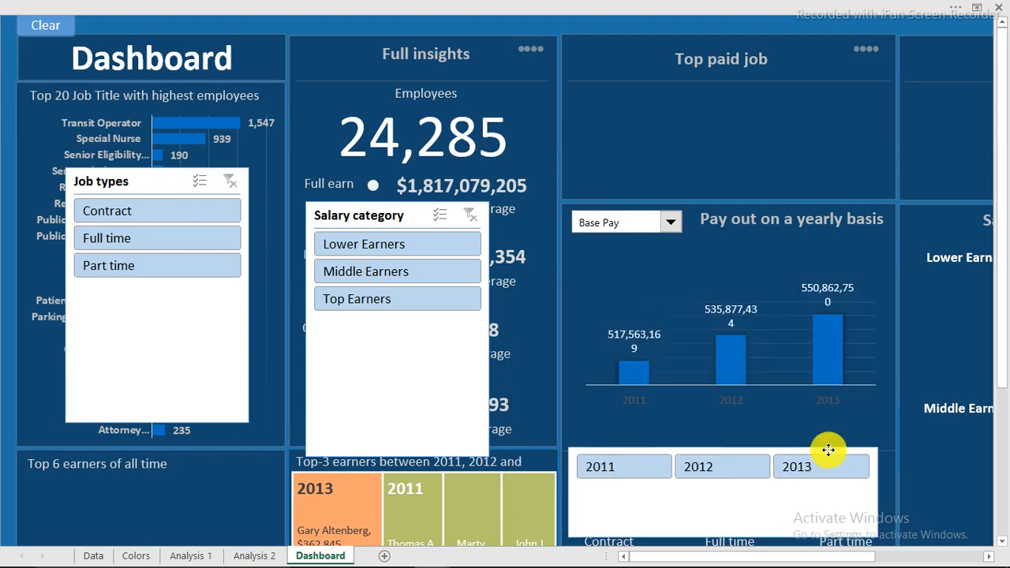
left_click(835, 401)
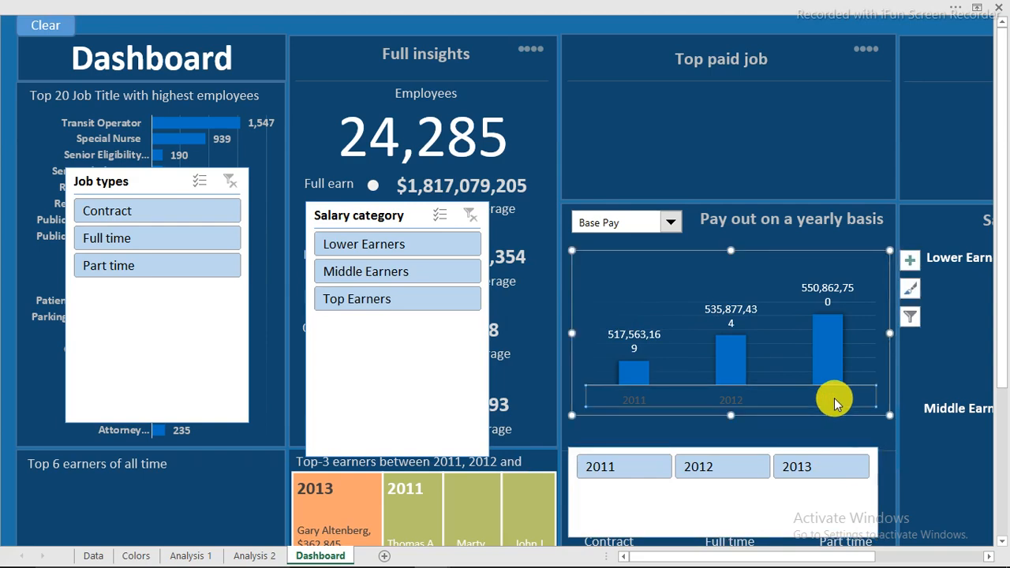
Place the Year slicer directly beneath the chart's columns, shorten it to one row of year buttons and widen it slightly
scroll(833, 400, "up", 1, "ctrl")
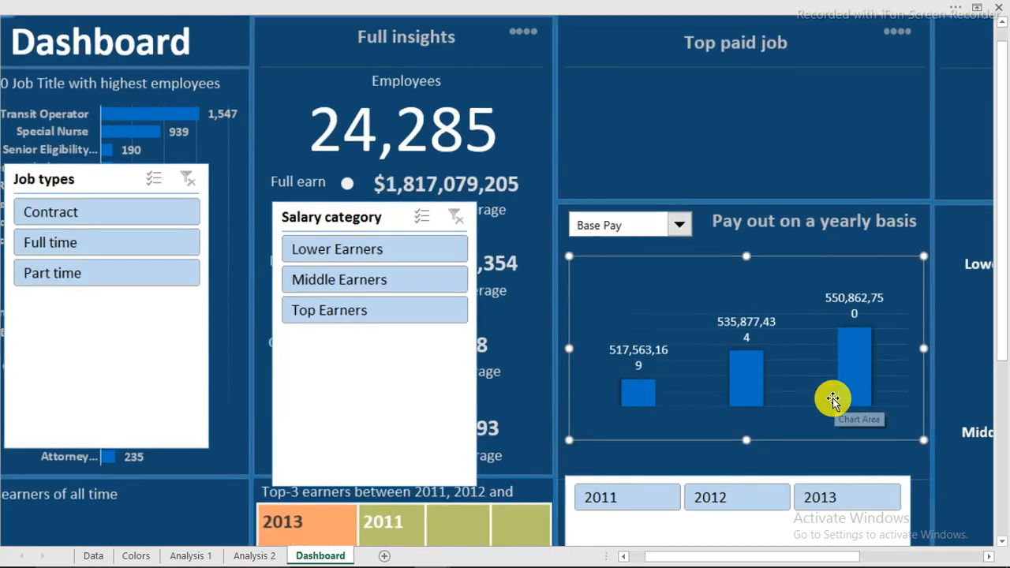
scroll(834, 399, "up", 2, "ctrl")
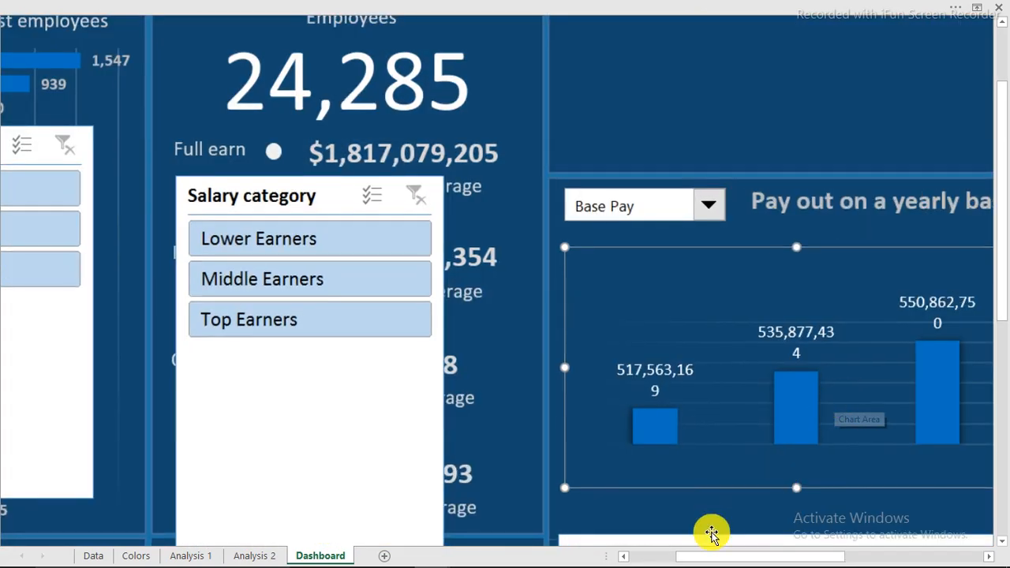
left_click_drag(710, 556, 756, 555)
scroll(751, 529, "down", 3)
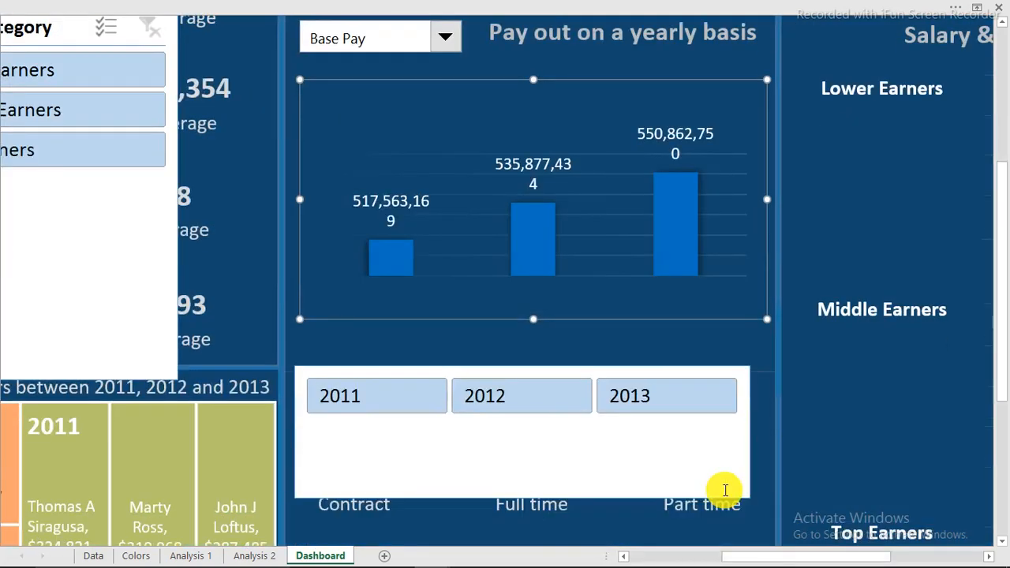
left_click(641, 365)
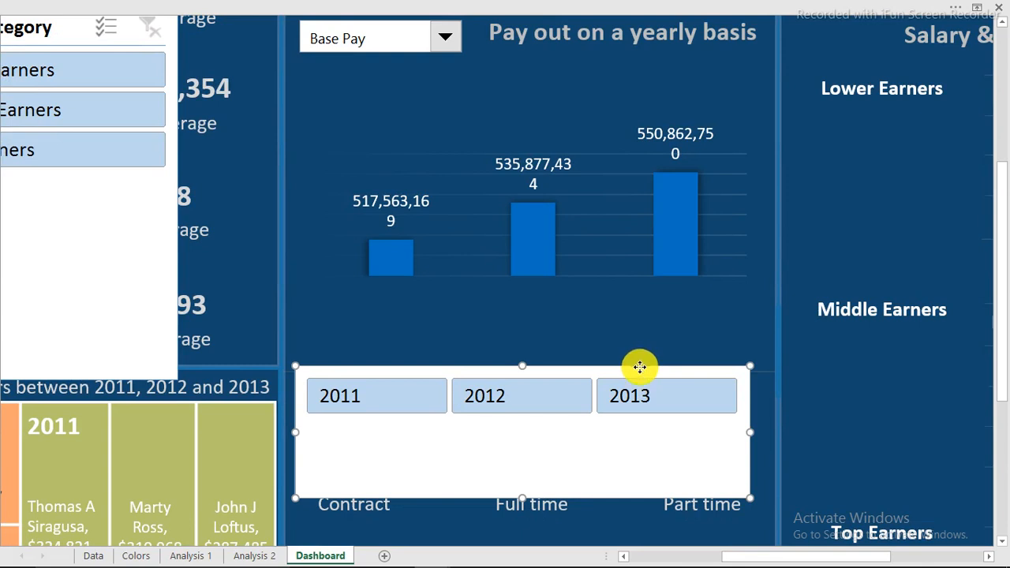
left_click_drag(640, 367, 658, 280)
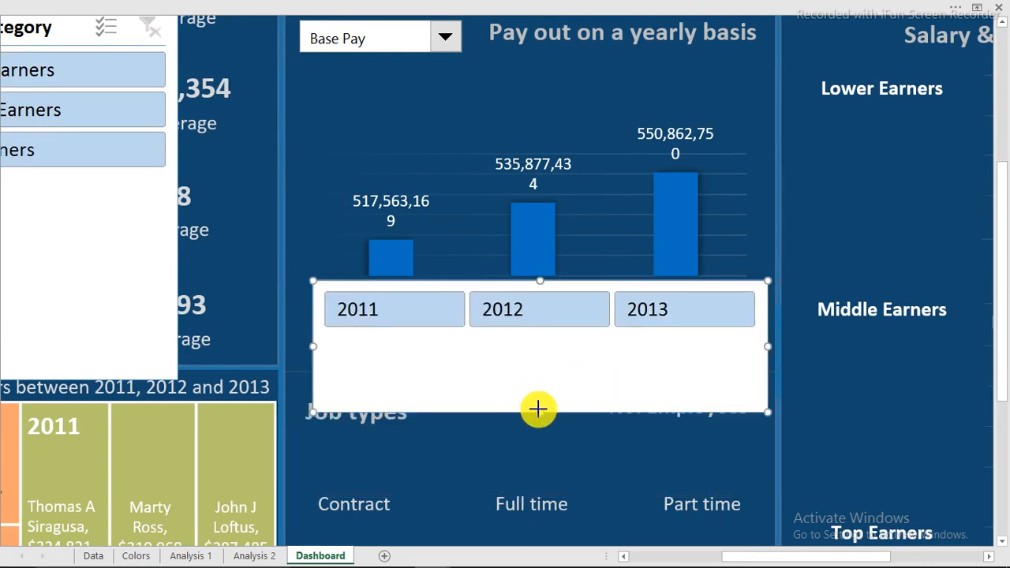
left_click_drag(538, 408, 538, 330)
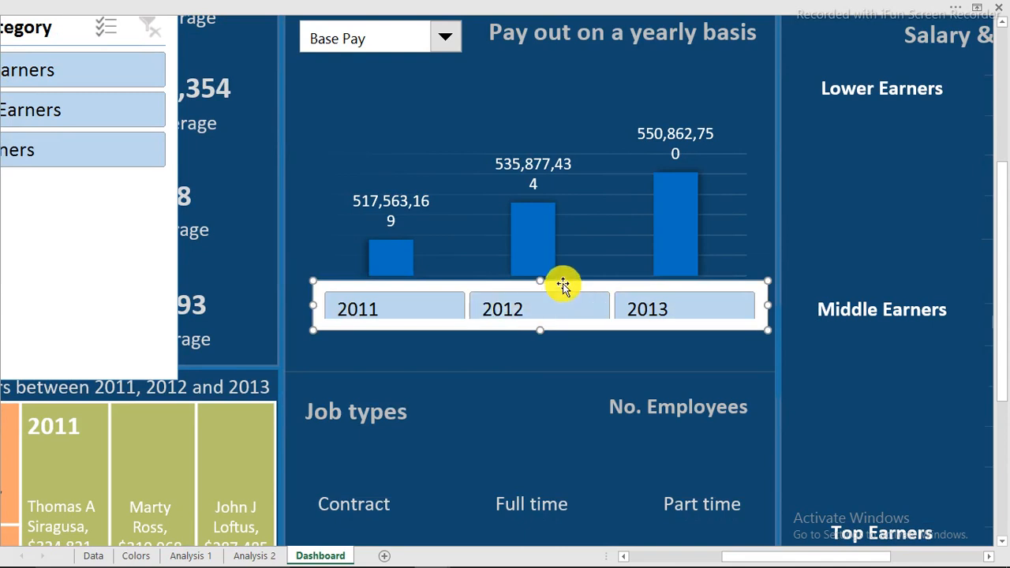
left_click_drag(563, 284, 568, 282)
left_click_drag(770, 303, 780, 302)
left_click_drag(729, 278, 735, 276)
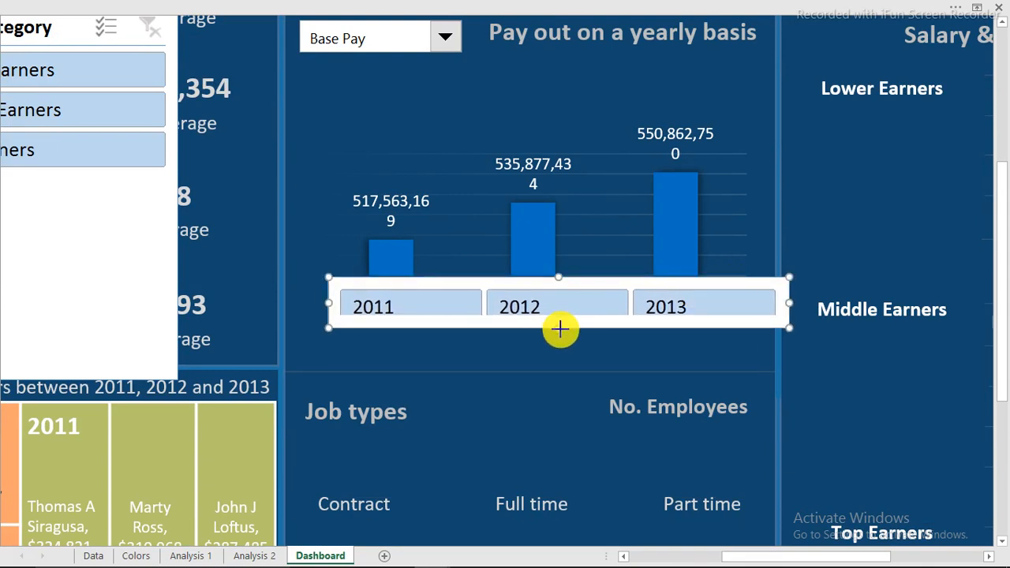
left_click_drag(561, 329, 560, 331)
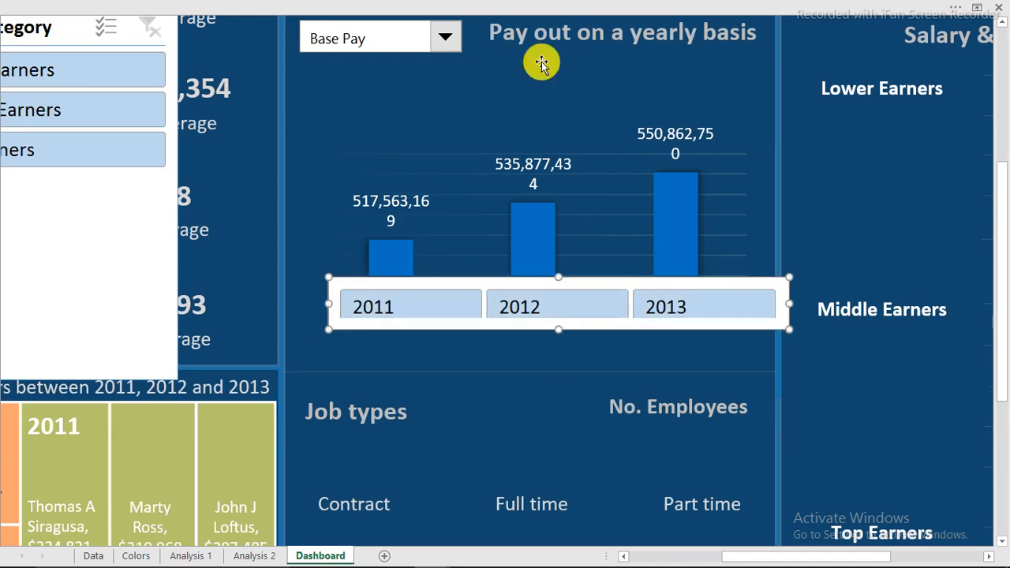
Apply the dark blue custom slicer style to the Year slicer below the yearly payout chart and deselect it
left_click(542, 8)
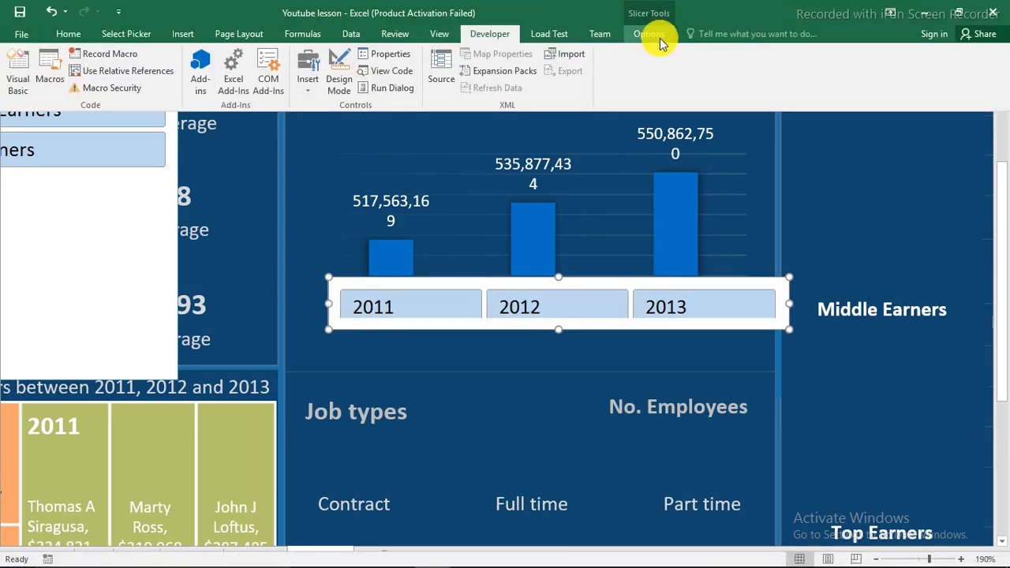
left_click(647, 33)
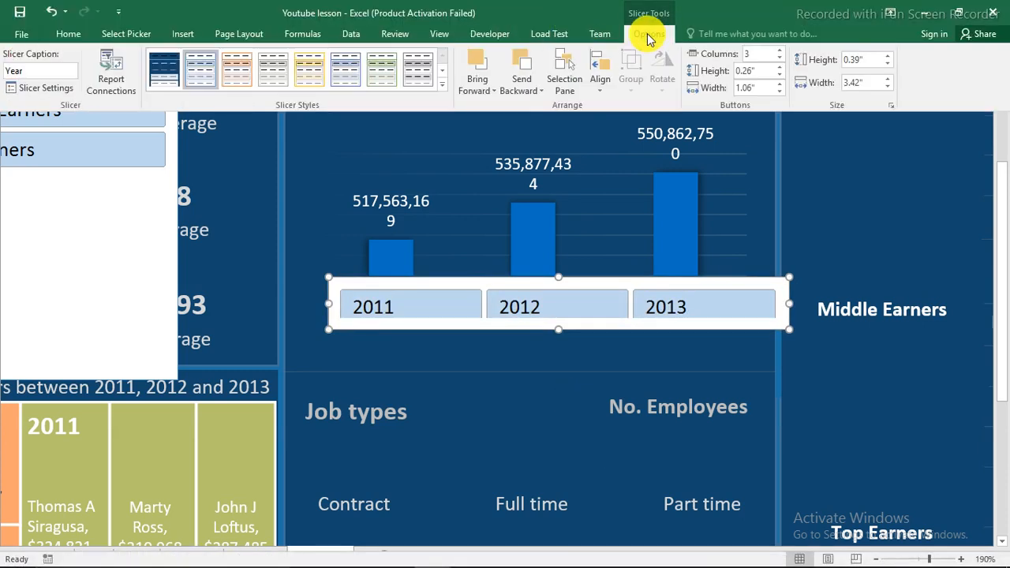
left_click(164, 66)
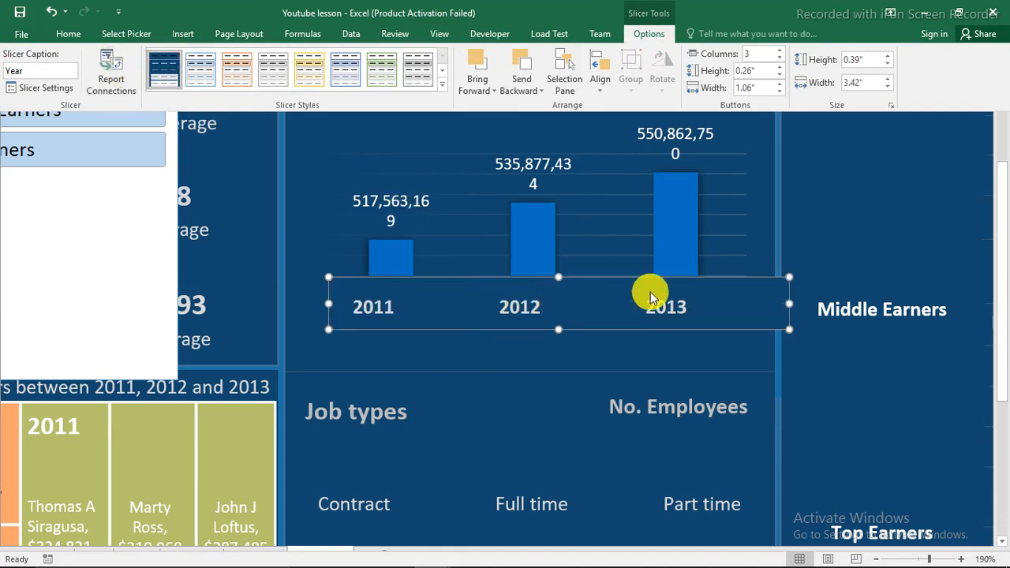
left_click(894, 234)
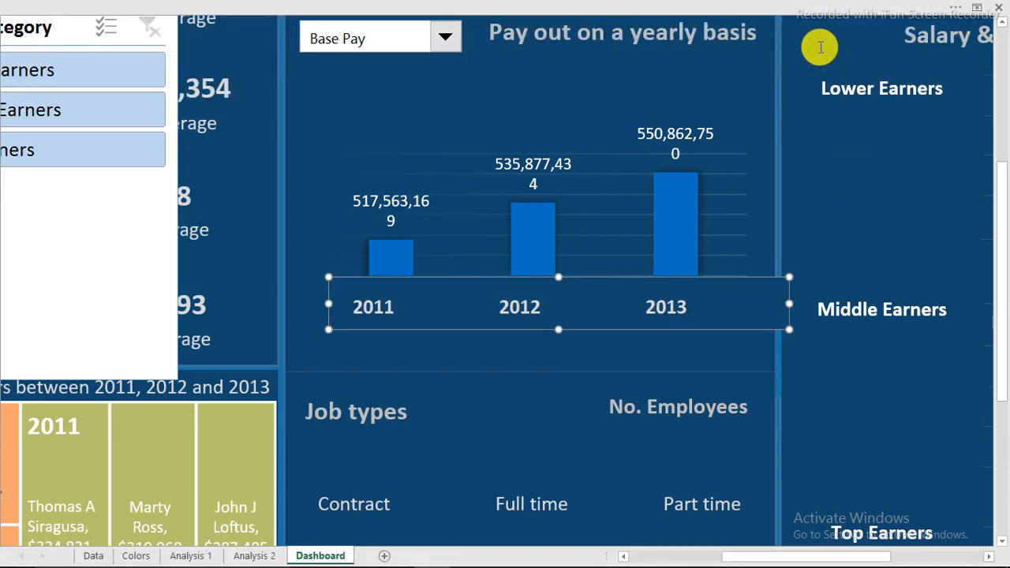
left_click(815, 216)
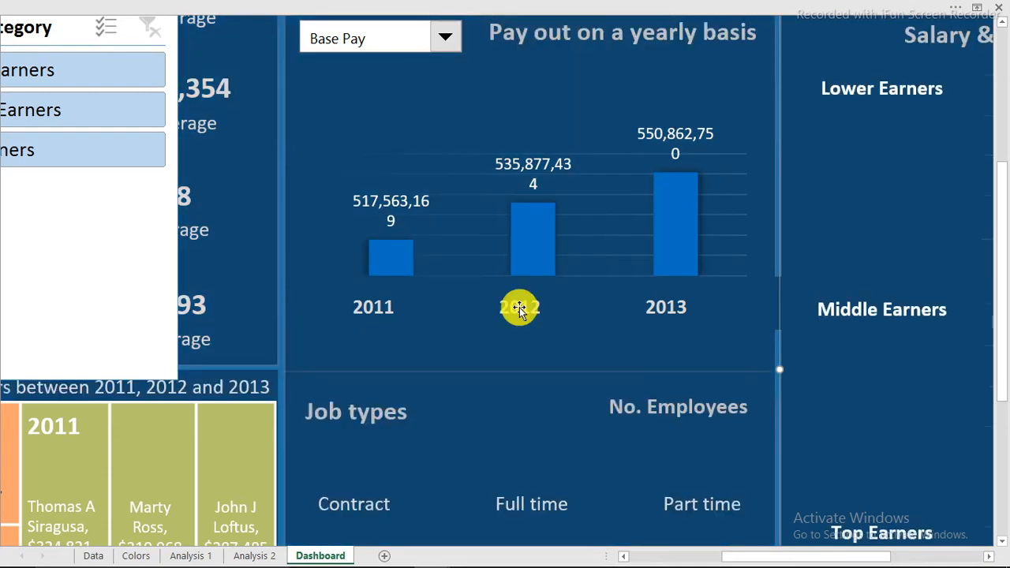
left_click(250, 244)
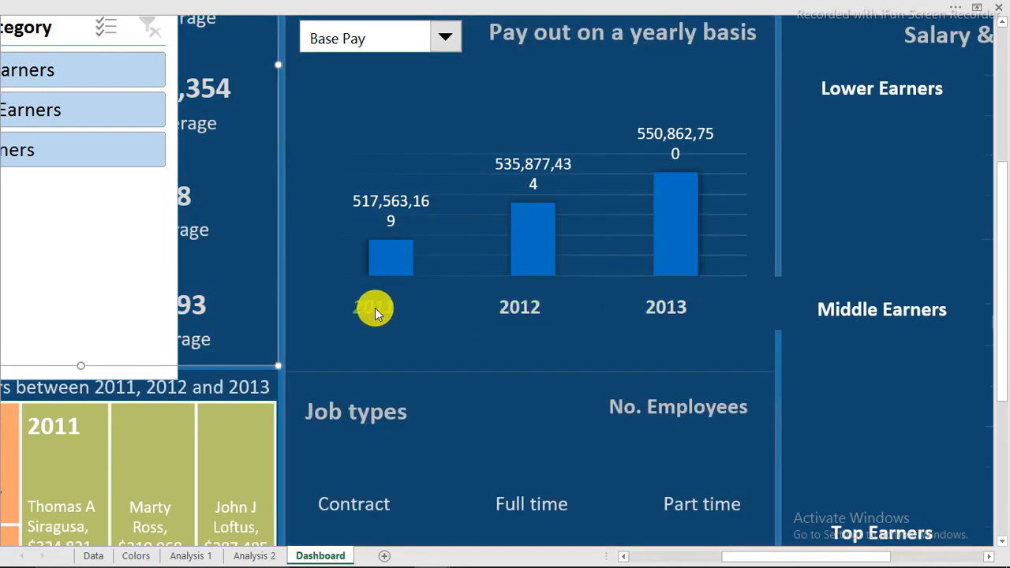
Test the Year slicer on the payout chart by selecting 2012, 2013 and 2011 in turn, ending on 2012
left_click(576, 298)
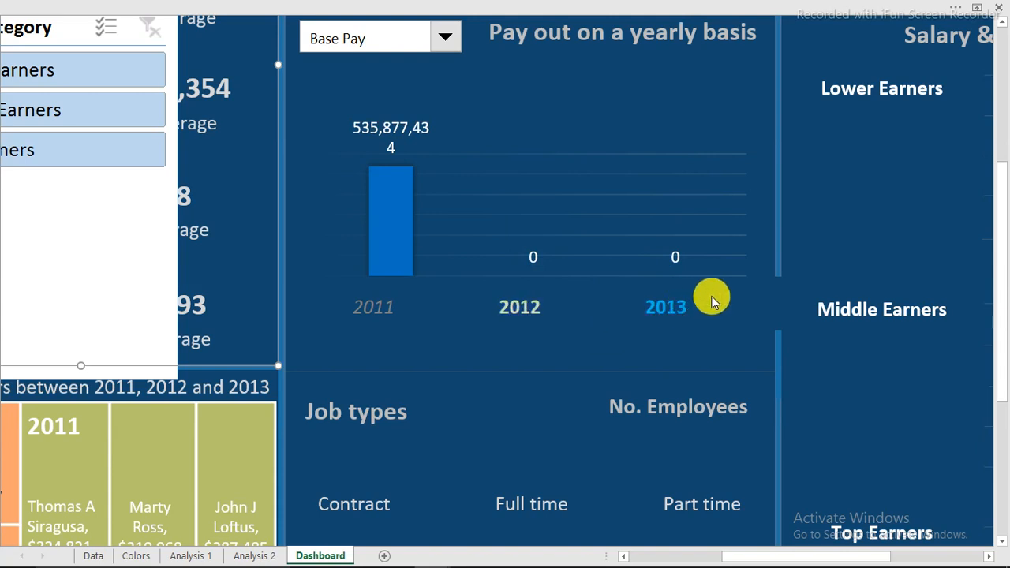
left_click(679, 304)
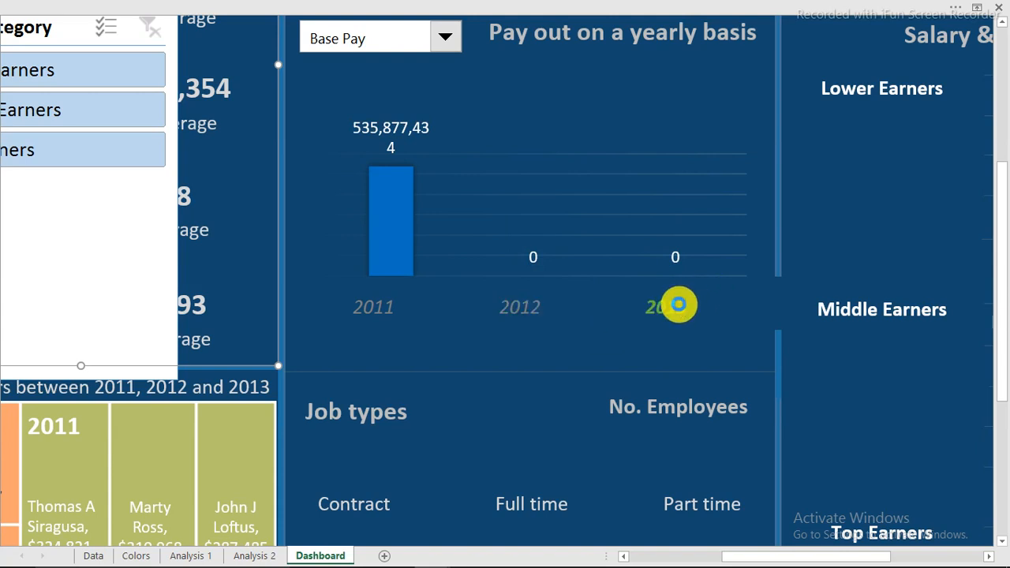
left_click(376, 304)
left_click(523, 308)
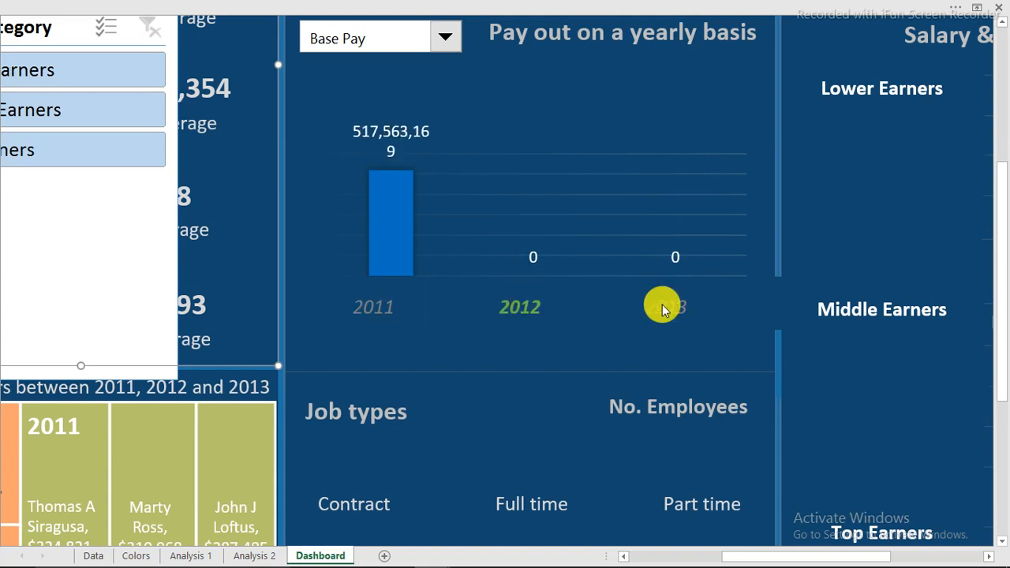
left_click(663, 308)
left_click(522, 308)
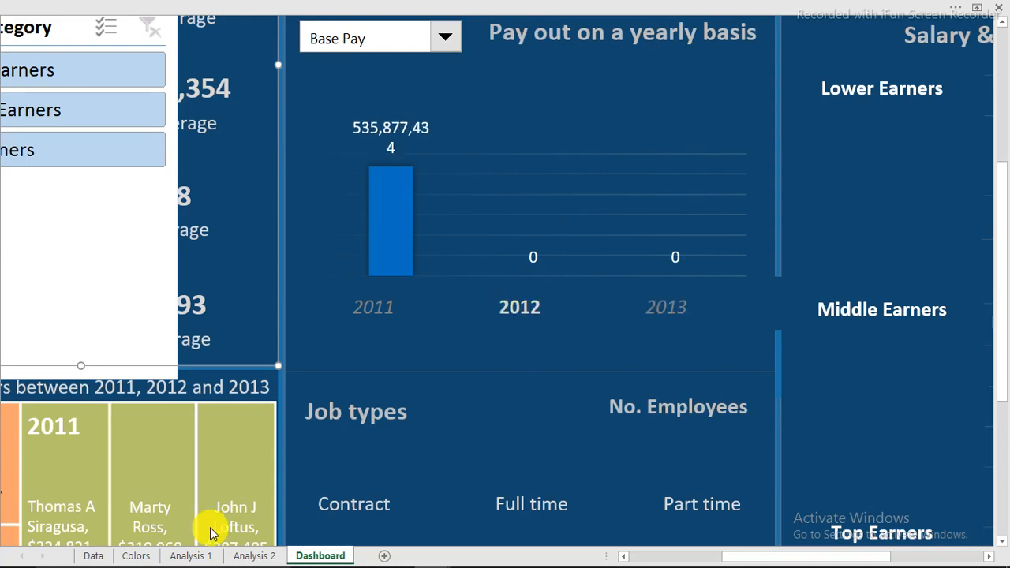
Disconnect the Year slicer from the yearly pay pivot table on the Analysis 2 sheet and clear that table's Year filter
left_click(250, 556)
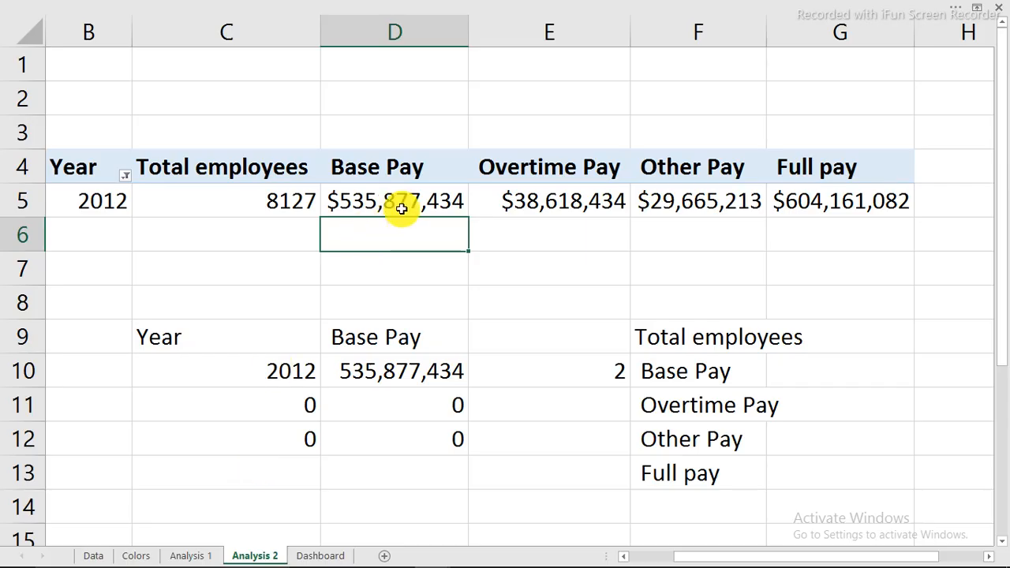
left_click(401, 207)
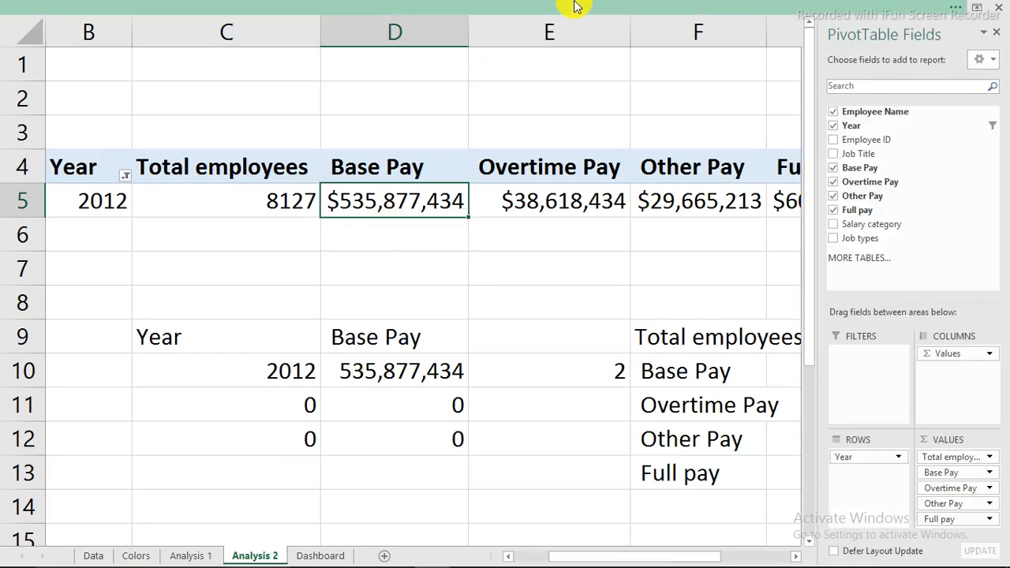
left_click(575, 7)
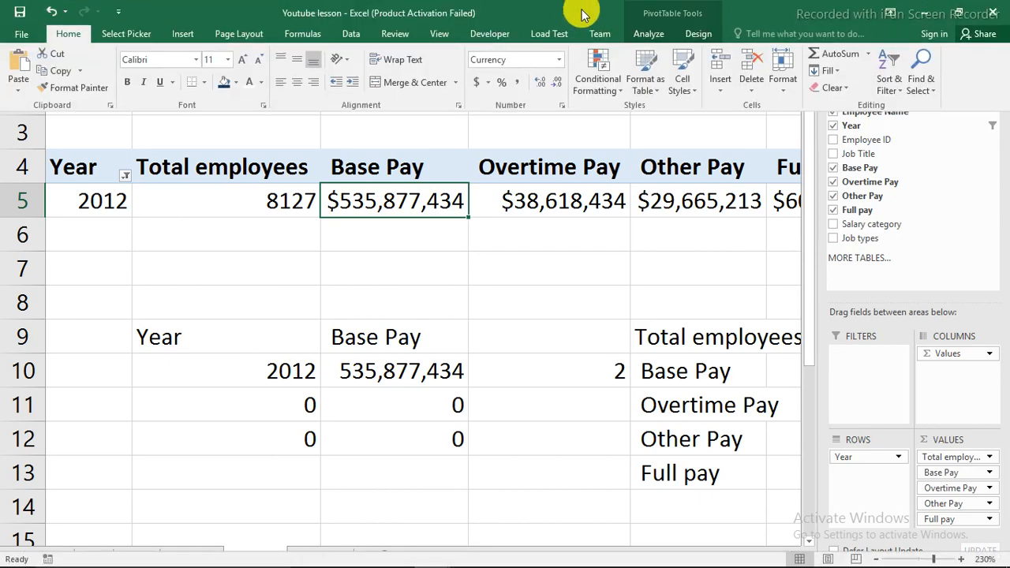
left_click(649, 34)
left_click(425, 76)
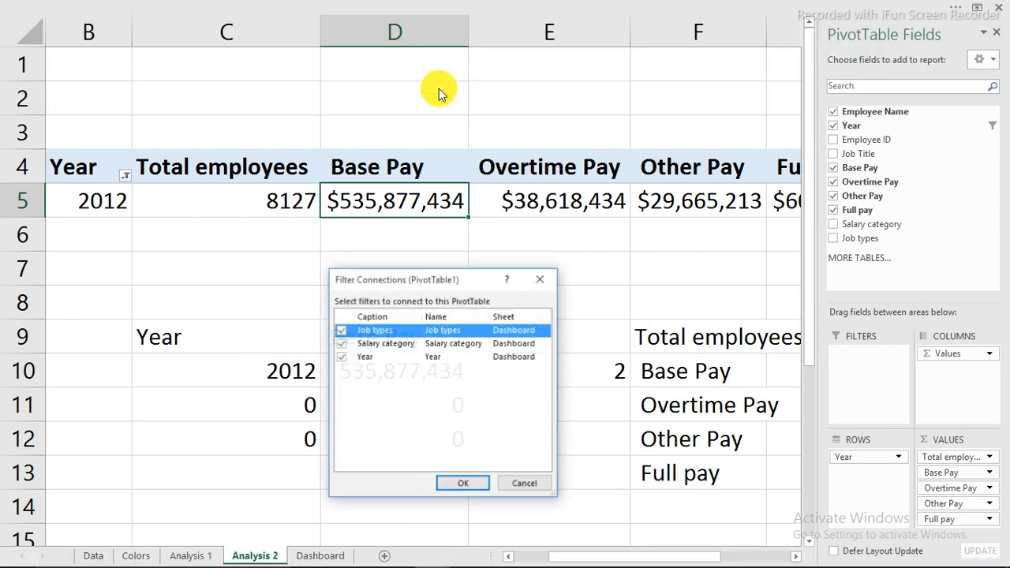
left_click(341, 357)
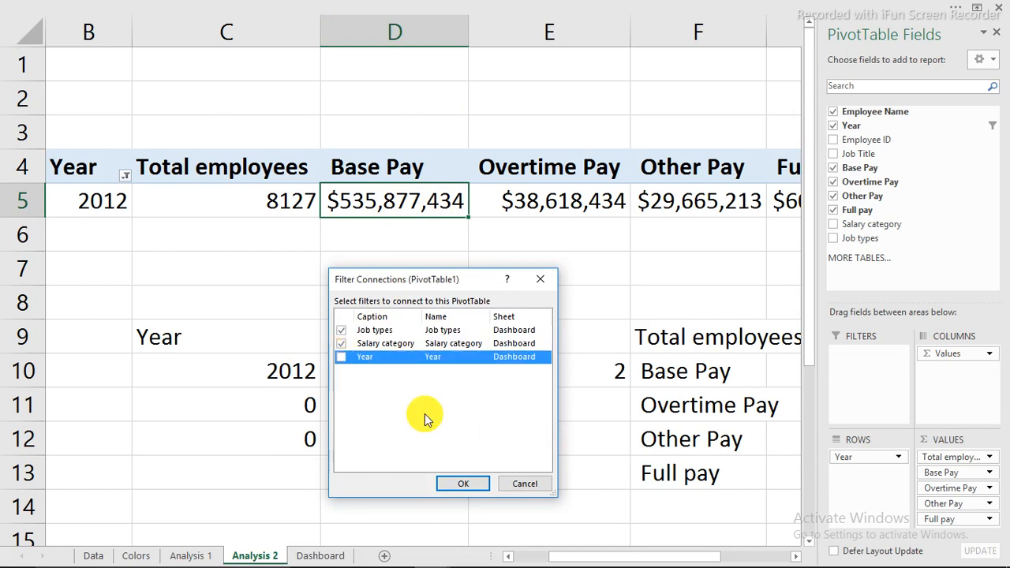
left_click(464, 484)
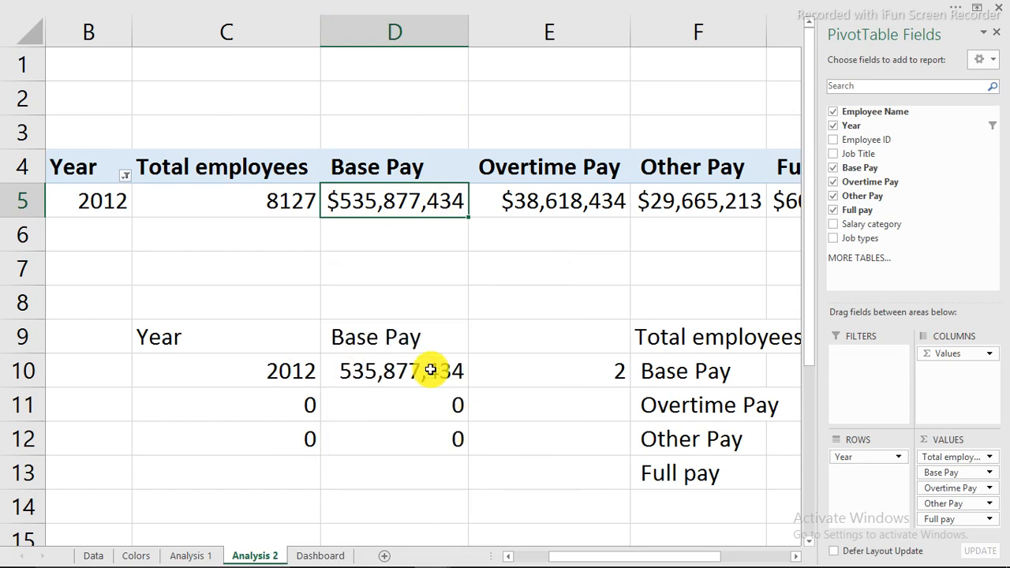
left_click(124, 176)
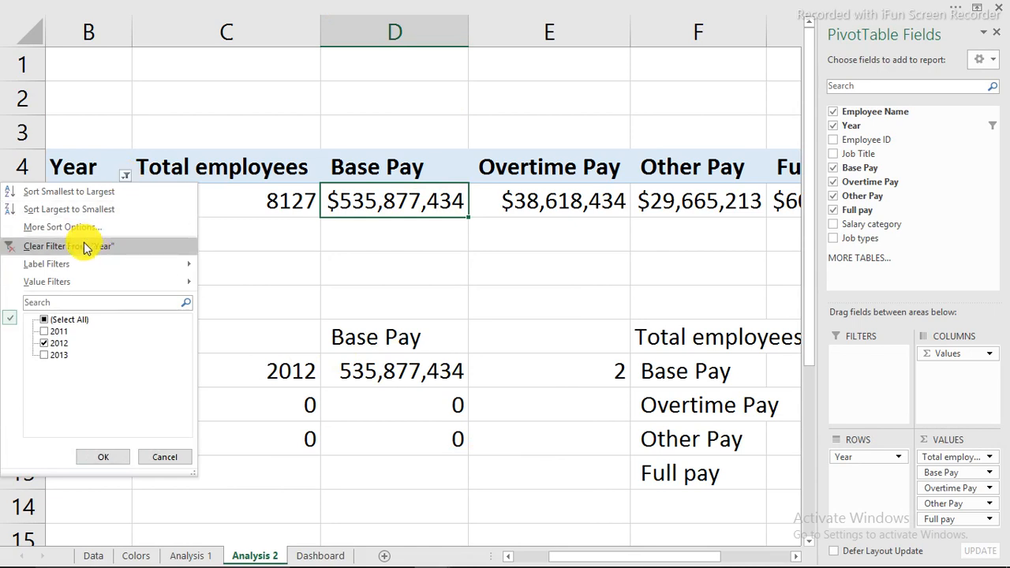
left_click(84, 244)
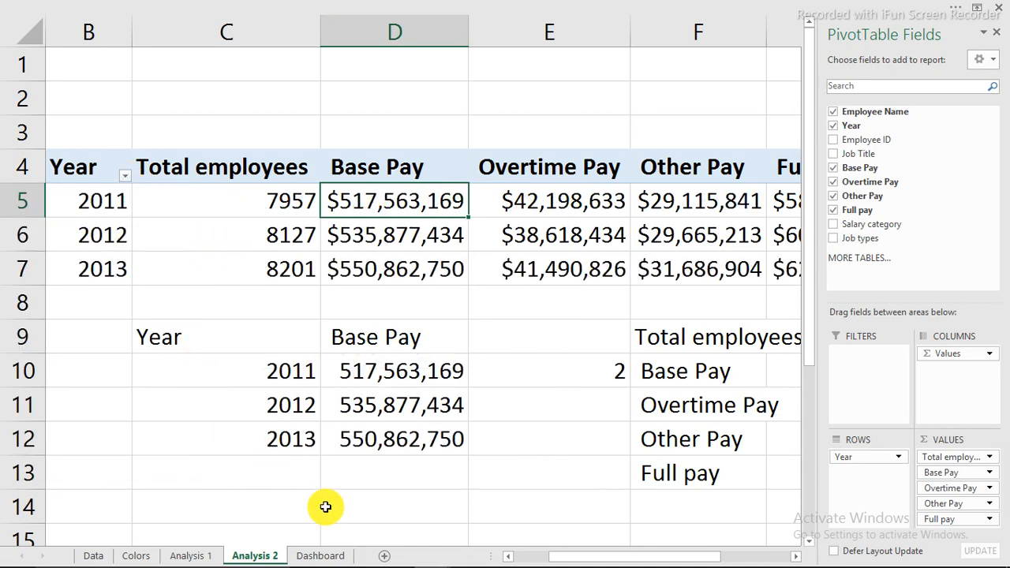
Check the payout chart on the Dashboard sheet by selecting 2013 and 2012 in the Year slicer
left_click(320, 556)
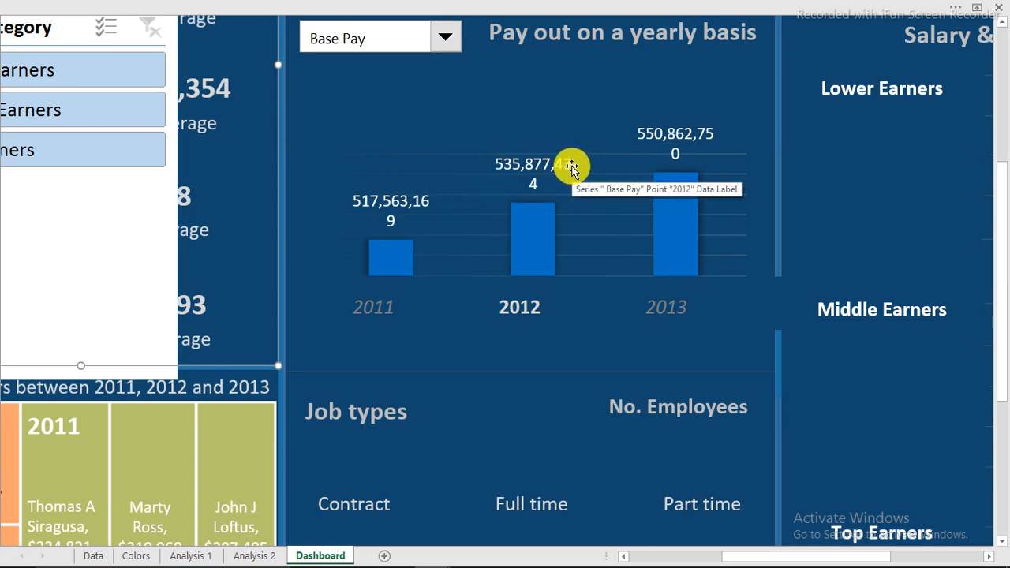
left_click(675, 313)
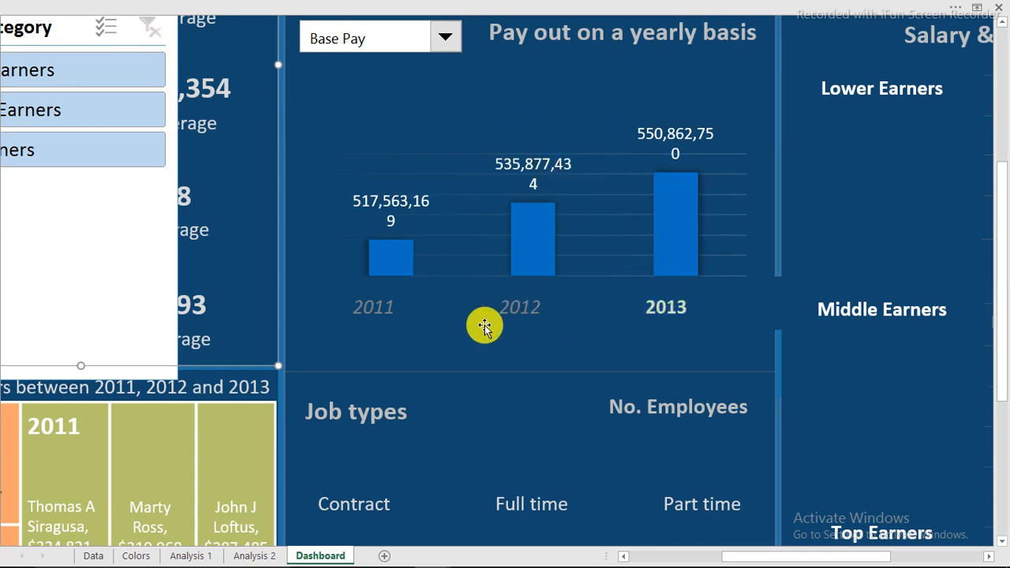
left_click(526, 309)
left_click(485, 6)
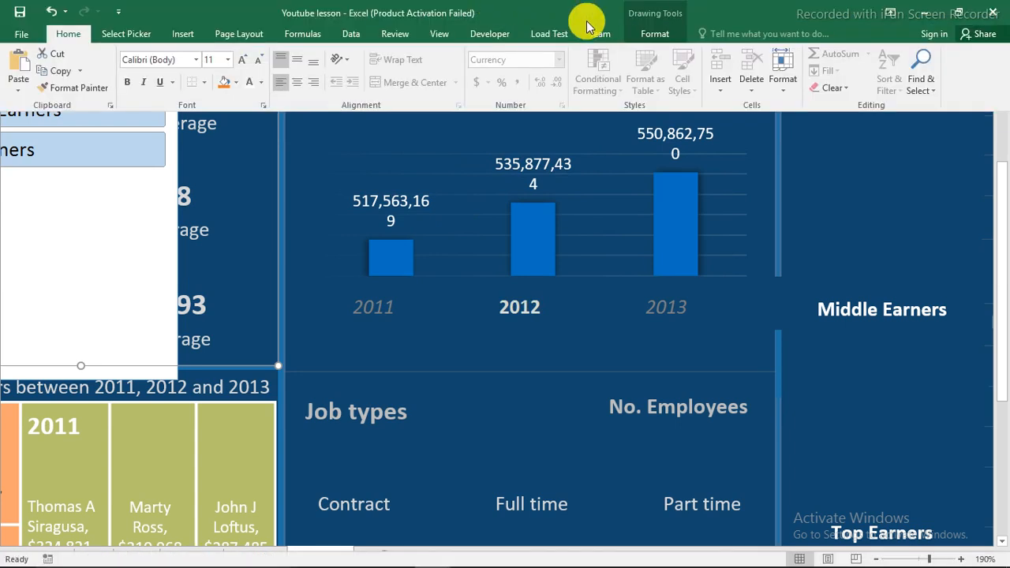
left_click(655, 34)
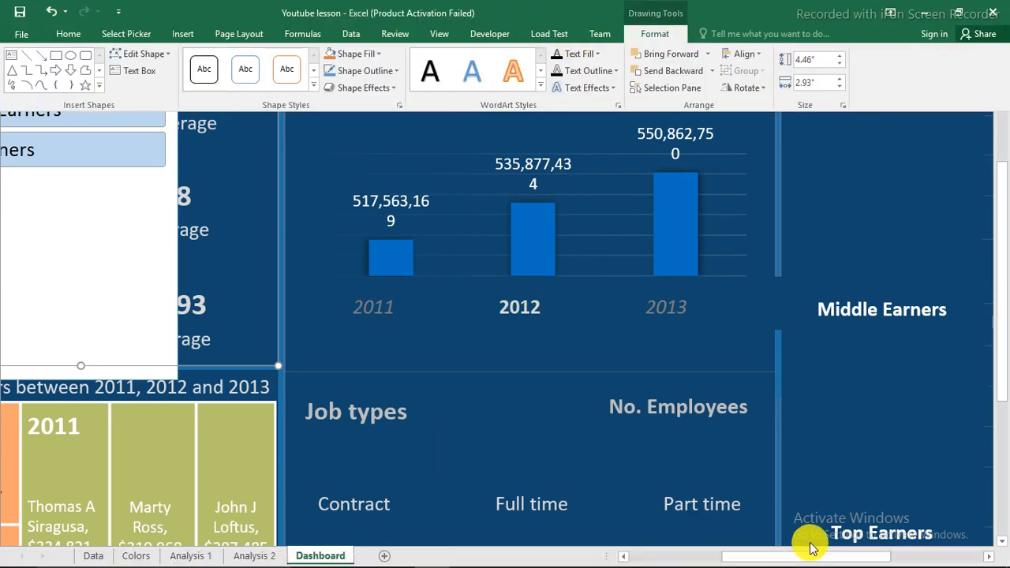
left_click(811, 544)
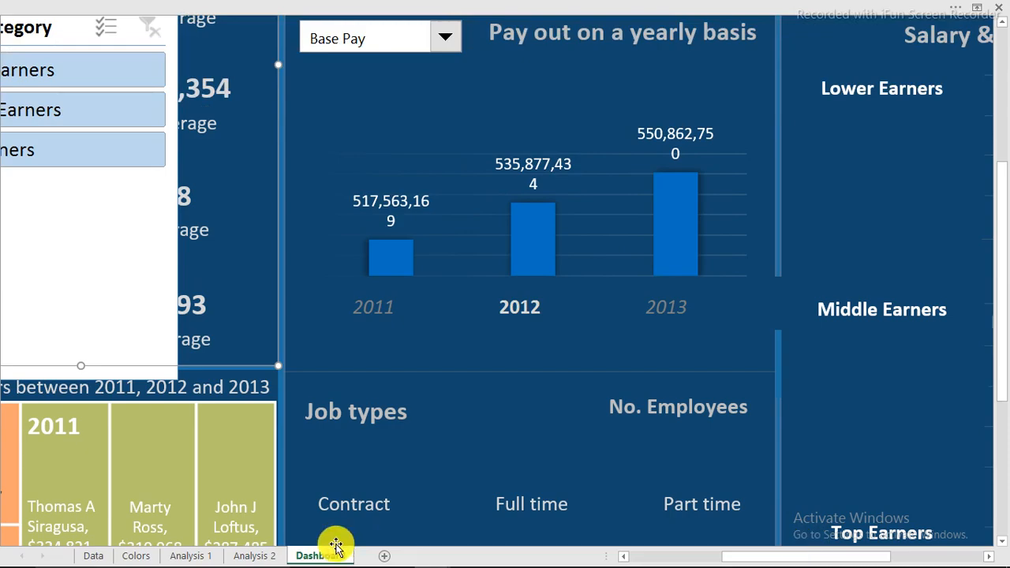
Create a pivot table from Table3 on the Data sheet at cell I4 of Analysis 2, with Year as its rows
left_click(254, 556)
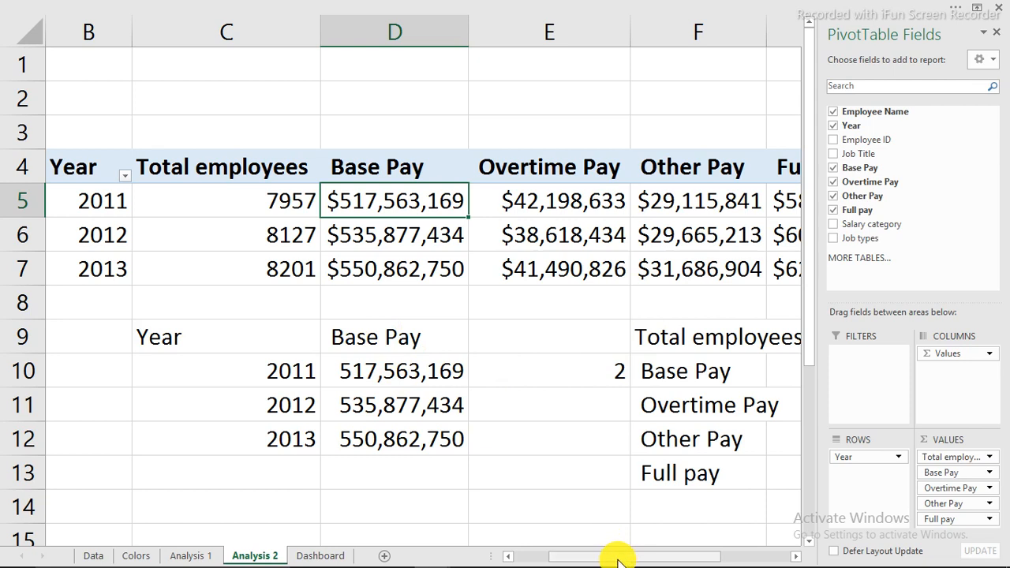
left_click_drag(619, 562, 726, 546)
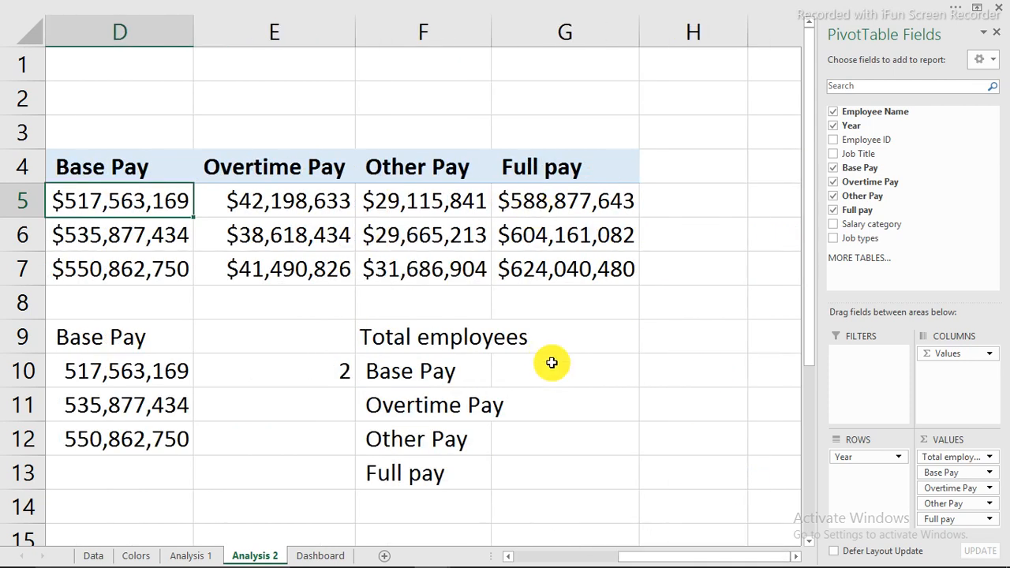
left_click(92, 555)
left_click(230, 8)
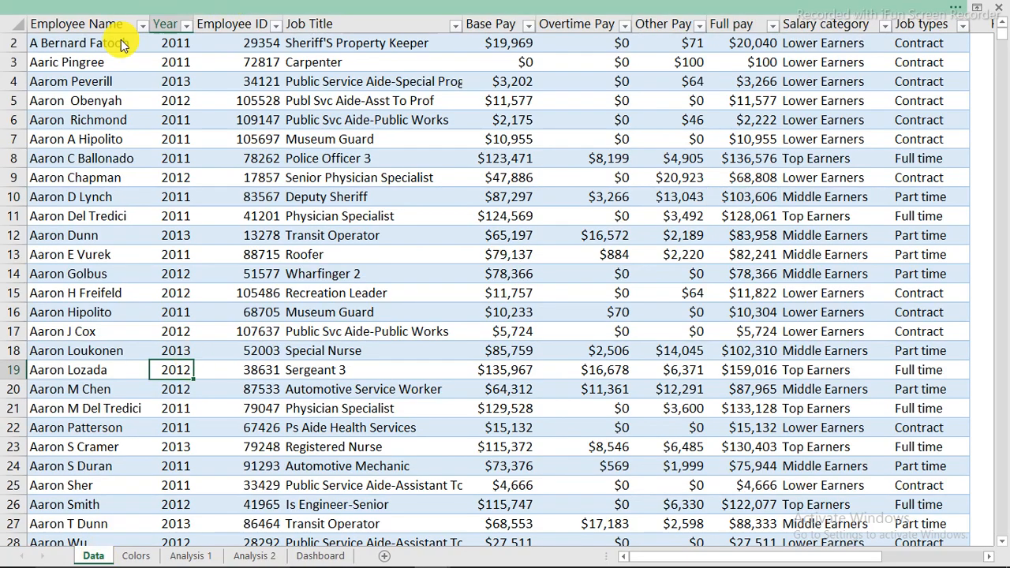
left_click(182, 35)
left_click(23, 71)
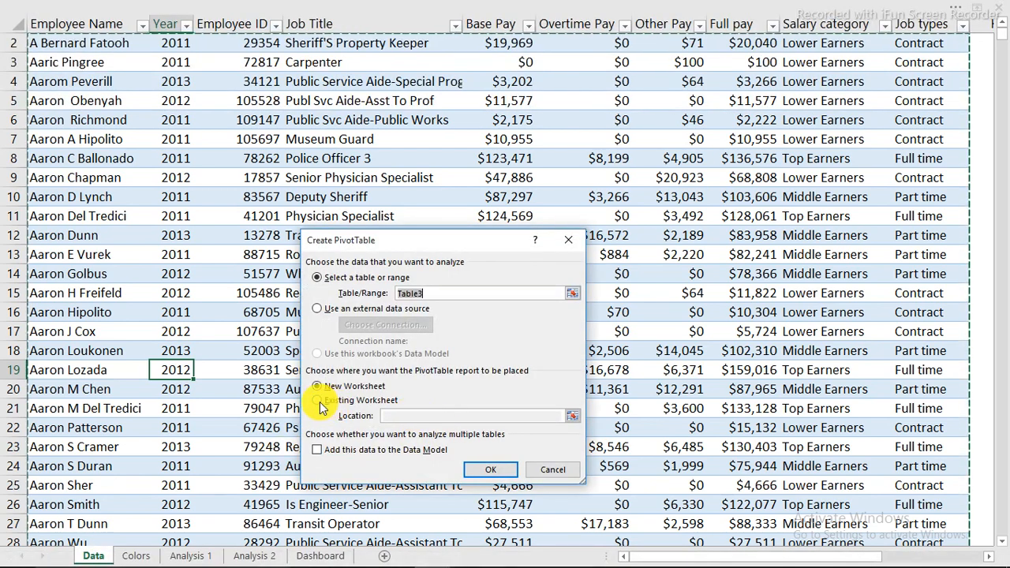
left_click(320, 401)
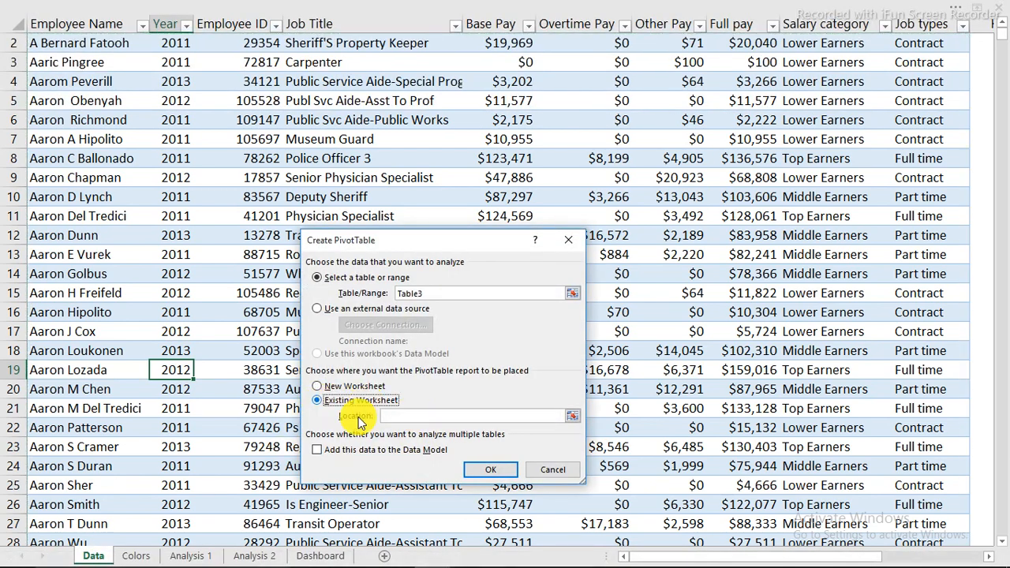
left_click(265, 554)
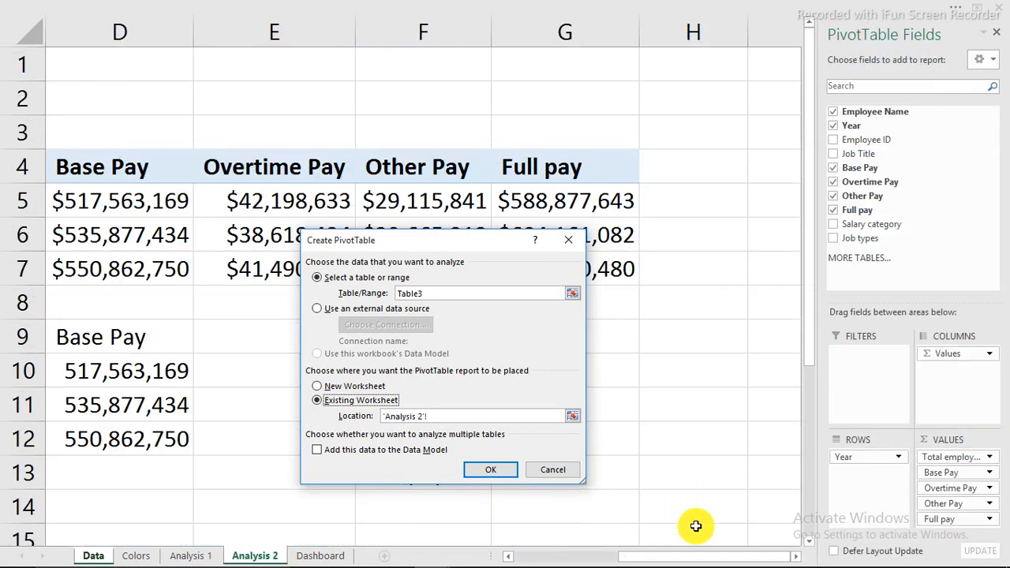
left_click(968, 552)
double_click(797, 557)
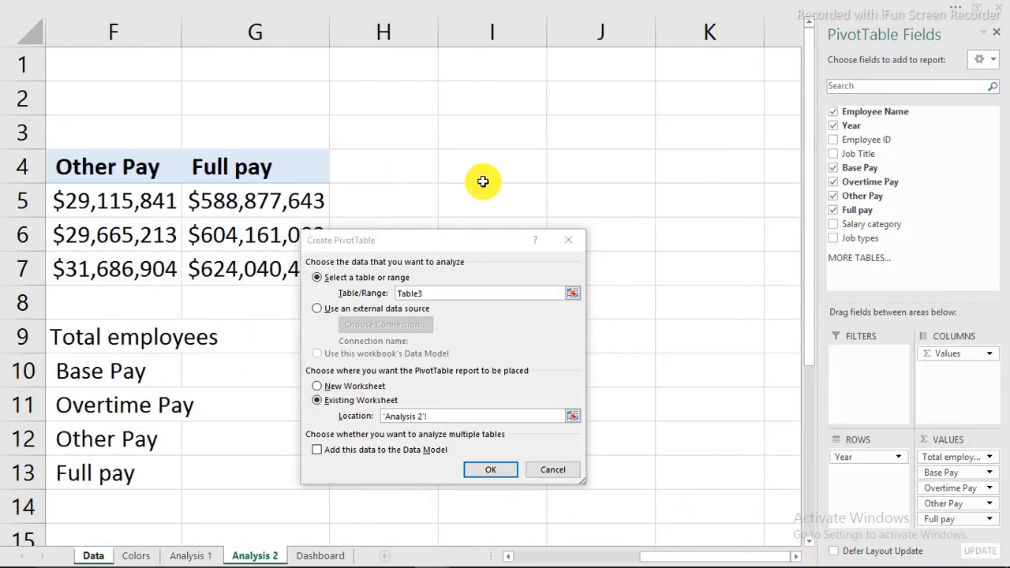
left_click(492, 165)
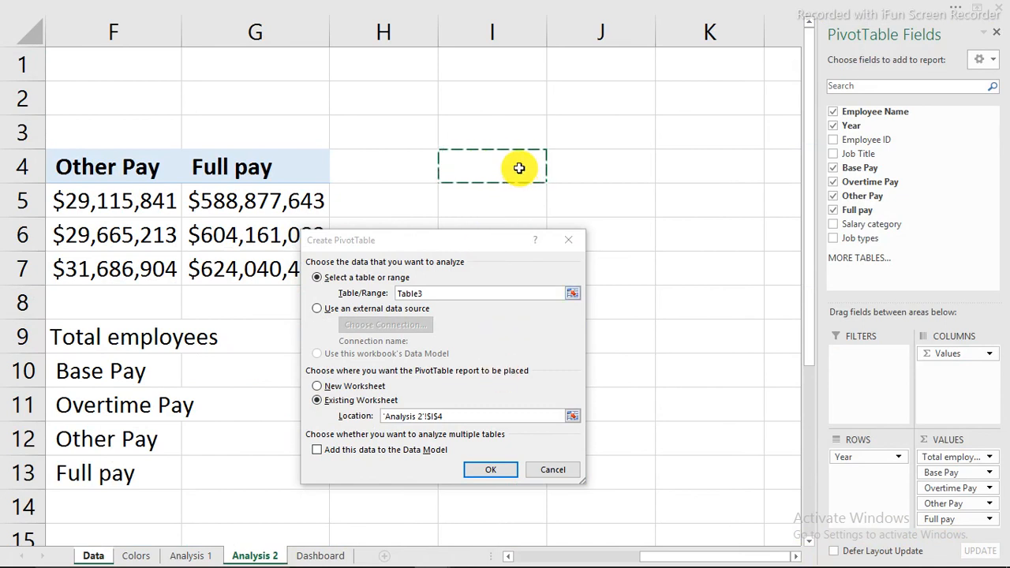
left_click(495, 471)
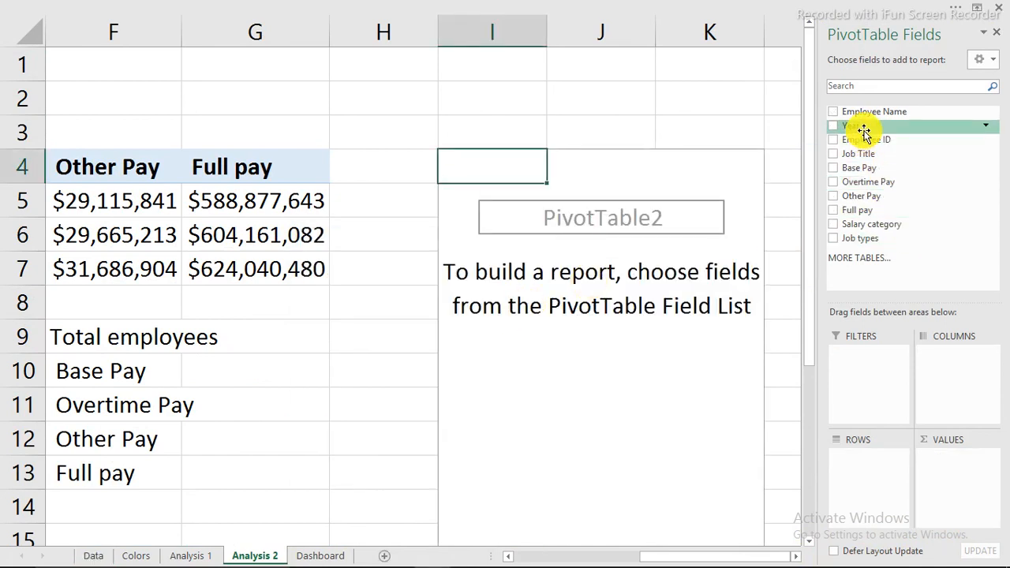
left_click_drag(854, 127, 871, 465)
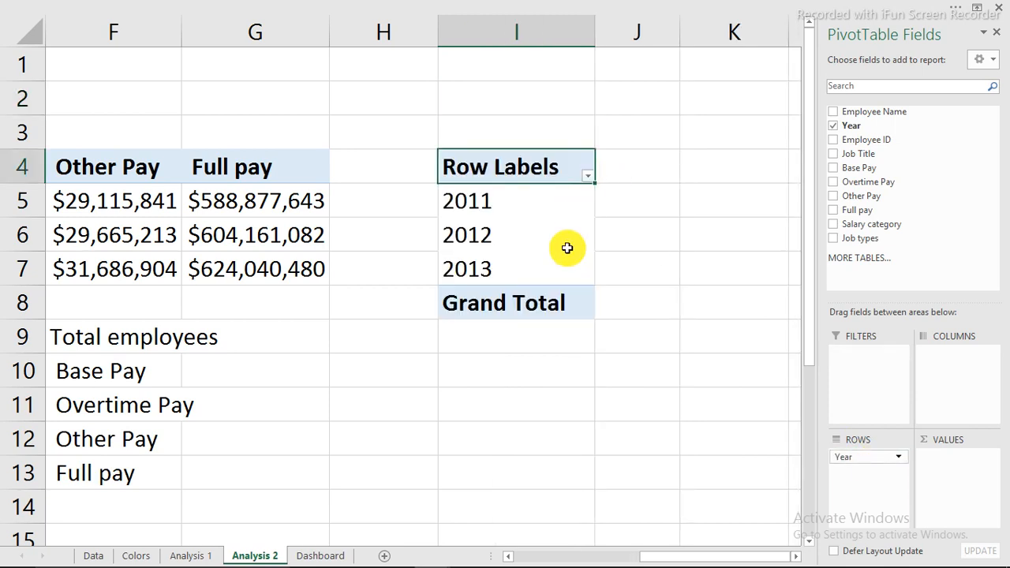
Show the new Year pivot table in tabular form and turn grand totals off for rows and columns
left_click(553, 242)
left_click(609, 6)
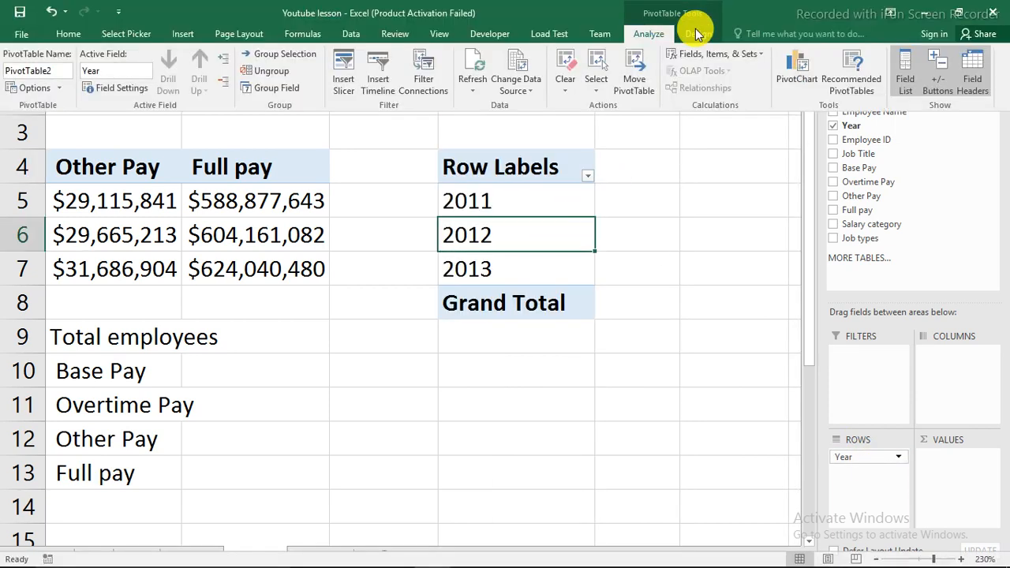
left_click(707, 34)
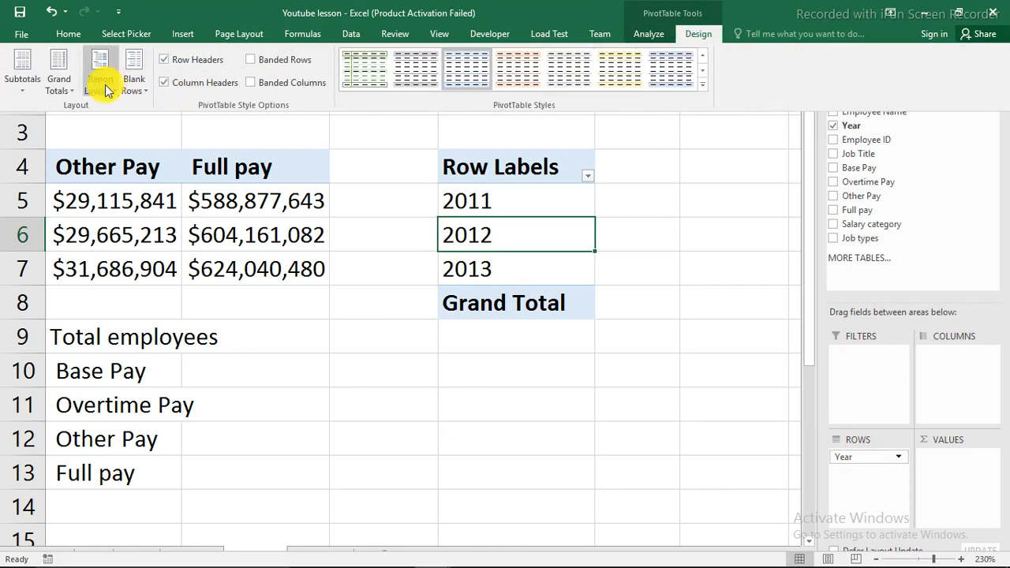
left_click(103, 82)
left_click(158, 179)
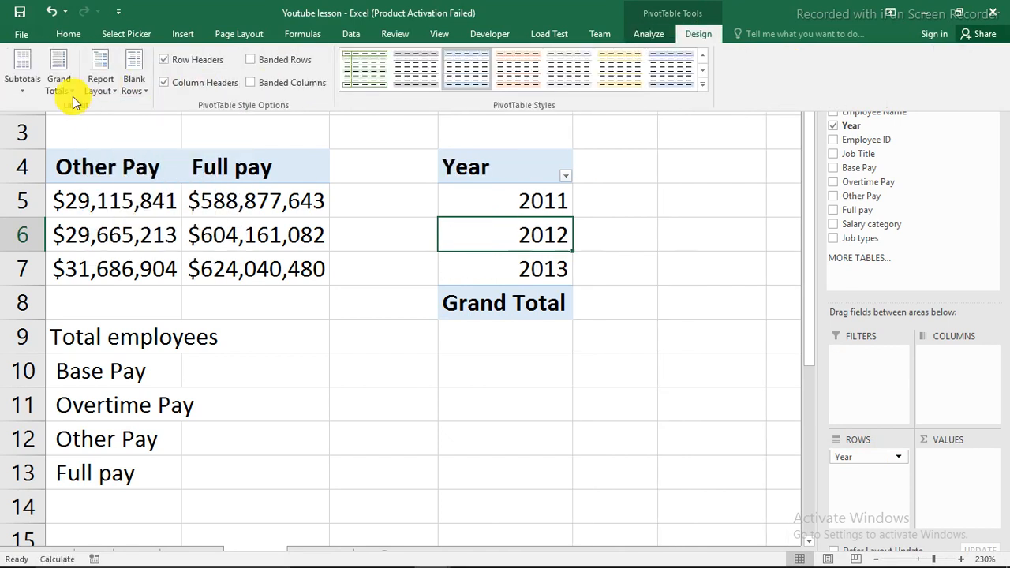
left_click(63, 85)
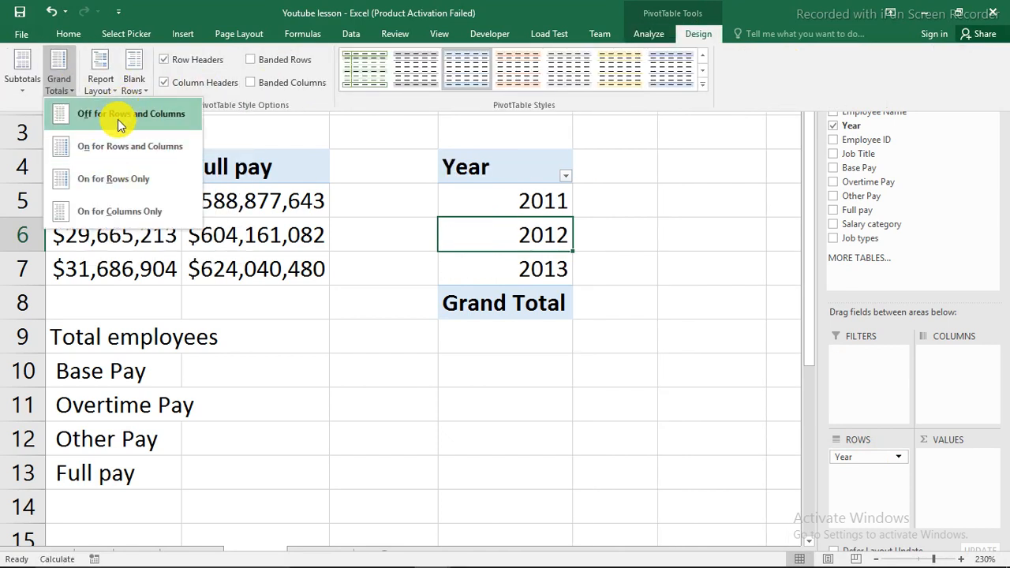
left_click(117, 120)
key("ctrl+shift+F1")
left_click(537, 201)
left_click(497, 202)
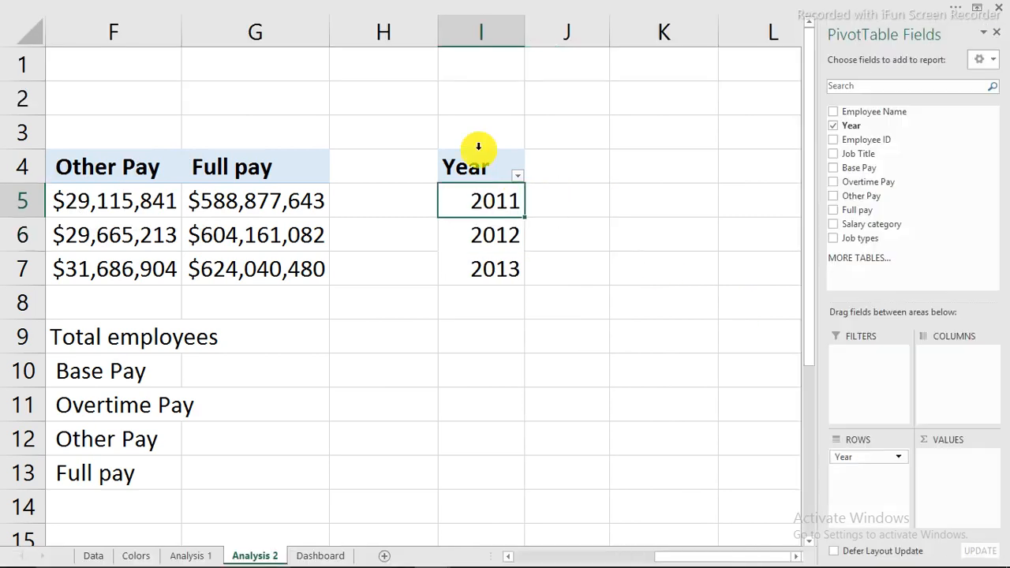
Connect the Year slicer to the new Year pivot table through its filter connections
left_click(505, 11)
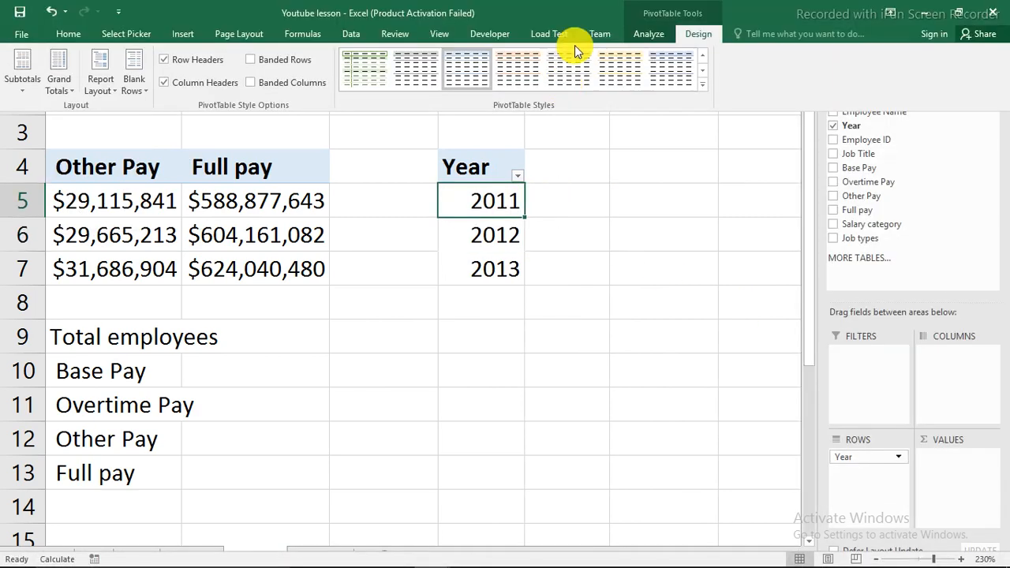
left_click(649, 34)
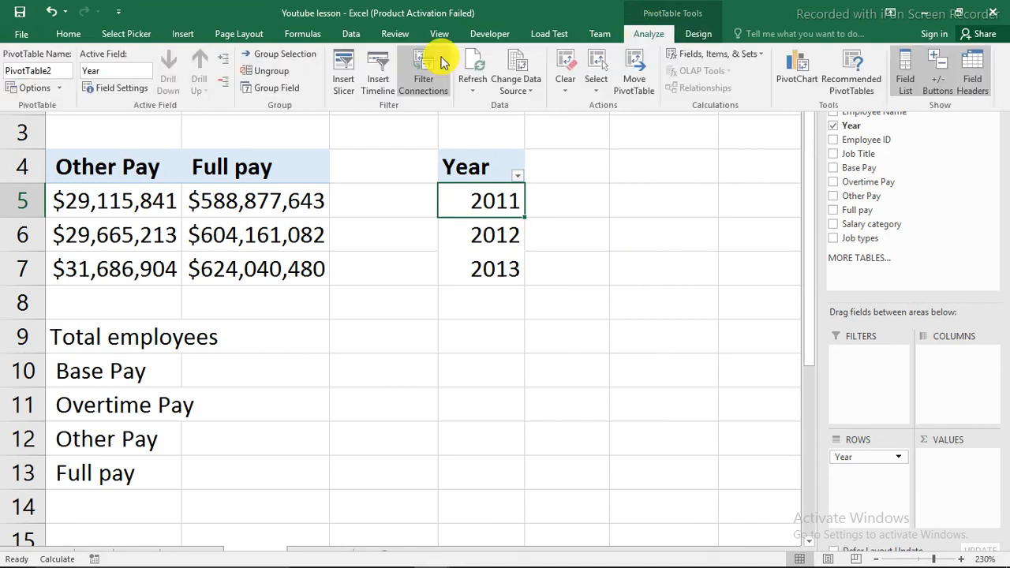
left_click(425, 65)
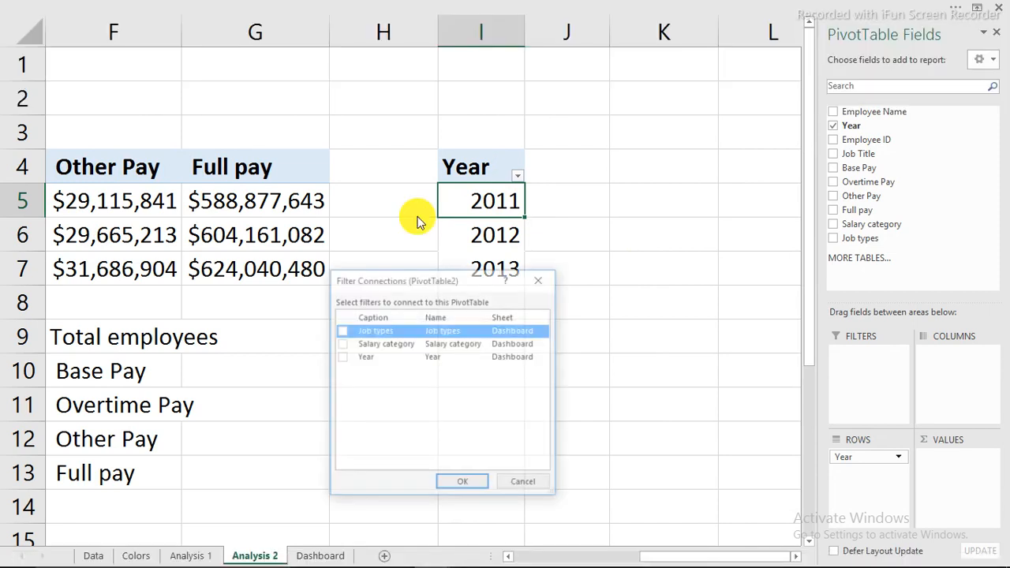
left_click(341, 356)
left_click(467, 485)
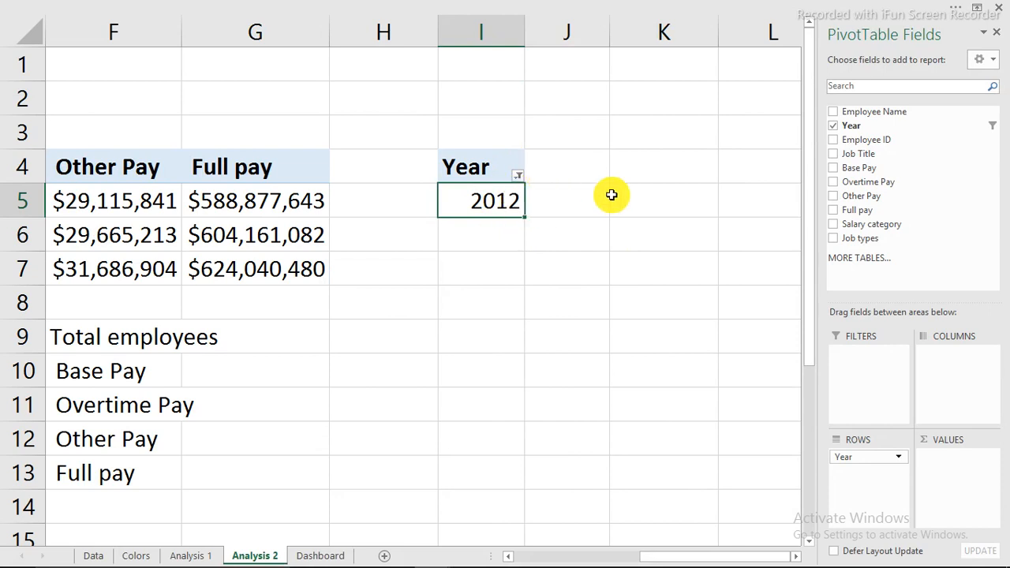
Enter a COUNTA formula in K5 that counts the pivot table's year cells I5:I7
left_click(586, 198)
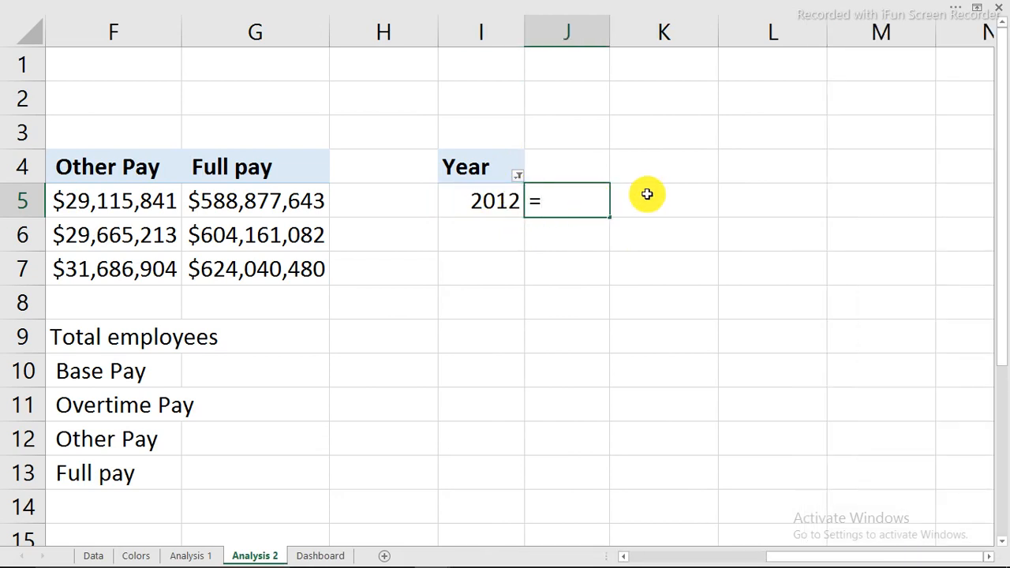
left_click(647, 196)
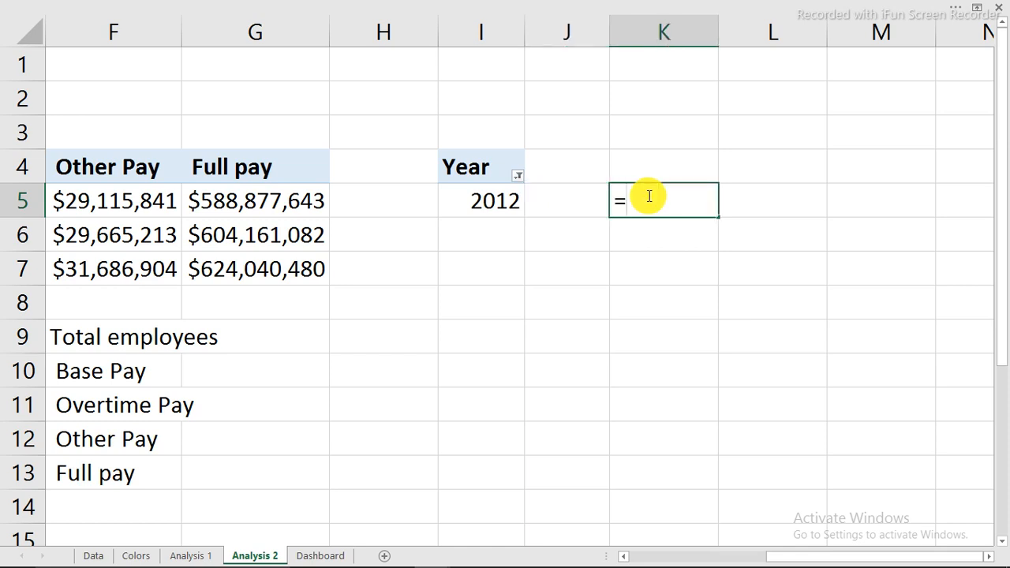
type("=counta")
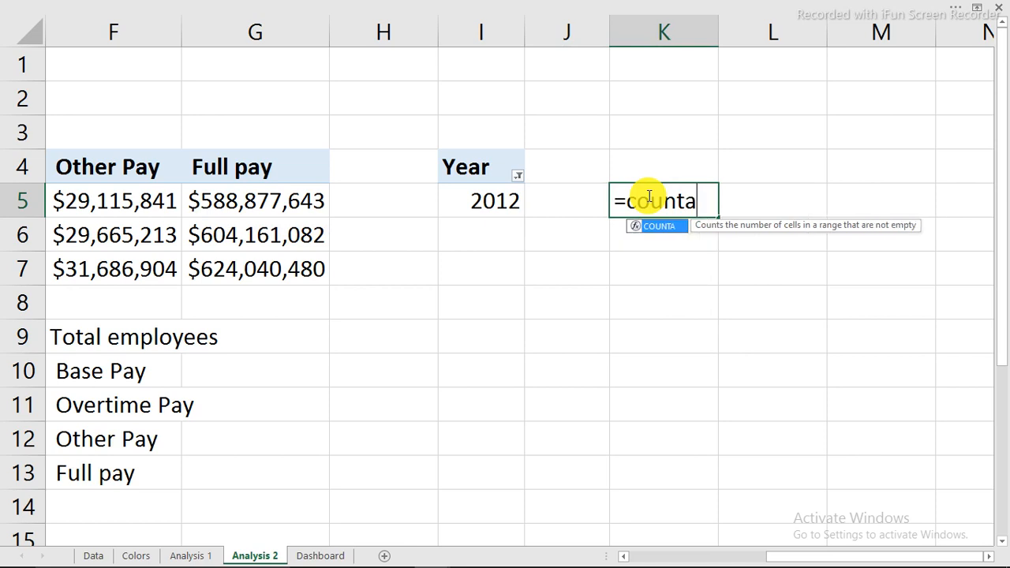
key("Tab")
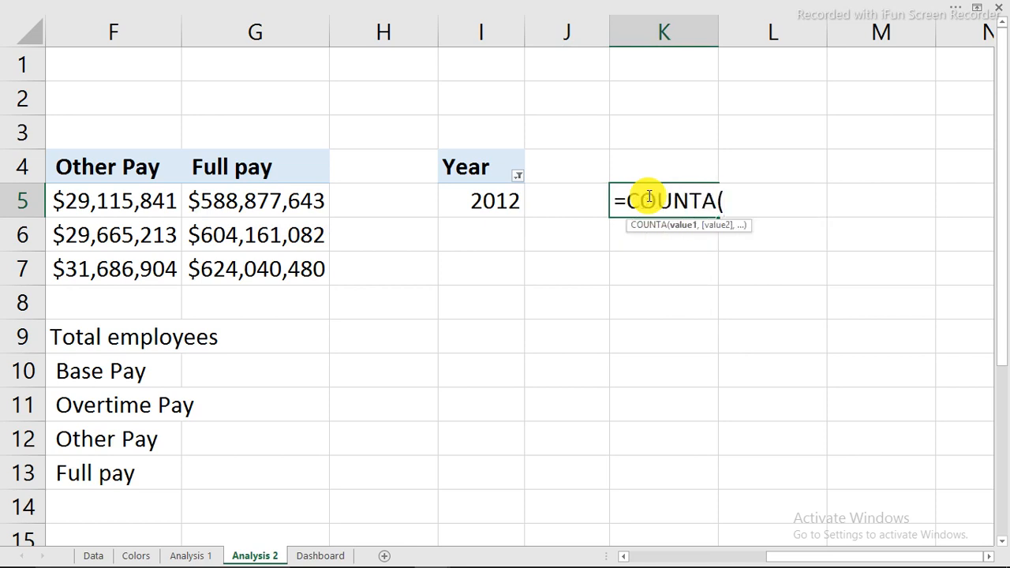
left_click(494, 204)
left_click_drag(493, 204, 491, 281)
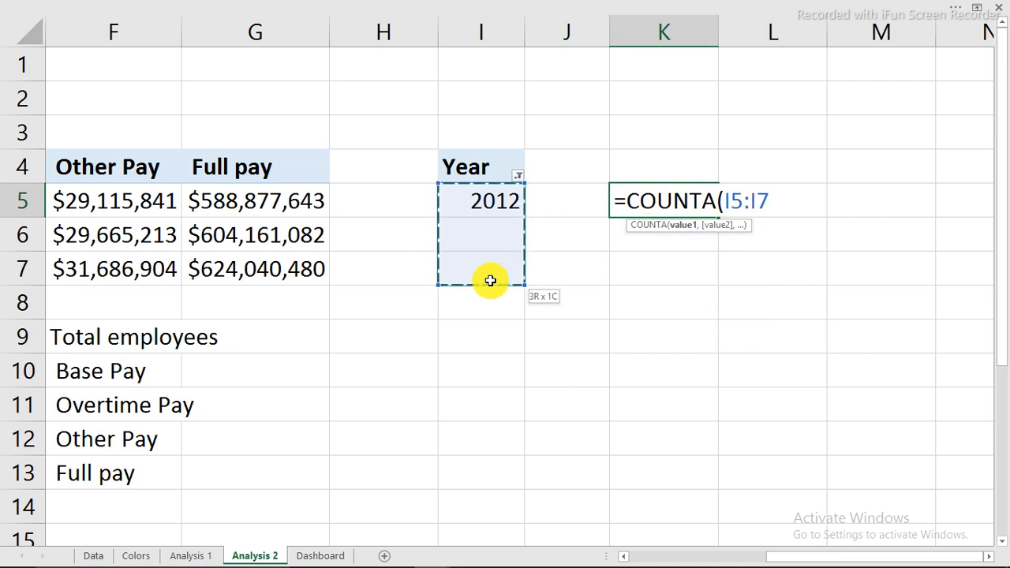
mouse_move(490, 281)
left_mouse_down()
mouse_move(495, 416)
mouse_move(499, 281)
left_mouse_up()
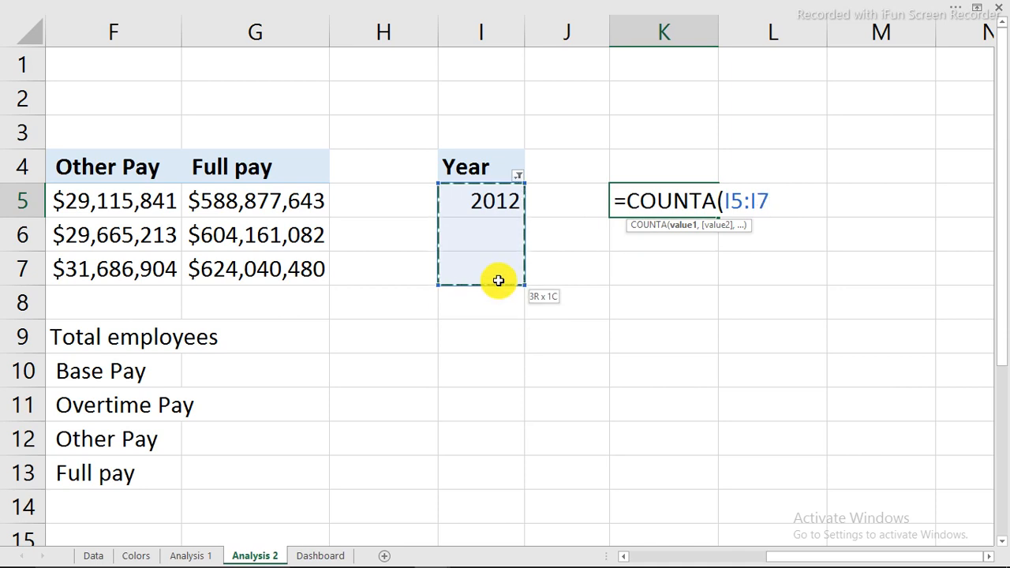
key("Return")
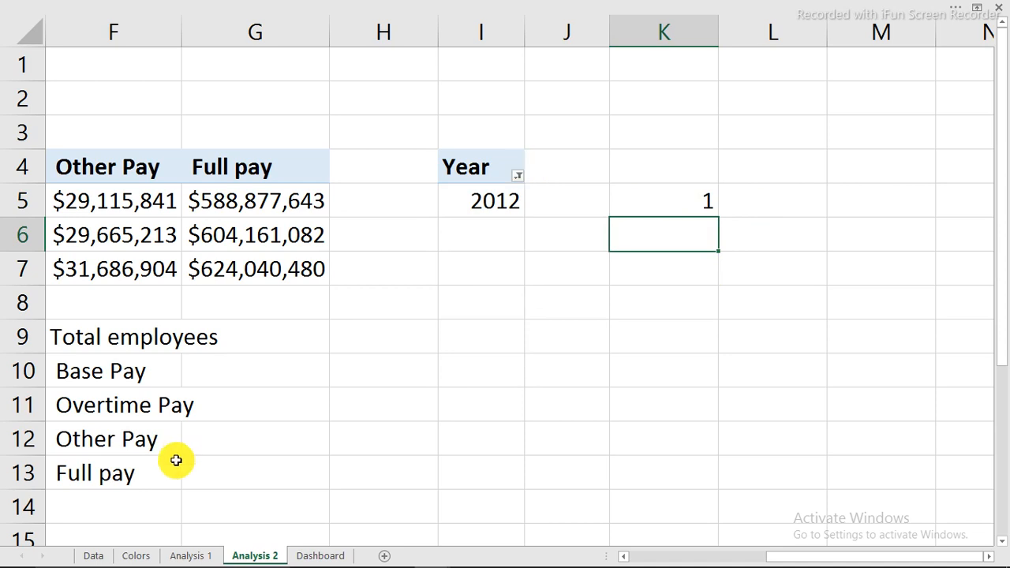
Select 2011 in the Year slicer on the Dashboard sheet, then clear the slicer filters
left_click(321, 557)
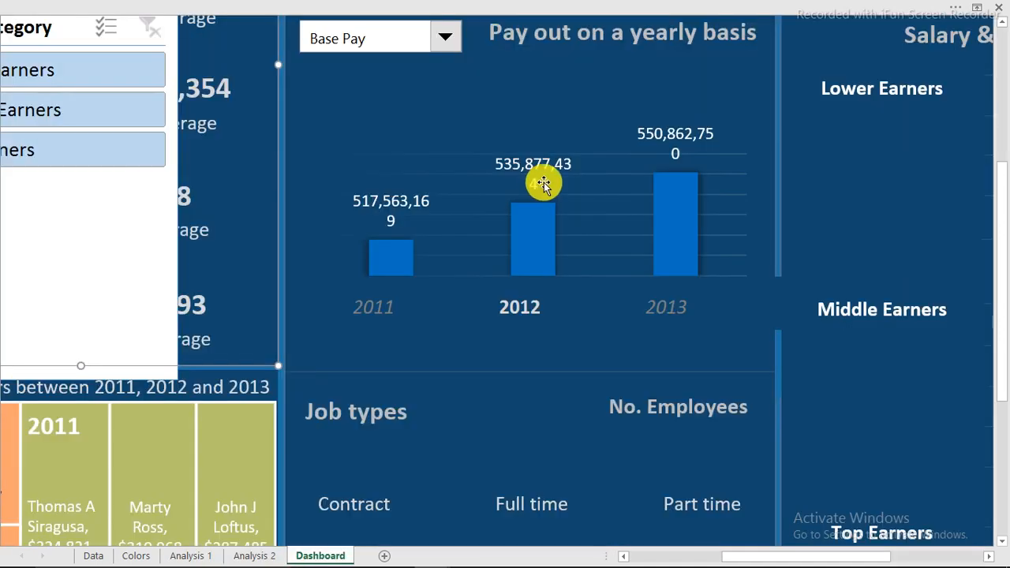
left_click(391, 307)
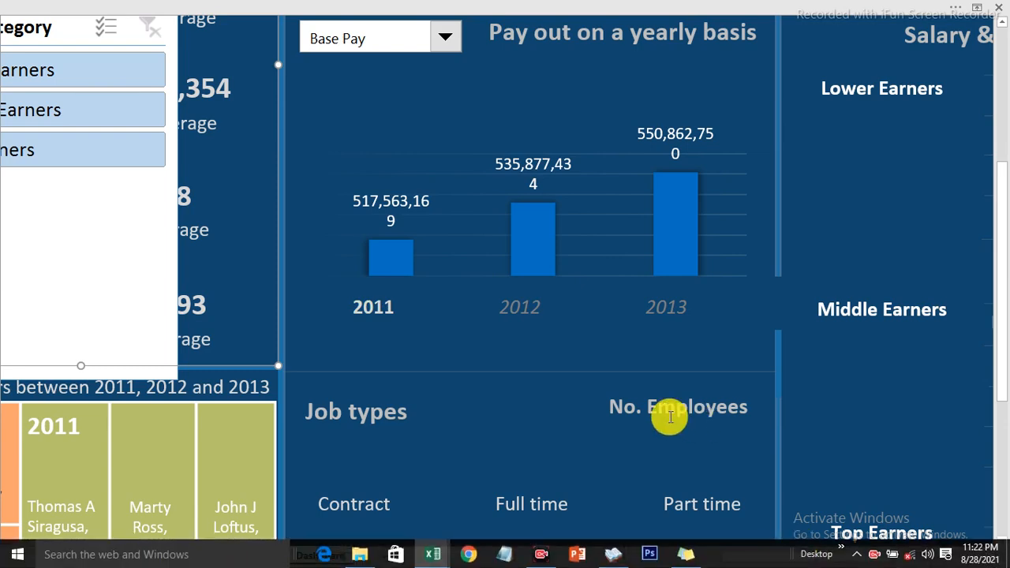
scroll(670, 417, "up", 3)
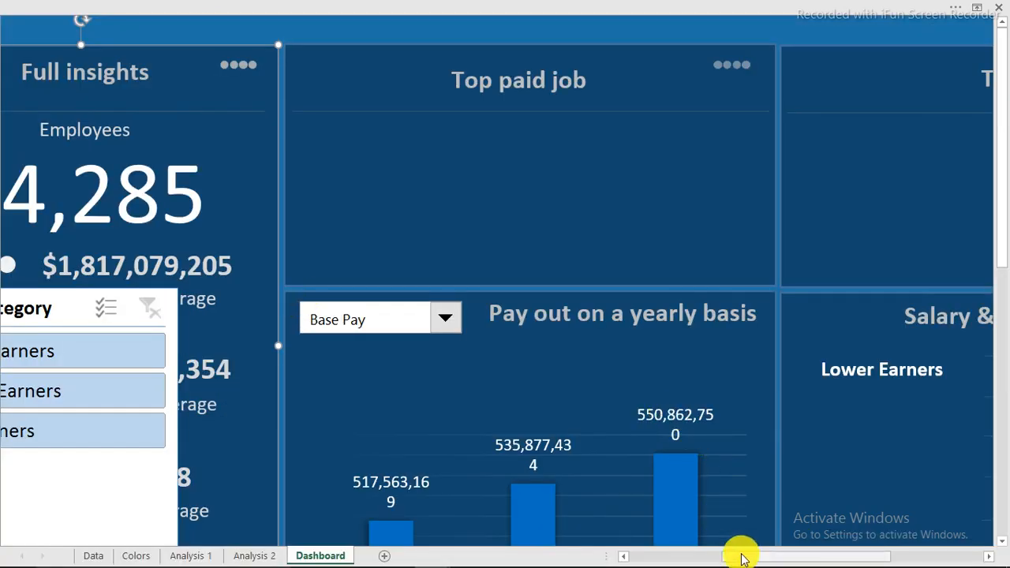
left_click_drag(743, 557, 608, 557)
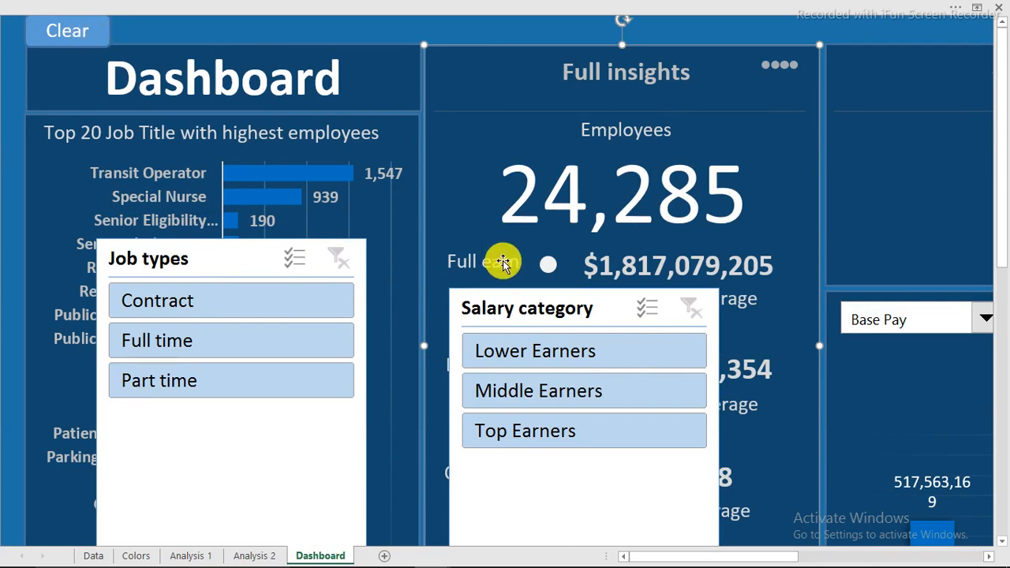
On the Analysis 2 sheet, move the contents of cell E10 to G10, beside the Base Pay label
left_click(254, 556)
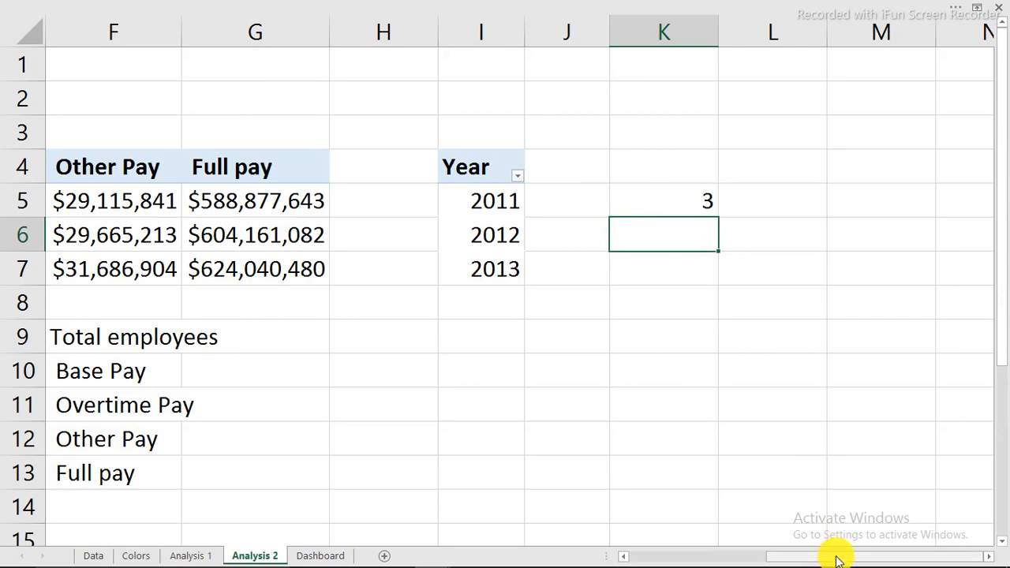
left_click_drag(838, 559, 769, 557)
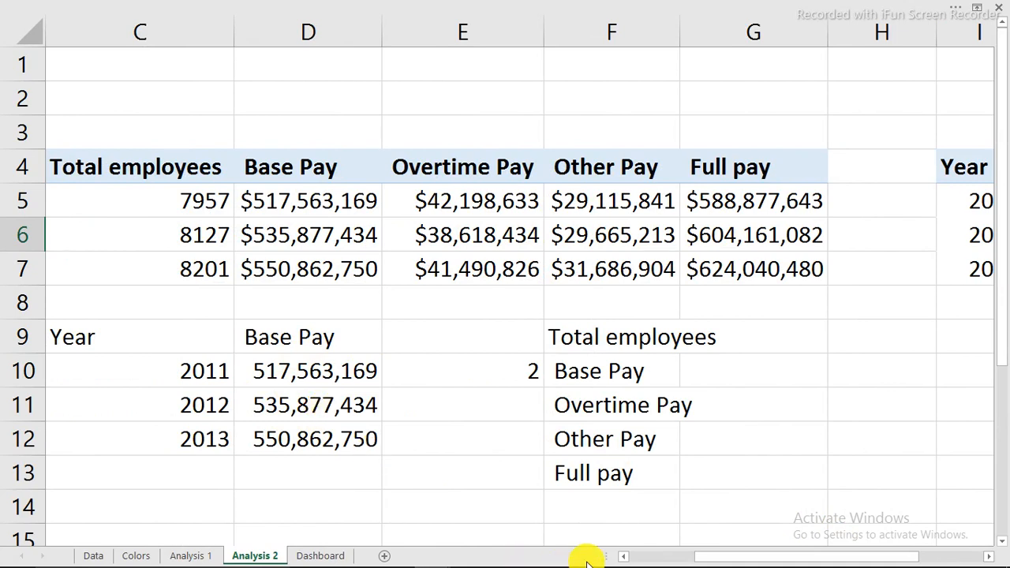
mouse_move(835, 553)
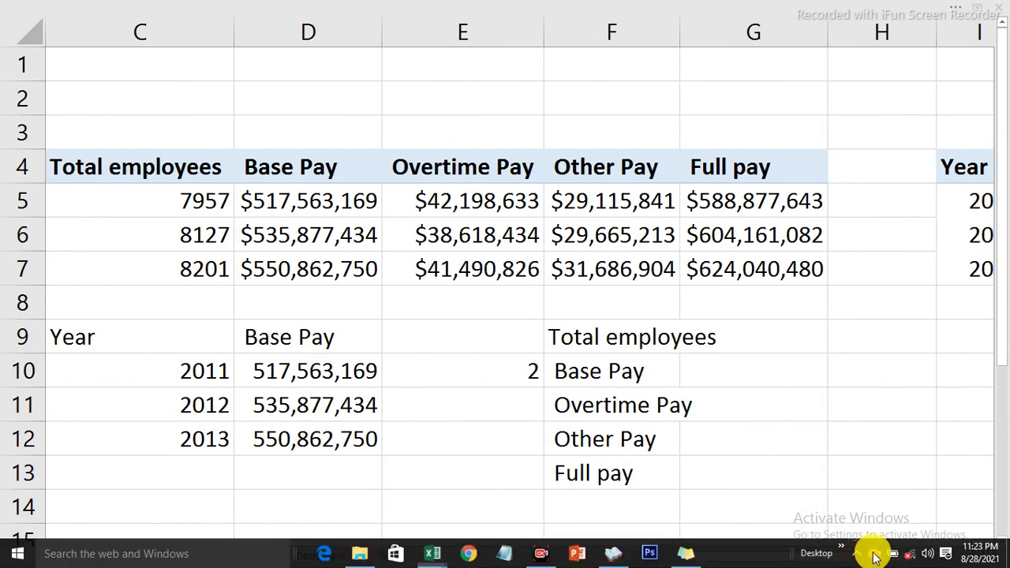
left_click(505, 378)
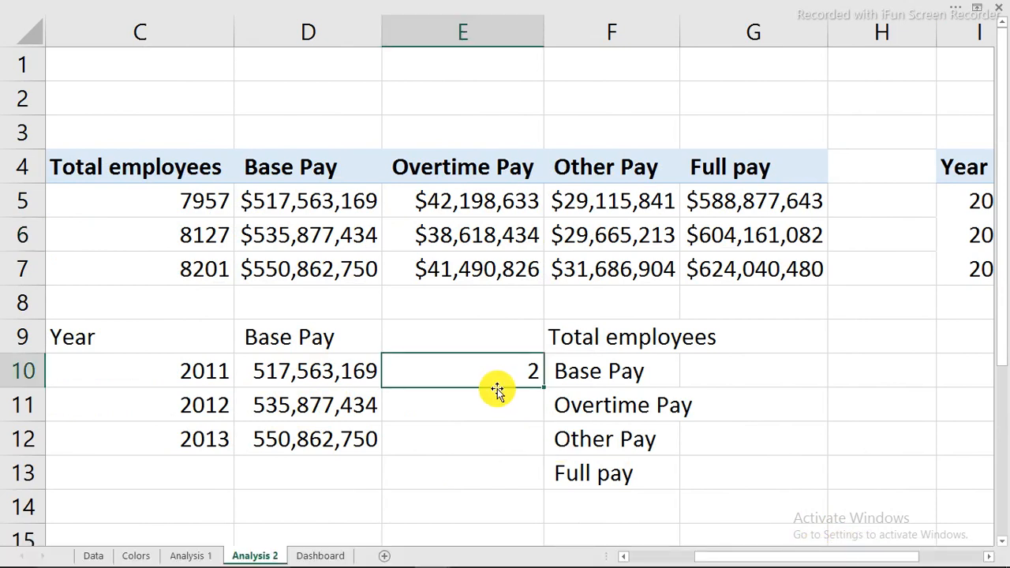
left_click_drag(540, 352, 780, 374)
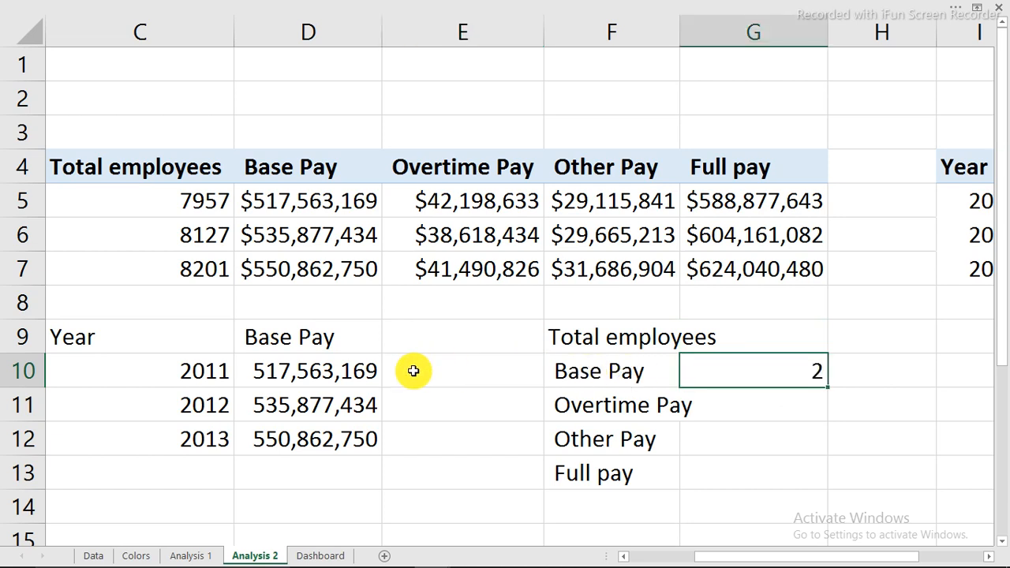
Label C13 Total and sum the Base Pay values D10:D12 in D13
left_click(285, 476)
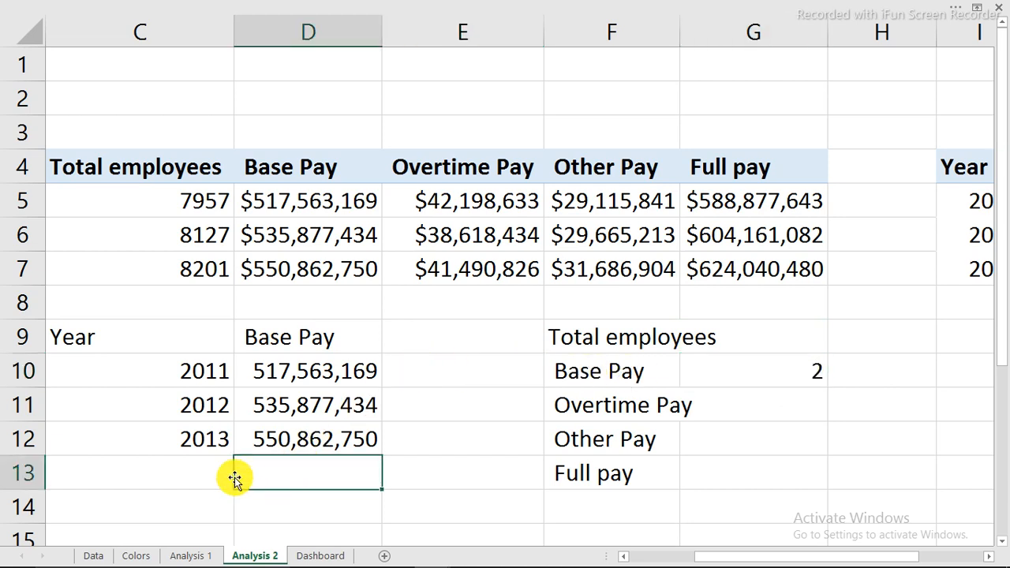
left_click(206, 474)
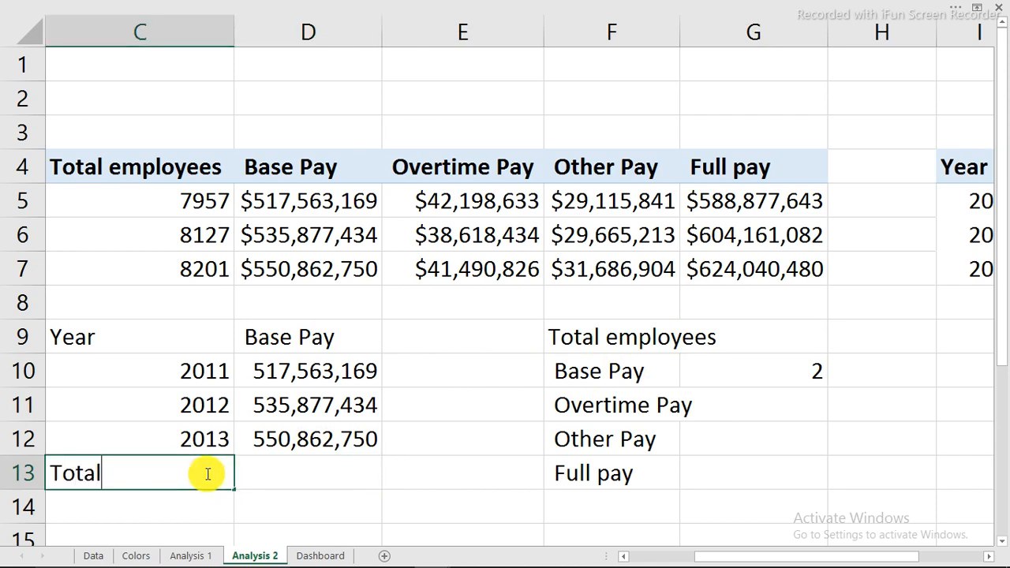
key("Tab")
type("=")
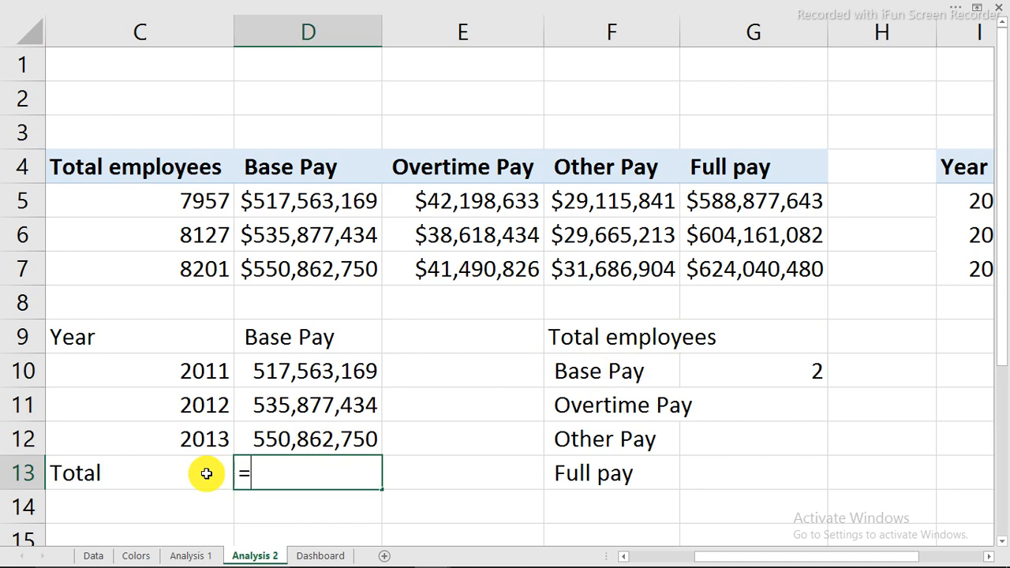
type("su")
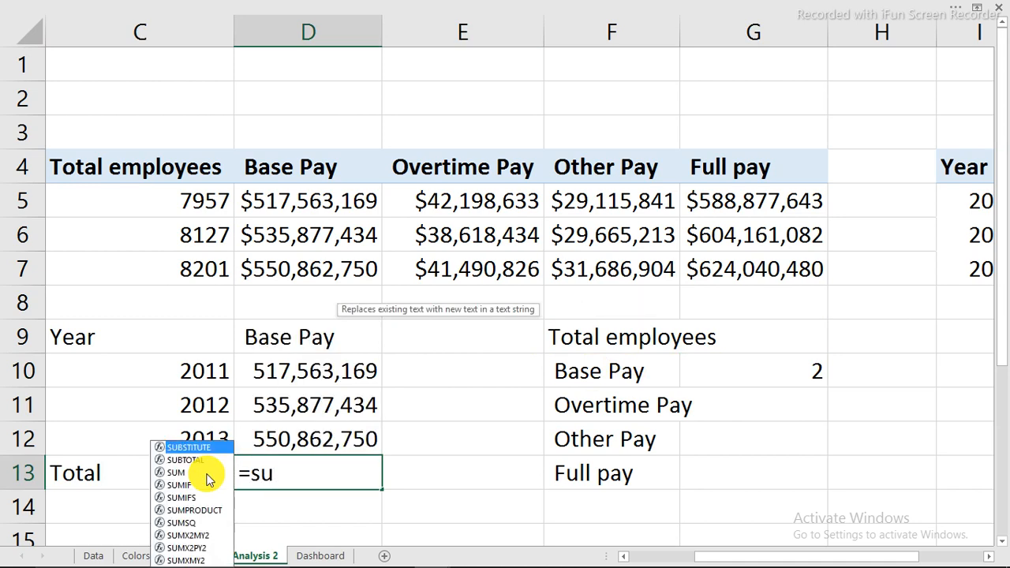
type("m")
key("Tab")
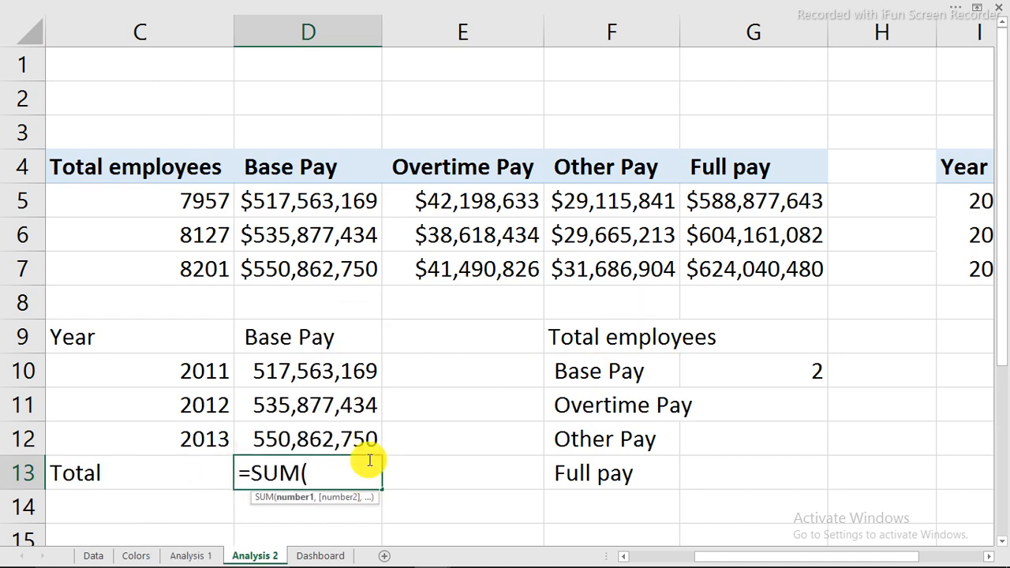
left_click_drag(339, 372, 341, 442)
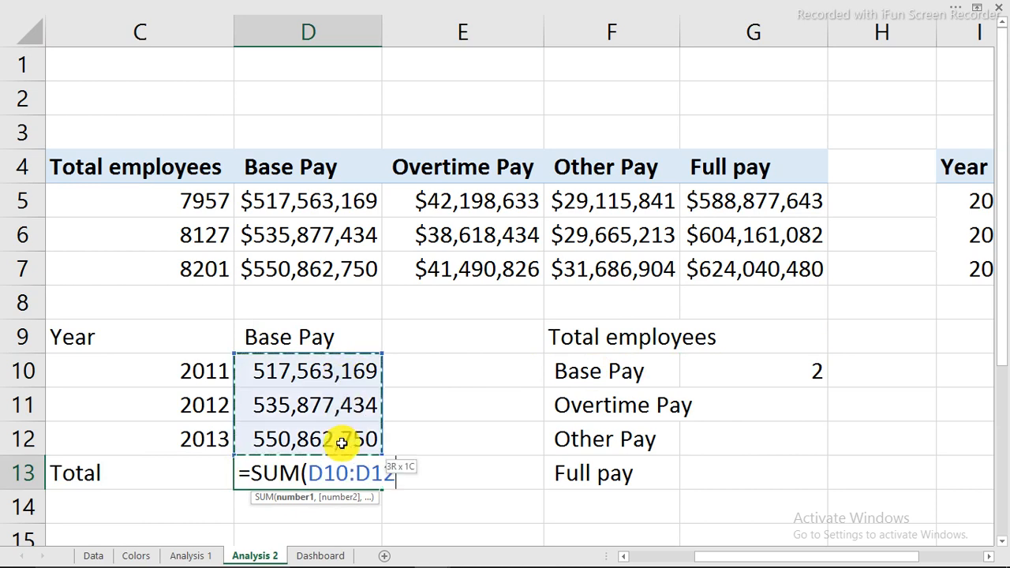
key("Return")
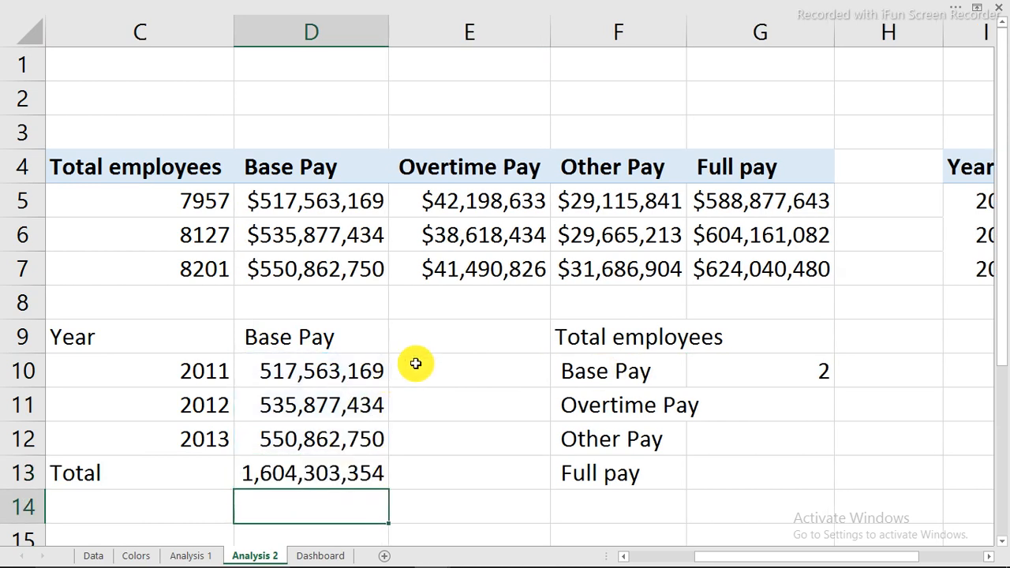
Calculate the 2011 share of total Base Pay in E10 with the formula =D10/$D$13
left_click(419, 370)
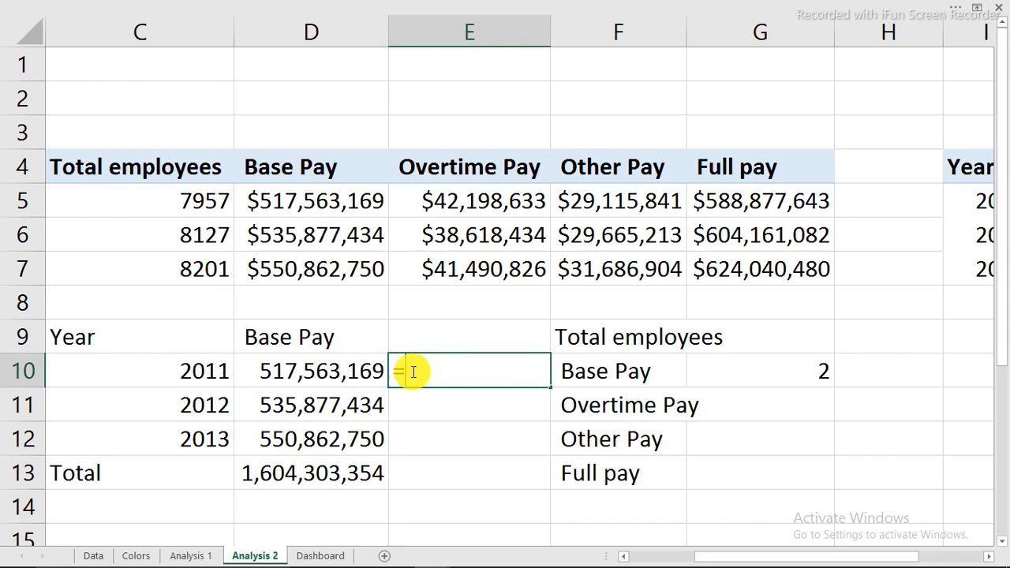
left_click(360, 371)
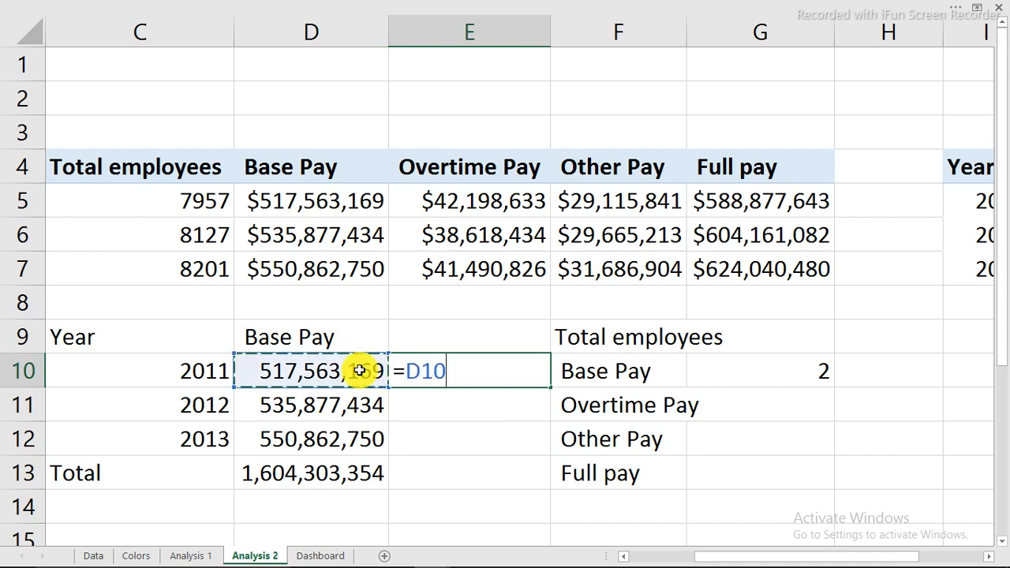
type("/")
left_click(350, 475)
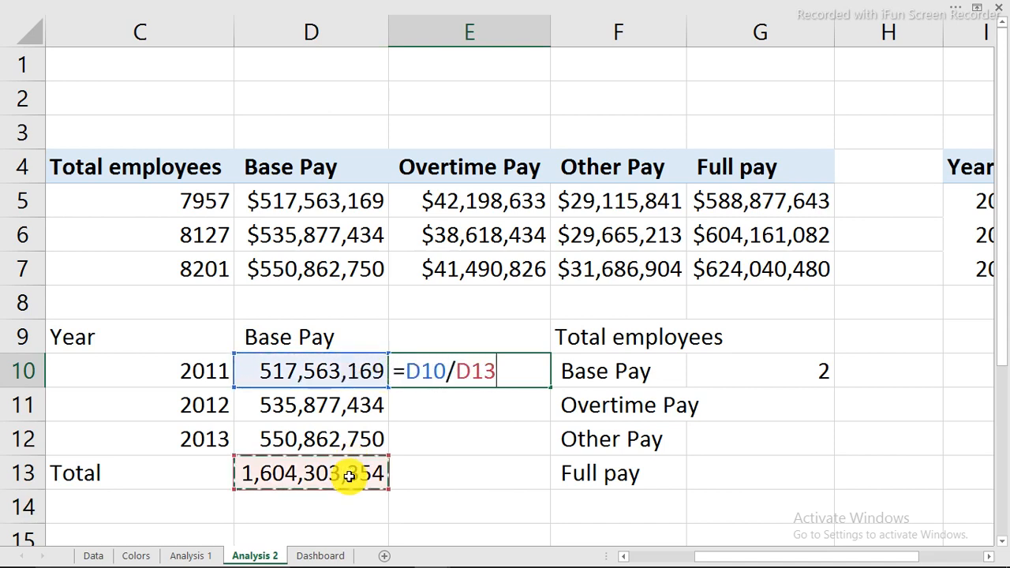
left_click(458, 371)
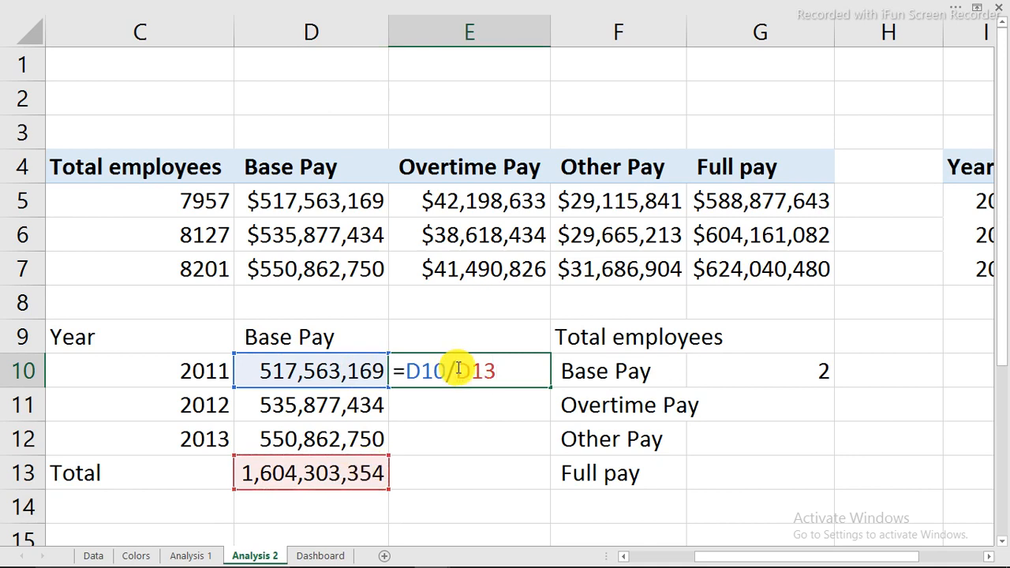
type("$D$")
key("Return")
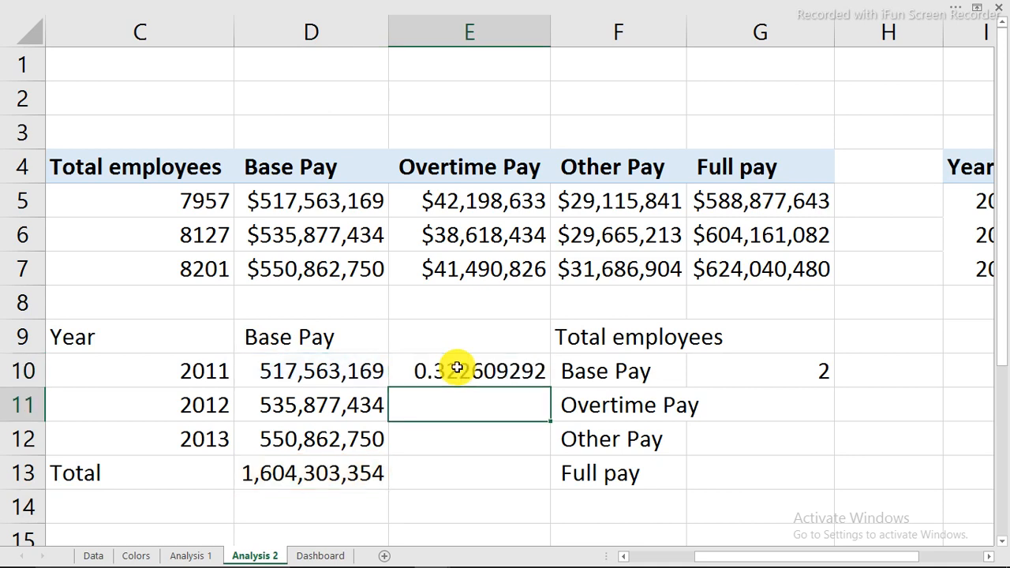
Fill the E10 share formula down to E12 and format the cells as percentages with one decimal place
left_click(457, 368)
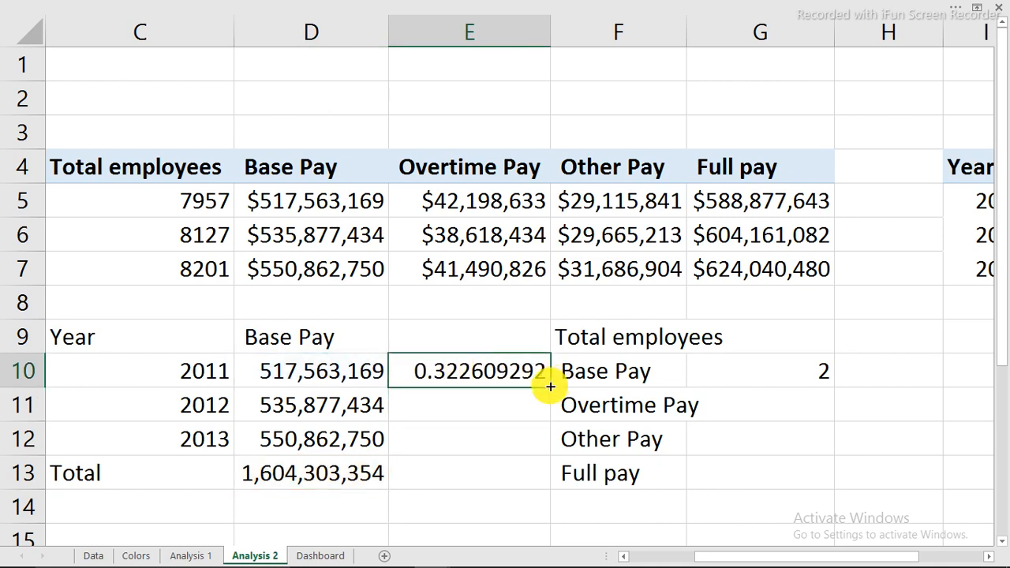
left_click_drag(551, 387, 541, 440)
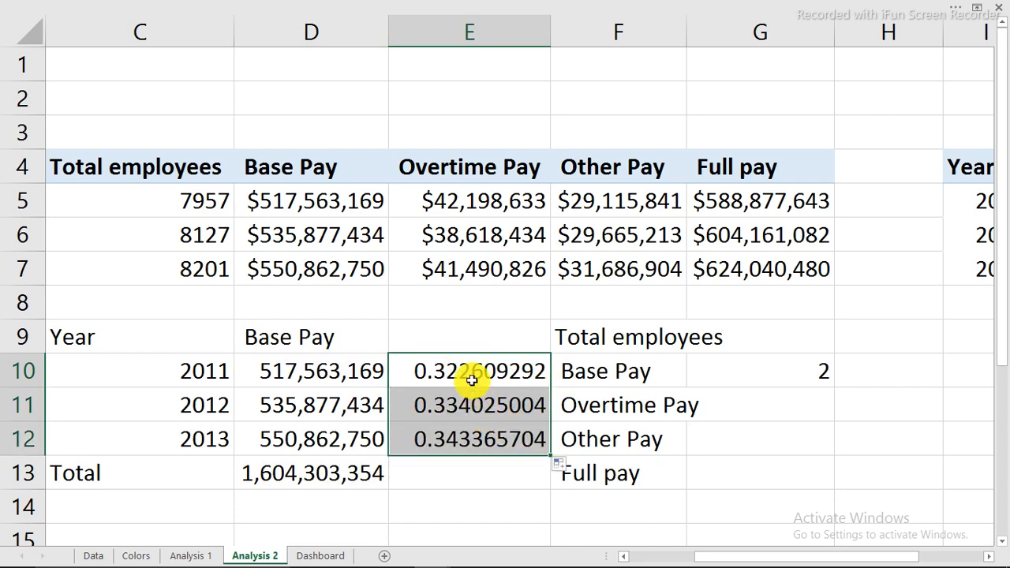
key("ctrl+1")
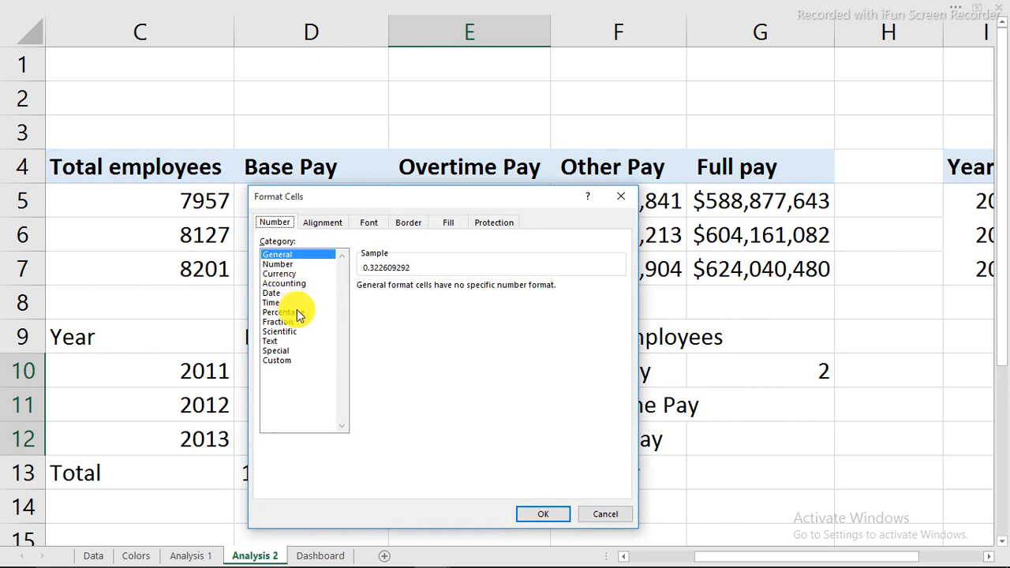
left_click(298, 313)
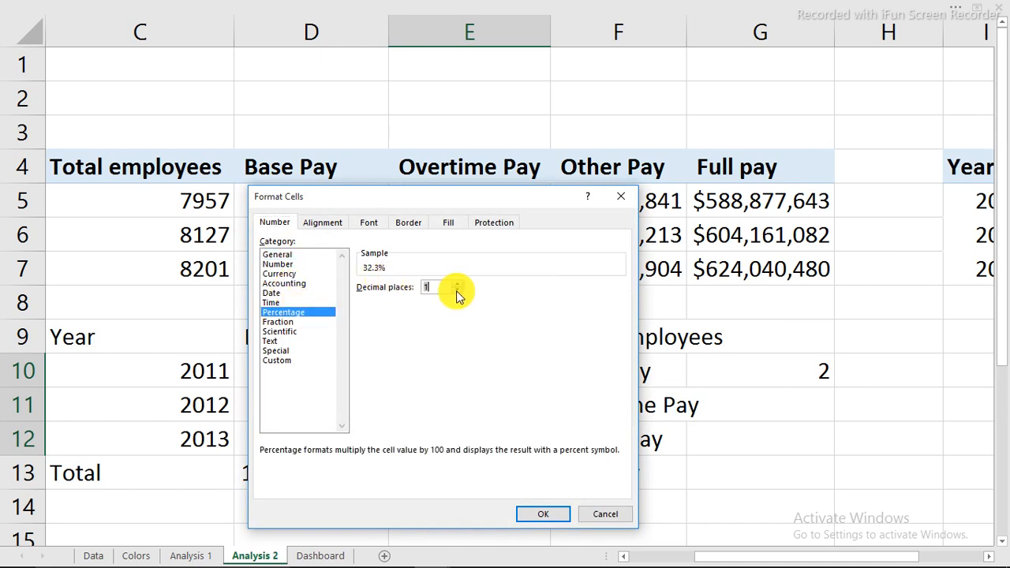
left_click(538, 515)
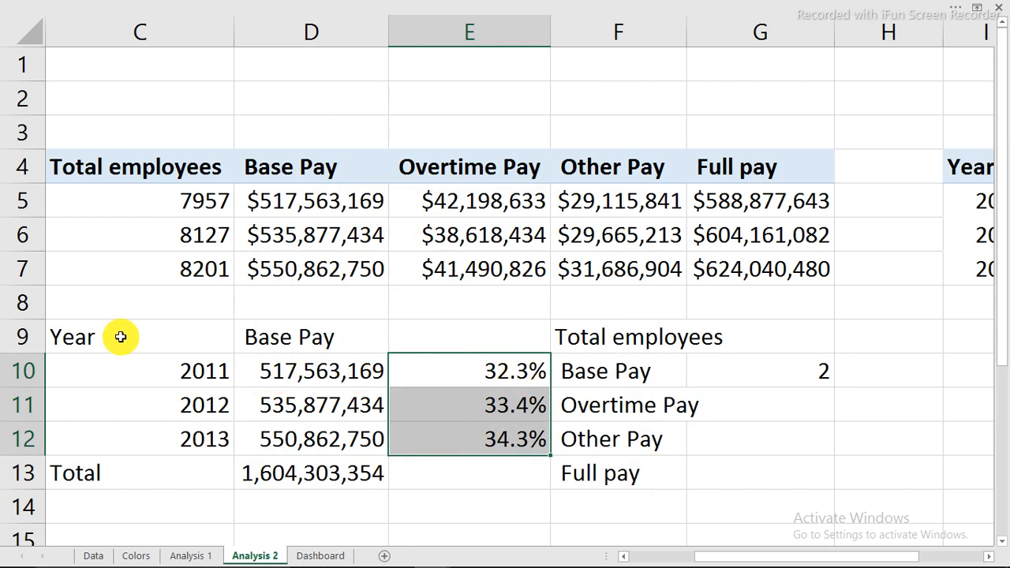
Center the contents of the Year and Base Pay table in C9:E13
left_click_drag(79, 332, 447, 483)
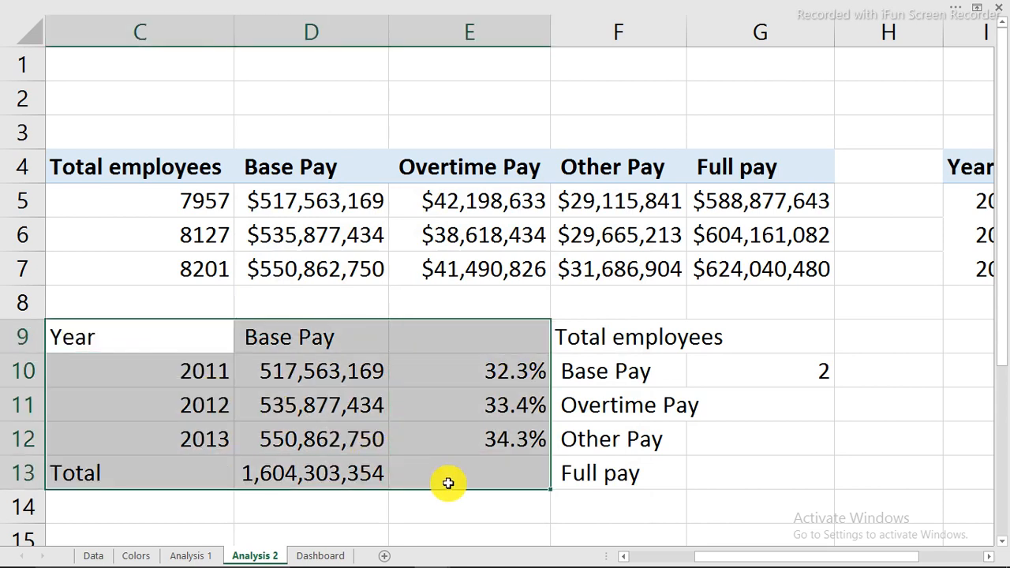
left_click(375, 12)
left_click(299, 82)
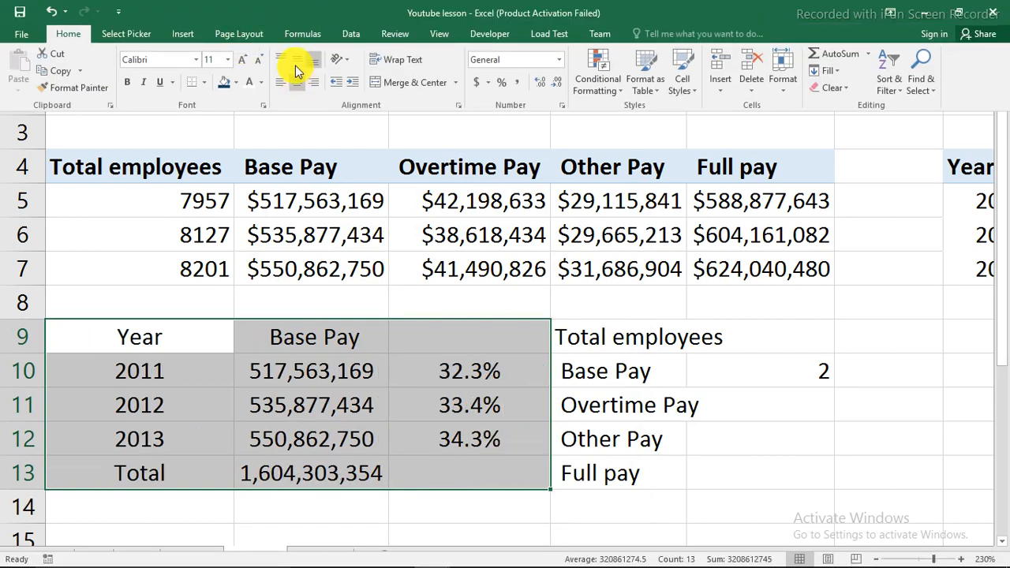
left_click(446, 420)
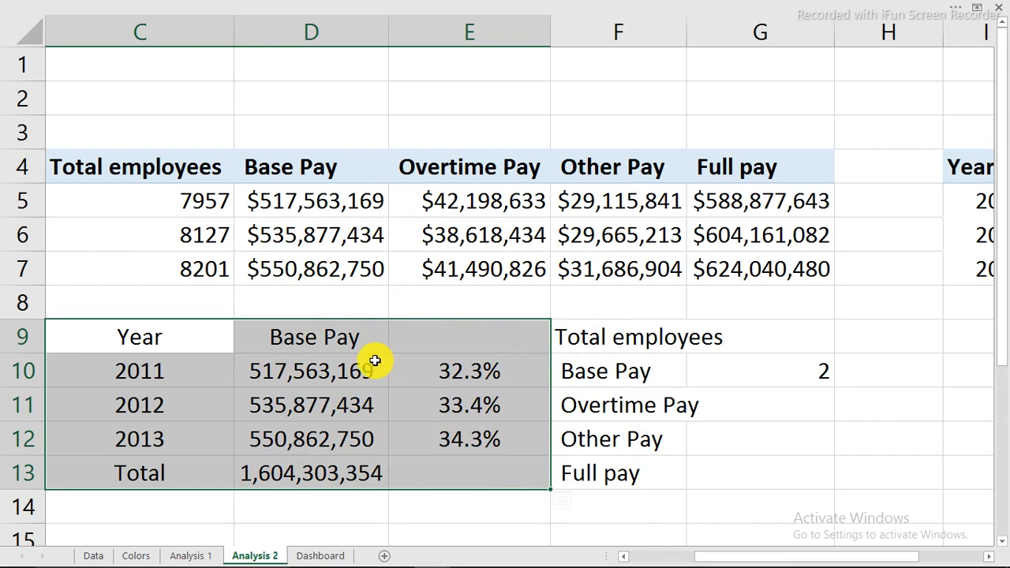
left_click(400, 461)
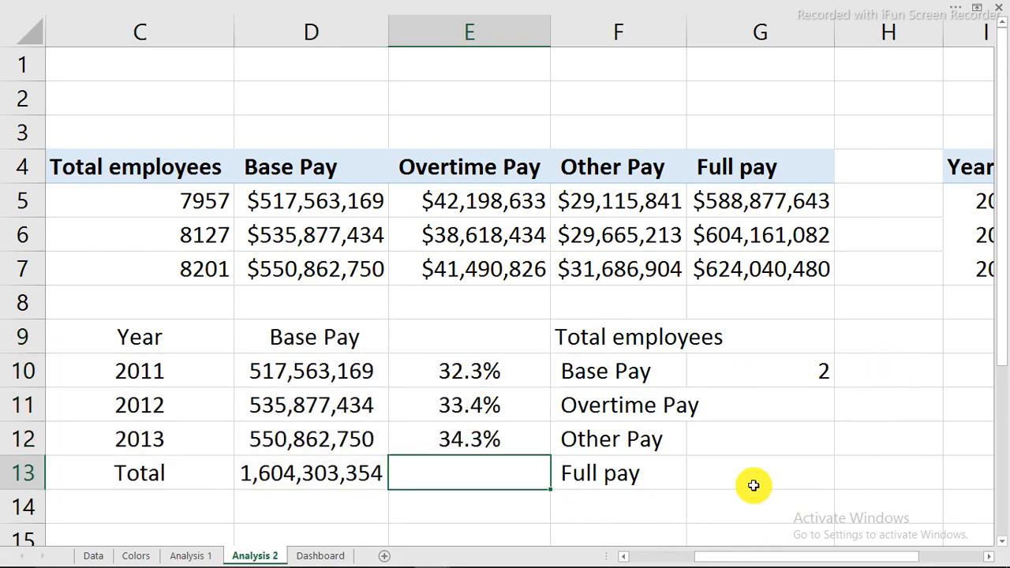
In the finished example dashboard, filter to Middle Earners and select 2012 and 2013 in turn to examine the yearly payout chart's selected-year label
scroll(755, 484, "down", 1)
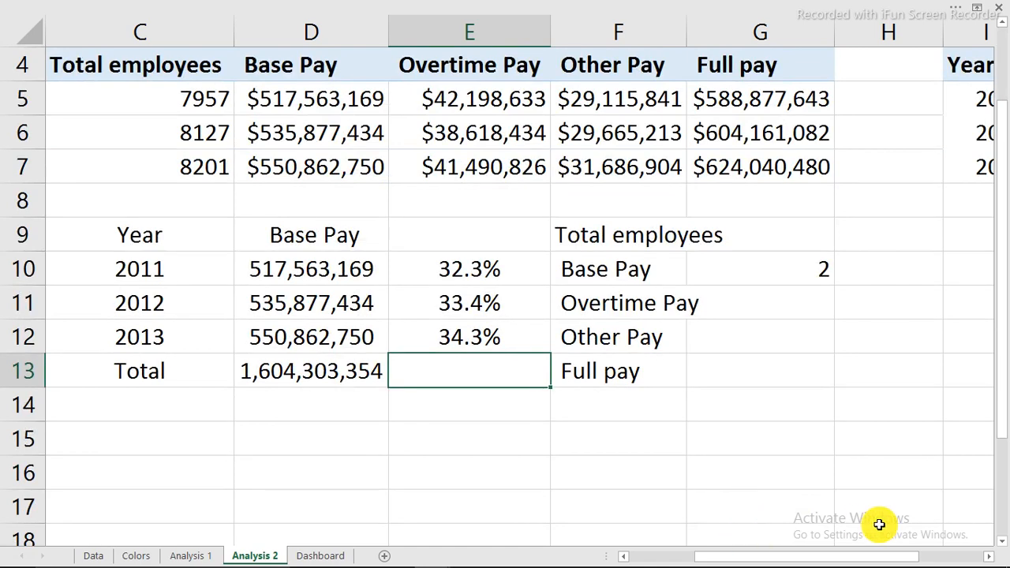
left_click_drag(754, 556, 798, 556)
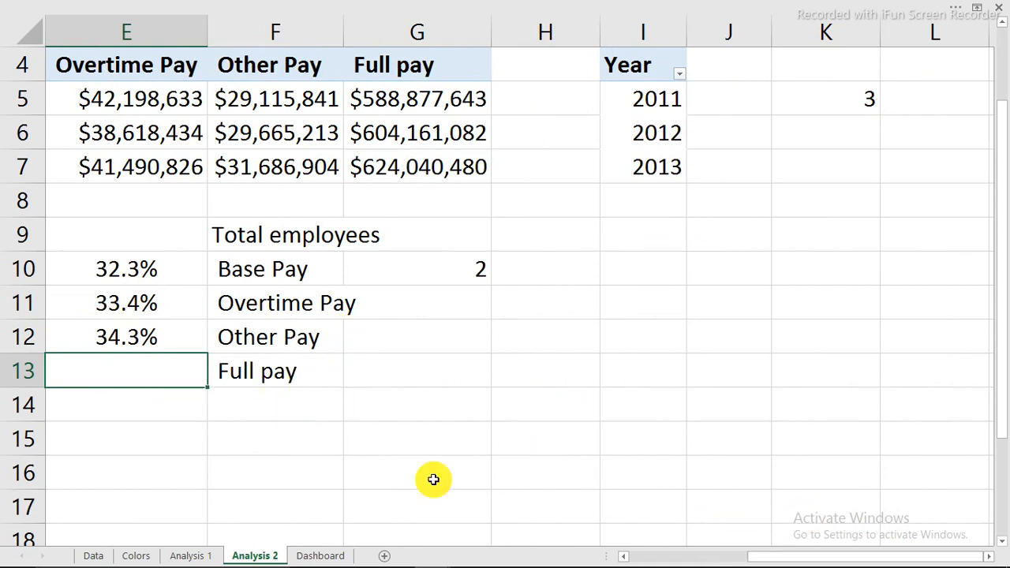
mouse_move(456, 554)
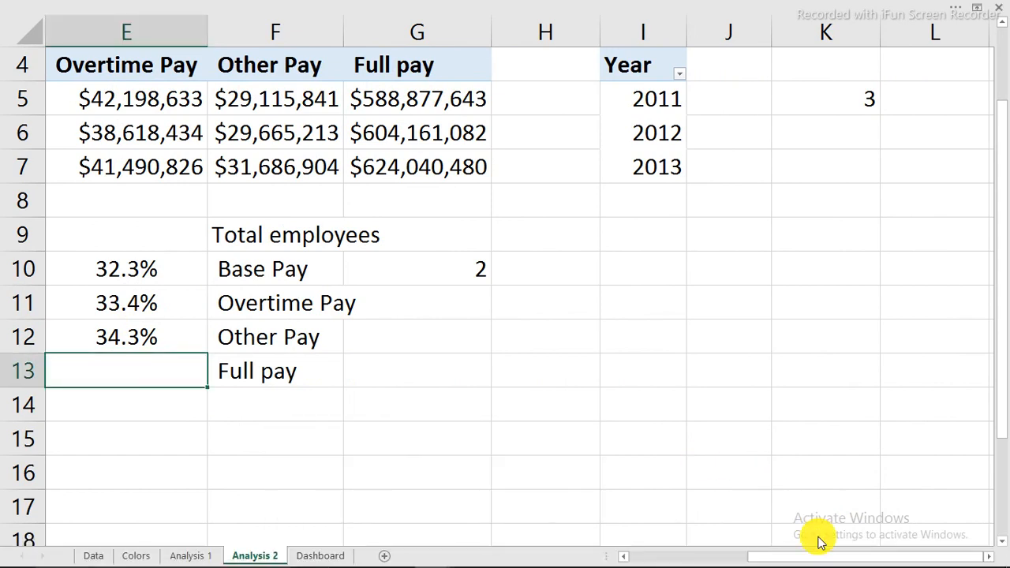
key("ctrl+Page_Down")
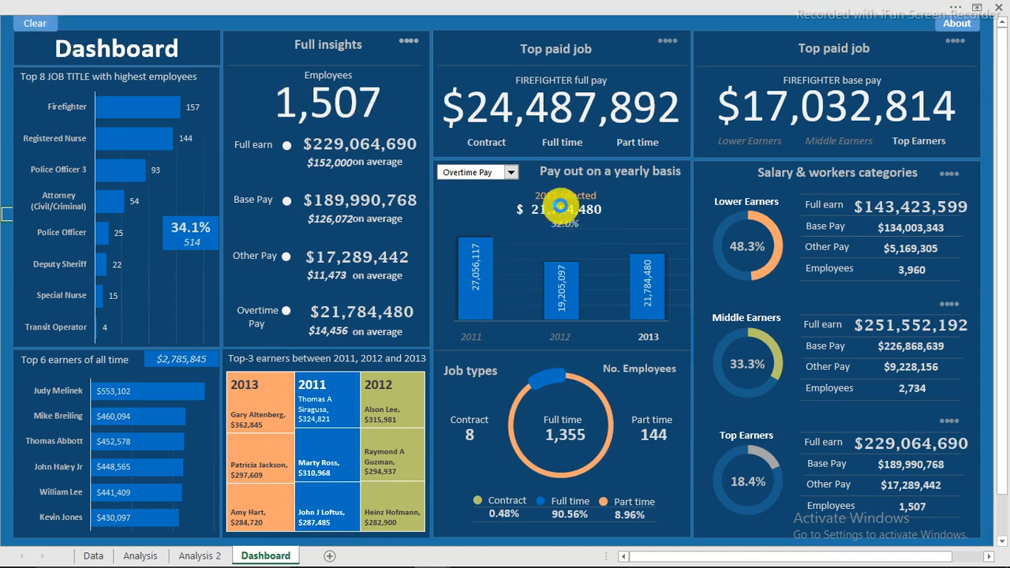
left_click(572, 215)
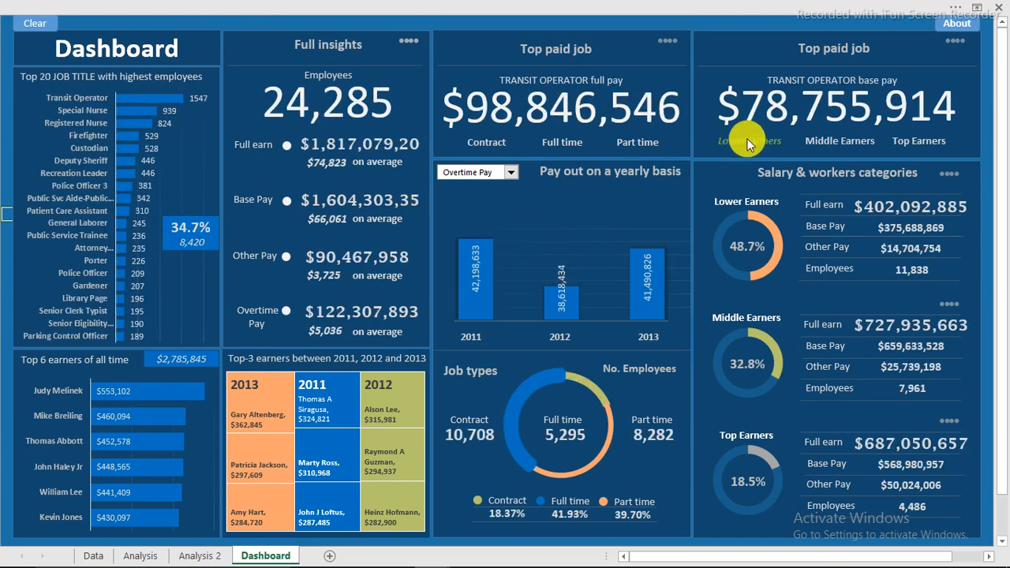
left_click(818, 142)
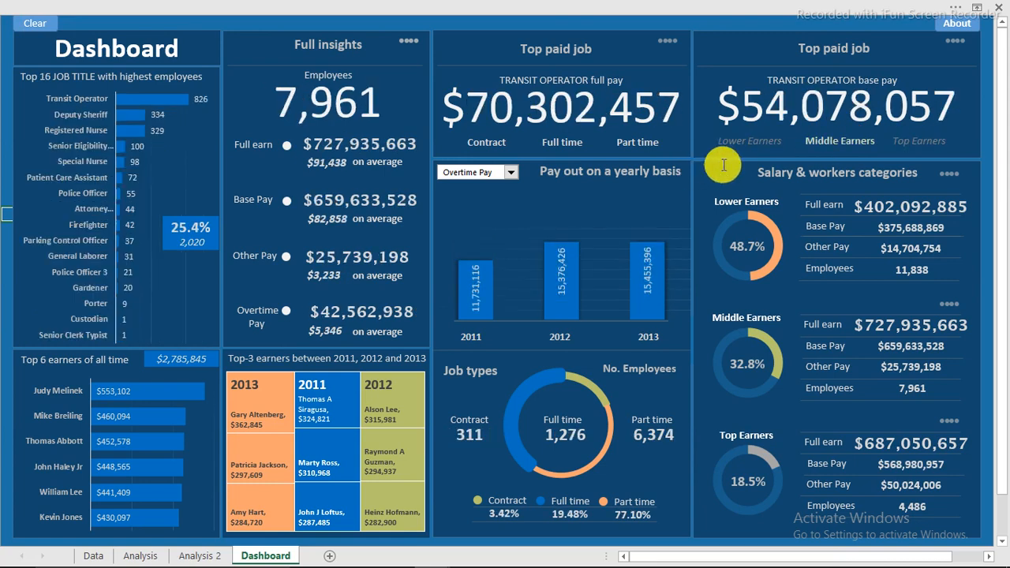
left_click(562, 338)
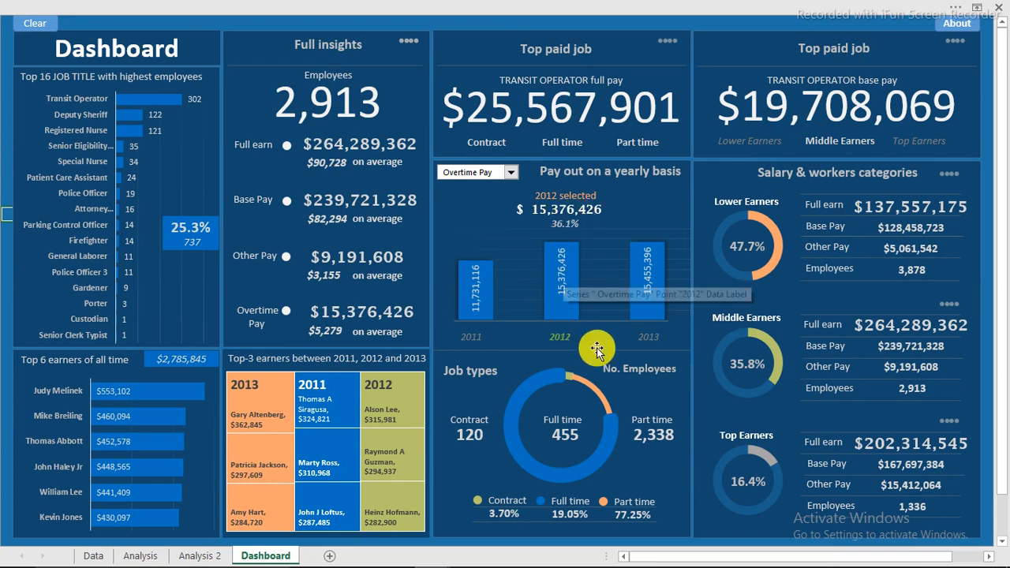
left_click(644, 336)
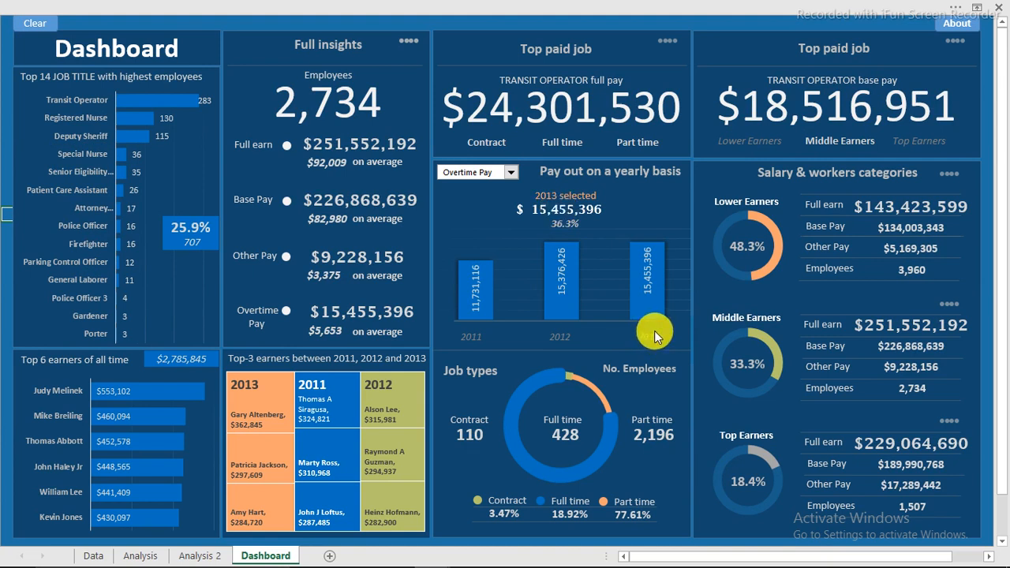
mouse_move(643, 289)
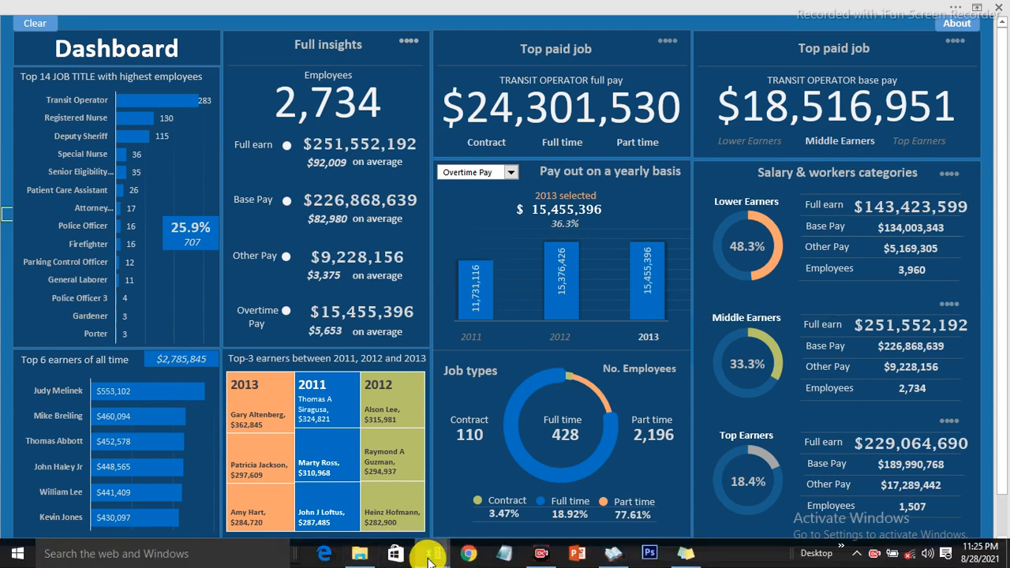
left_click(383, 517)
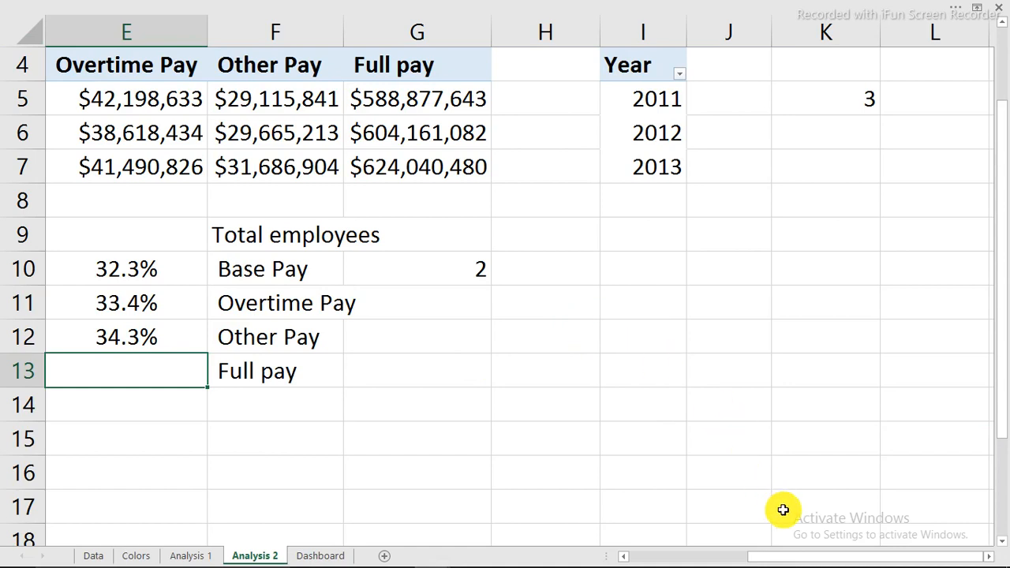
Look up the Base Pay for the year in I5 by entering =VLOOKUP(I5,C10:E12,2,0) in cell I10
left_click(661, 273)
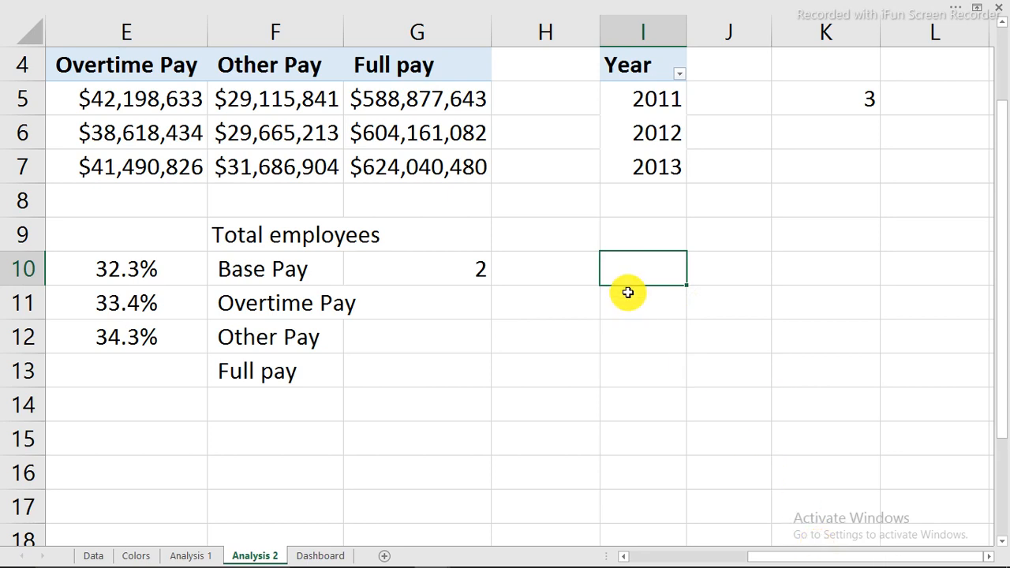
type("=")
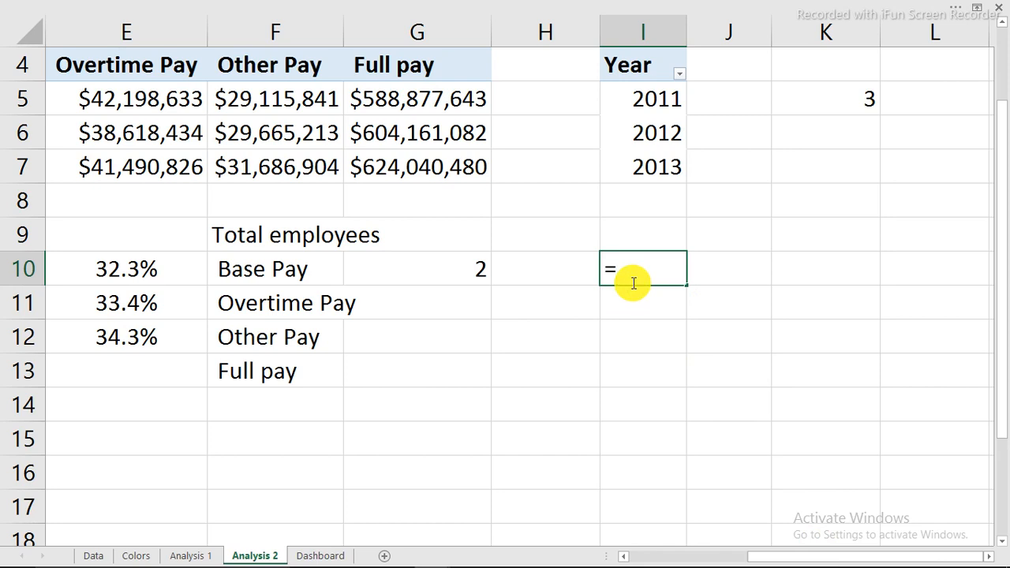
type("vo")
key("BackSpace")
type("l")
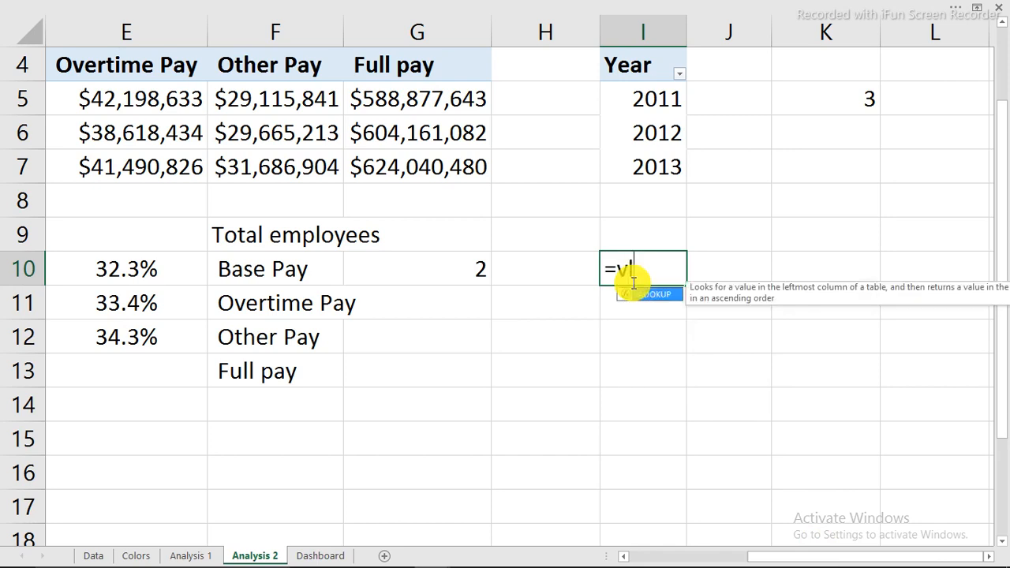
key("Tab")
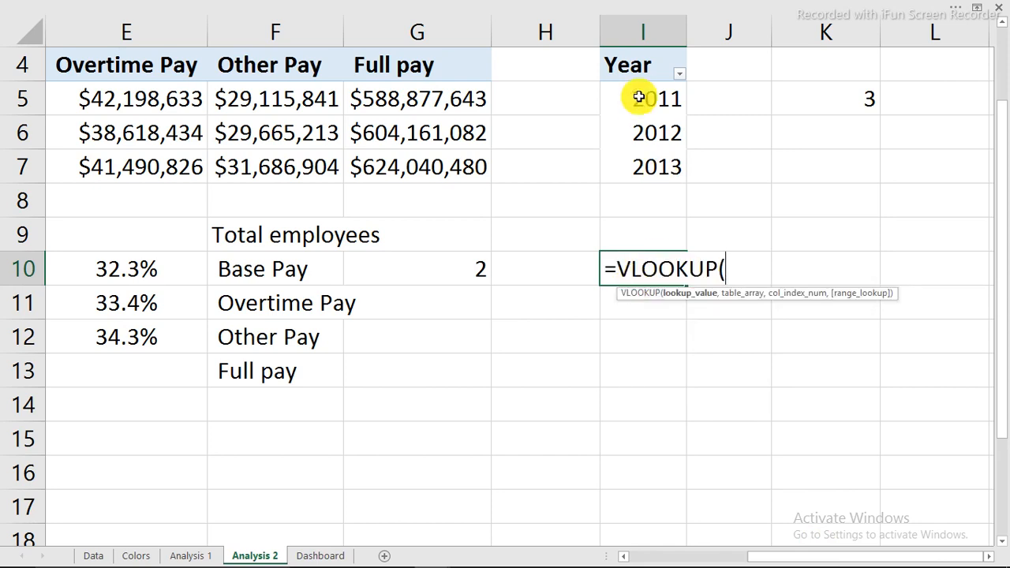
left_click(667, 97)
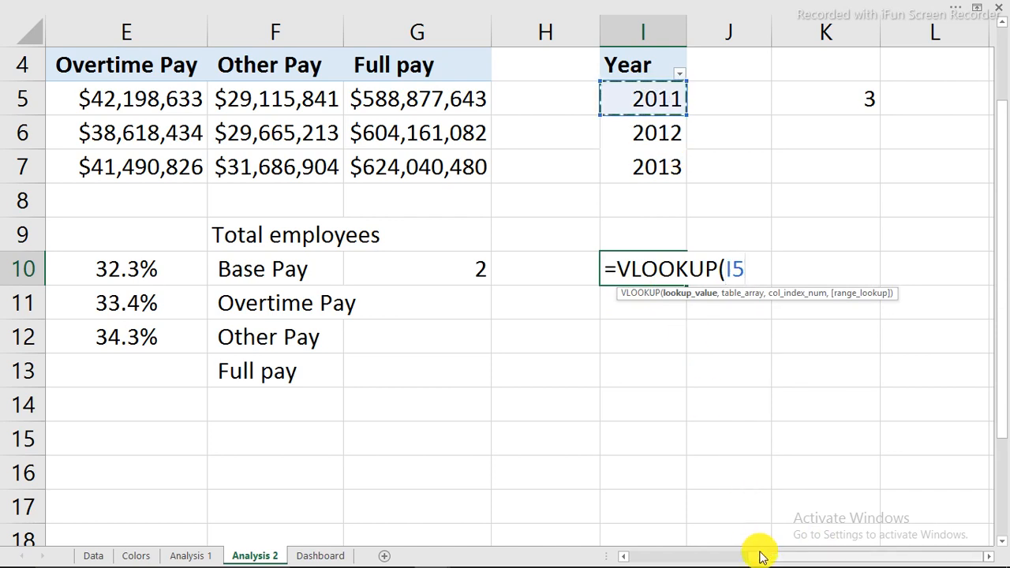
type(",")
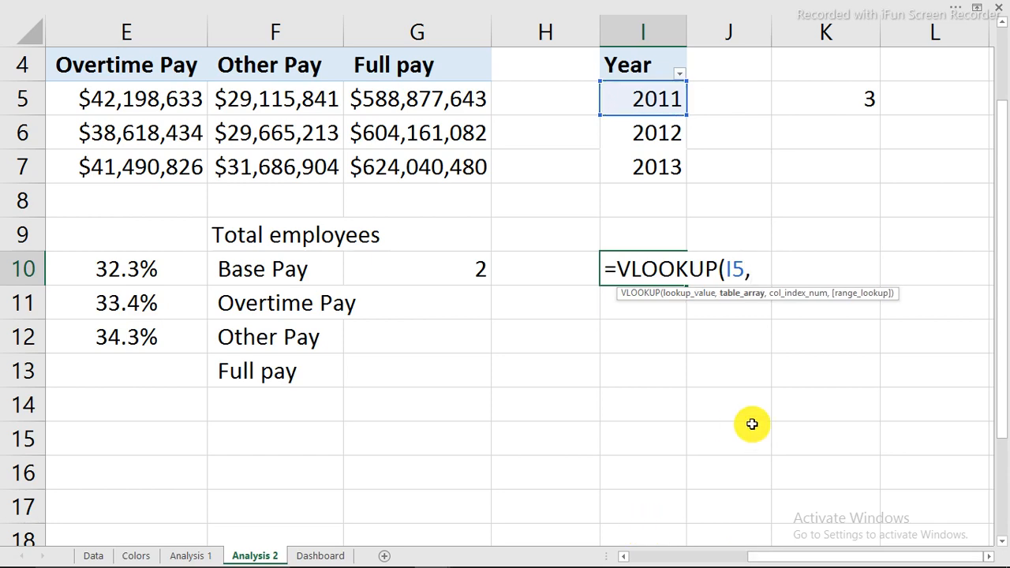
left_click_drag(756, 557, 693, 559)
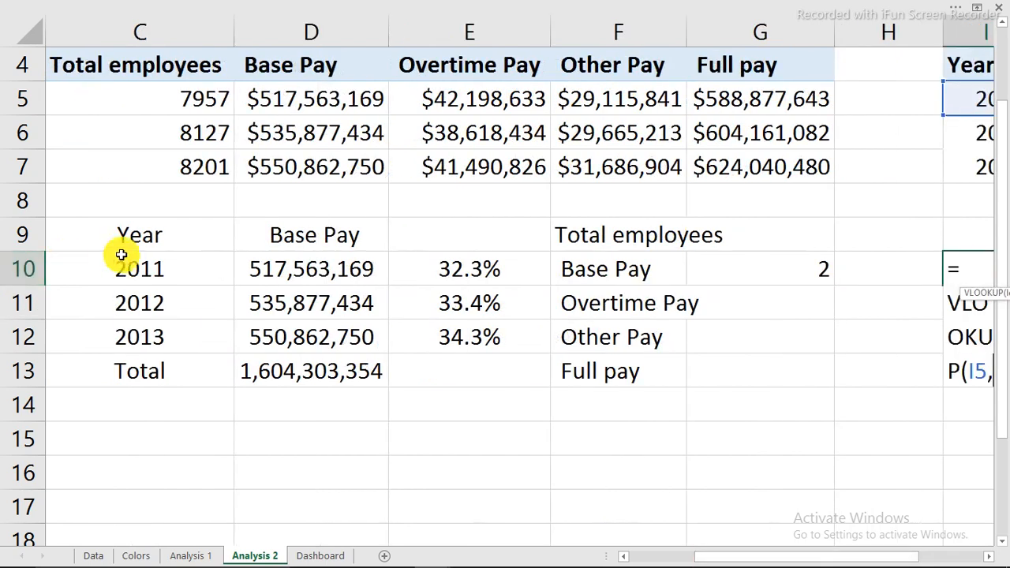
left_click_drag(139, 269, 407, 329)
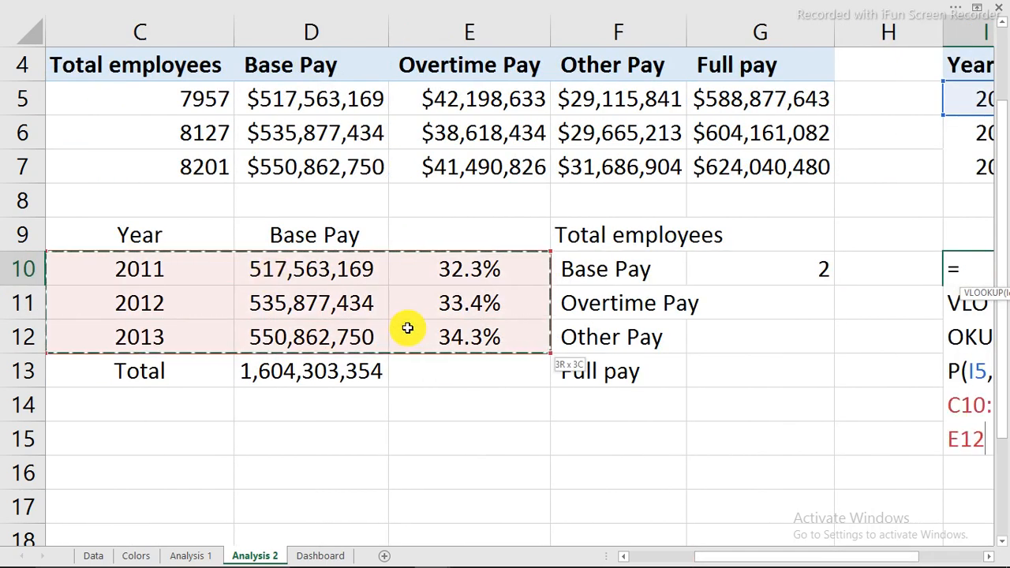
type(",")
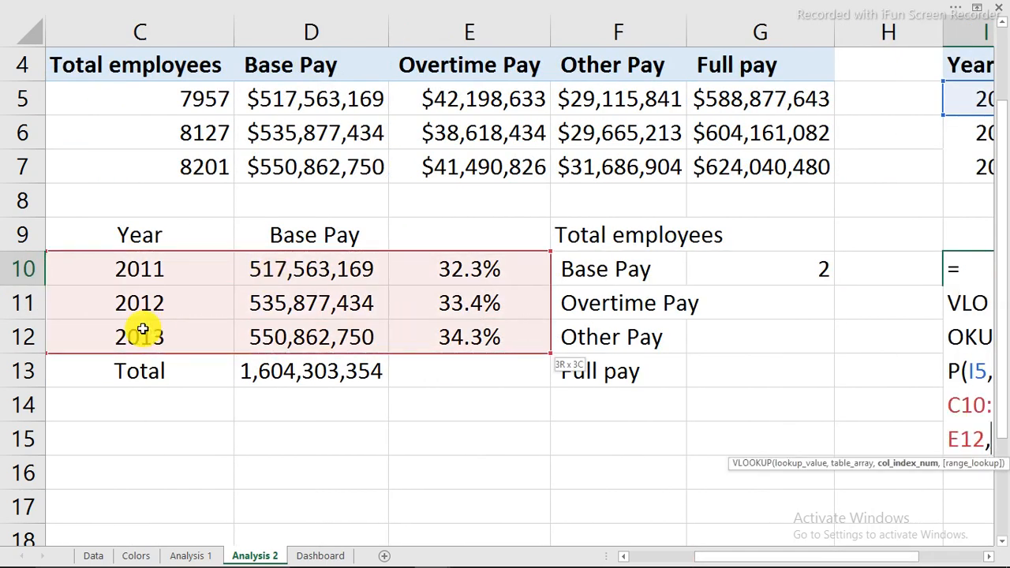
type("2")
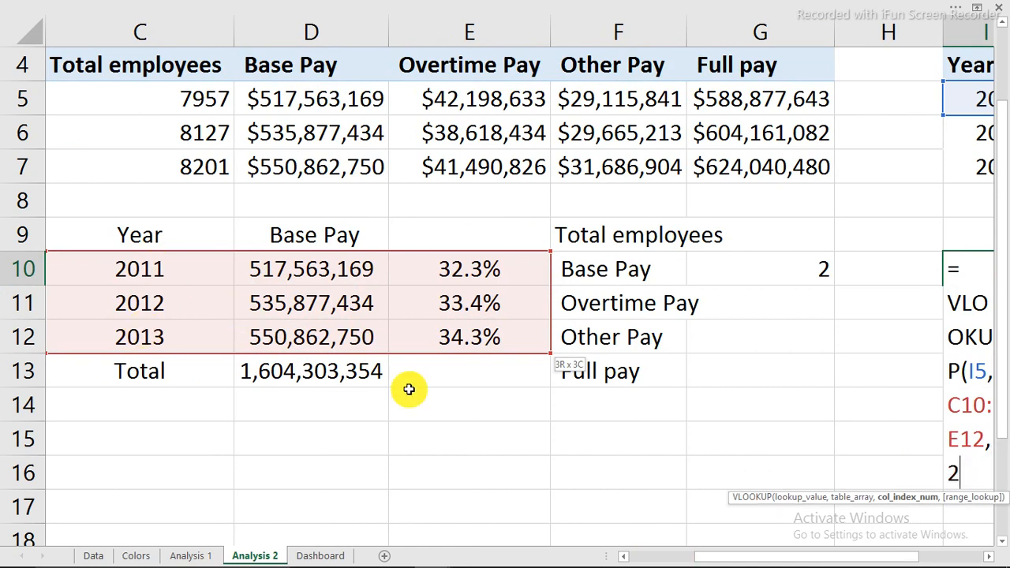
left_click_drag(720, 559, 794, 550)
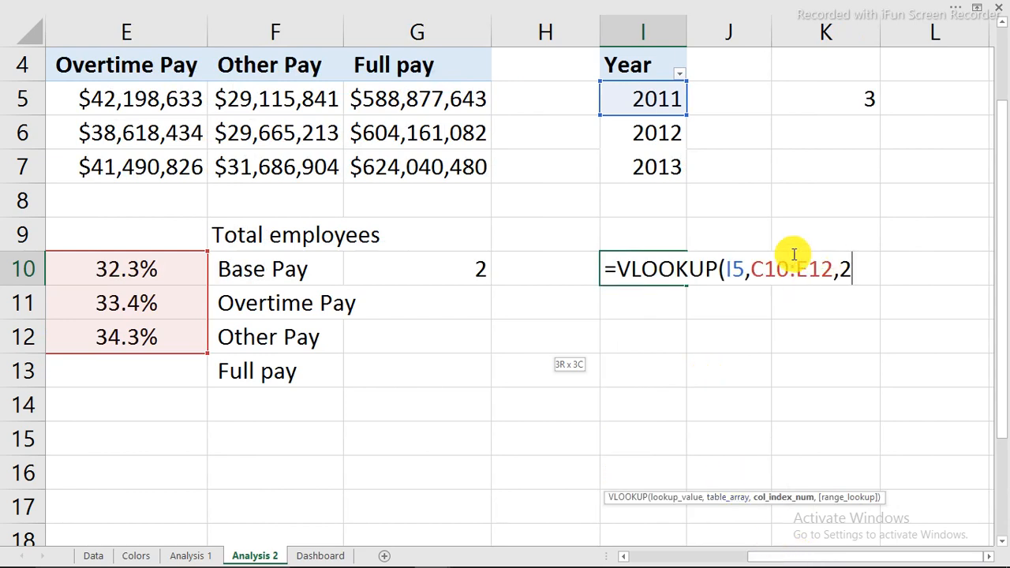
left_click(750, 270)
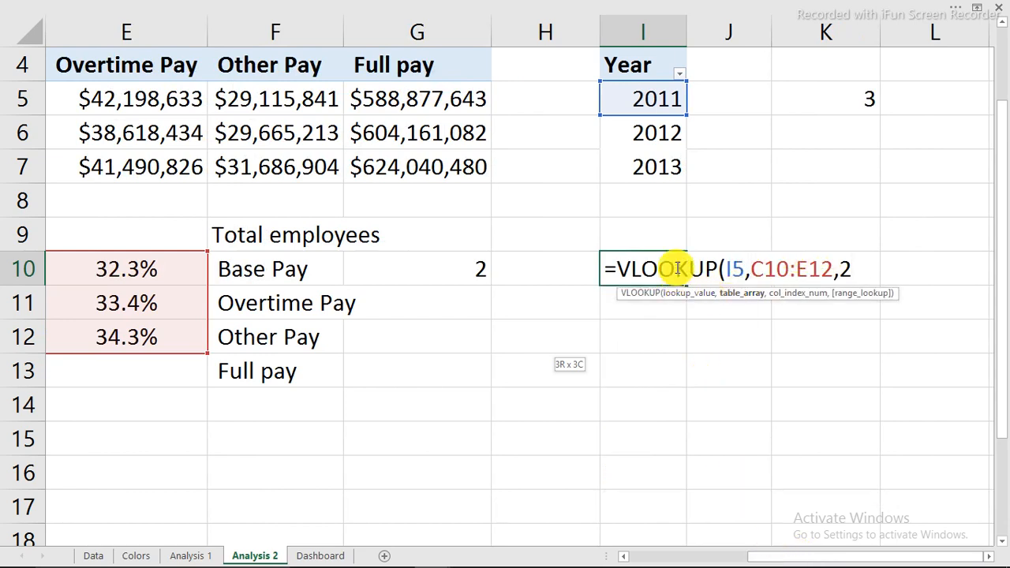
left_click(742, 269)
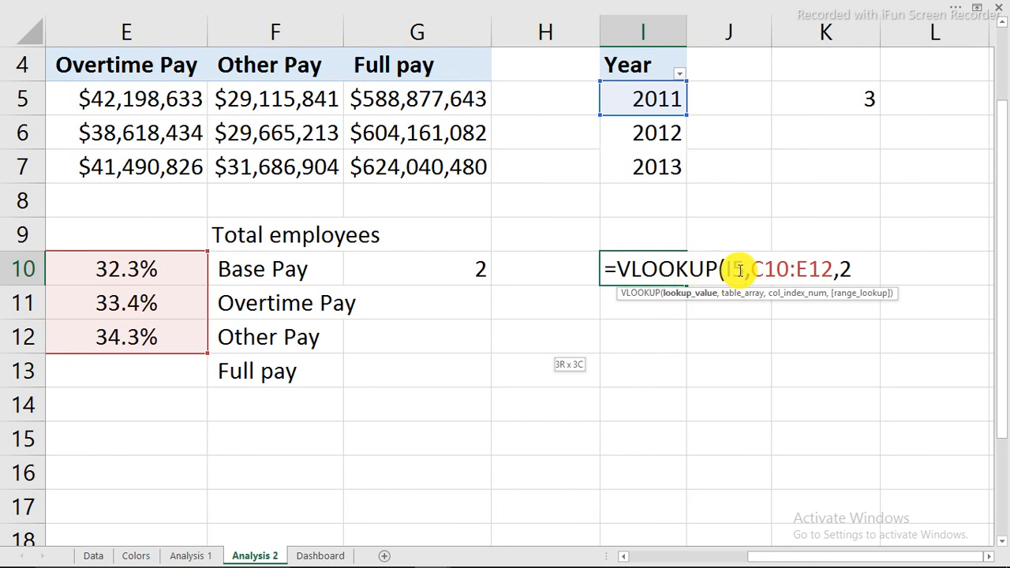
left_click(774, 270)
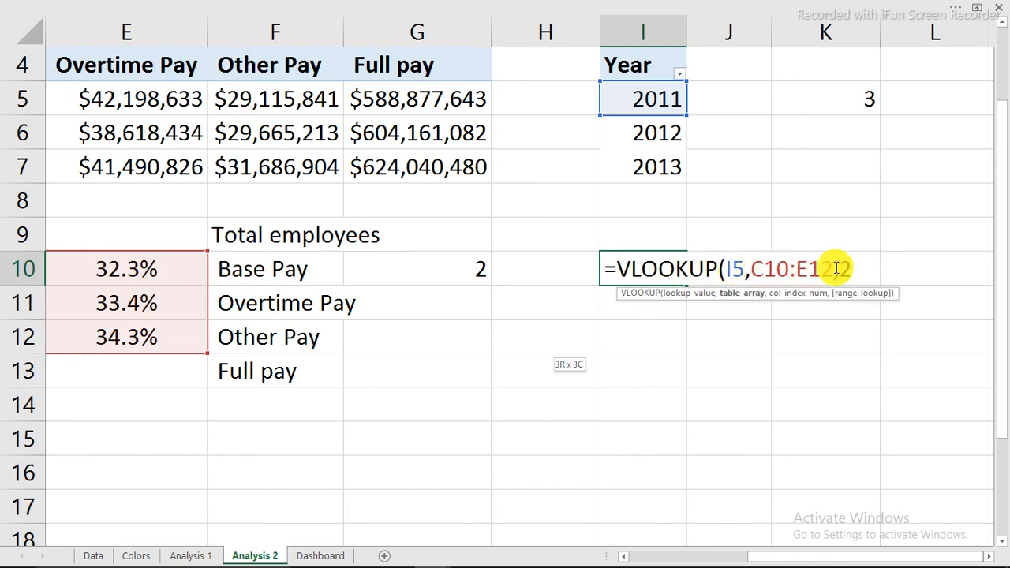
left_click(853, 269)
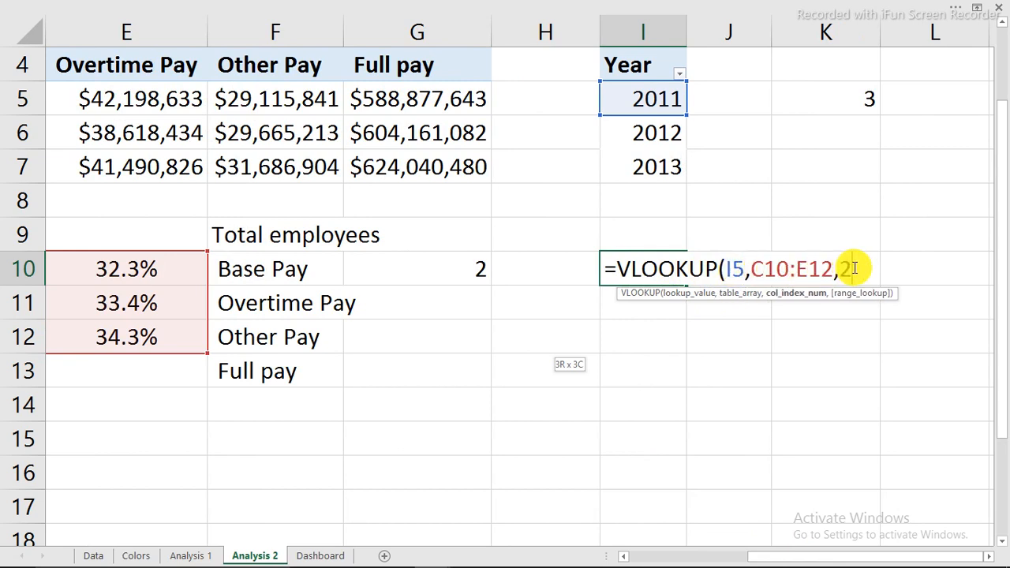
type(",0")
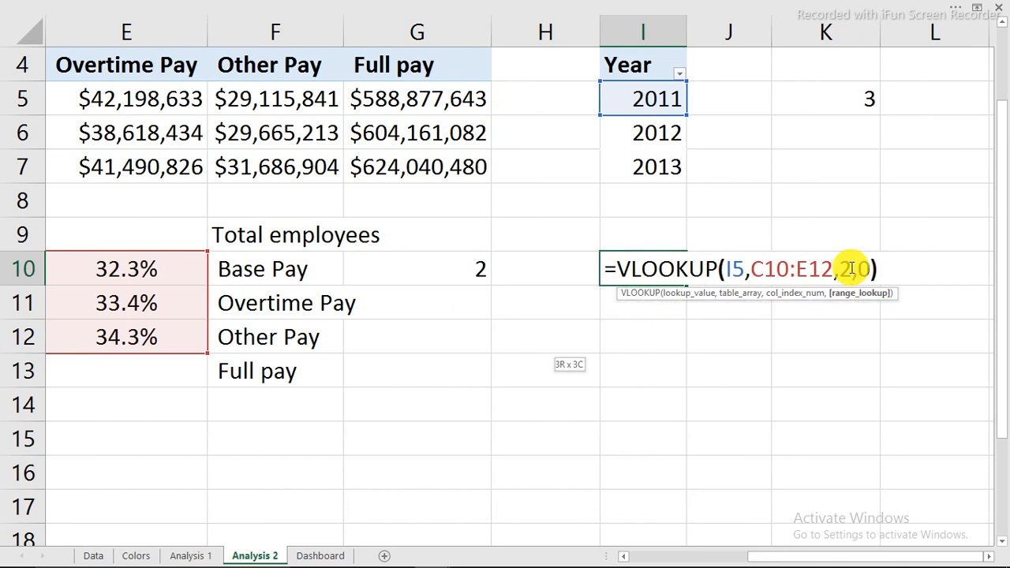
key("Return")
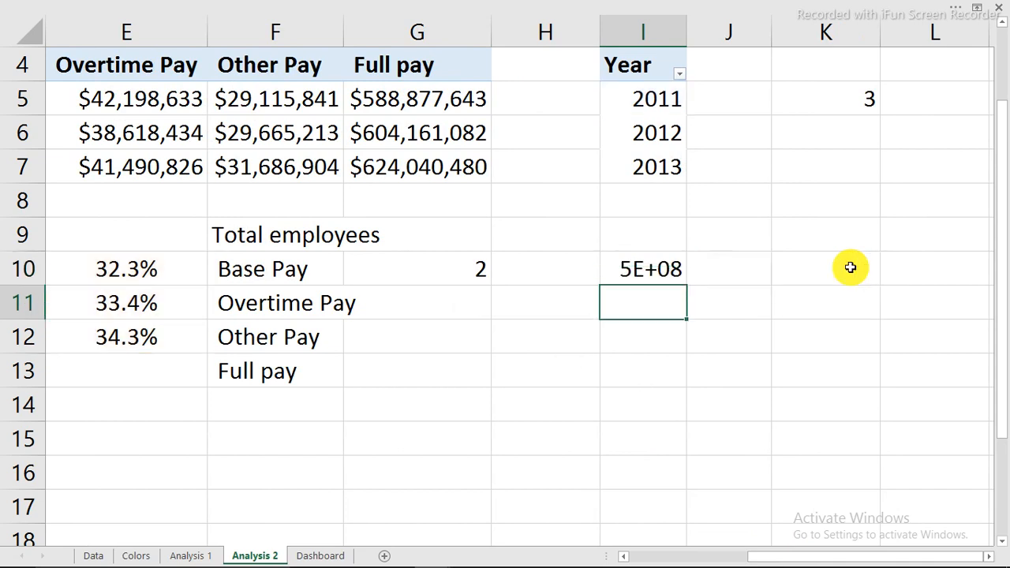
Autofit column I and format I10 as a number with 0 decimal places and a thousands separator
left_click(670, 268)
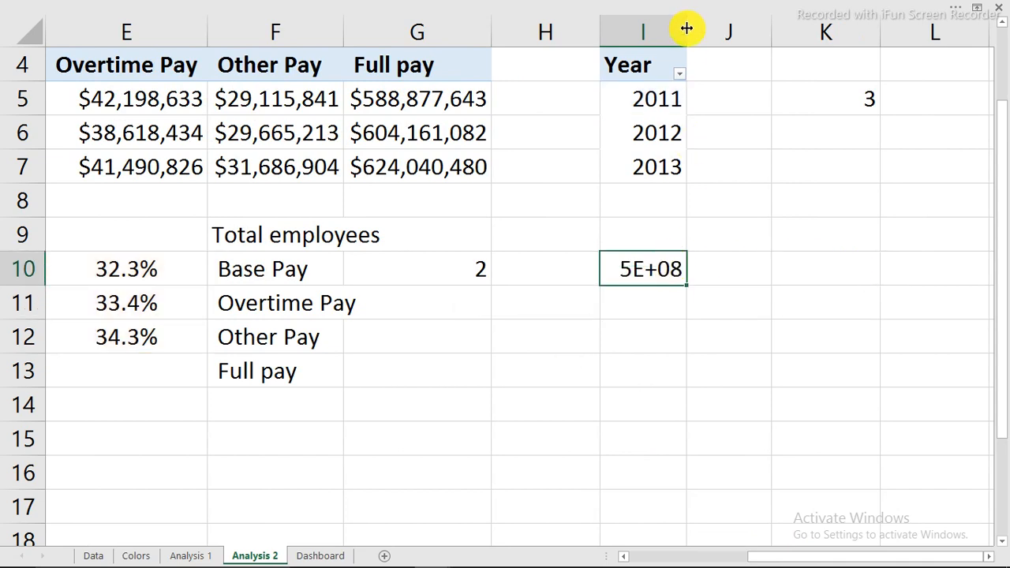
double_click(687, 29)
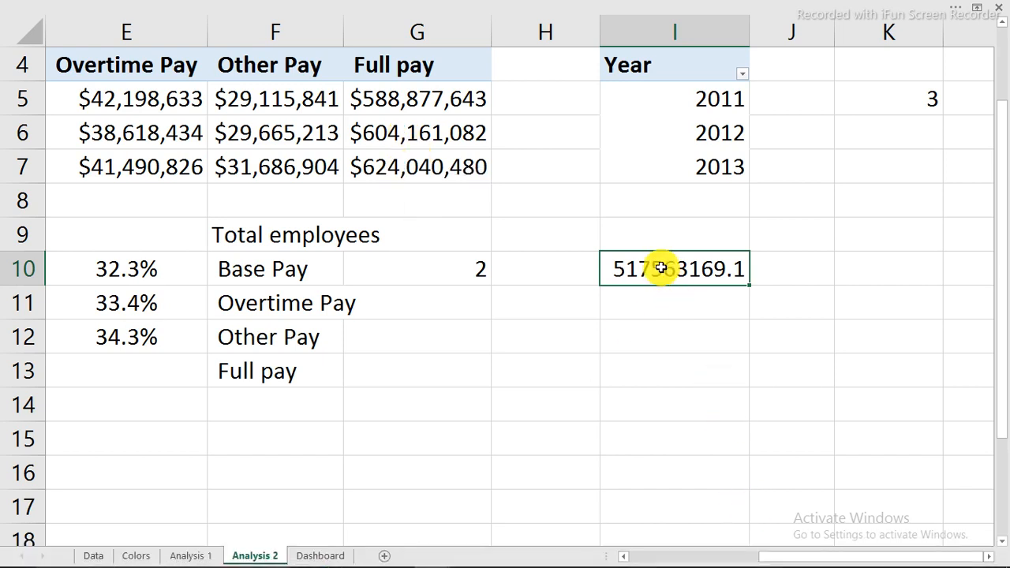
key("ctrl+1")
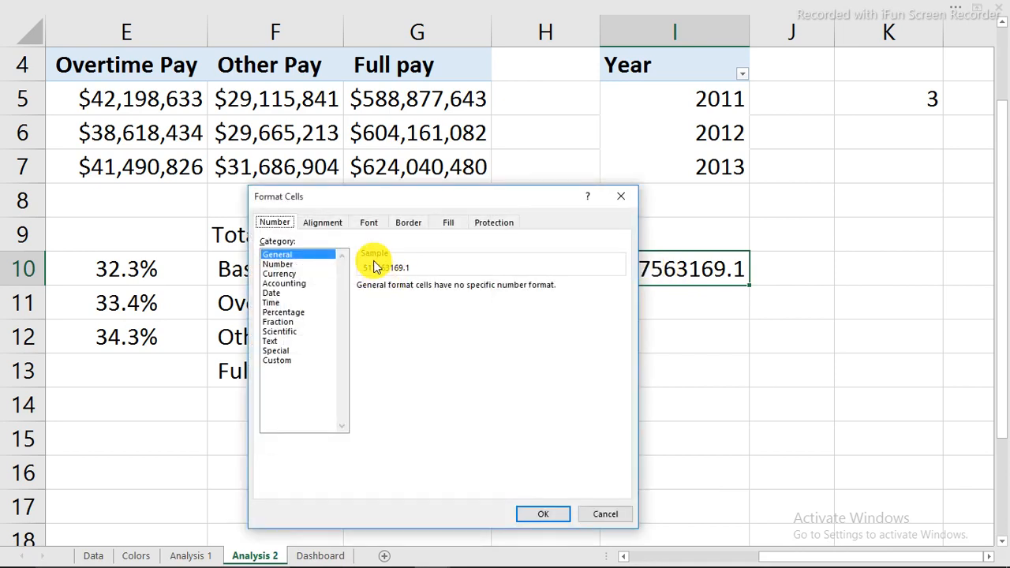
left_click(272, 264)
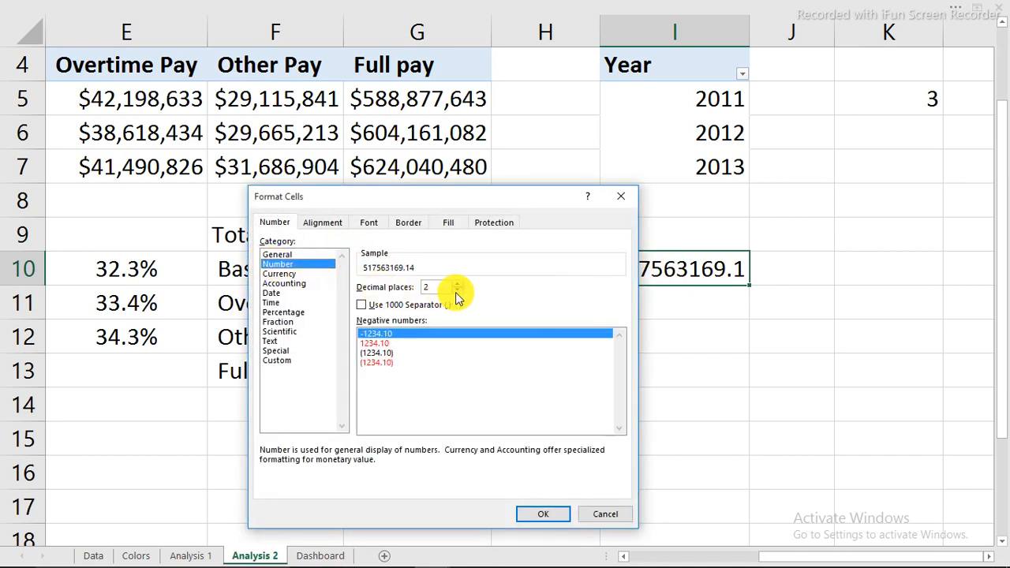
left_click(458, 290)
left_click(457, 291)
left_click(395, 304)
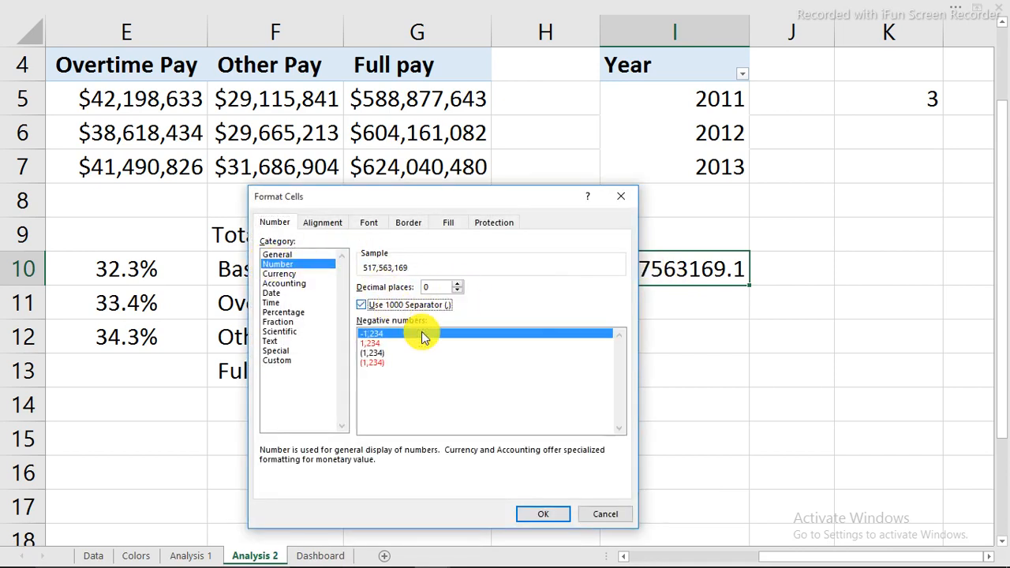
left_click(566, 518)
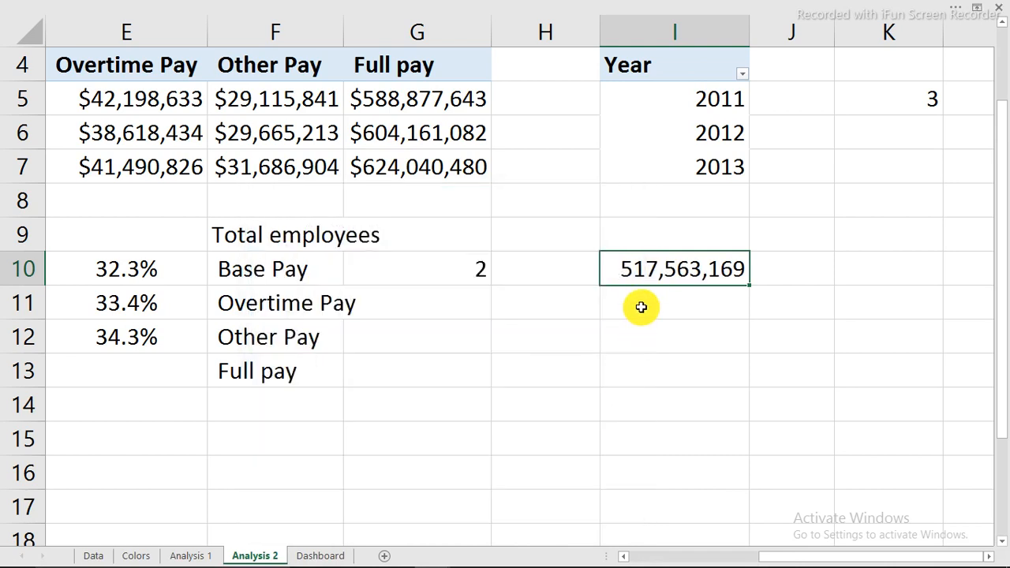
left_click(645, 310)
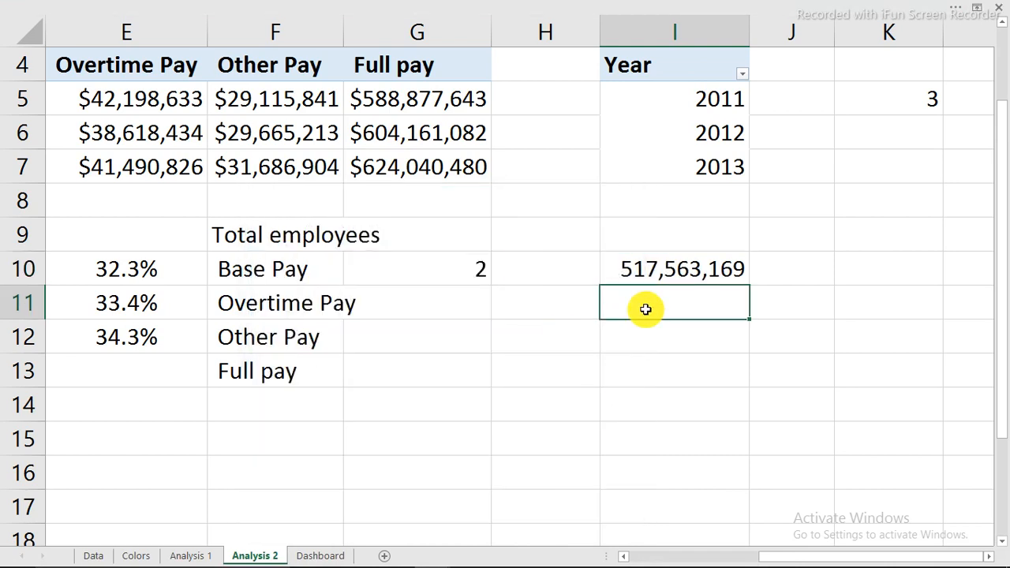
left_click(678, 335)
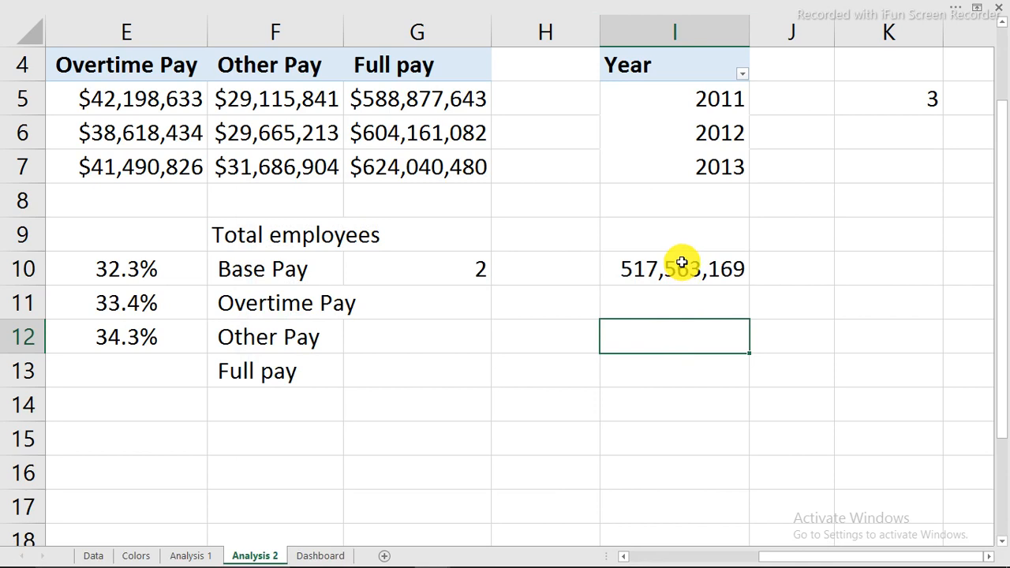
left_click(801, 272)
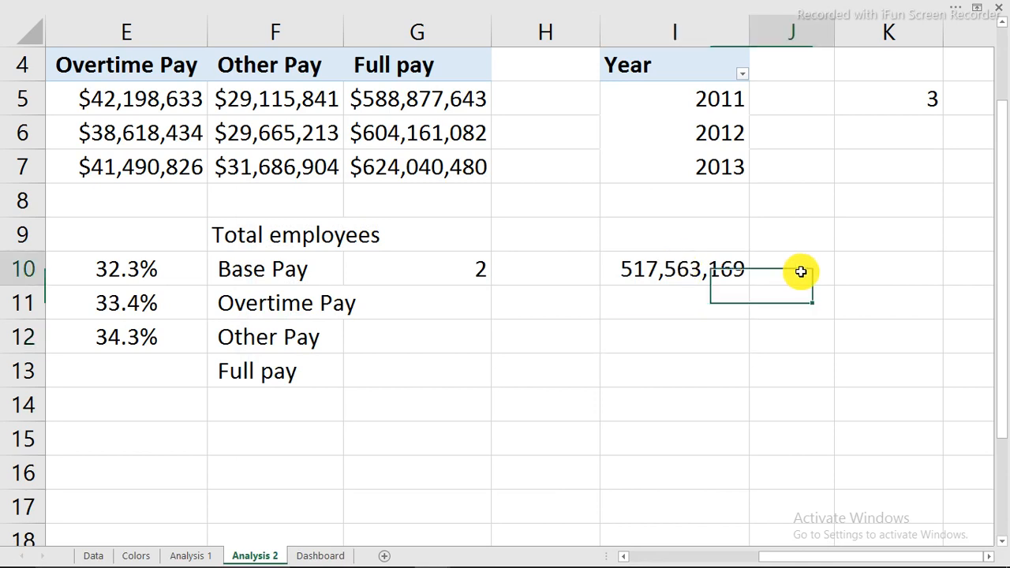
Copy the VLOOKUP formula text from I10 into J10, keeping its cell references unchanged
left_click(722, 270)
double_click(722, 270)
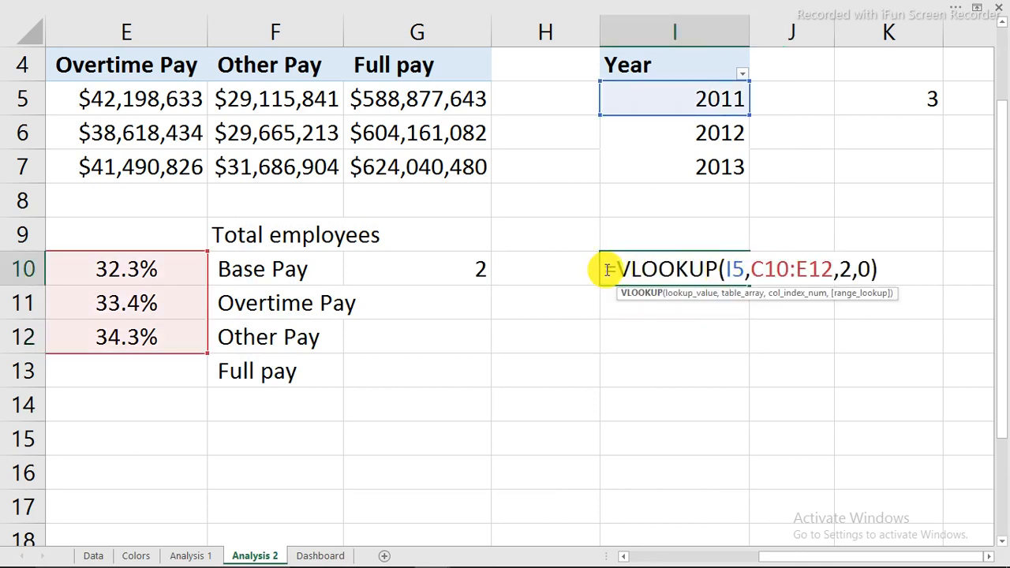
left_click_drag(605, 270, 922, 273)
key("ctrl+c")
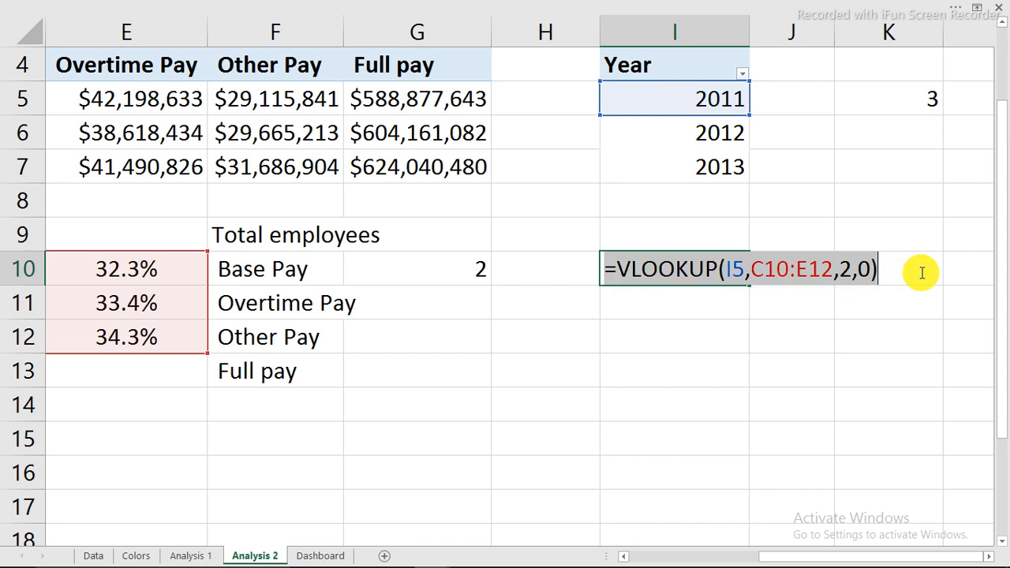
key("Escape")
left_click(803, 269)
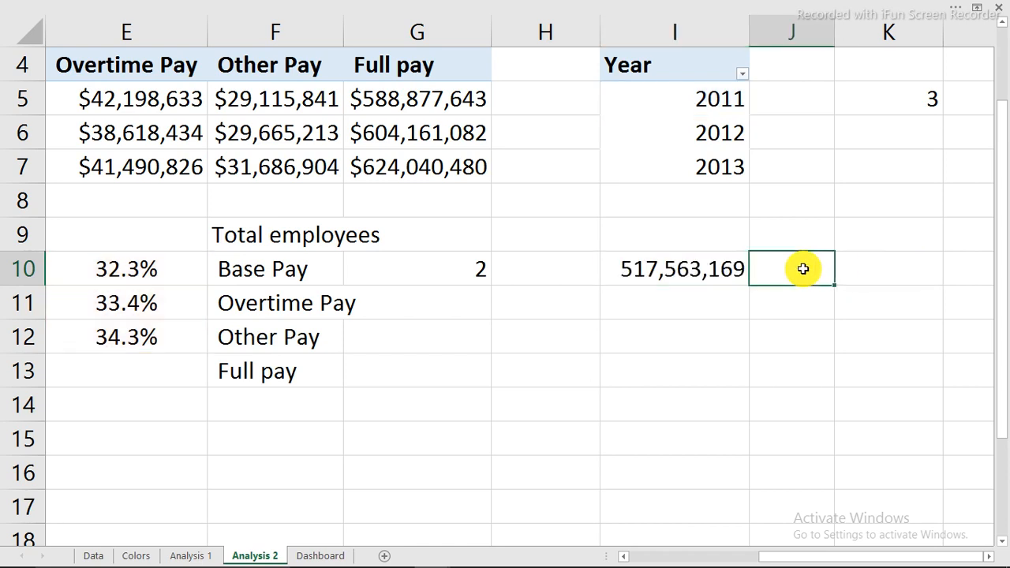
key("ctrl+v")
Change the column index of the J10 lookup to 3 so it returns the selected year's percentage share
double_click(802, 269)
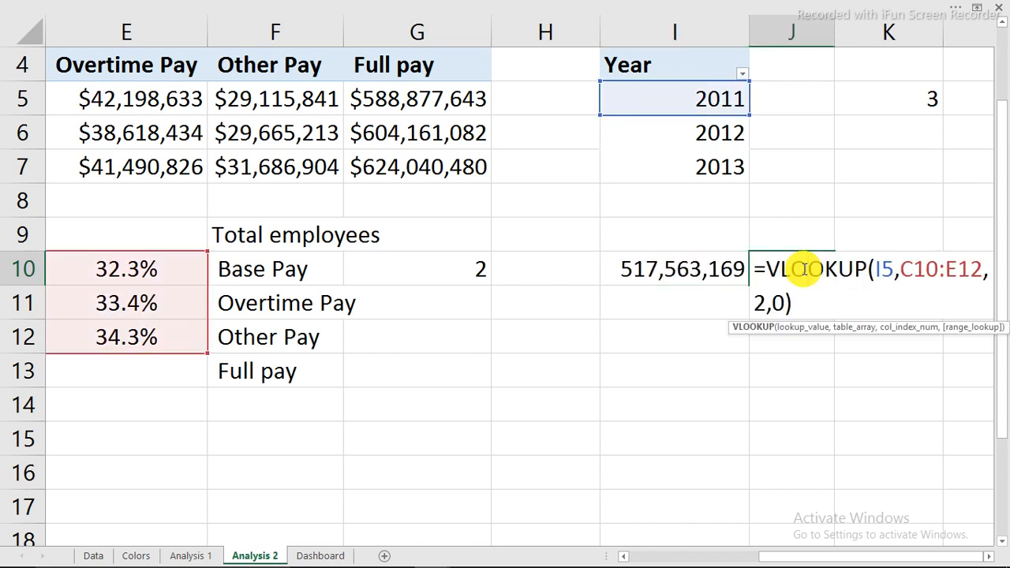
double_click(759, 304)
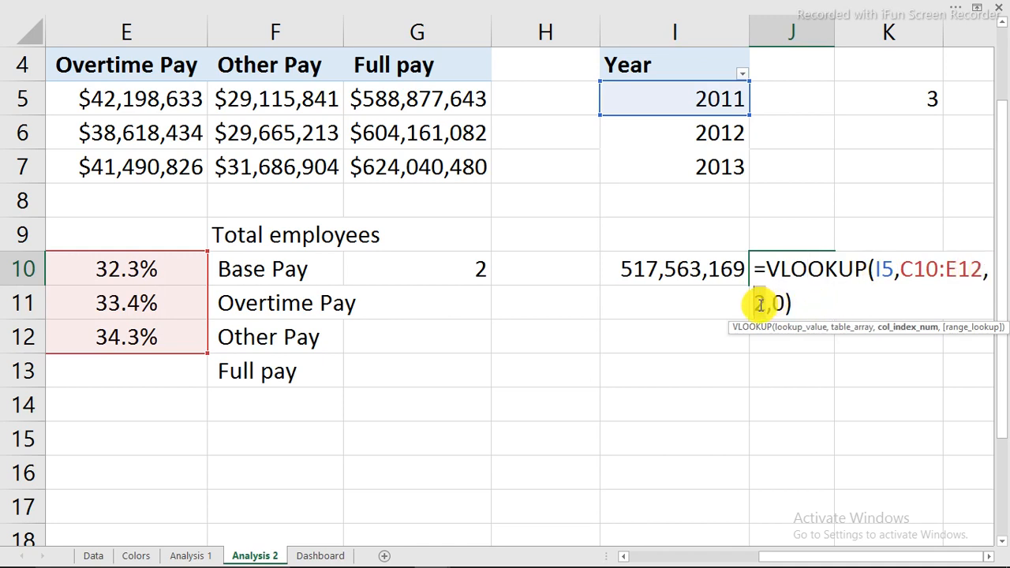
left_click(761, 306)
key("BackSpace")
type("3")
key("Return")
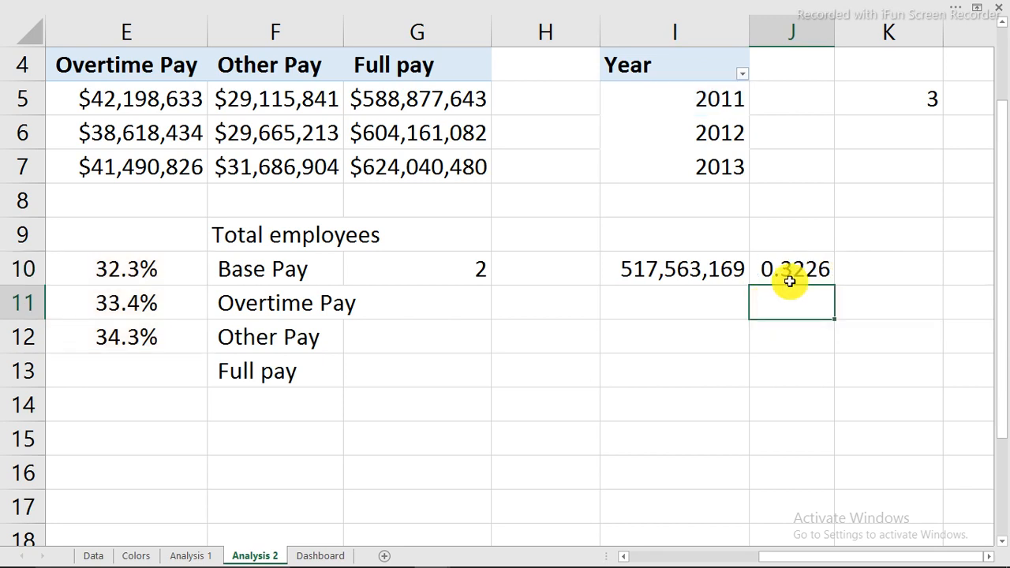
Copy the percentage formatting from E10 onto the looked-up share in J10 with Format Painter
left_click(796, 269)
left_click(68, 260)
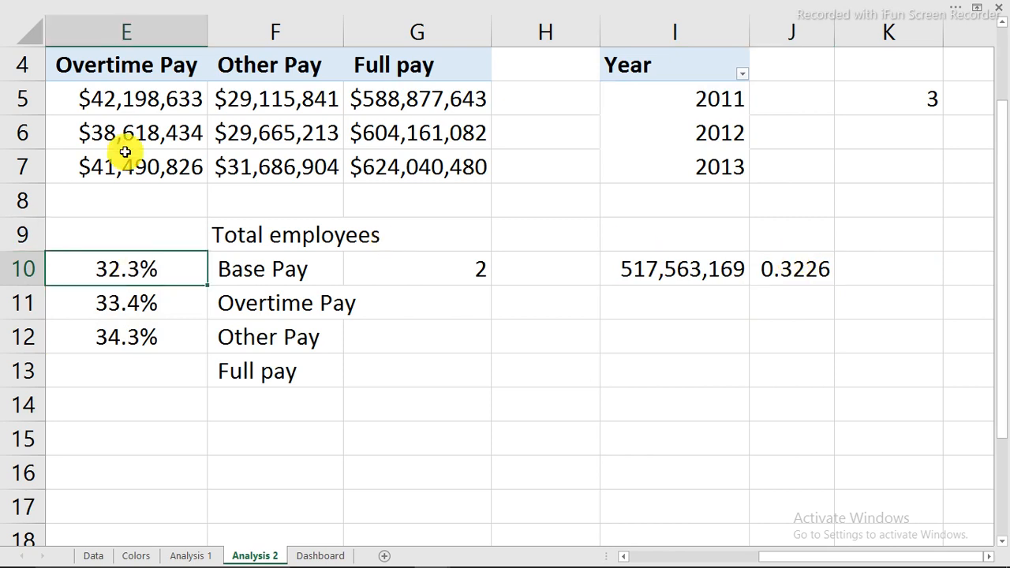
left_click(181, 7)
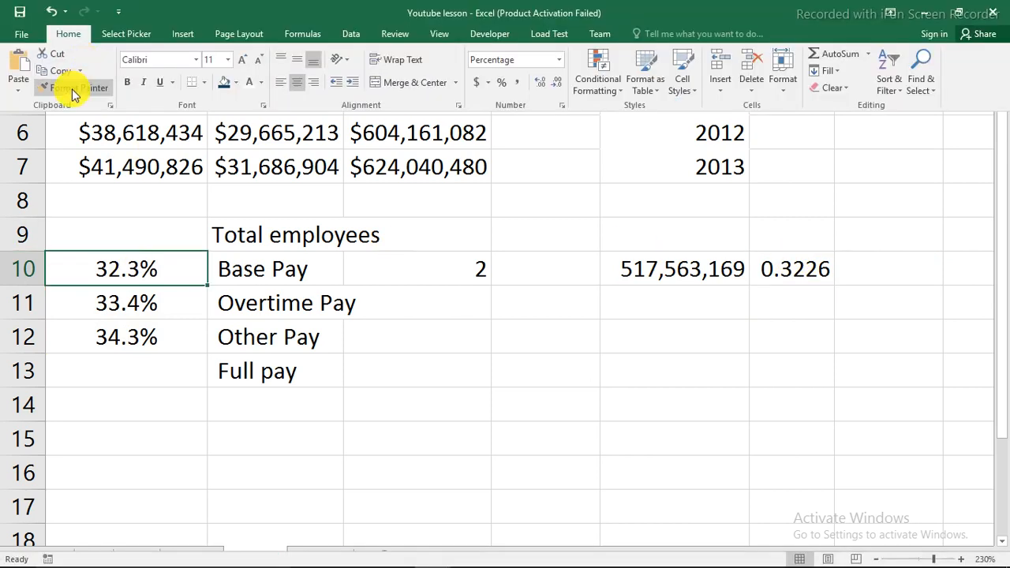
left_click(71, 88)
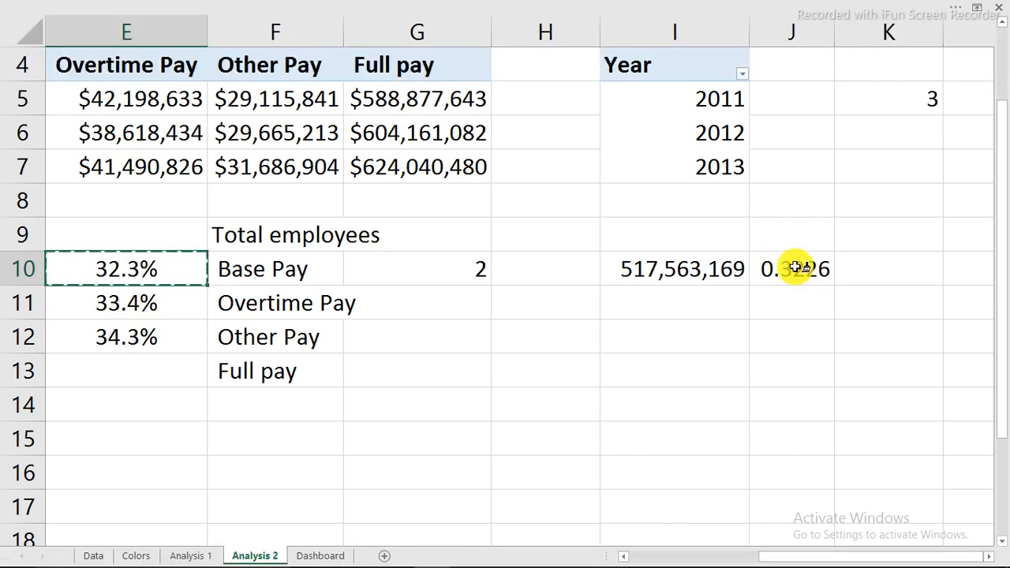
left_click(795, 270)
left_click(708, 365)
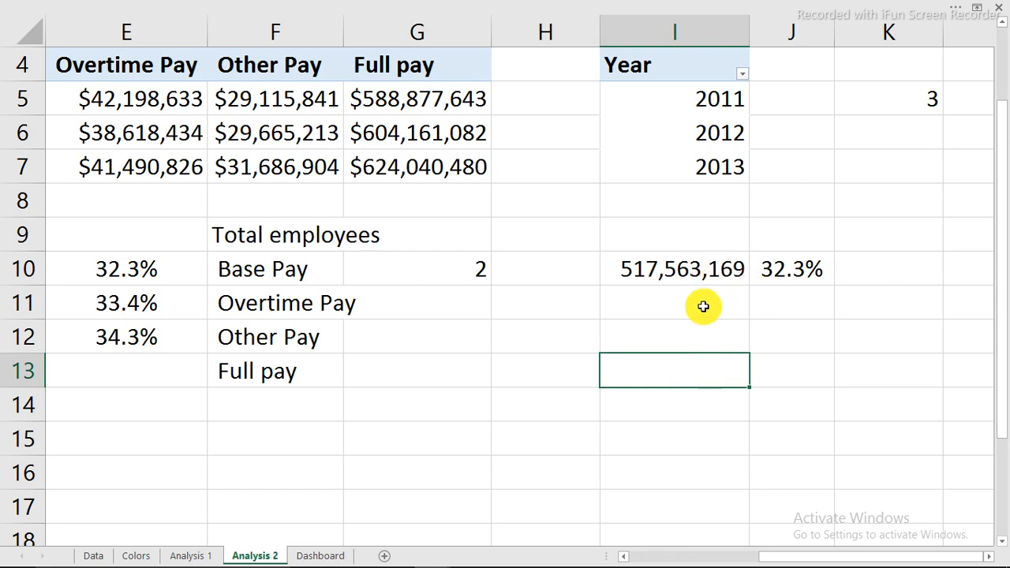
Try to enter the formula =IF(K5>1"",I10) in cell I12
left_click(661, 341)
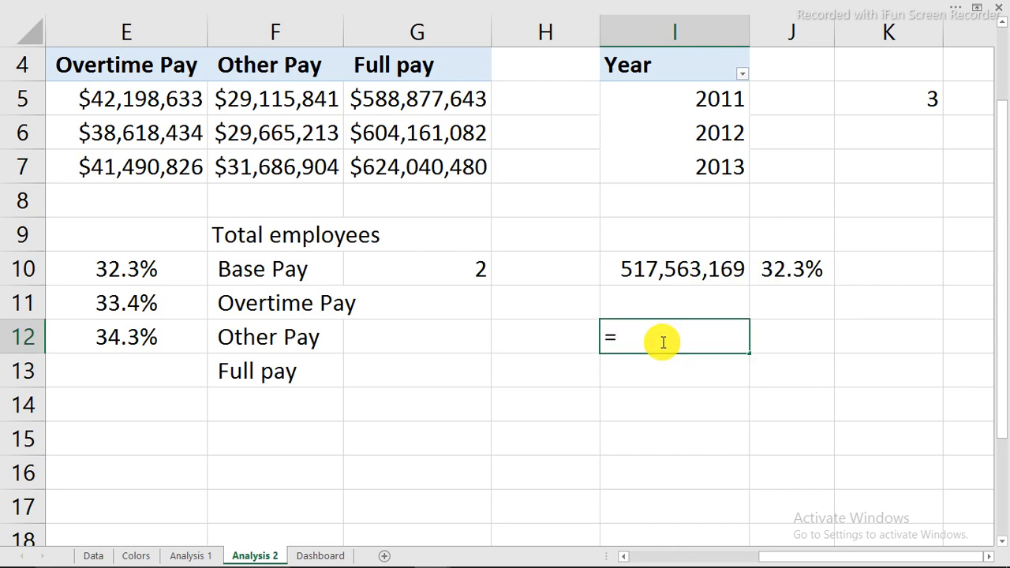
type("=if")
key("Tab")
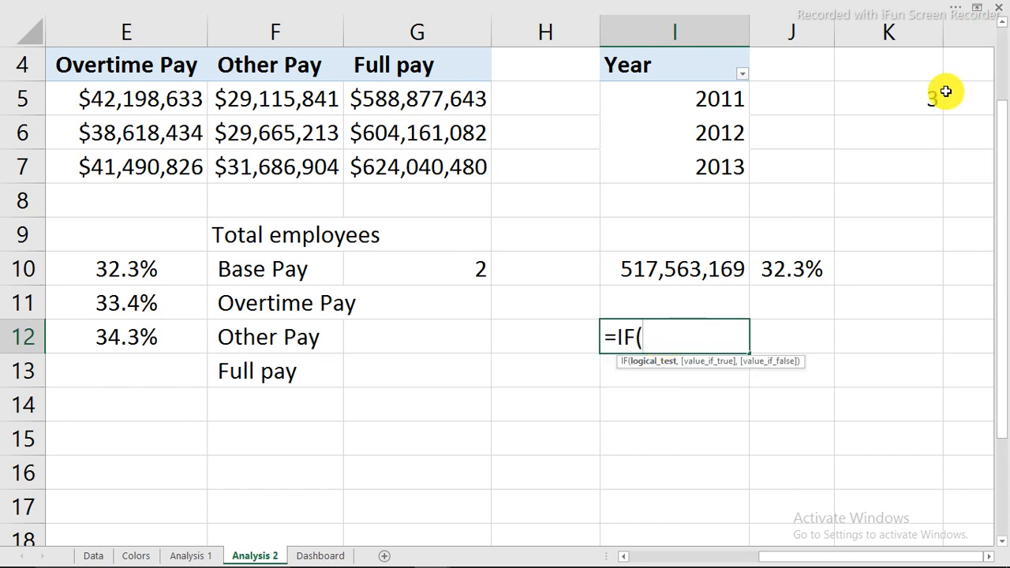
left_click(919, 103)
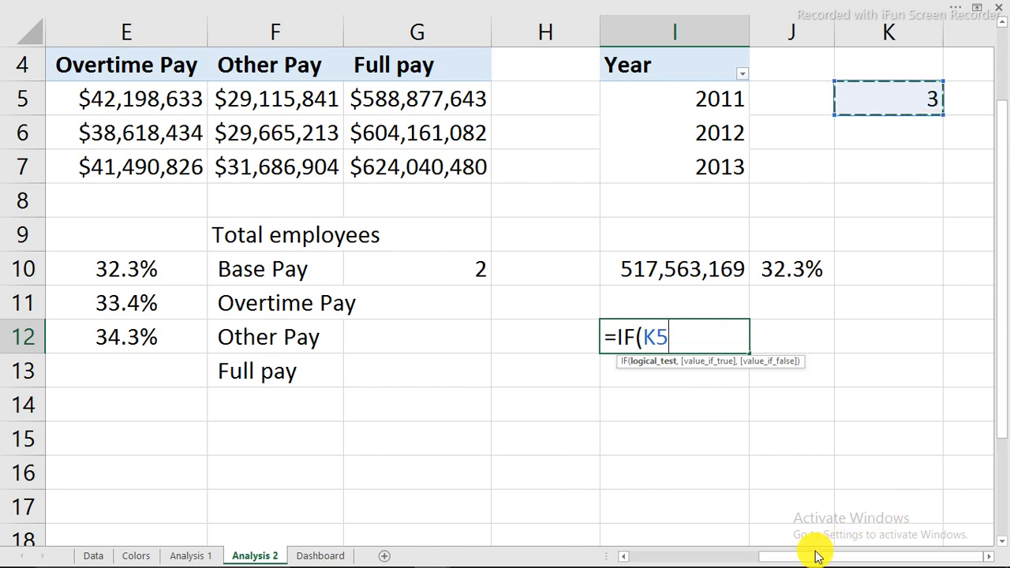
type(">1")
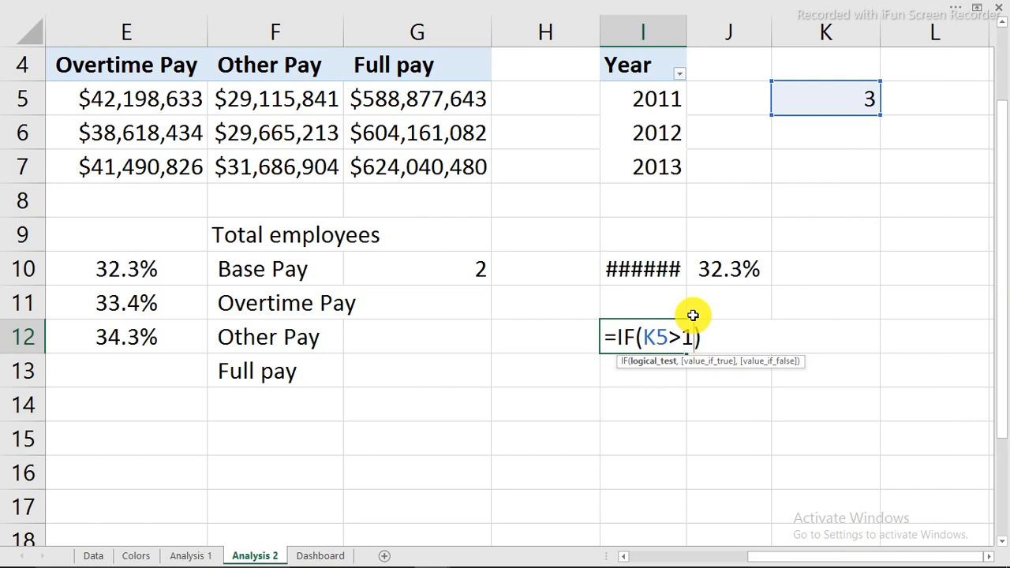
type("\"\",")
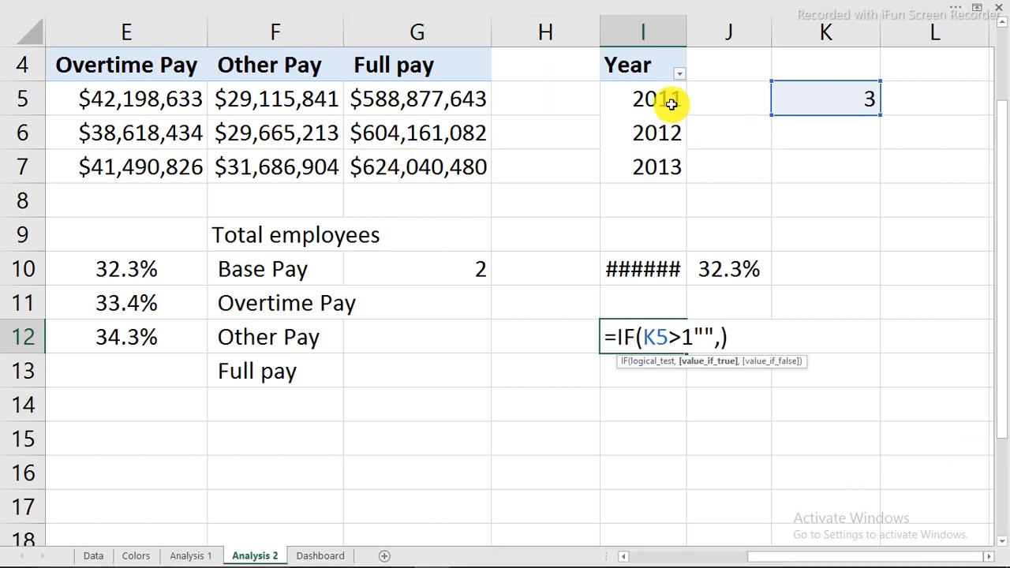
left_click(656, 271)
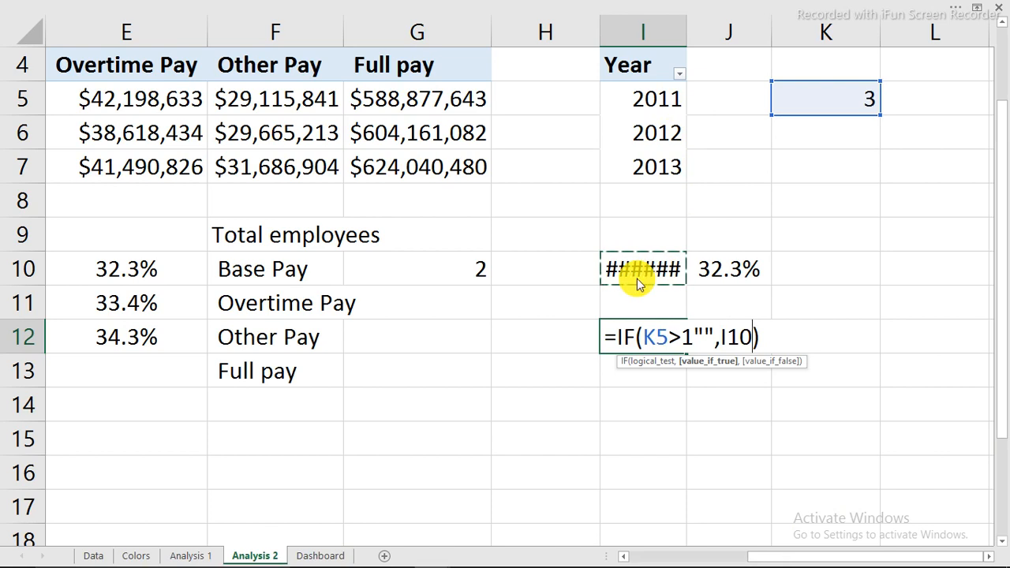
key("Return")
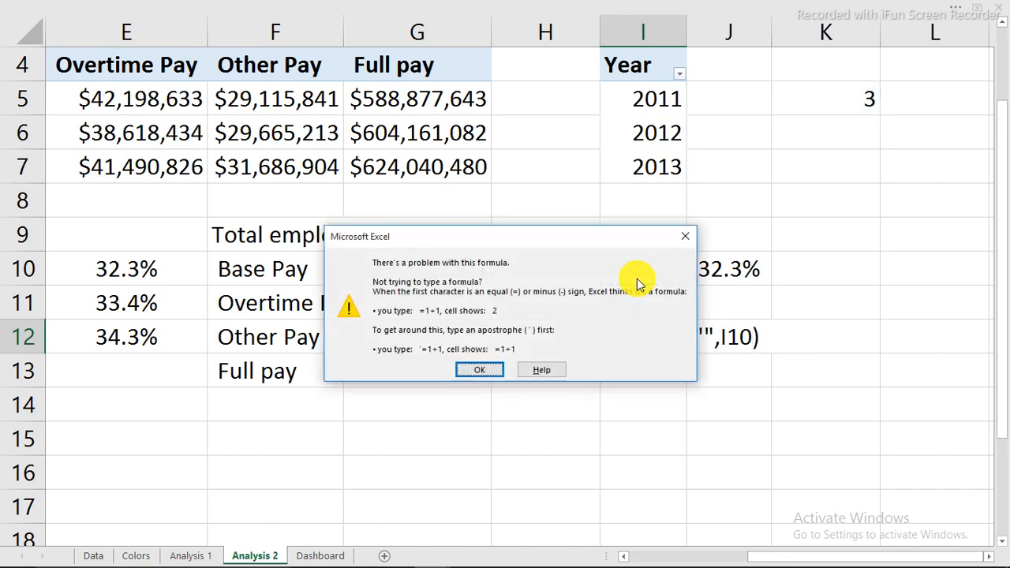
left_click(684, 236)
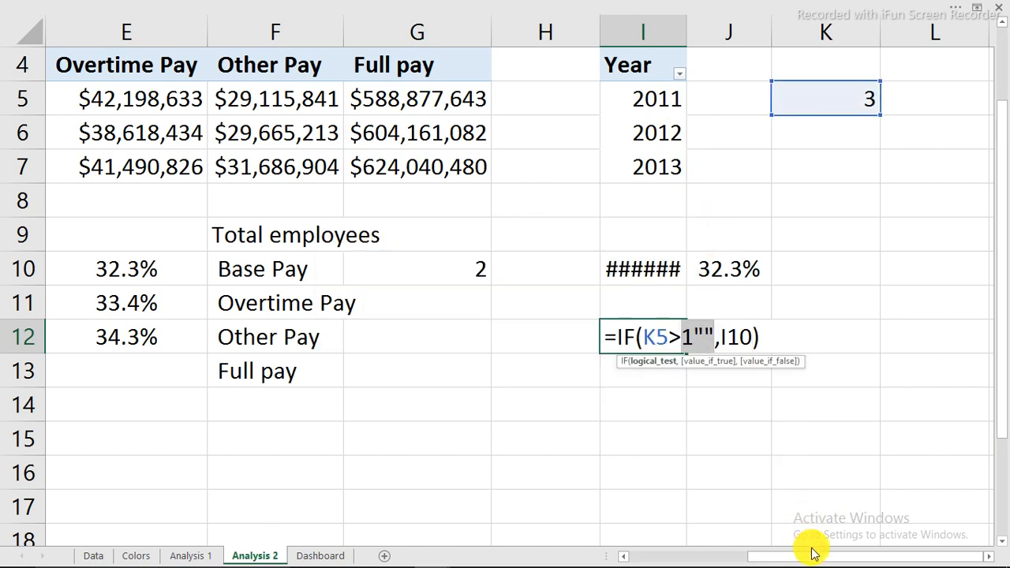
Correct the formula in I12 to =IF(K5>1,"",I10) so it stays blank when several years are selected
left_click(722, 337)
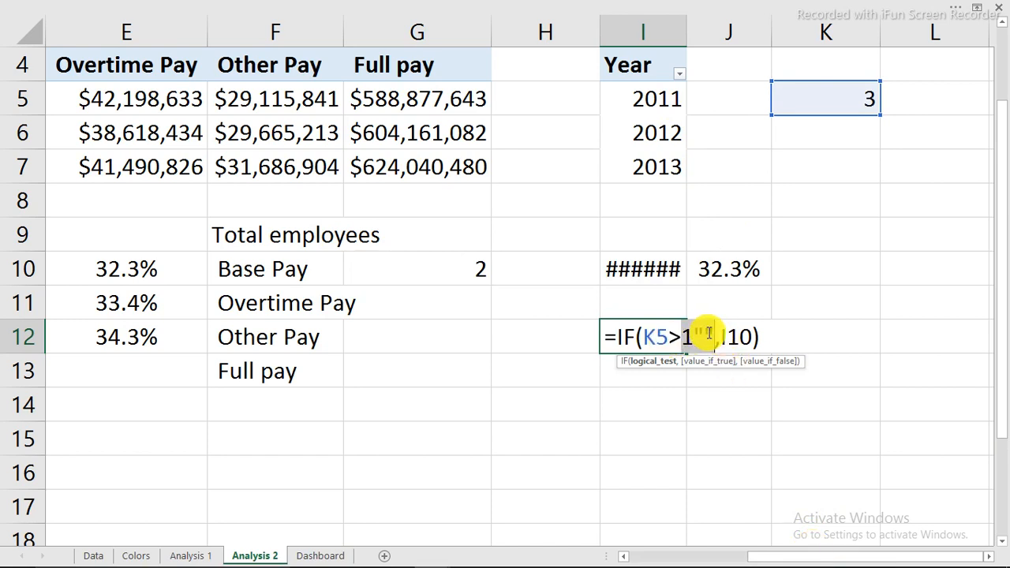
left_click(731, 337)
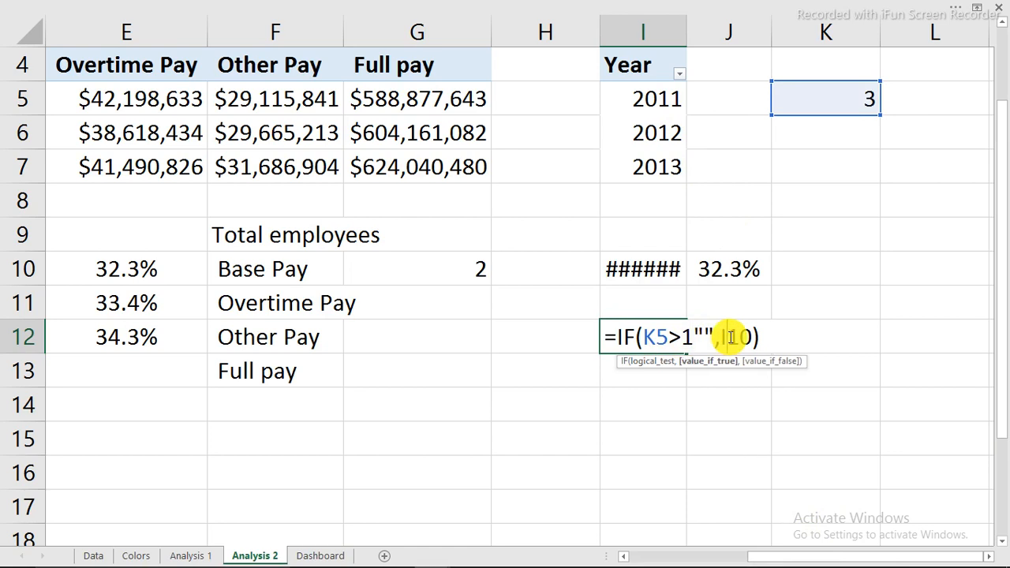
left_click_drag(753, 339, 740, 338)
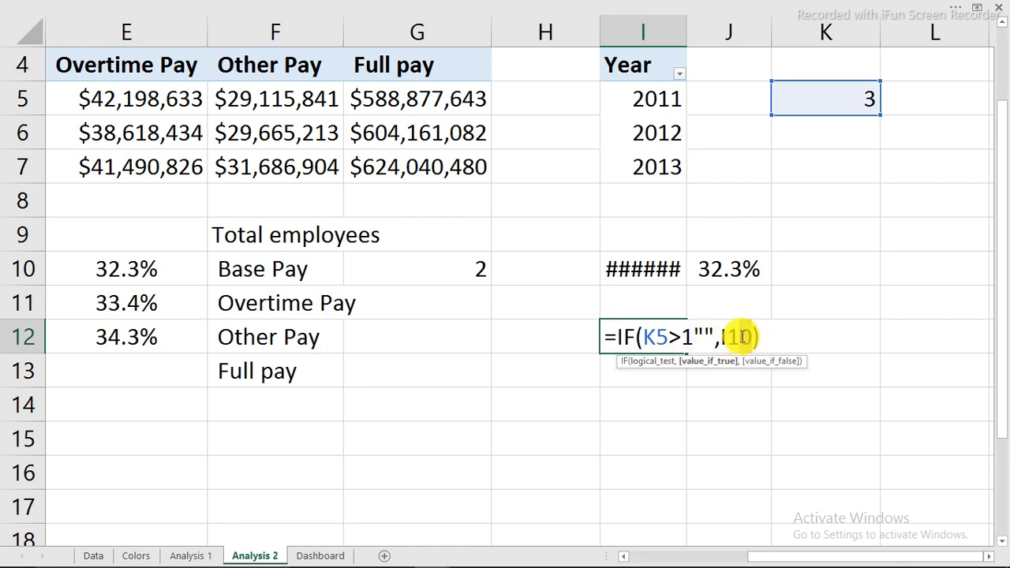
left_click(765, 336)
key("BackSpace")
key("BackSpace")
key("BackSpace")
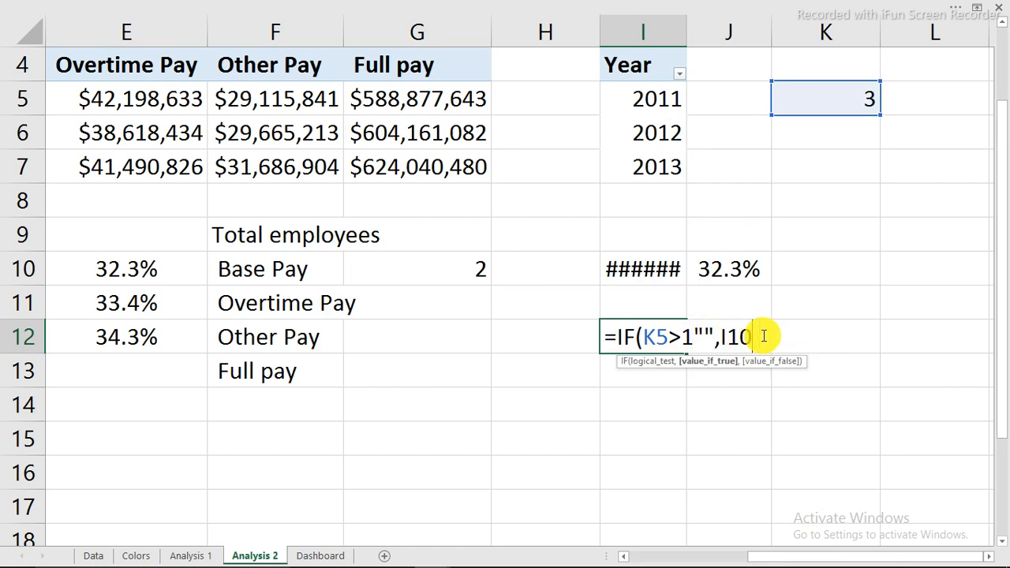
key("BackSpace")
key("BackSpace")
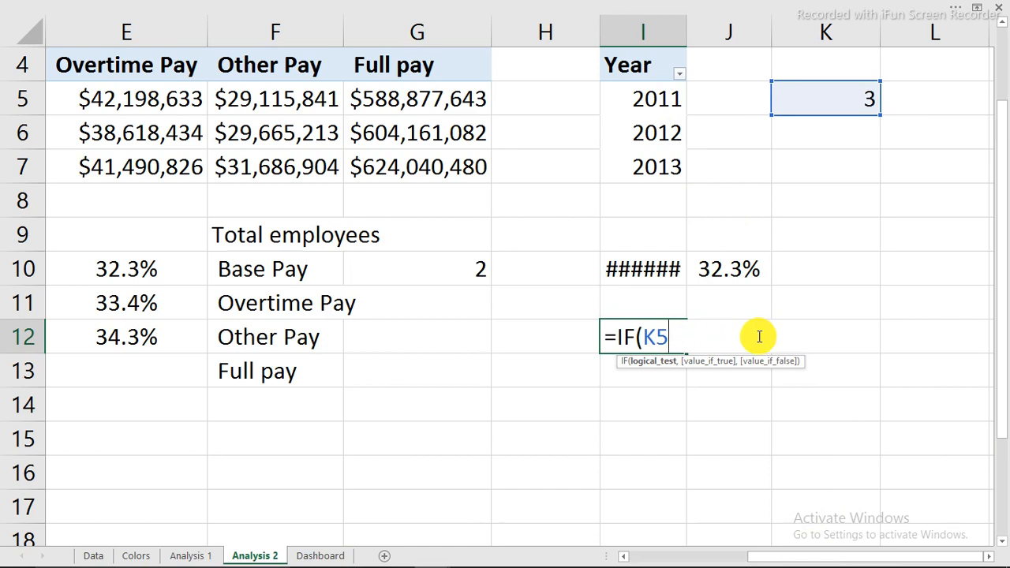
type(",\"\"")
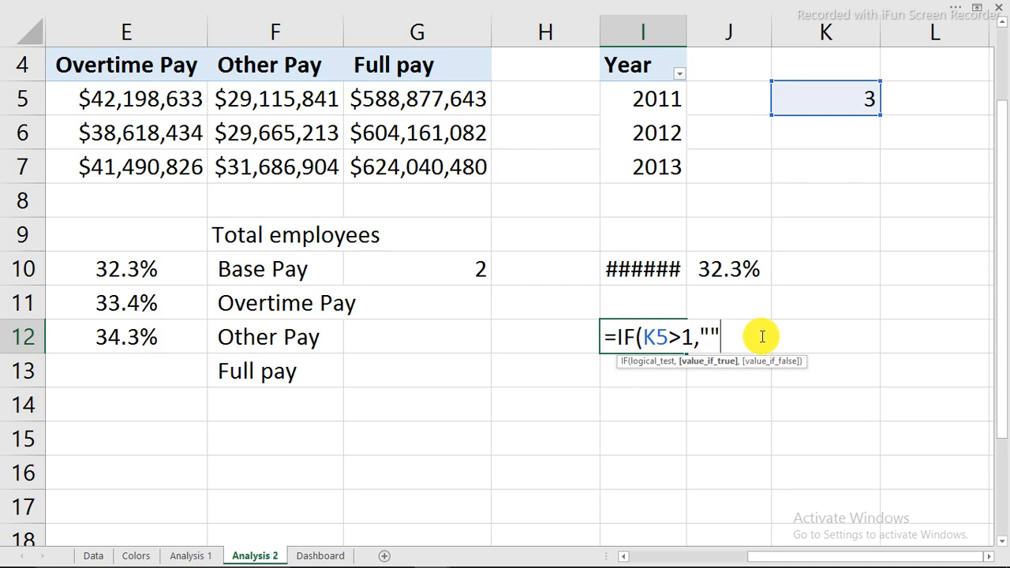
type(",")
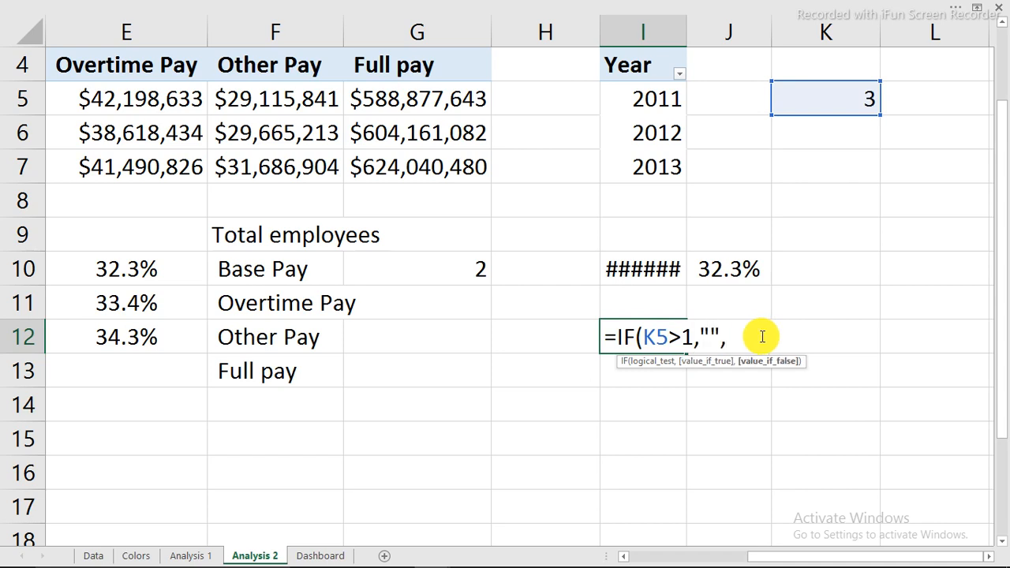
left_click(644, 269)
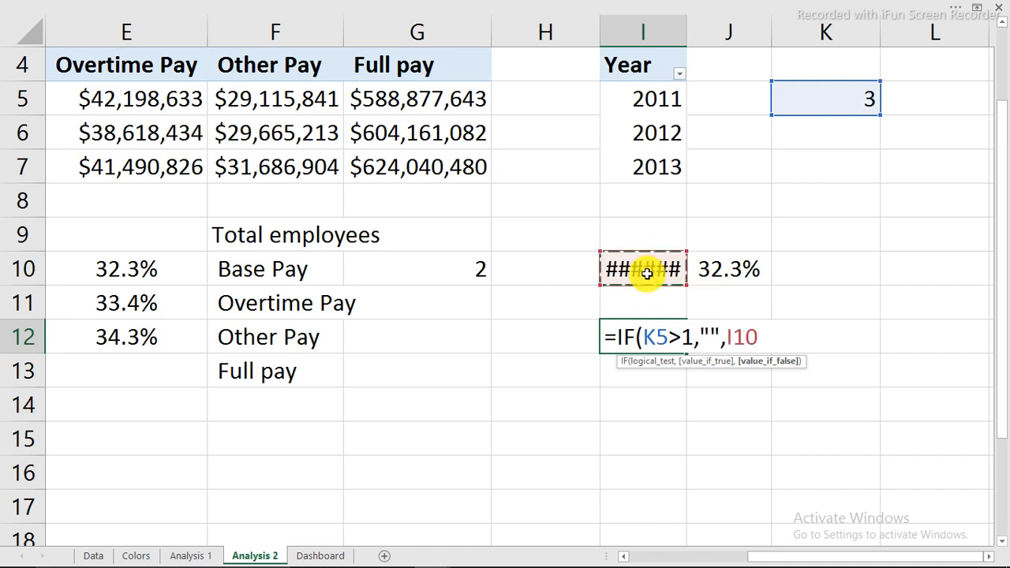
key("Return")
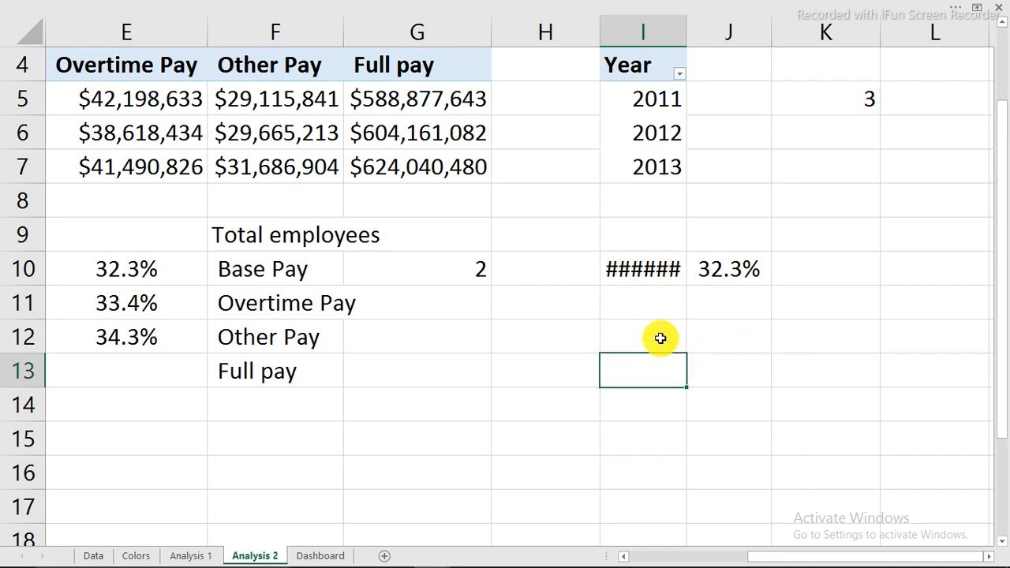
Filter the yearly payout chart's year slicer on the Dashboard sheet to 2012, and autofit column I on Analysis 2
left_click(660, 338)
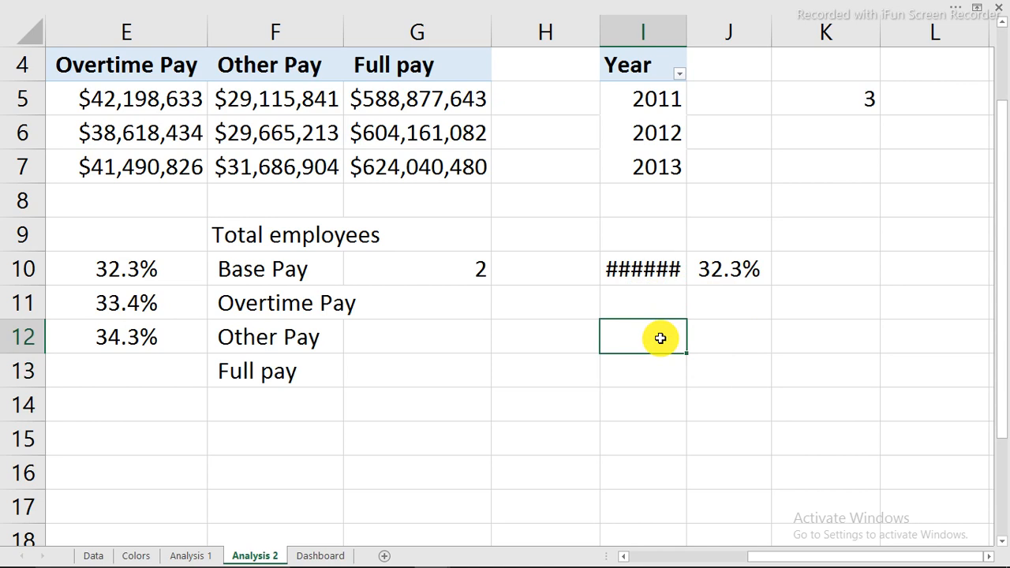
left_click(314, 556)
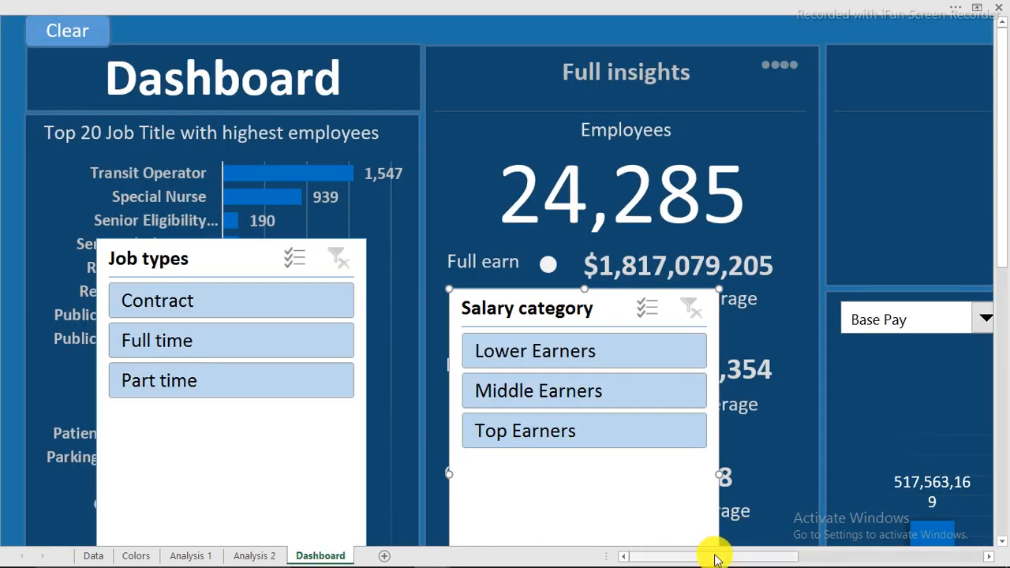
scroll(754, 557, "right", 5)
scroll(763, 500, "down", 3)
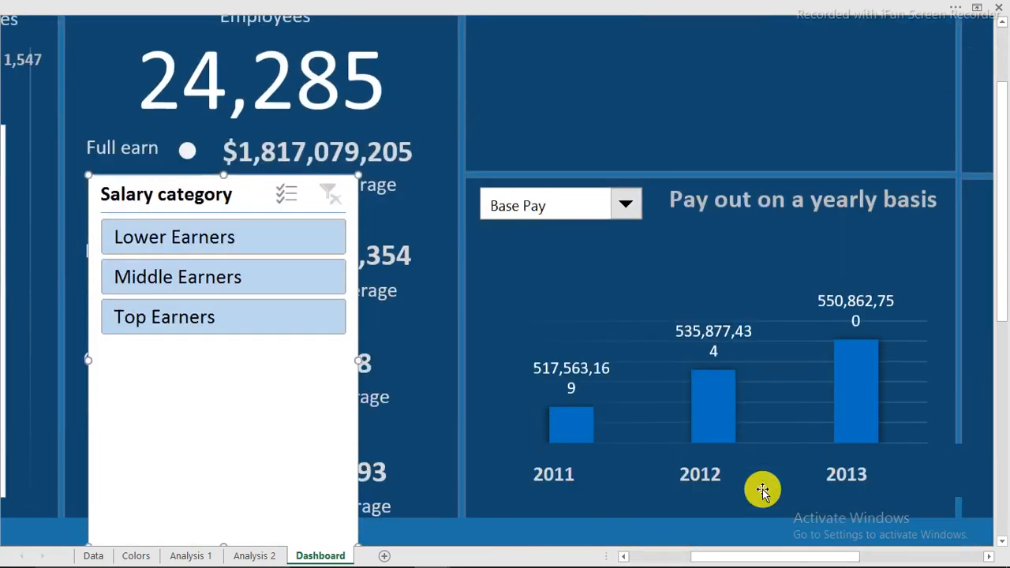
left_click(706, 420)
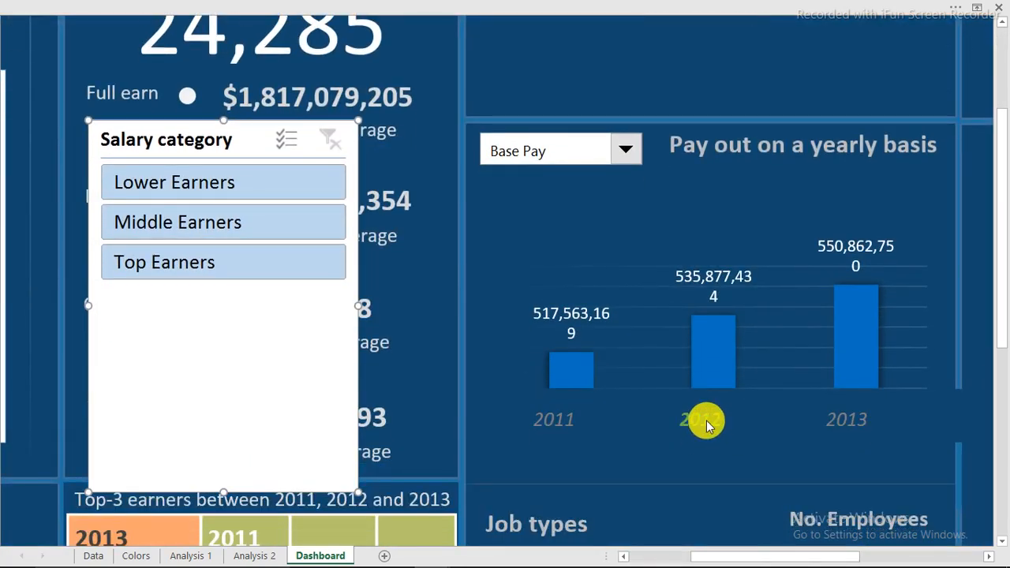
left_click(254, 556)
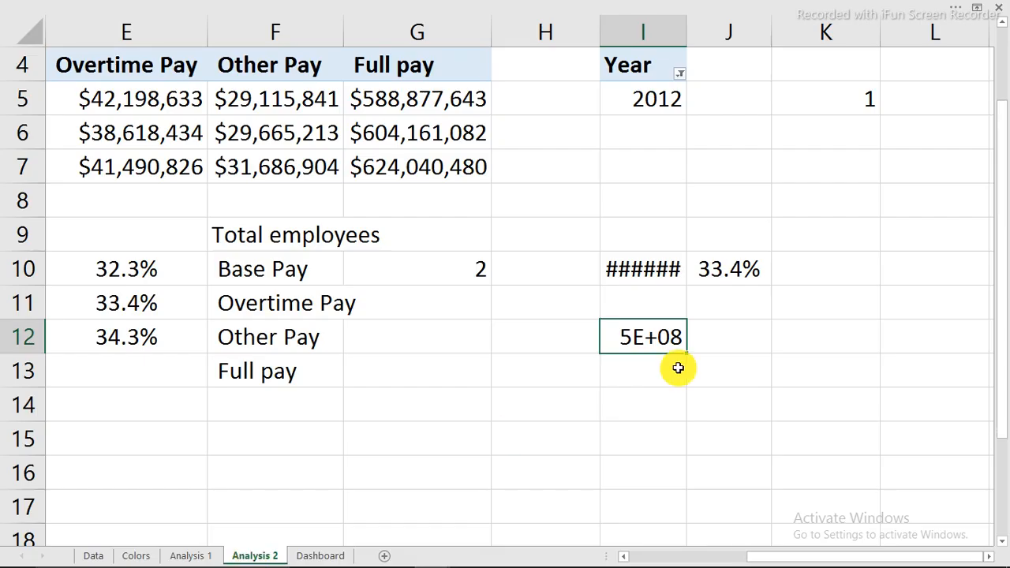
double_click(683, 29)
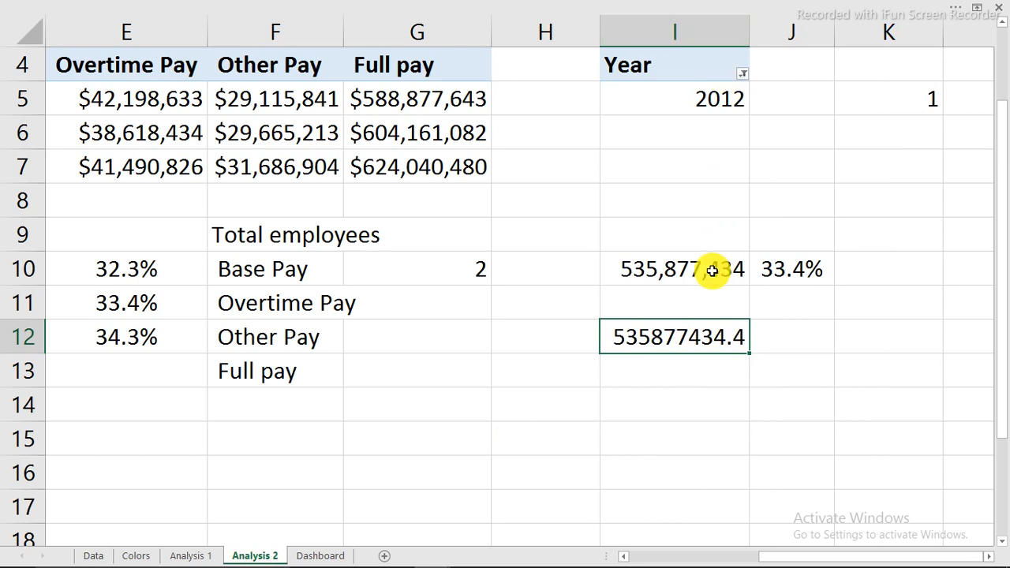
Copy the IF formula text from I12 into J12 and repoint its false result to J10, making it =IF(K5>1,"",J10)
double_click(708, 340)
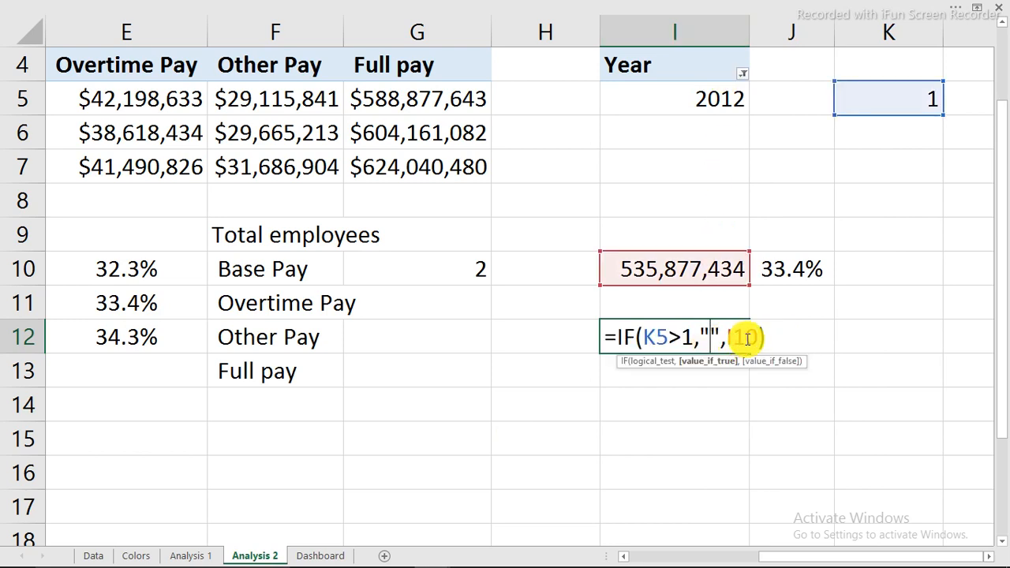
left_click_drag(757, 336, 581, 336)
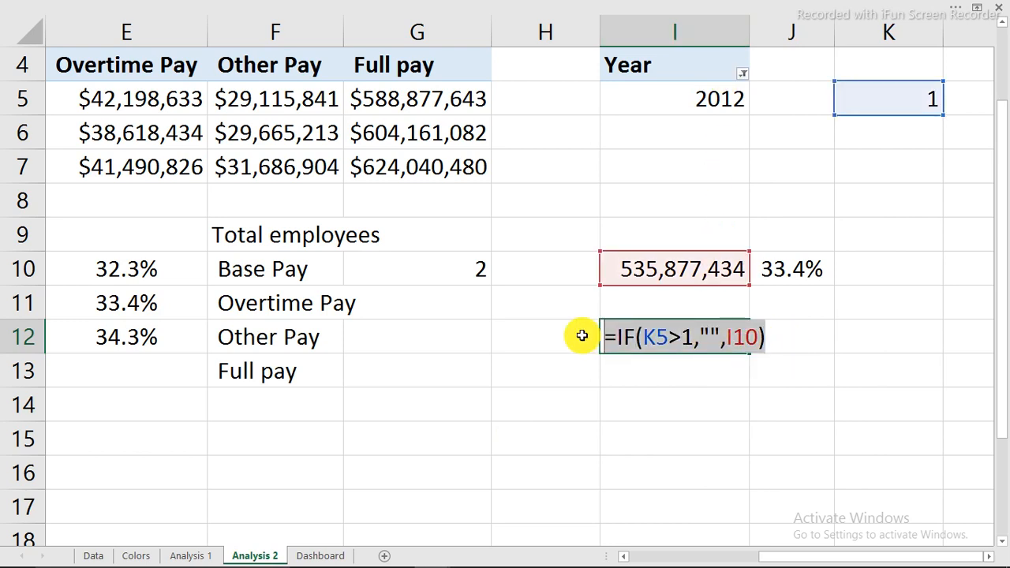
key("F9")
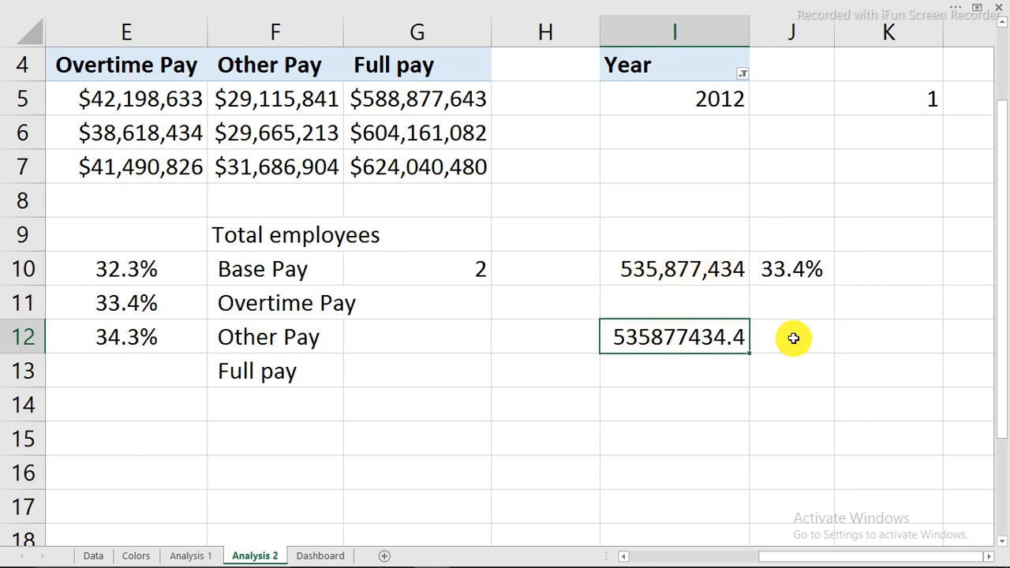
left_click(794, 339)
key("ctrl+v")
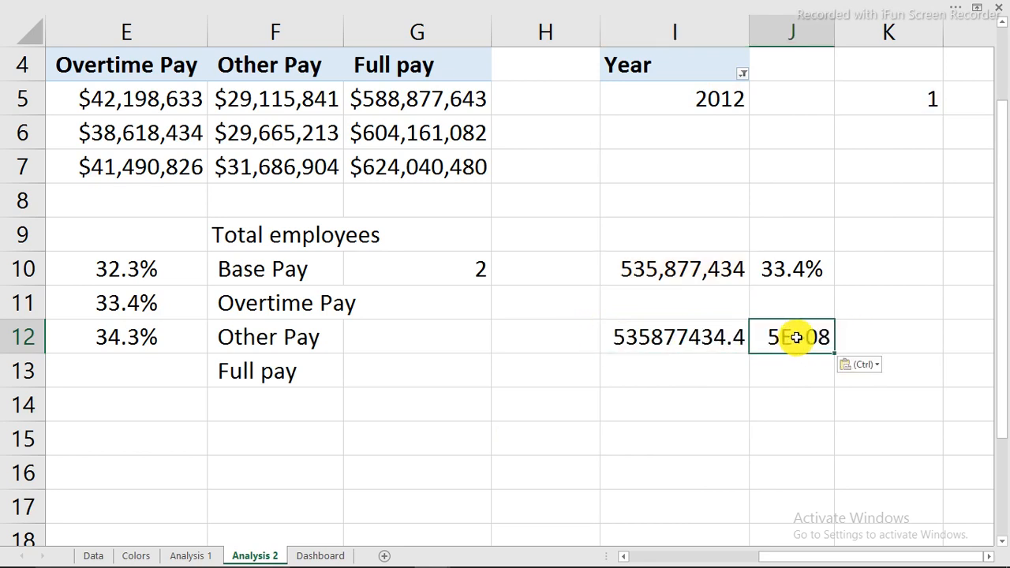
double_click(797, 338)
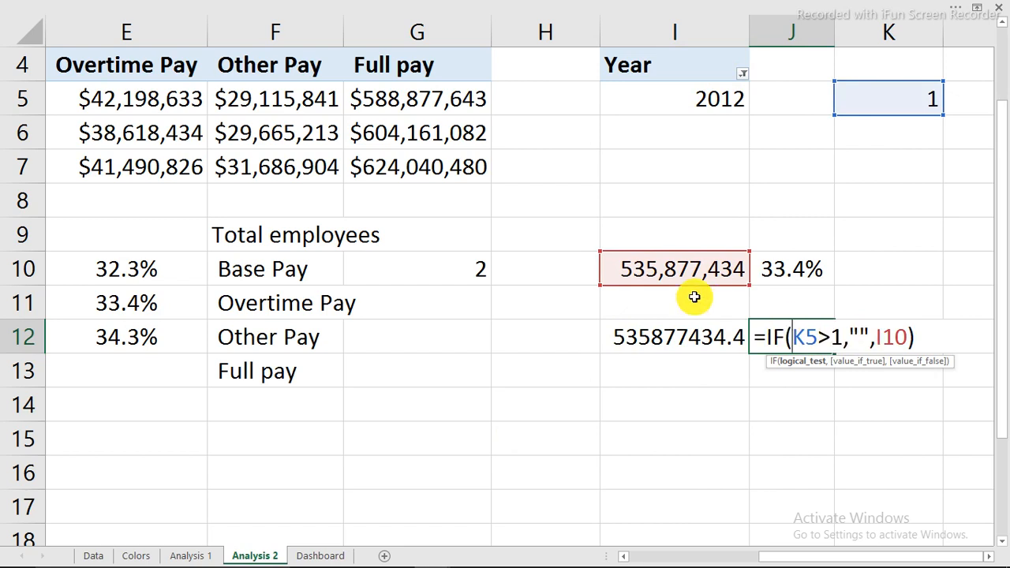
left_click_drag(706, 289, 787, 290)
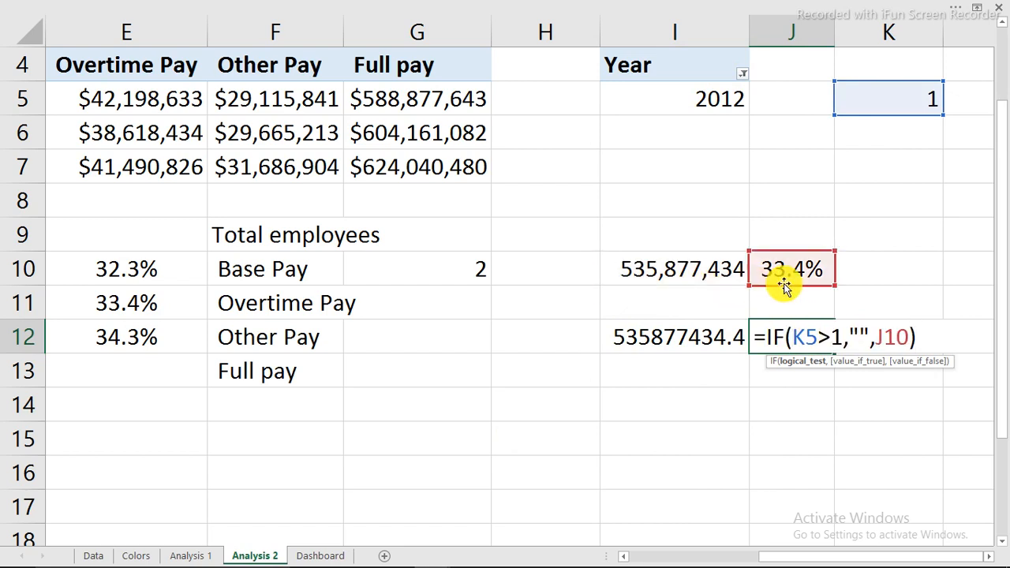
key("Return")
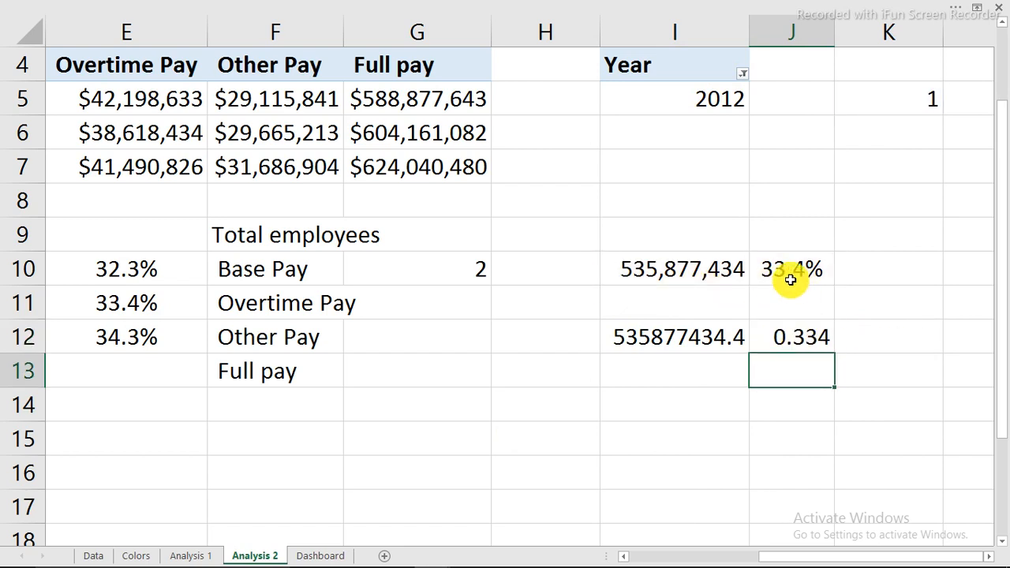
Copy the number formatting of cells I10:J10 onto I12:J12 on the Analysis 2 sheet with Format Painter
left_click_drag(701, 270, 756, 266)
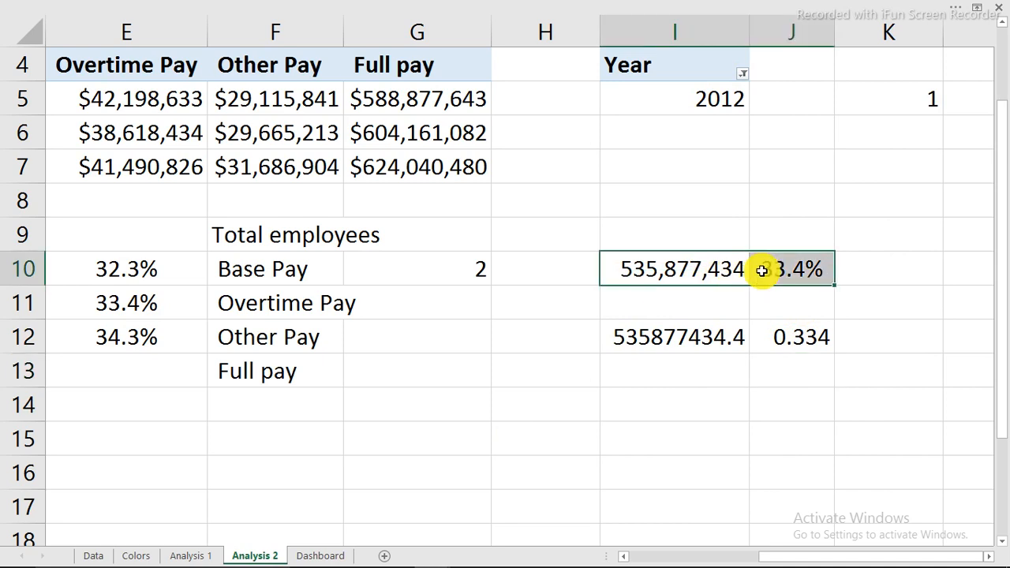
left_click(193, 10)
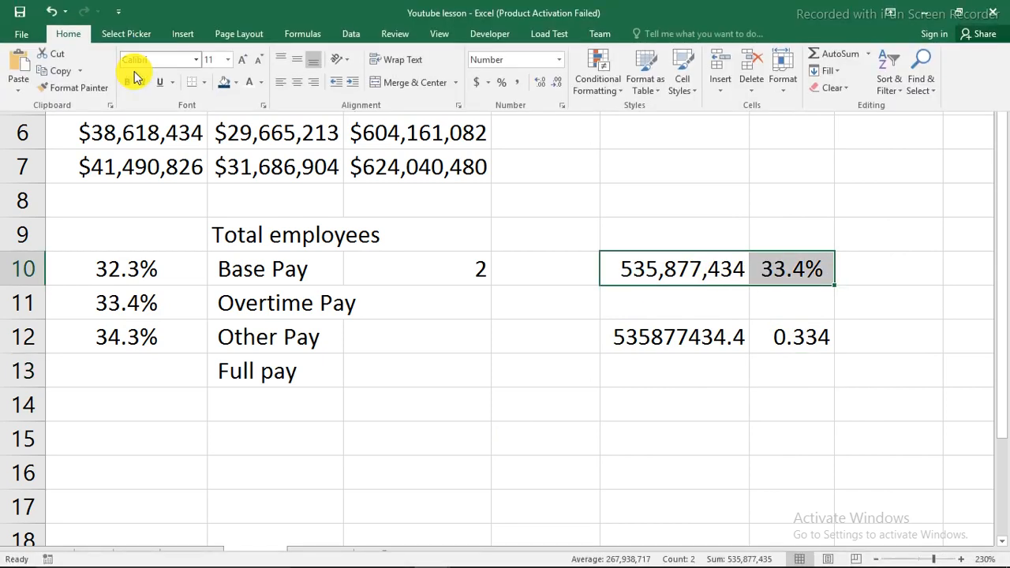
left_click(97, 87)
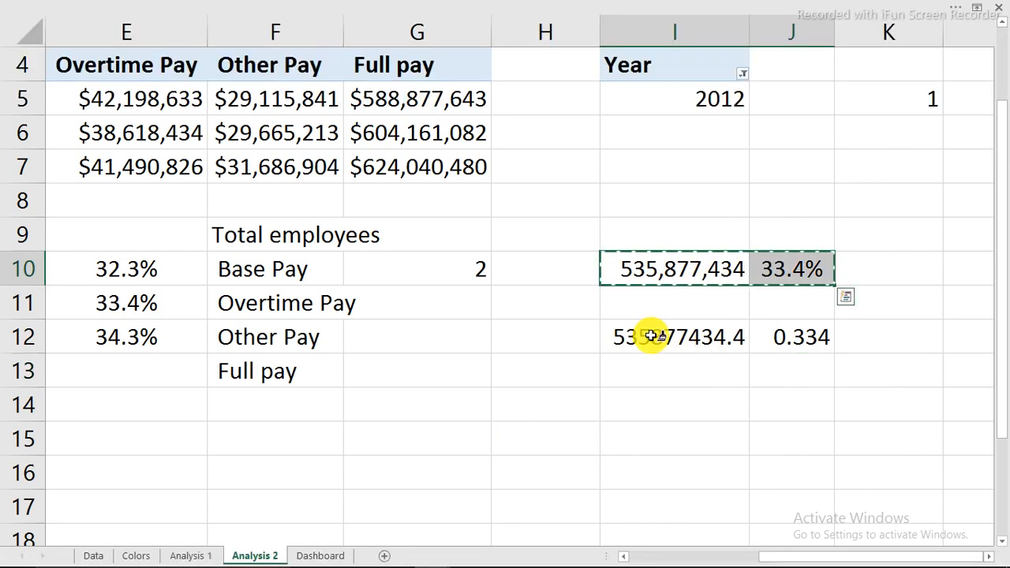
left_click(647, 335)
left_click(749, 406)
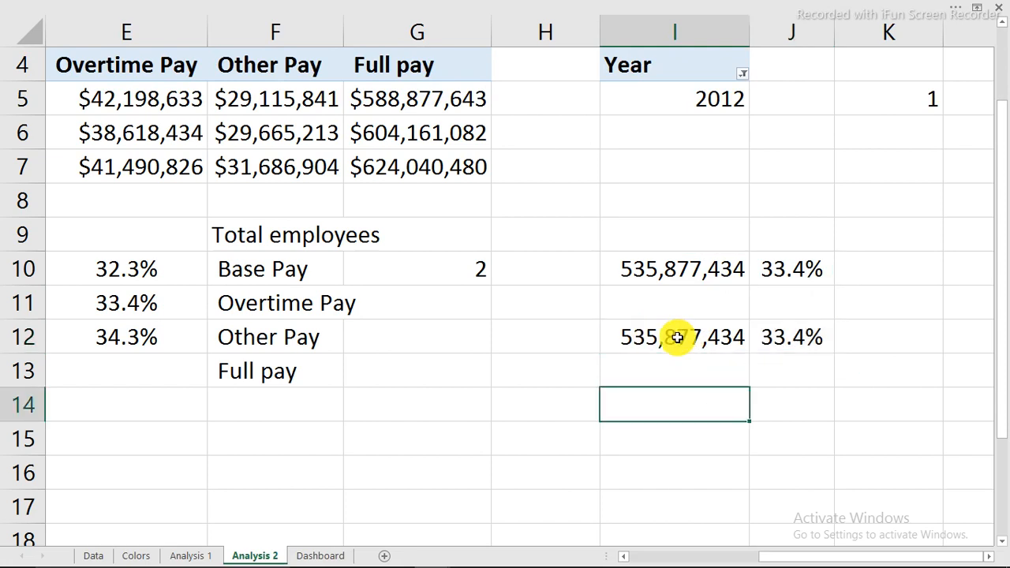
Duplicate the "Pay out on a yearly basis" title text box on the Dashboard sheet and place the copy just below the original
left_click(320, 556)
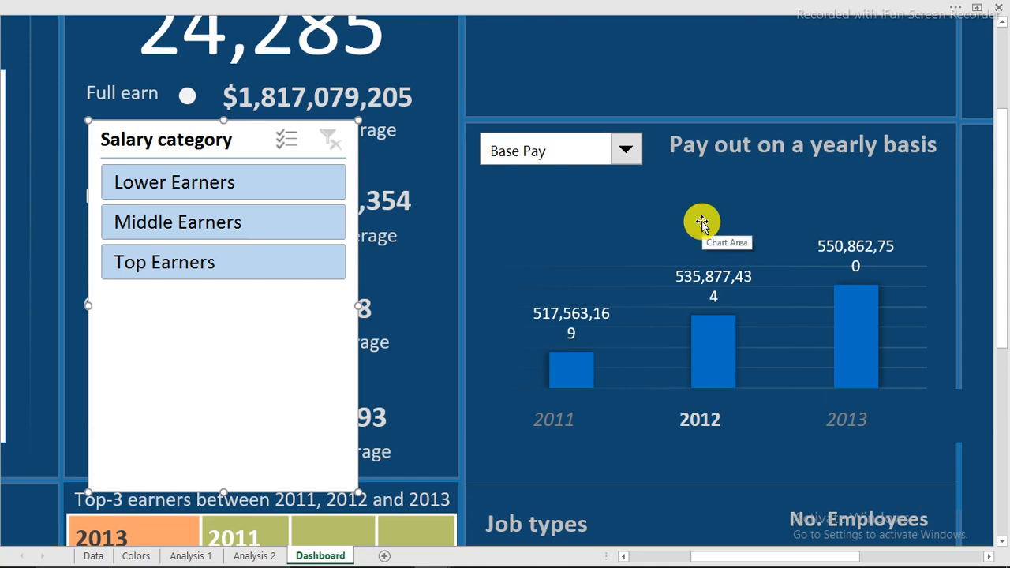
left_click(715, 146)
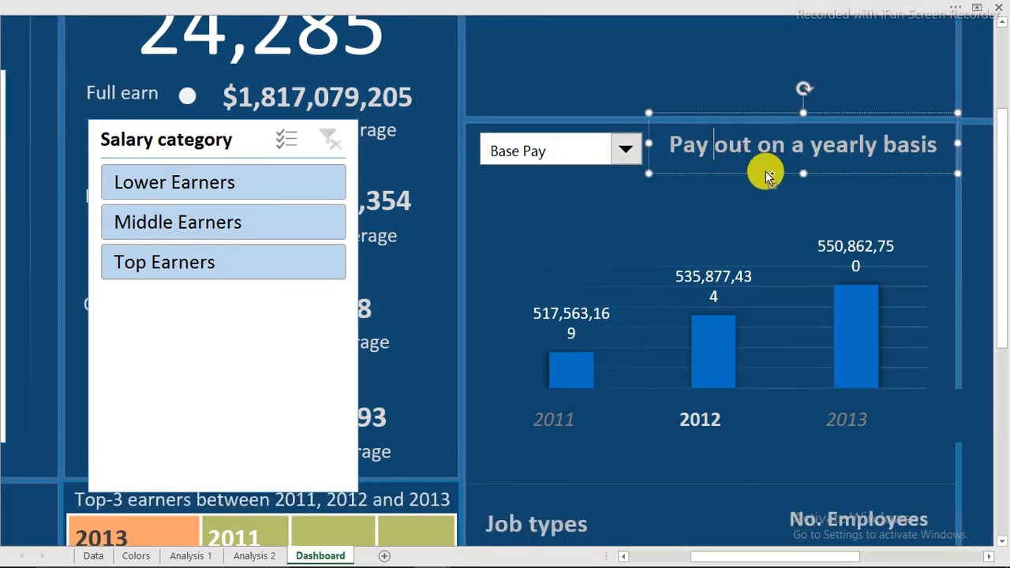
left_click_drag(766, 170, 685, 227)
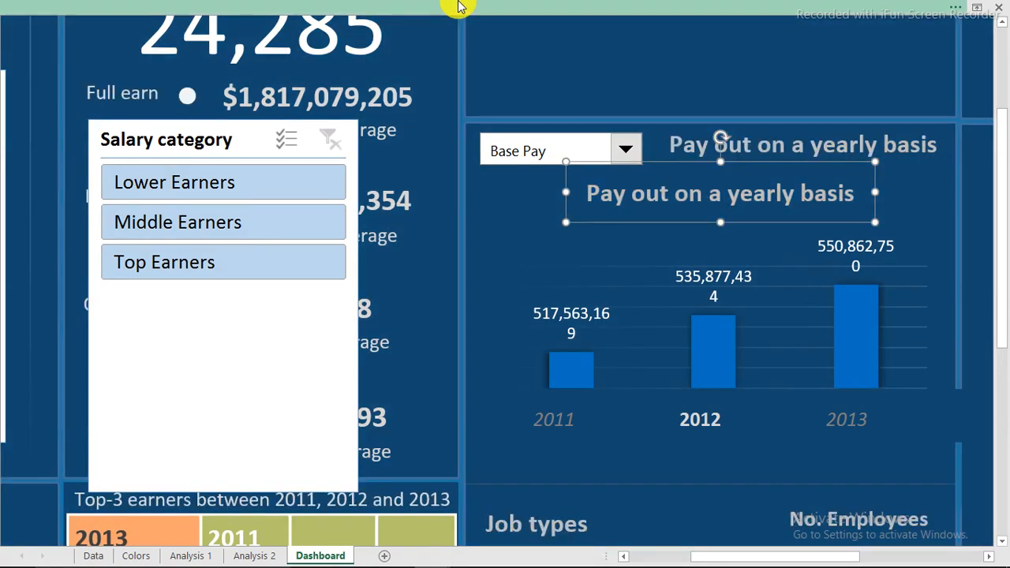
Show the formula bar and link the duplicated title text box to ='Analysis 2'!I12
left_click(464, 8)
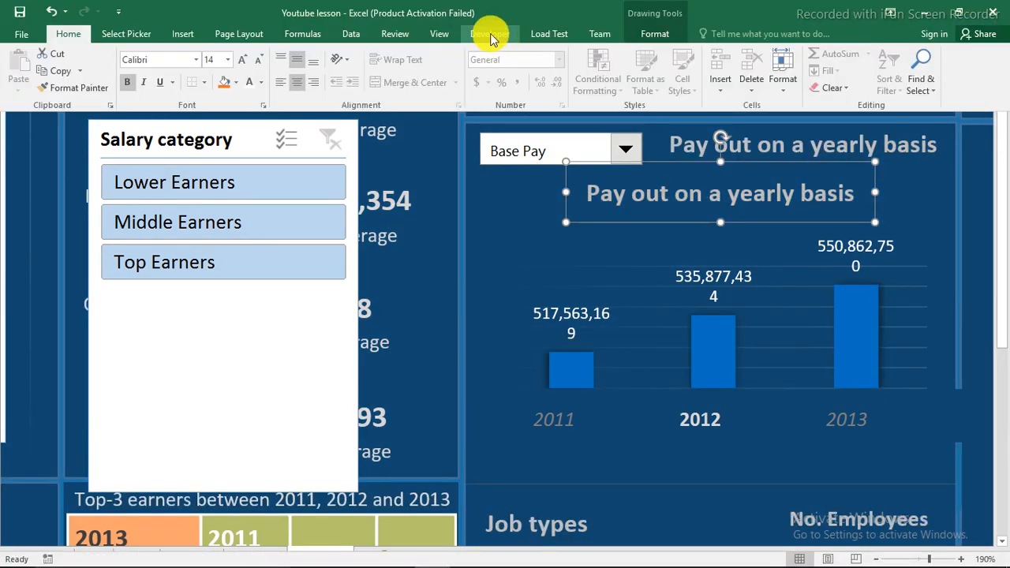
left_click(439, 33)
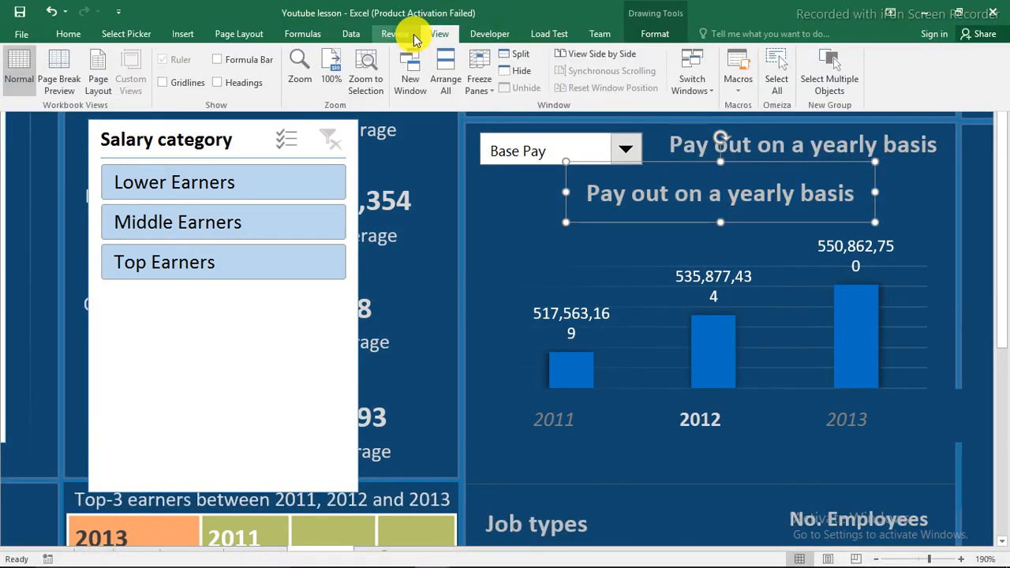
left_click(249, 63)
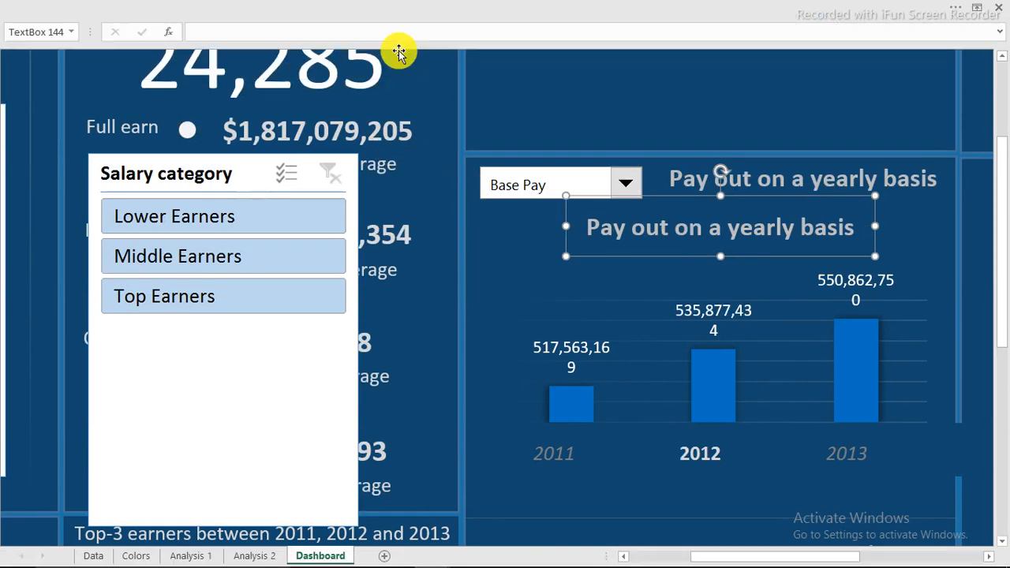
left_click(378, 31)
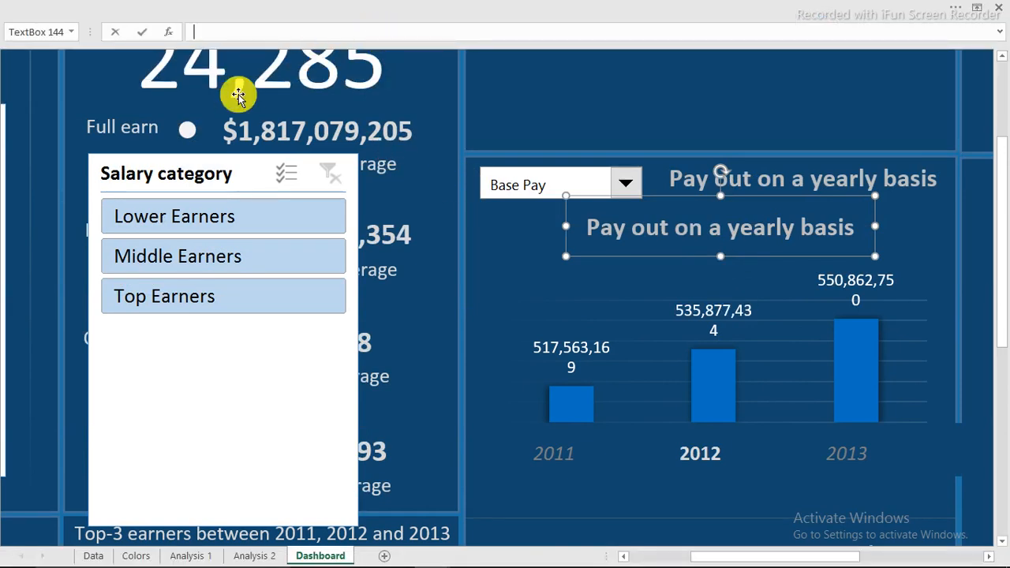
type("=")
left_click(255, 556)
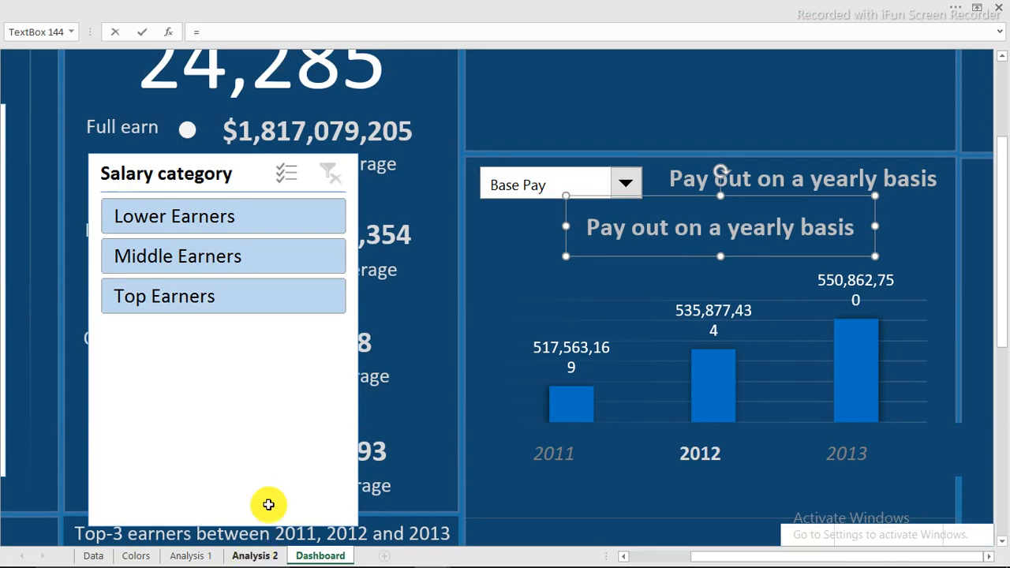
left_click(672, 377)
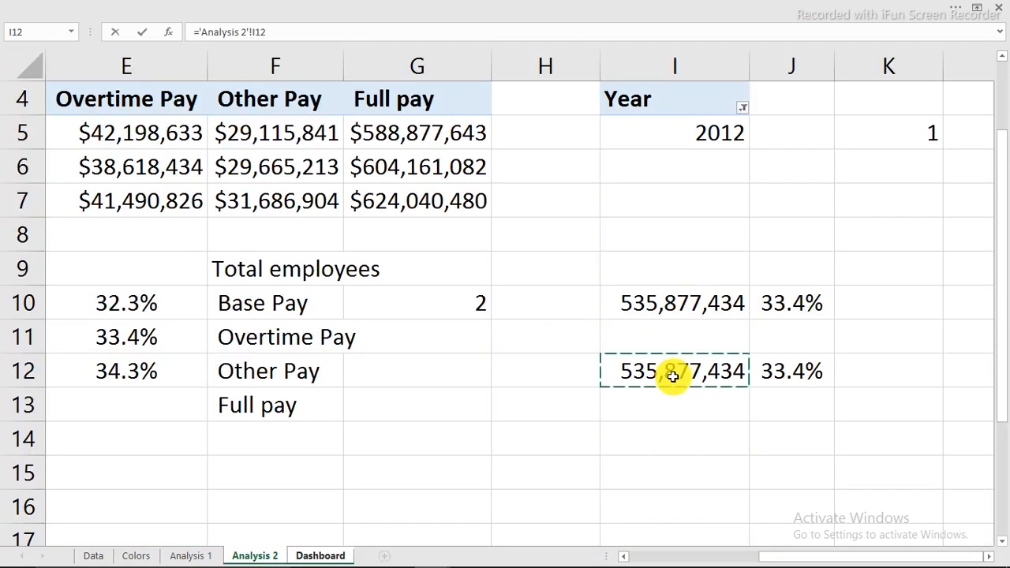
key("Return")
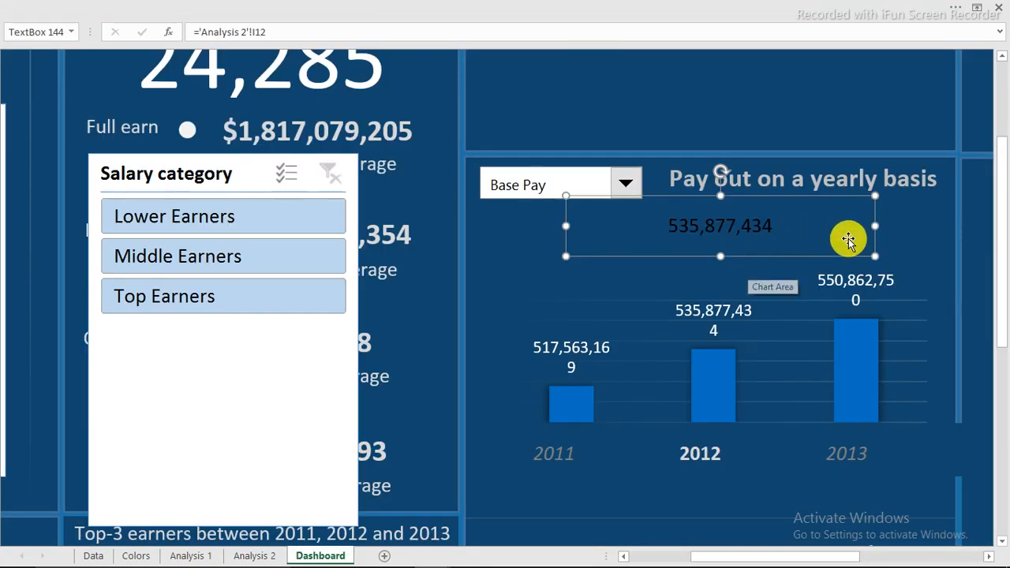
Shrink the linked text box above the 2012 column and place a duplicate of it directly below
left_click_drag(876, 227, 780, 237)
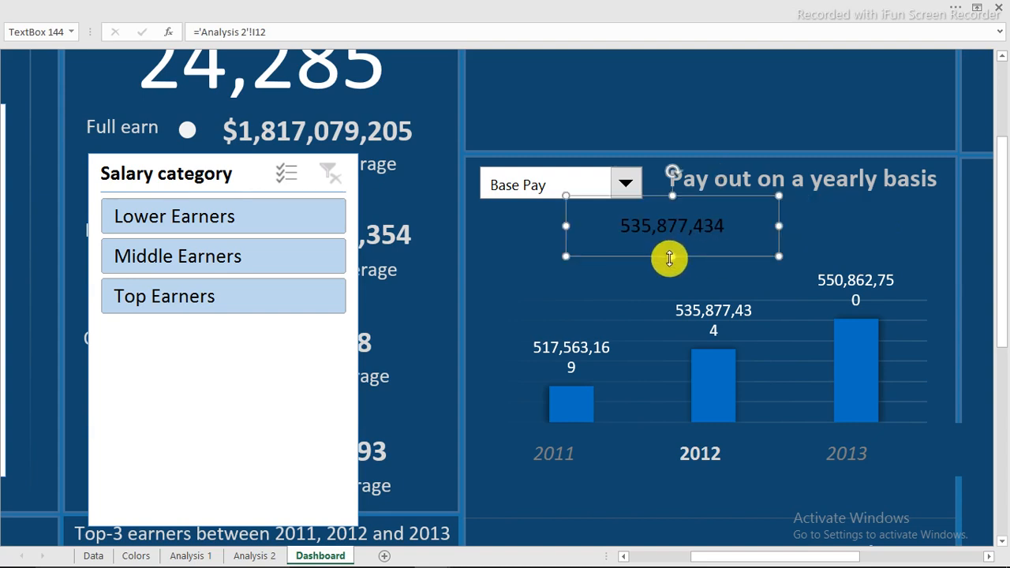
left_click_drag(673, 256, 721, 255)
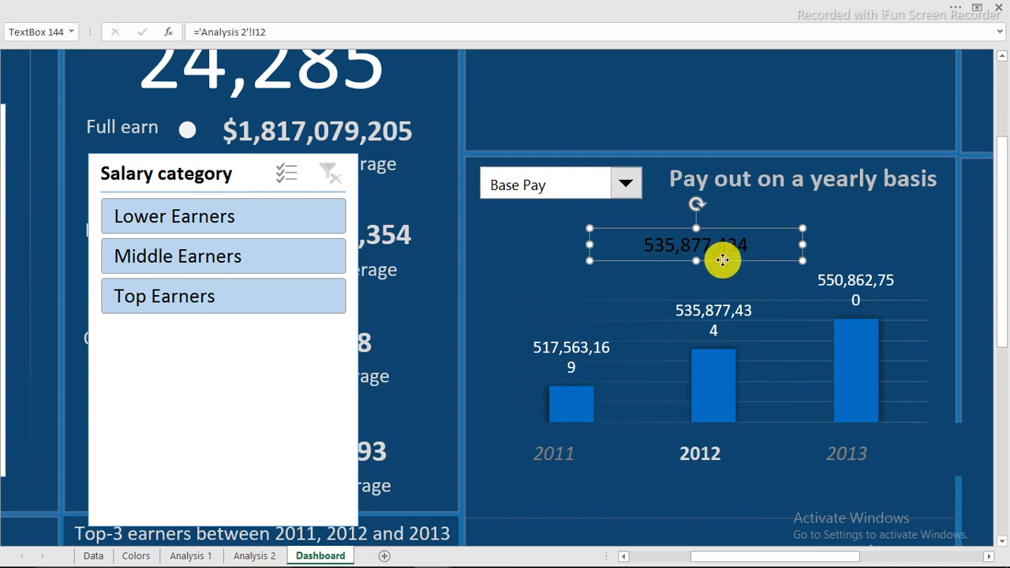
left_click_drag(723, 260, 723, 282)
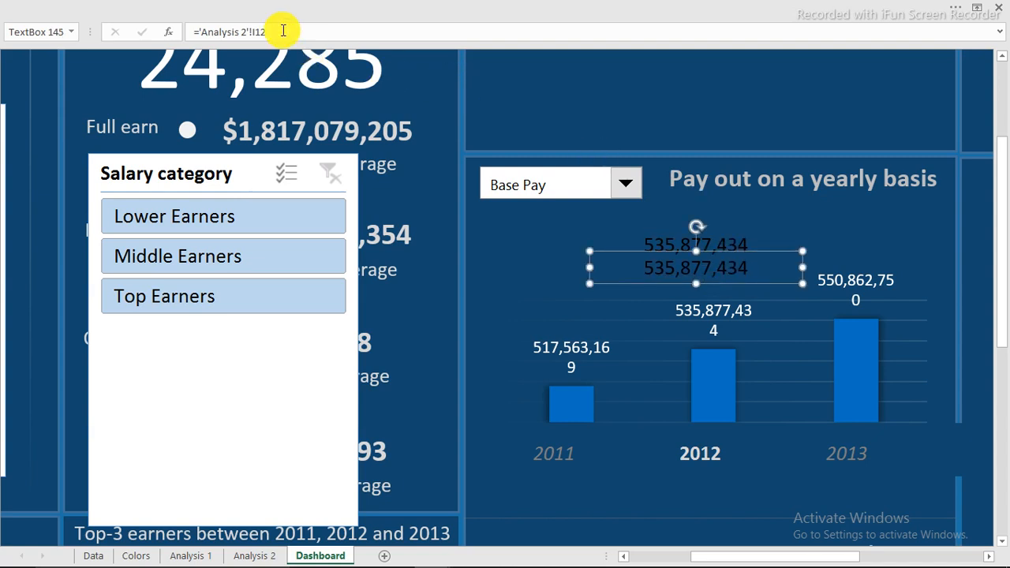
Relink the duplicated text box to the share value with ='Analysis 2'!J12
left_click_drag(283, 31, 209, 32)
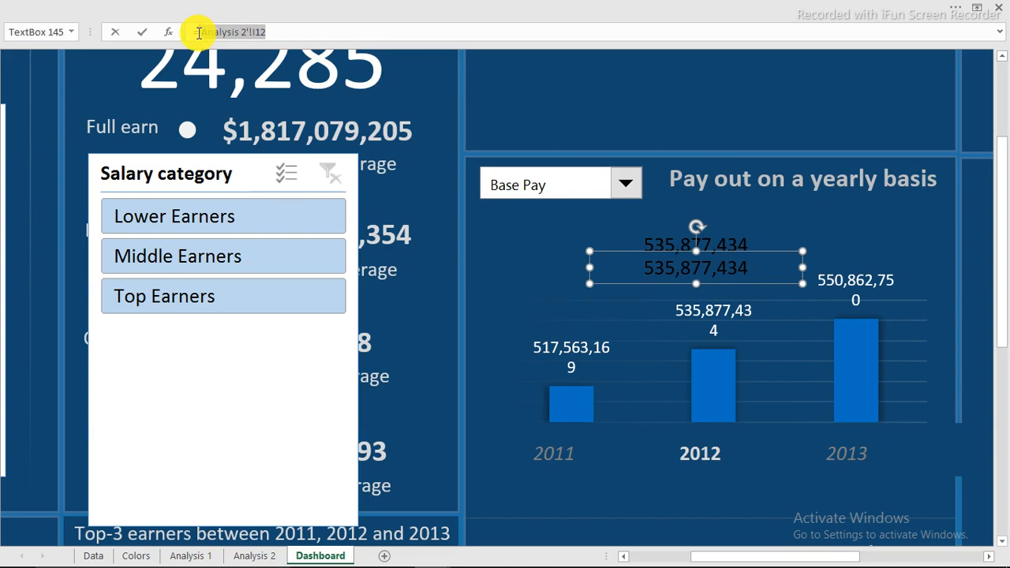
left_click(264, 556)
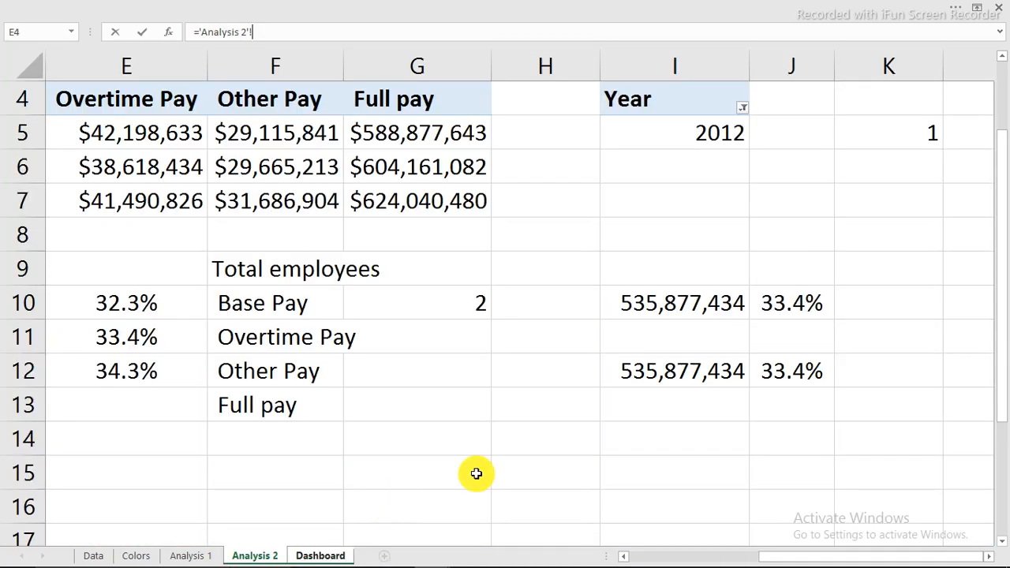
left_click(795, 379)
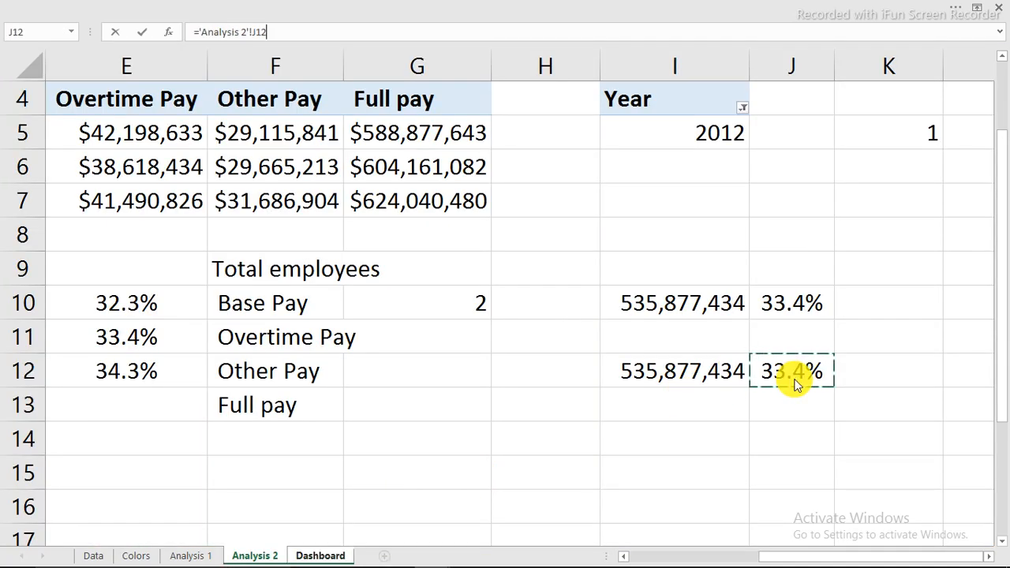
key("Return")
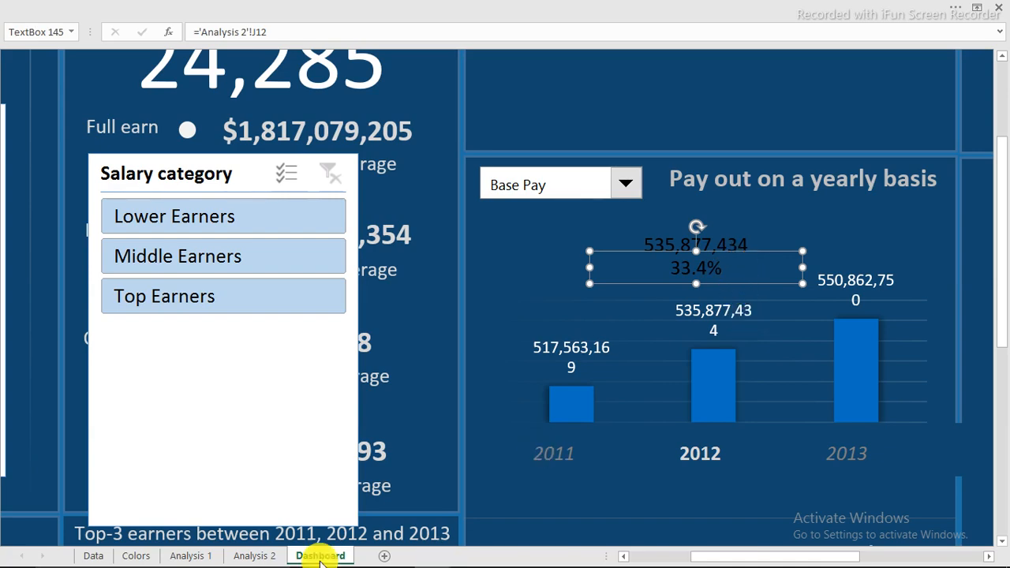
Enter the label formula =I5&" "& " Sellected" in cell I9 of the Analysis 2 sheet
left_click(260, 555)
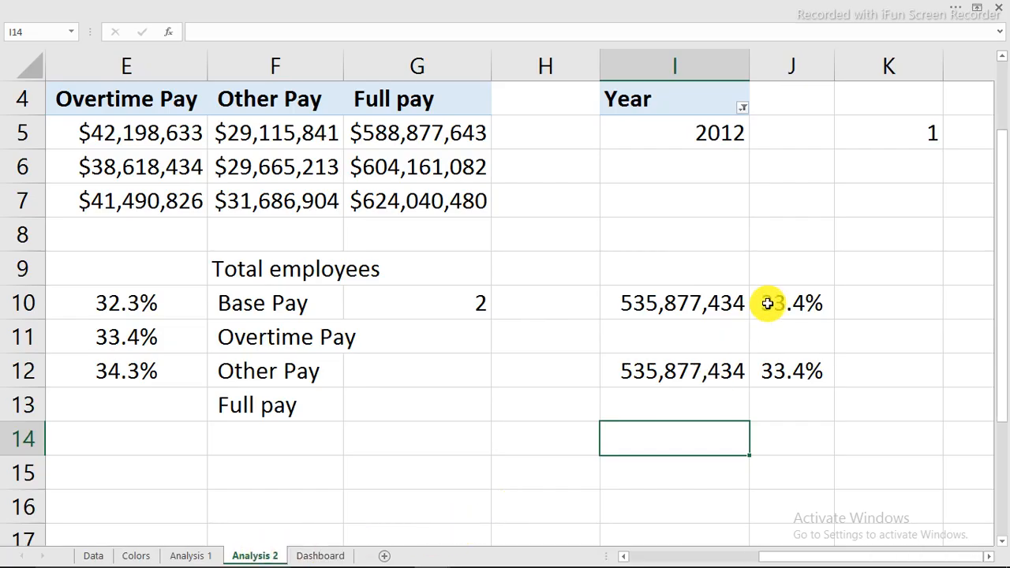
left_click(673, 262)
type("=")
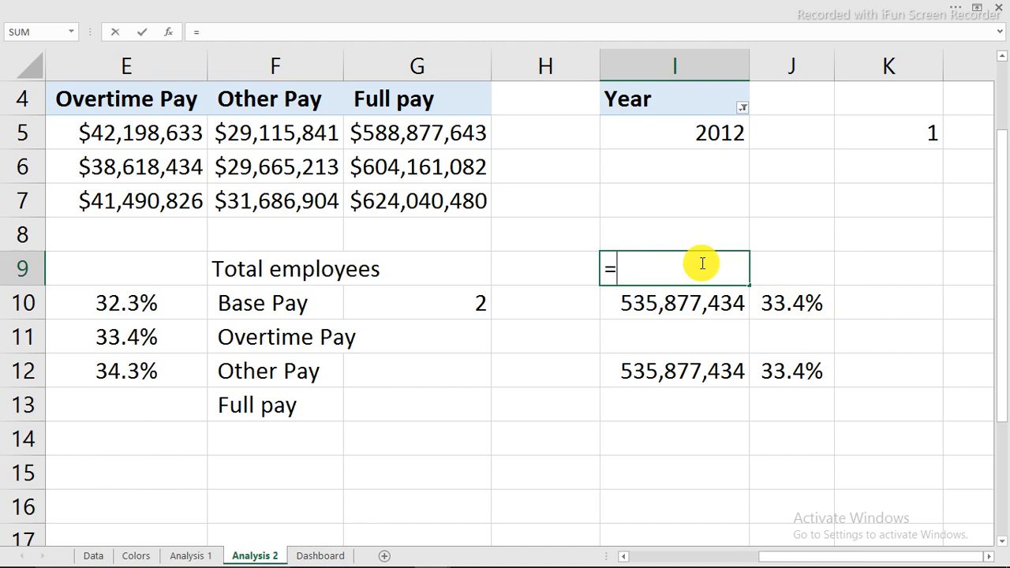
left_click(726, 134)
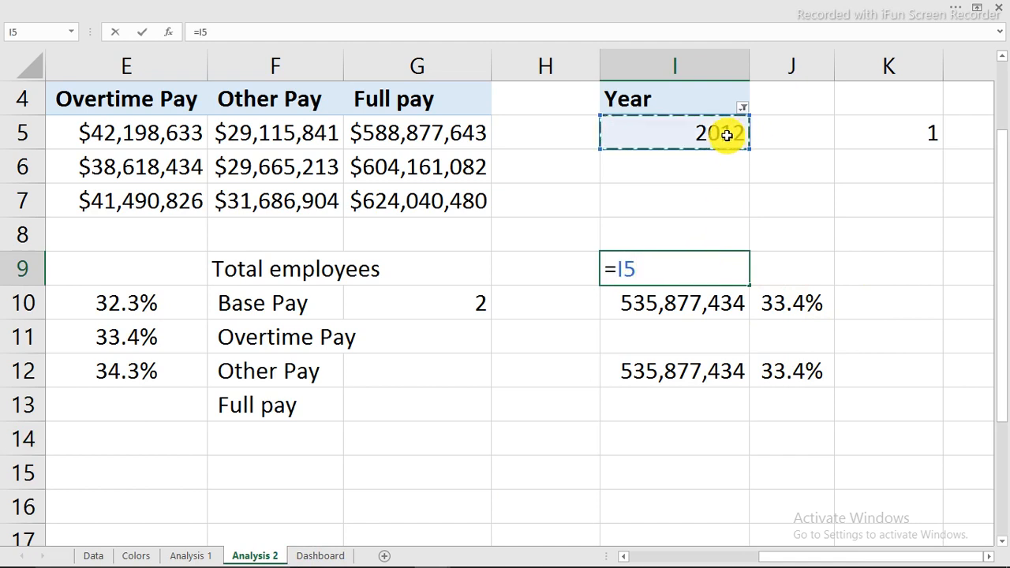
type("&\" \"&\" Sellected")
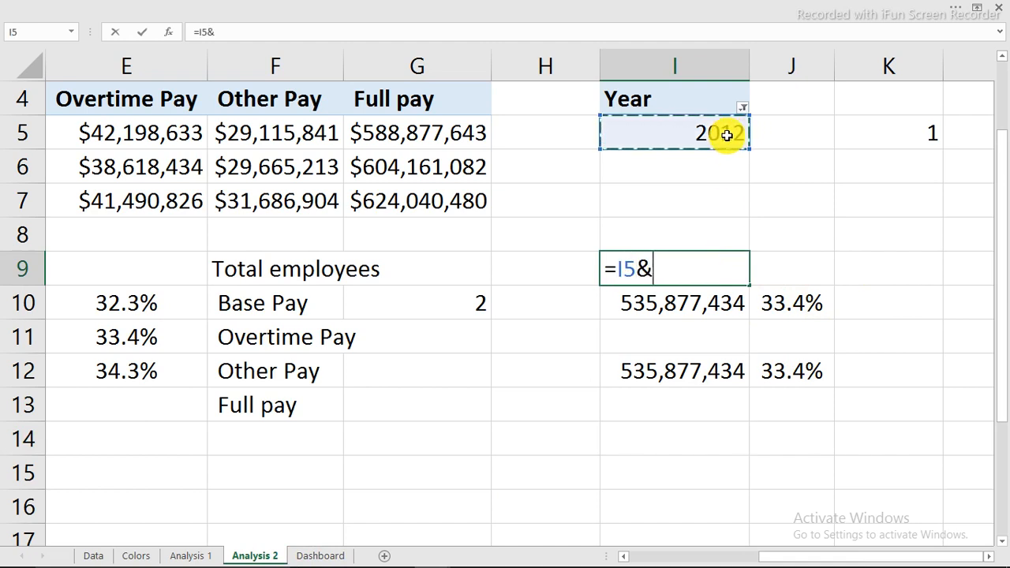
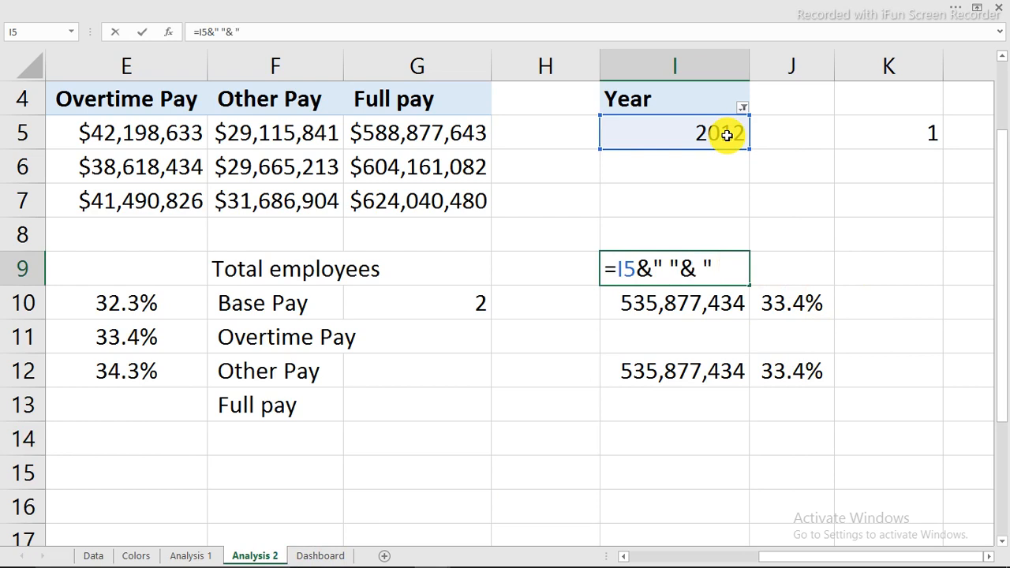
type("Sellected")
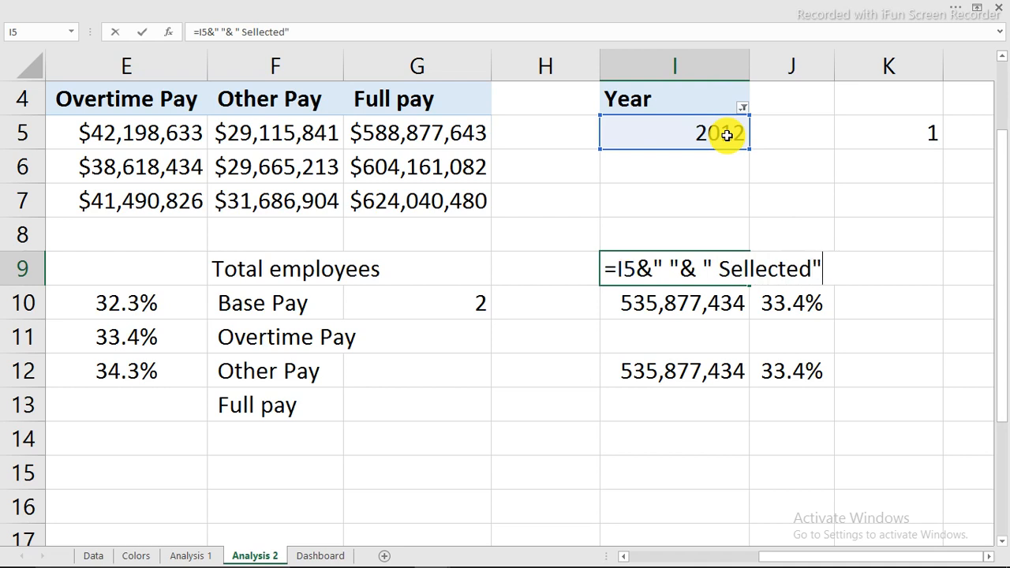
key("Return")
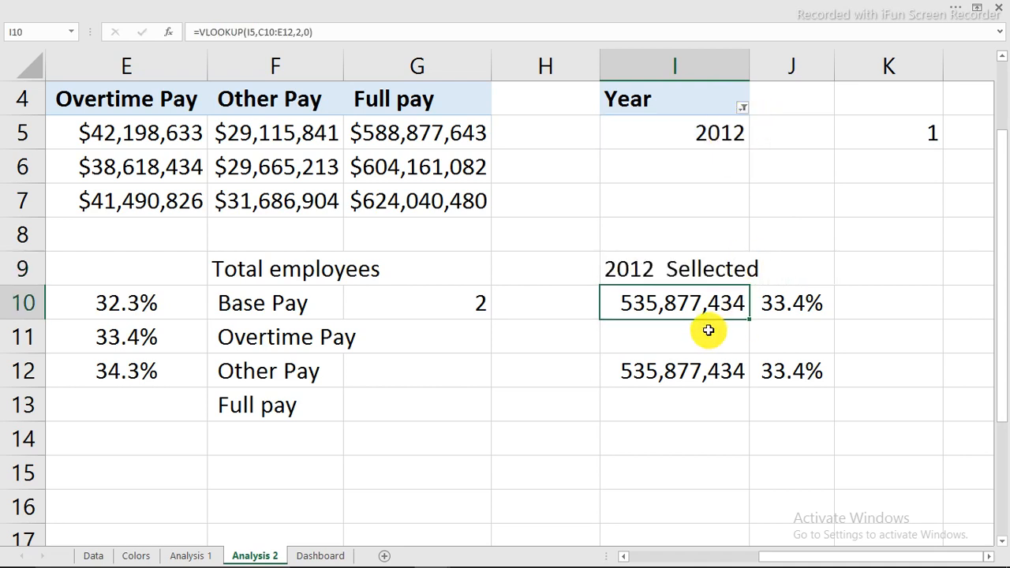
Copy the IF formula text from I12 into I13 and repoint its false result to I9, making it =IF(K5>1,"",I9)
left_click(725, 378)
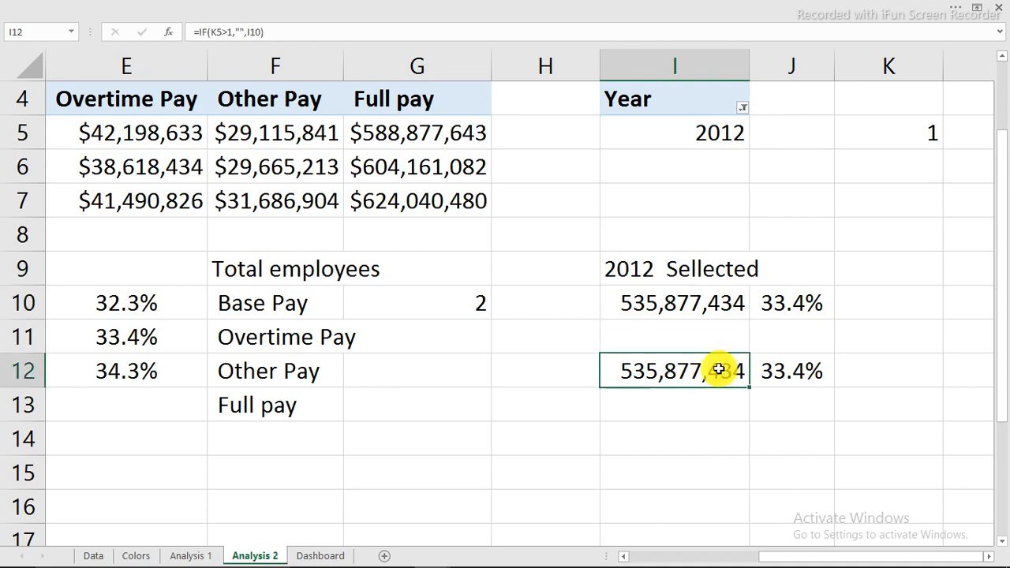
double_click(725, 376)
left_click_drag(762, 372, 568, 378)
key("ctrl+c")
key("Escape")
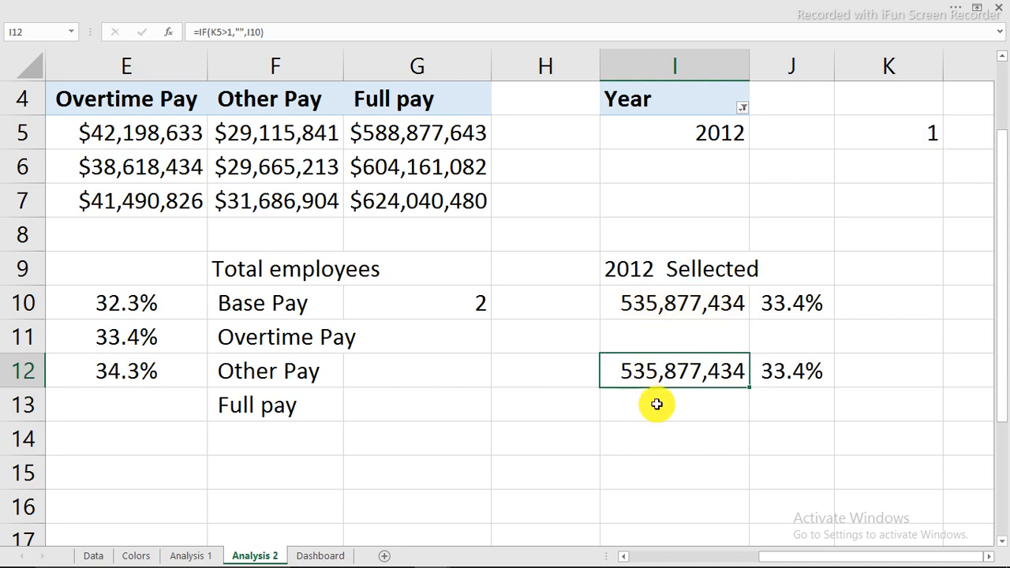
left_click(658, 405)
key("ctrl+v")
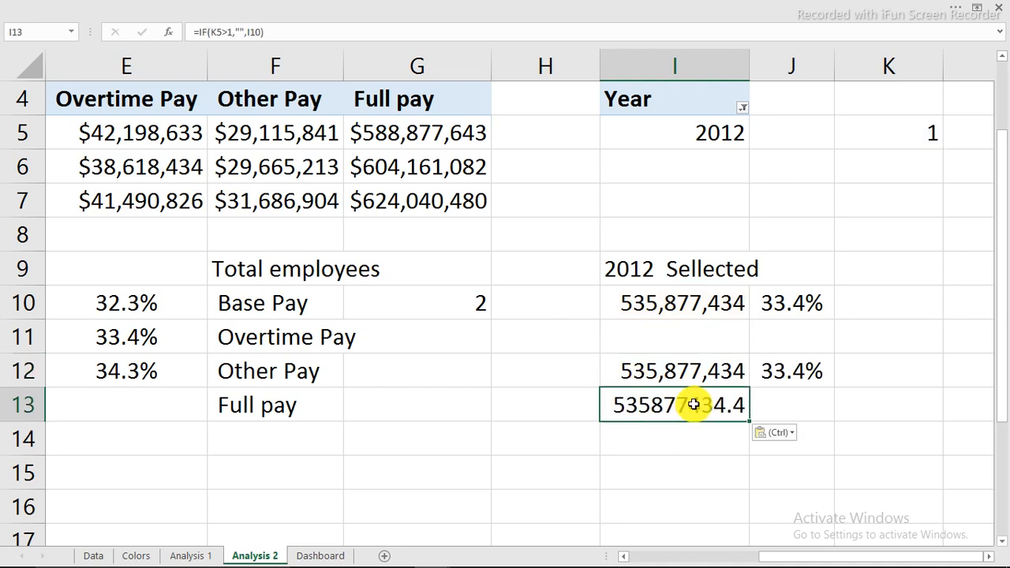
double_click(693, 404)
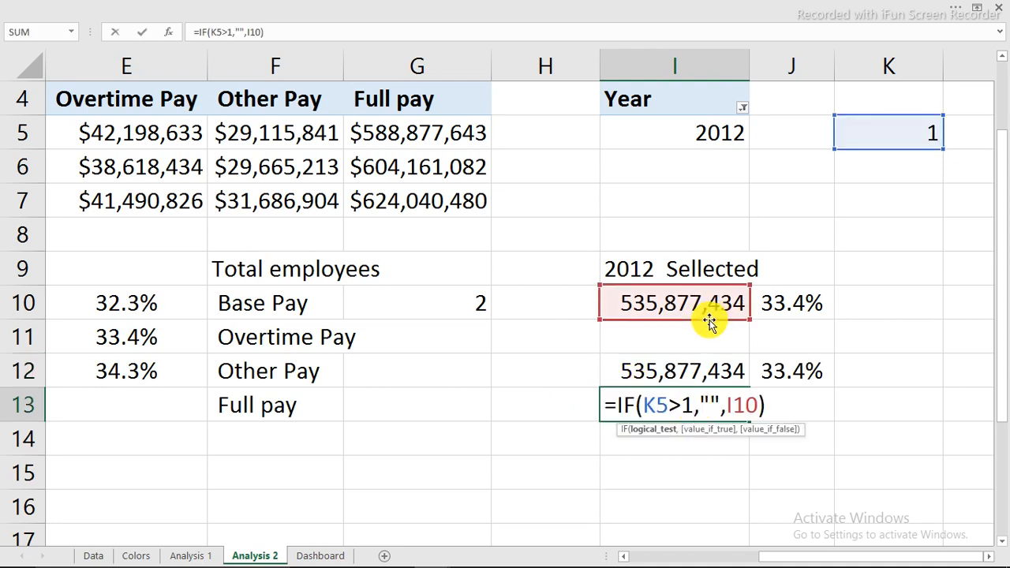
left_click_drag(710, 288, 710, 265)
key("Return")
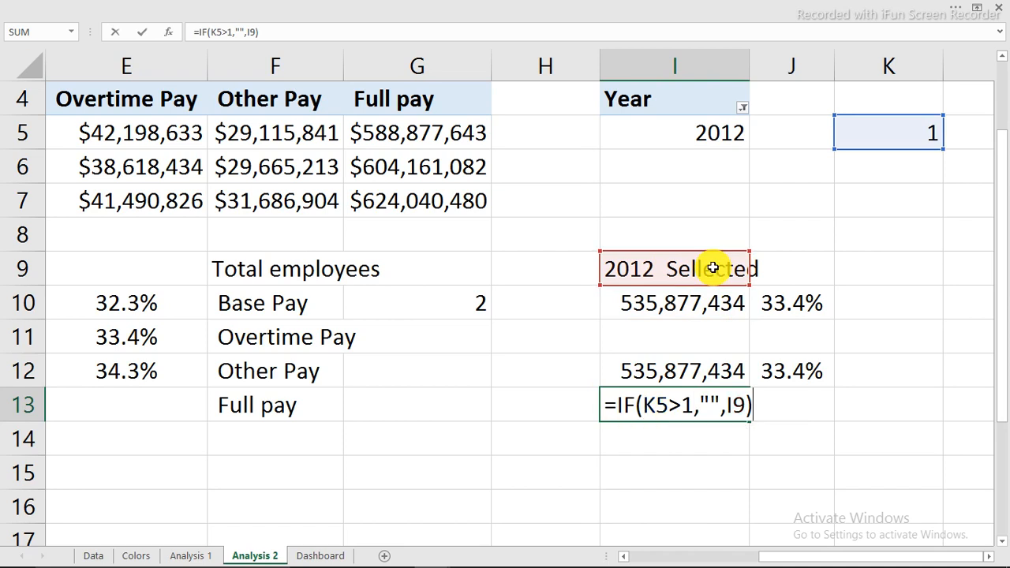
Duplicate the share text box above the amount on the Dashboard sheet and link the copy to ='Analysis 2'!I13
left_click(330, 557)
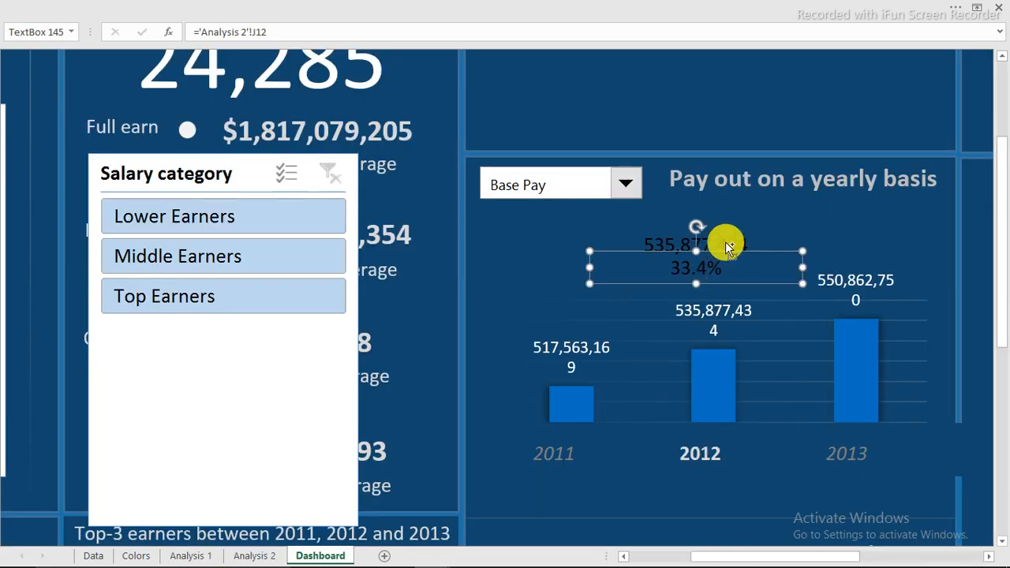
left_click_drag(729, 248, 726, 211)
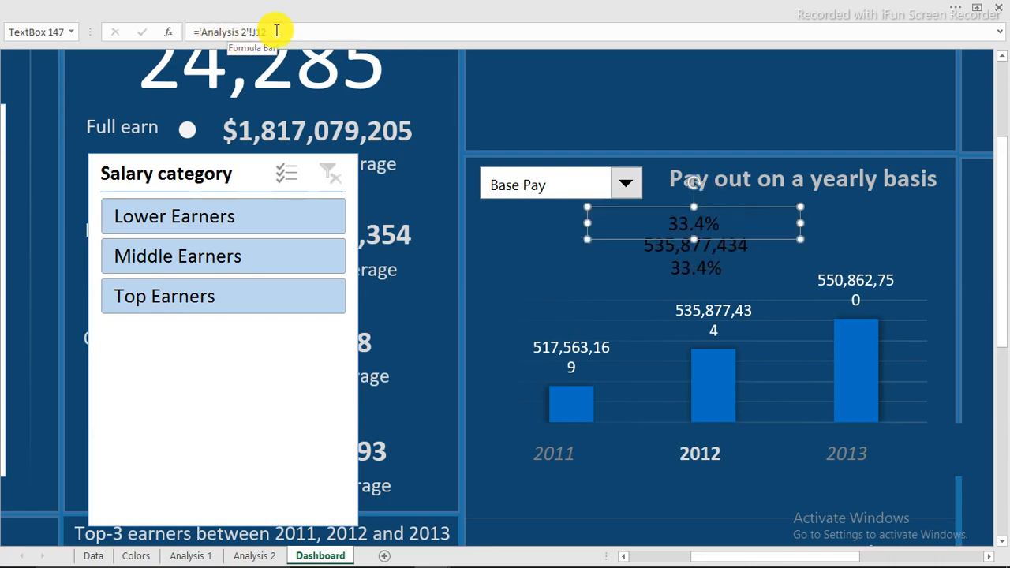
left_click_drag(276, 31, 198, 34)
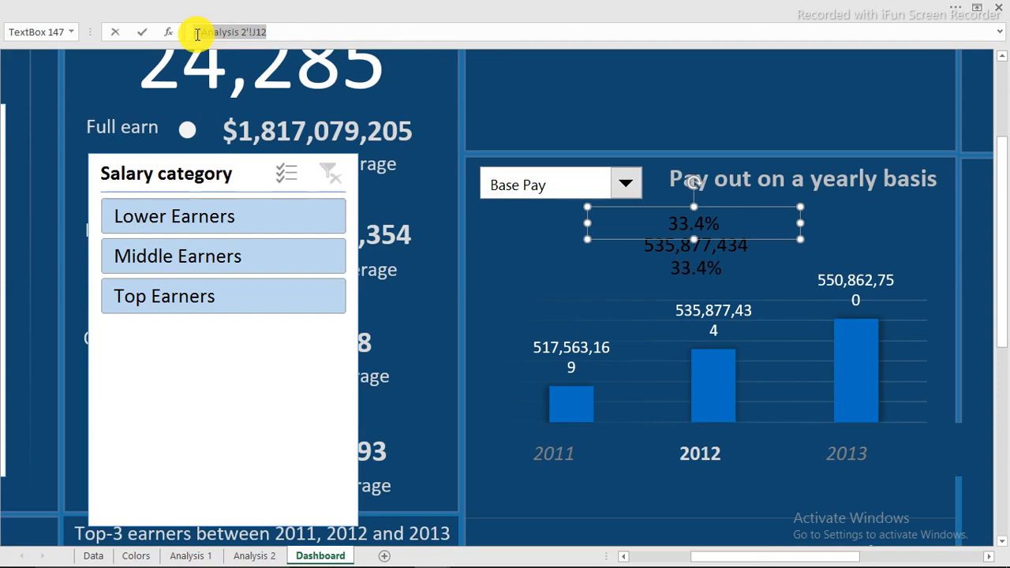
key("BackSpace")
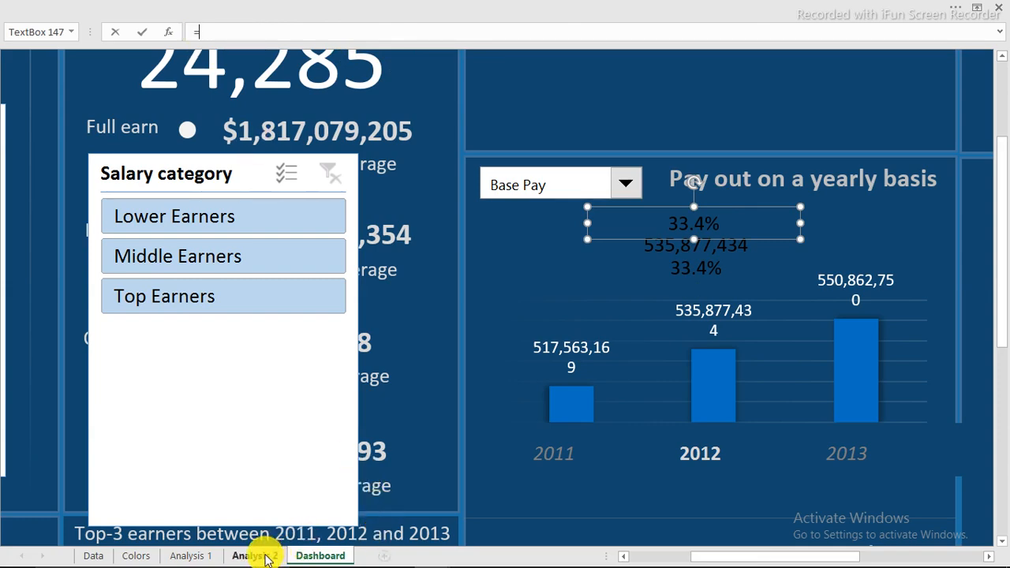
left_click(266, 557)
left_click(700, 413)
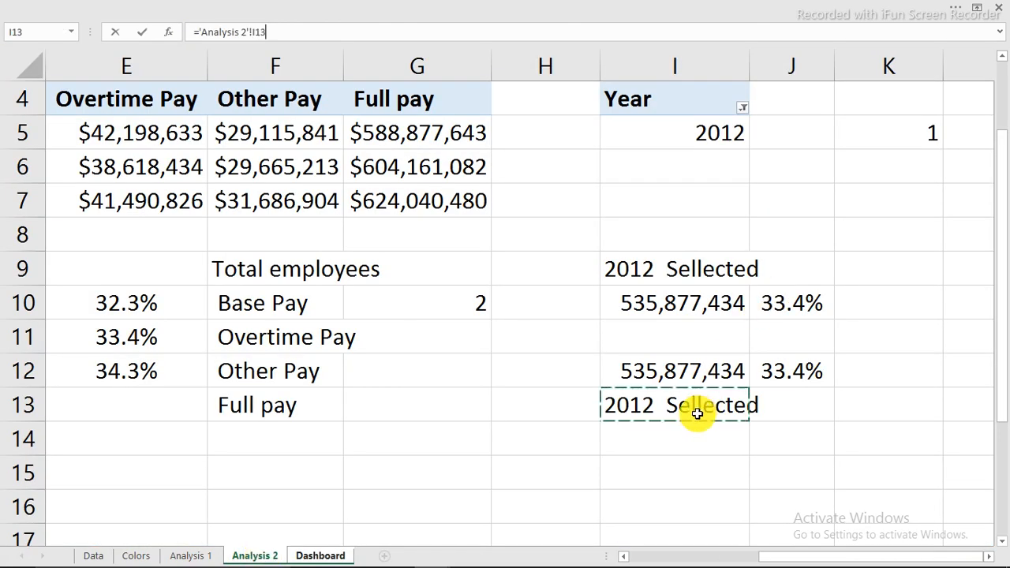
key("Return")
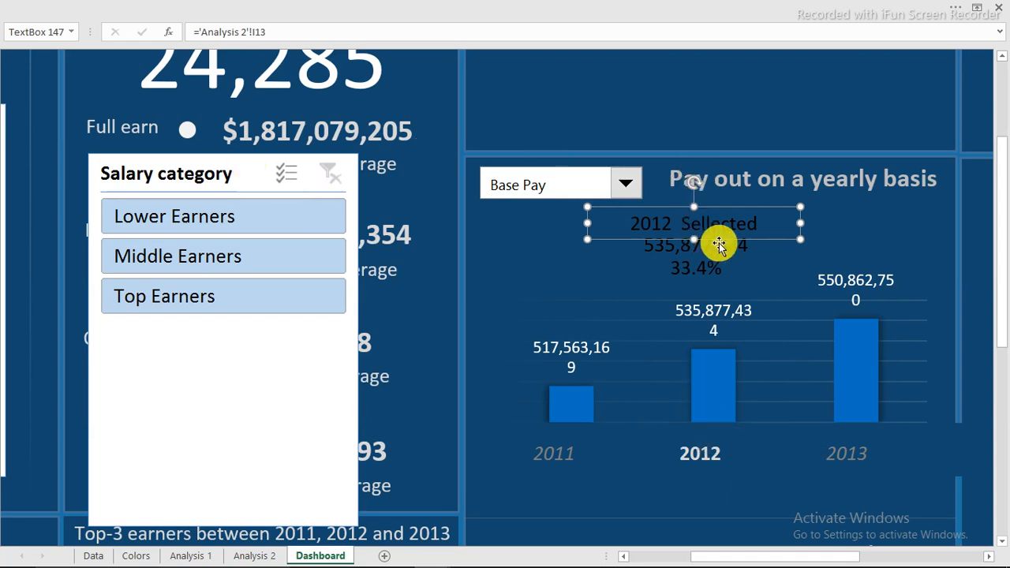
Color the year label text box olive-yellow and reduce its font size by one step
left_click(300, 11)
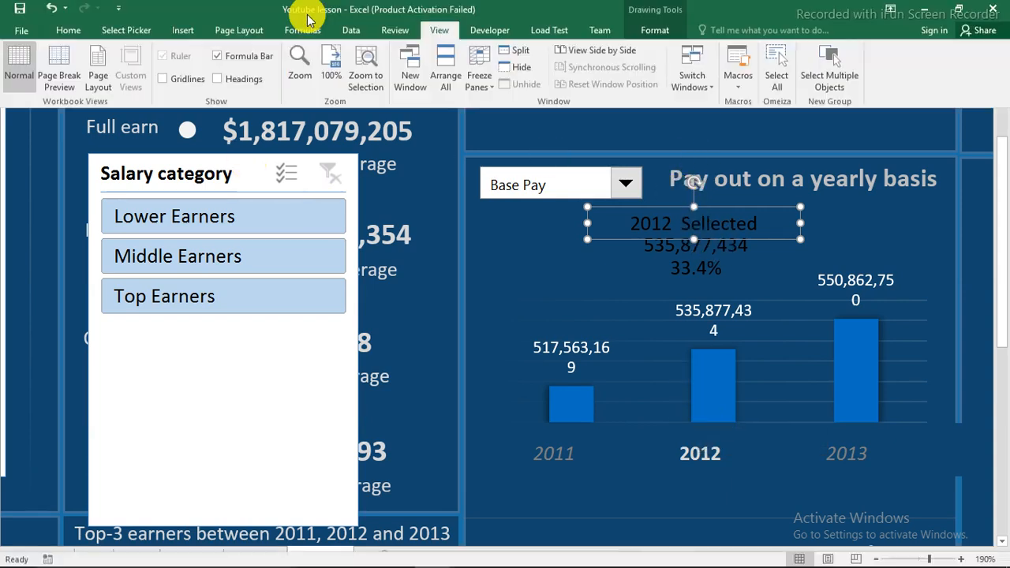
left_click(69, 36)
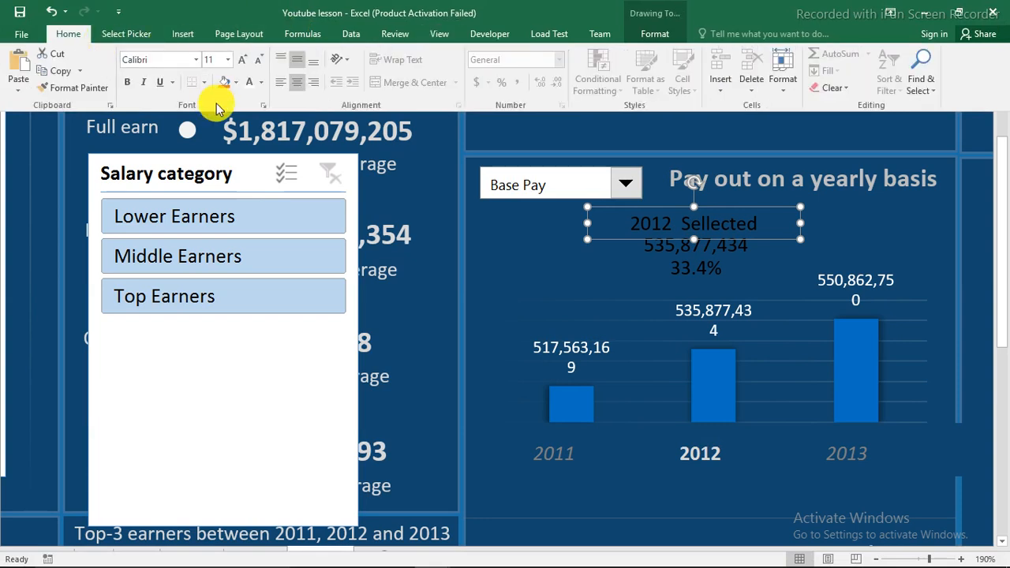
left_click(262, 82)
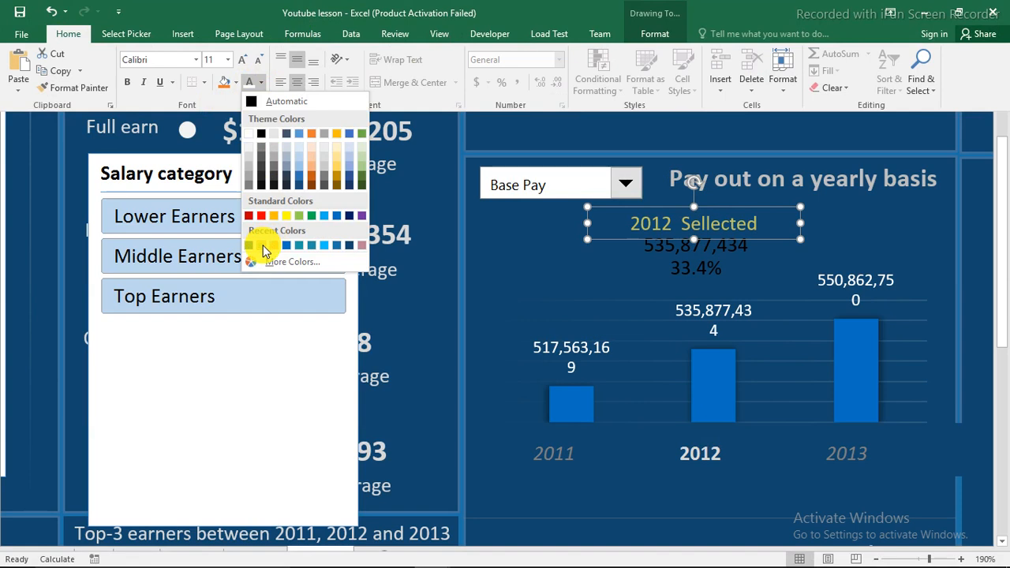
left_click(262, 246)
left_click(258, 60)
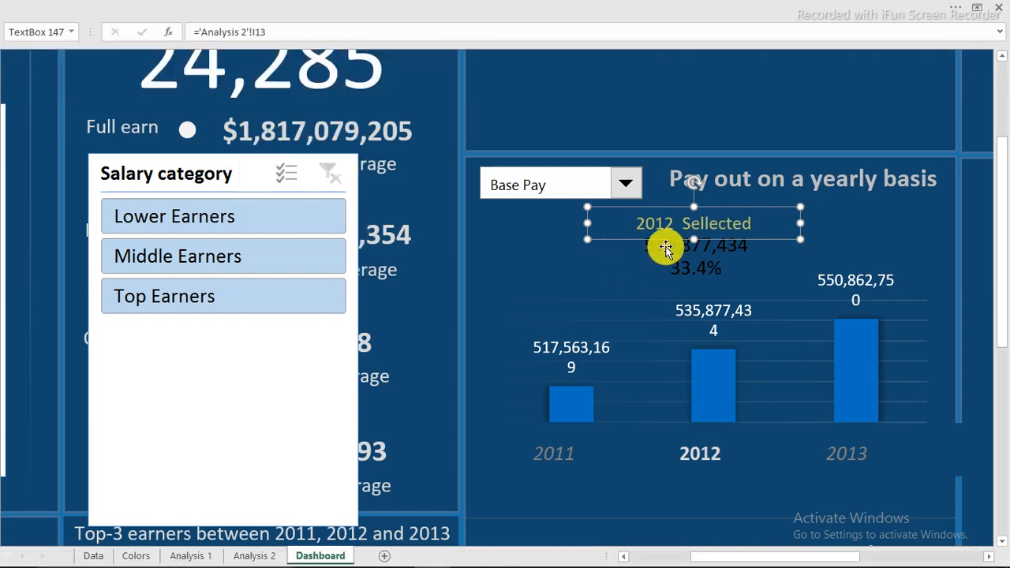
Change the font color of the Base Pay amount text box to white
left_click(670, 243)
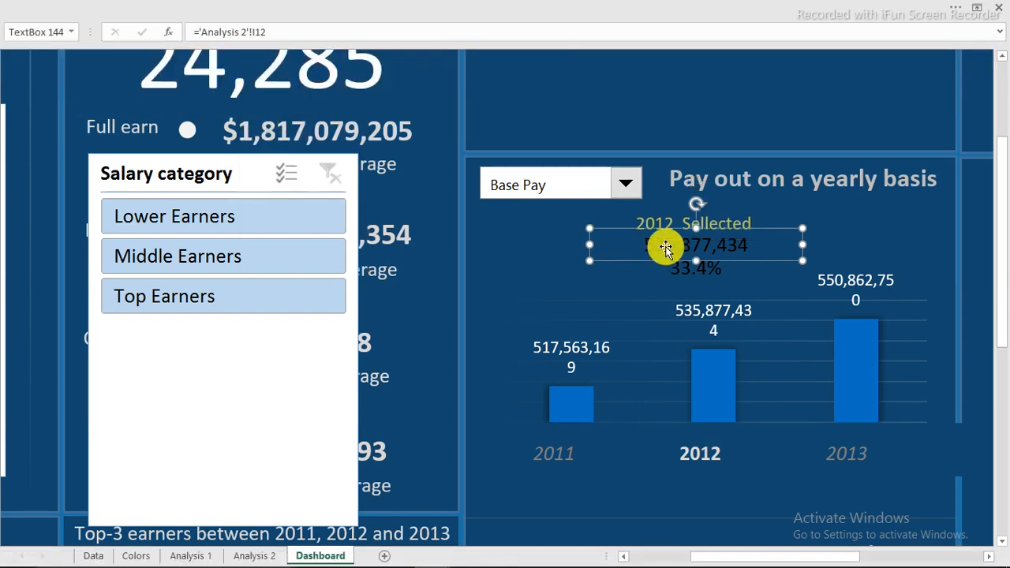
left_click(229, 9)
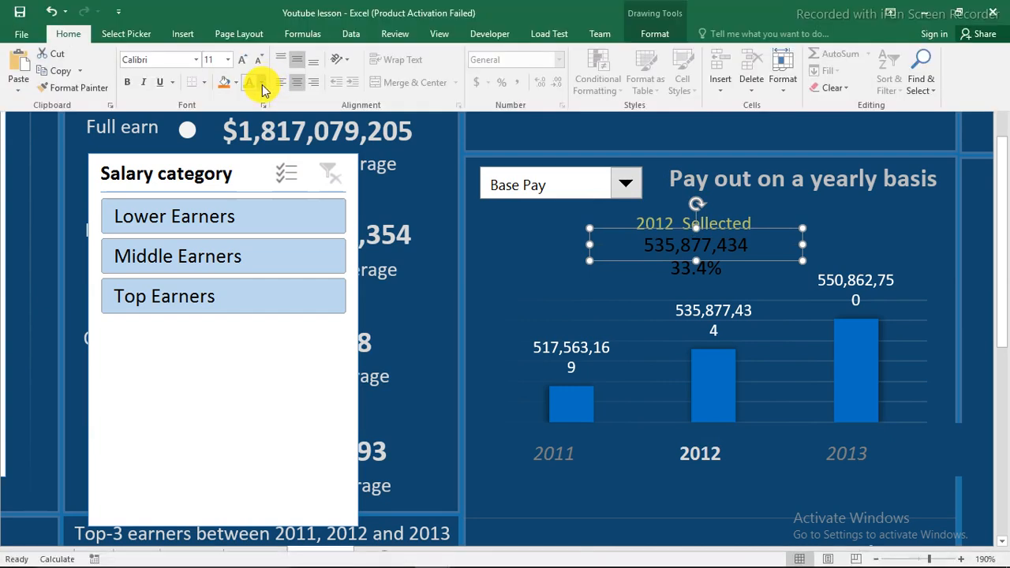
left_click(262, 84)
left_click(255, 129)
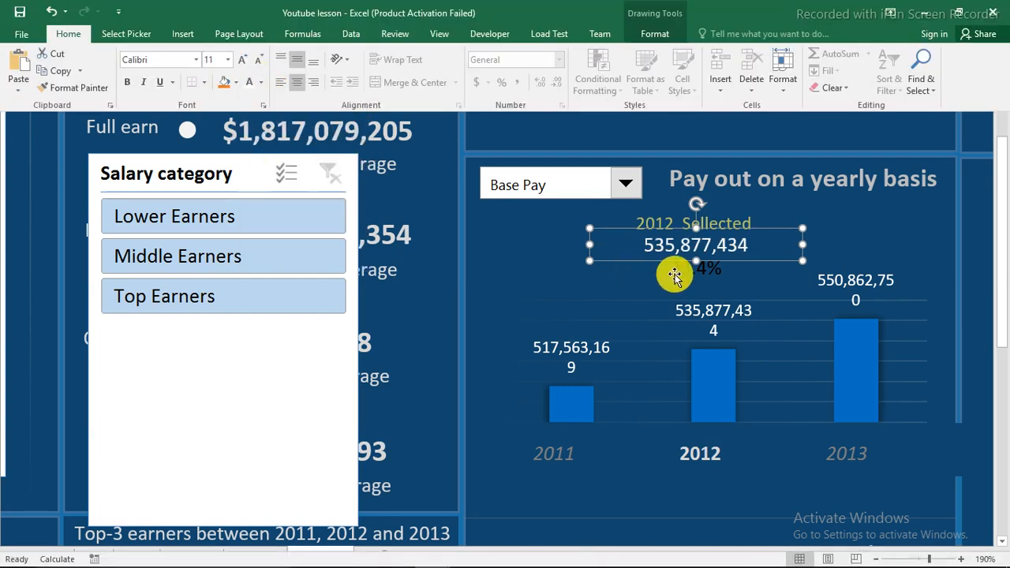
key("ctrl+shift+F1")
Format the share text box as italic, size 10, with a light grey font color
left_click(675, 272)
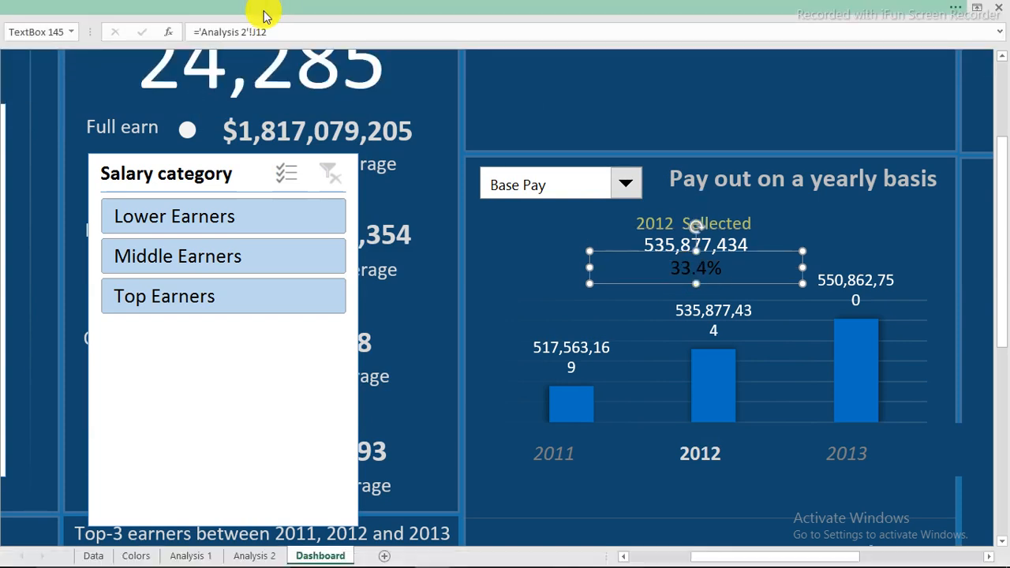
key("ctrl+shift+F1")
left_click(144, 82)
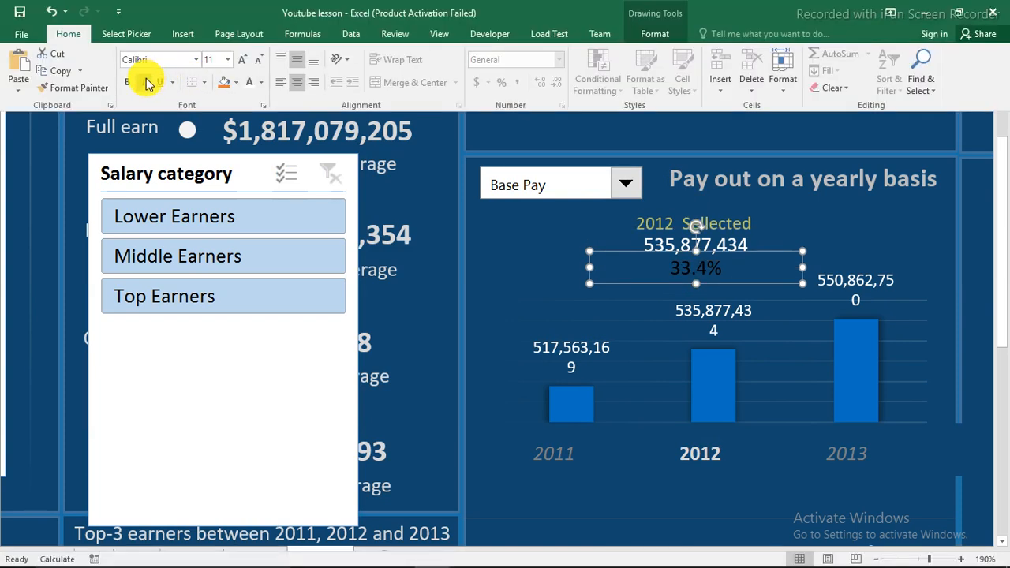
left_click(261, 83)
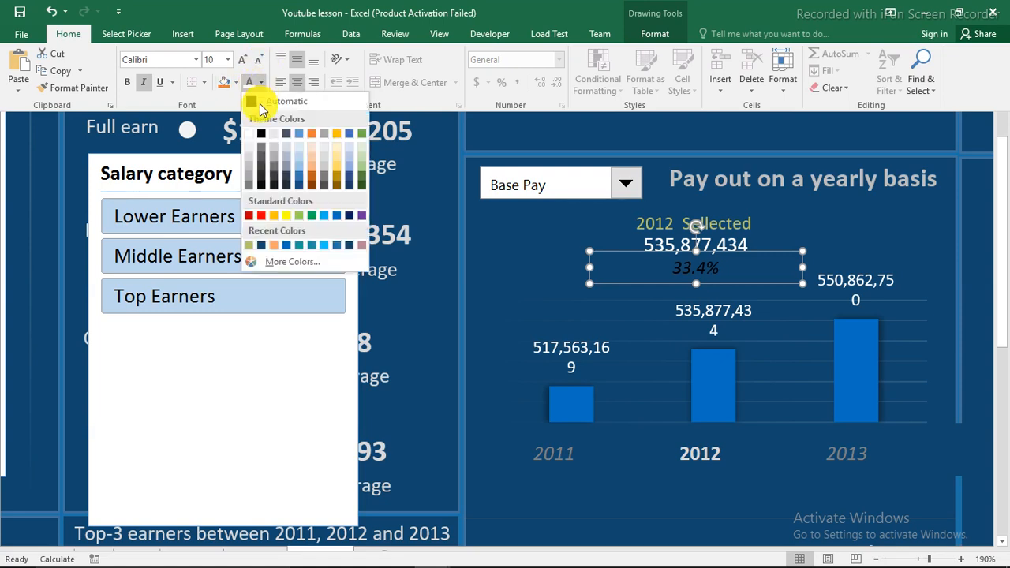
left_click(250, 159)
key("ctrl+shift+F1")
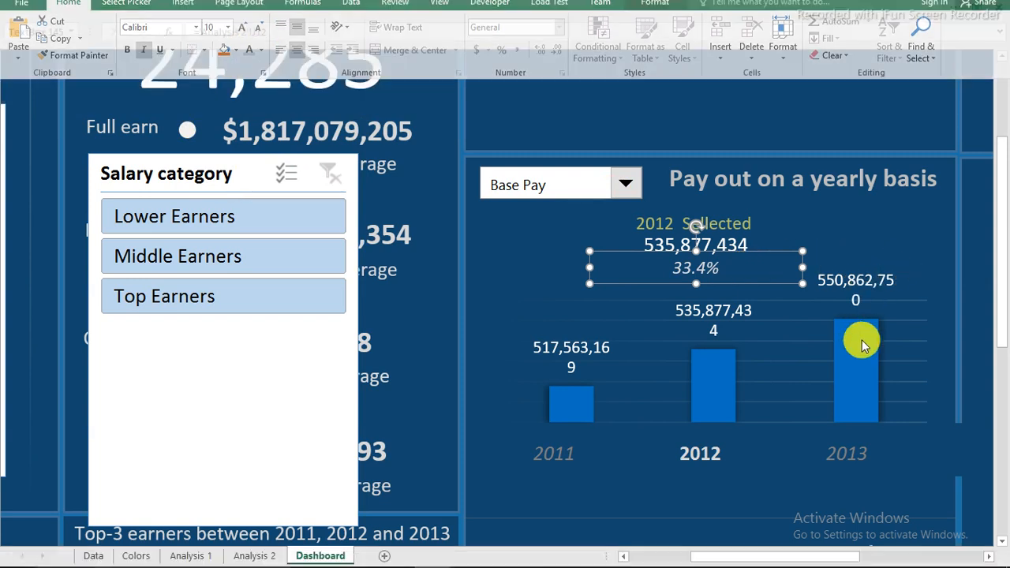
Set the text direction of the yearly payout chart's data labels to Rotate all text 270°
left_click(860, 284)
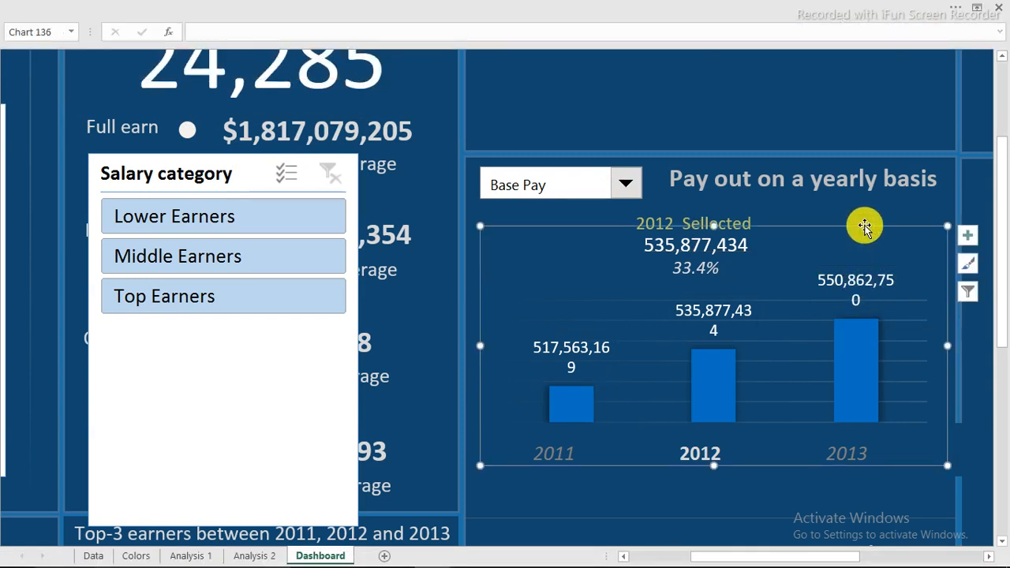
double_click(864, 277)
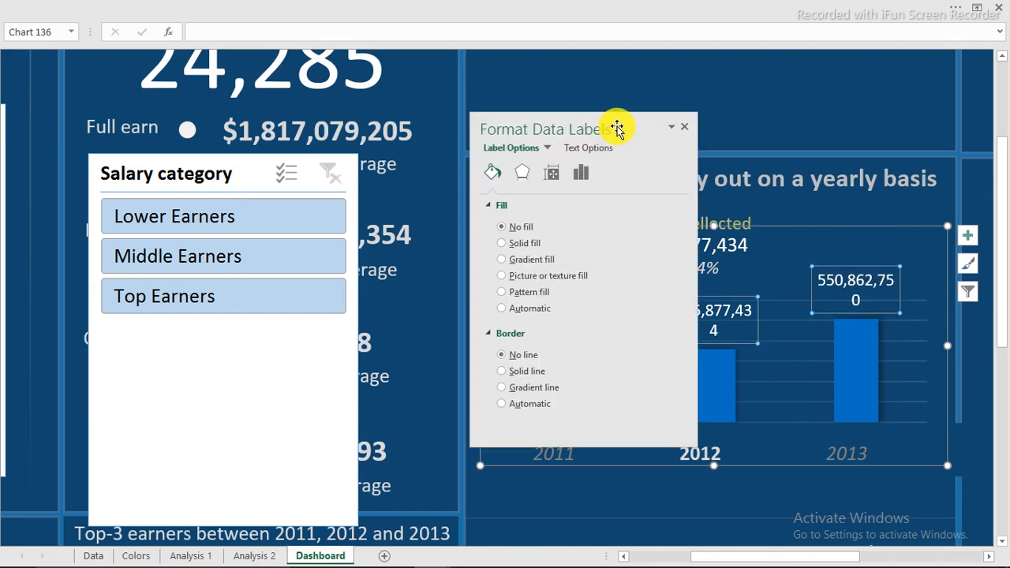
left_click_drag(606, 130, 296, 97)
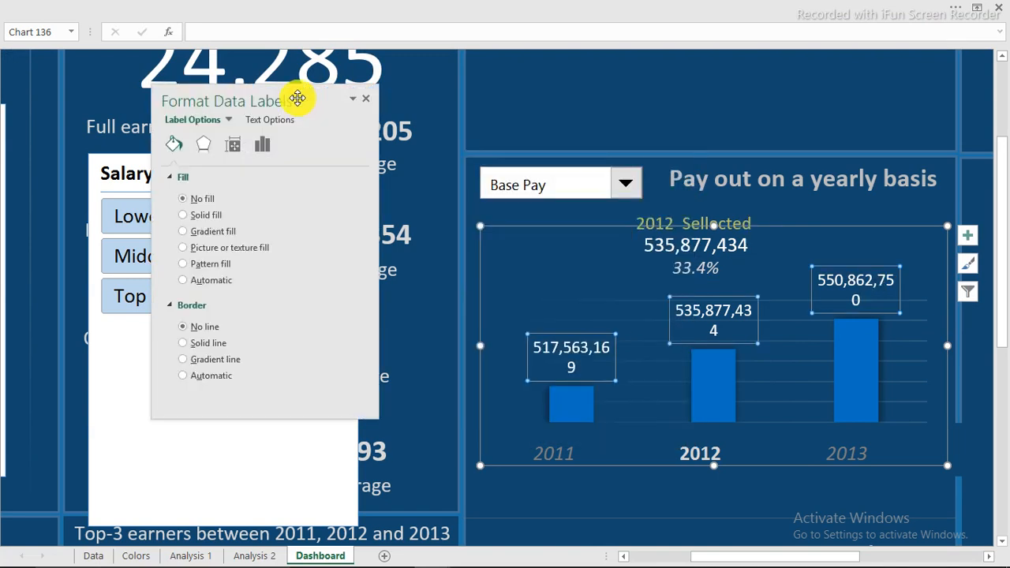
left_click(233, 146)
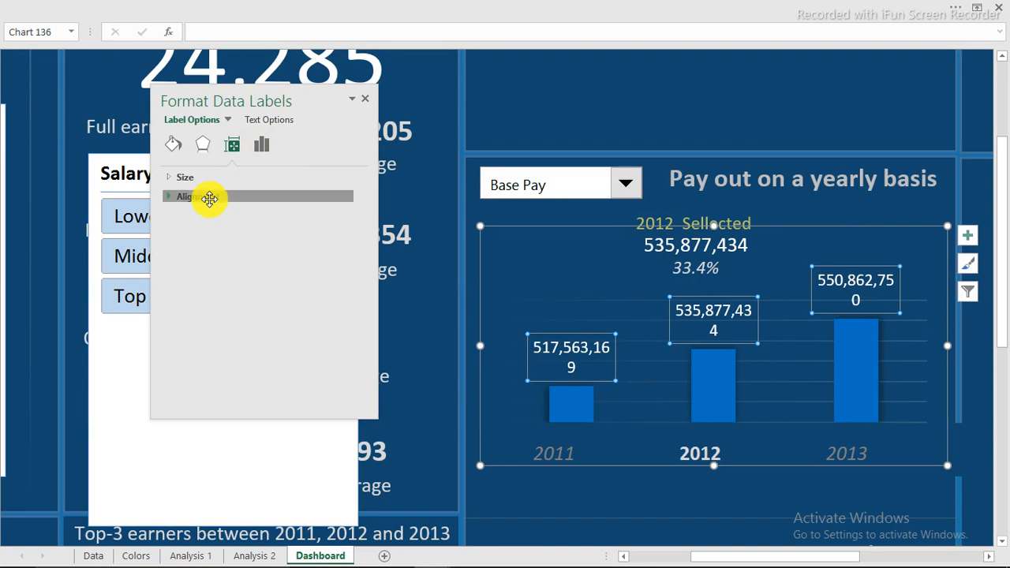
left_click(212, 197)
left_click(343, 236)
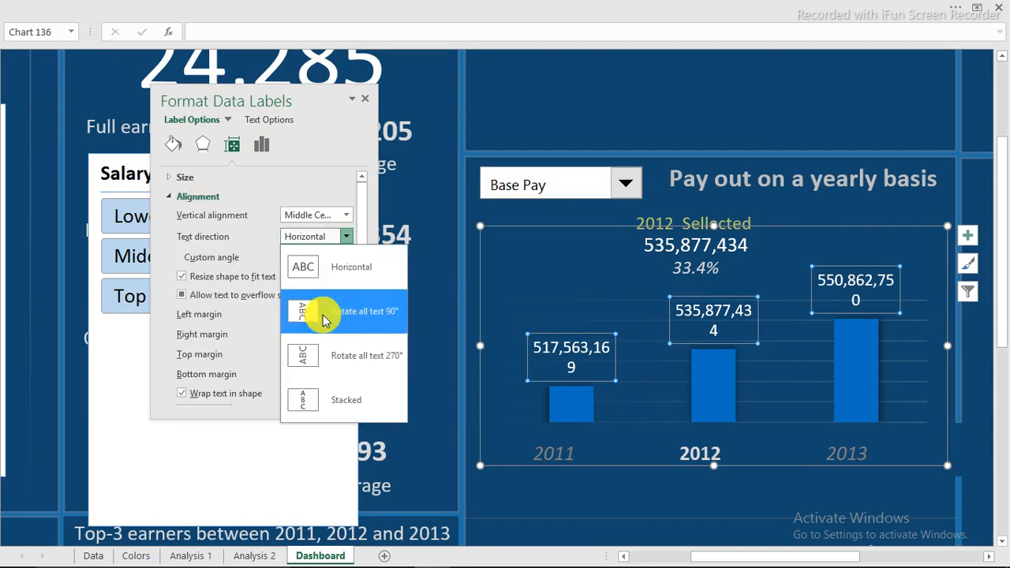
left_click(304, 345)
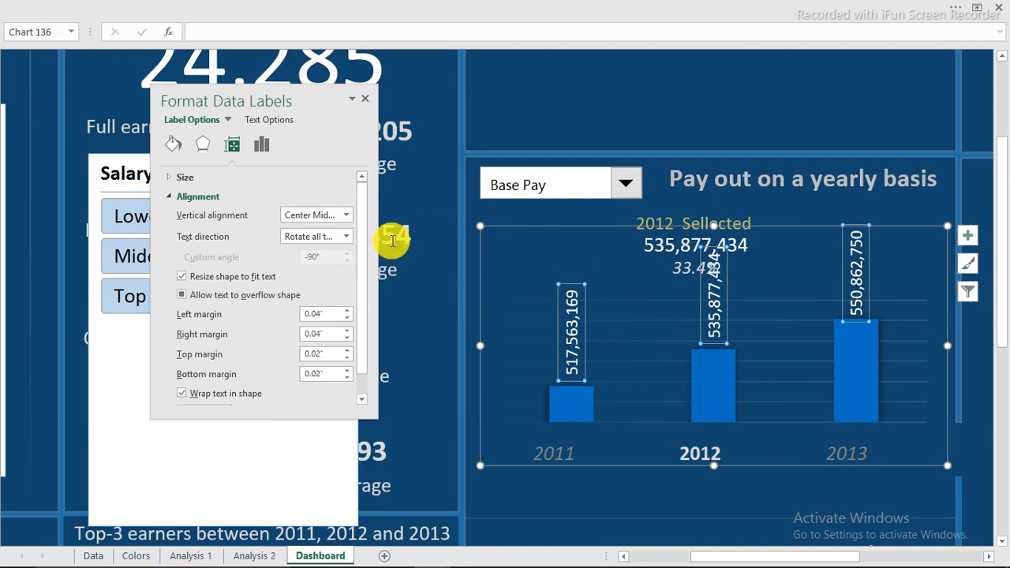
Set the position of the chart's data labels to Inside End and close the formatting settings
left_click(261, 144)
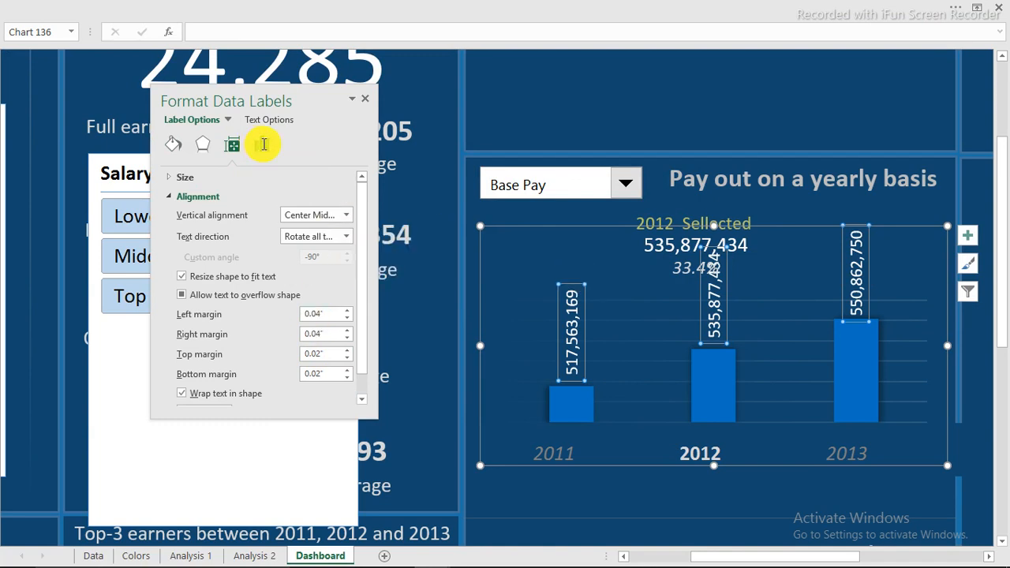
left_click(196, 177)
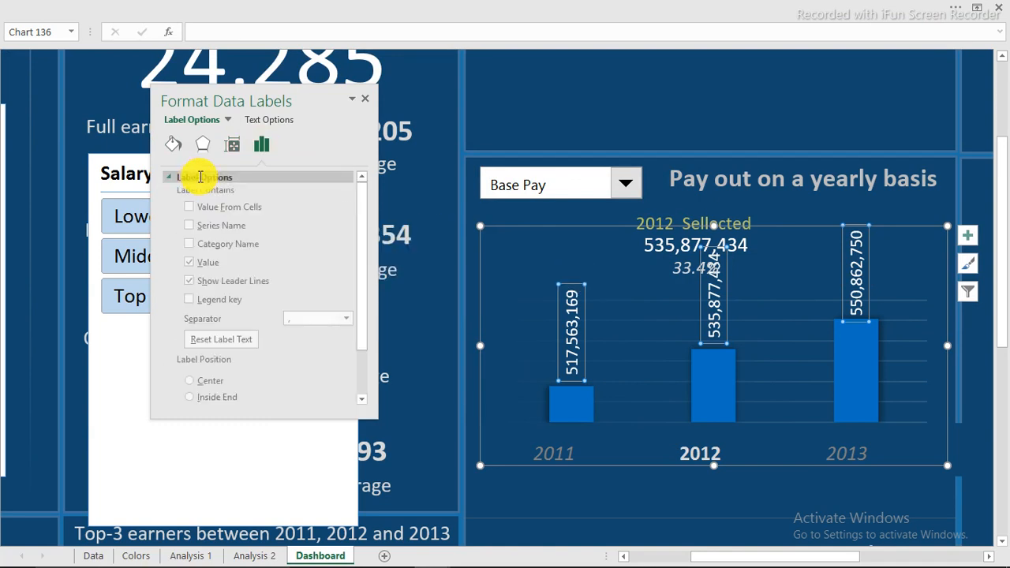
scroll(265, 365, "down", 2)
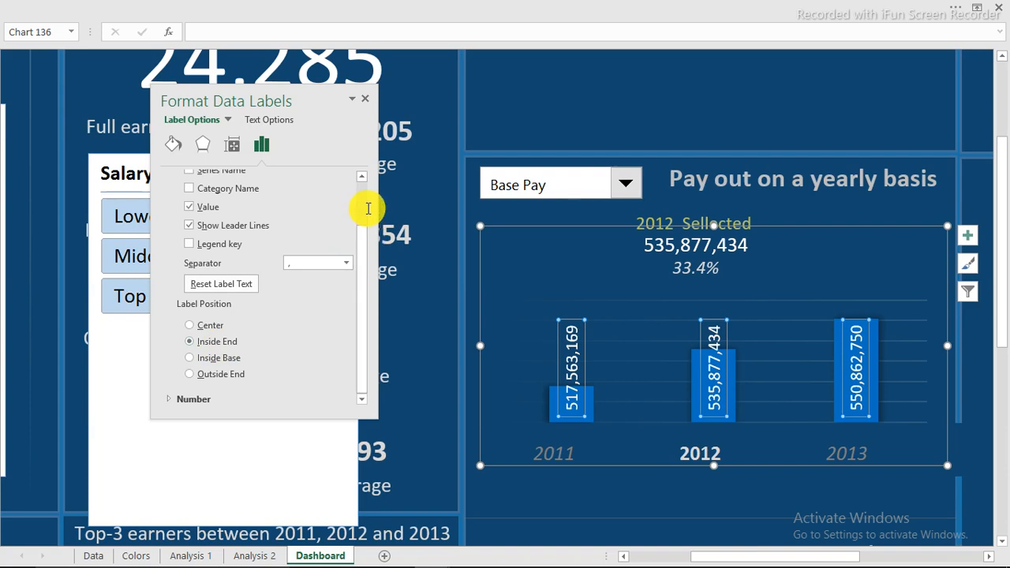
left_click(364, 101)
Test the linked text boxes by selecting 2013, 2011, 2012 and again 2013 below the yearly payout chart
left_click(518, 99)
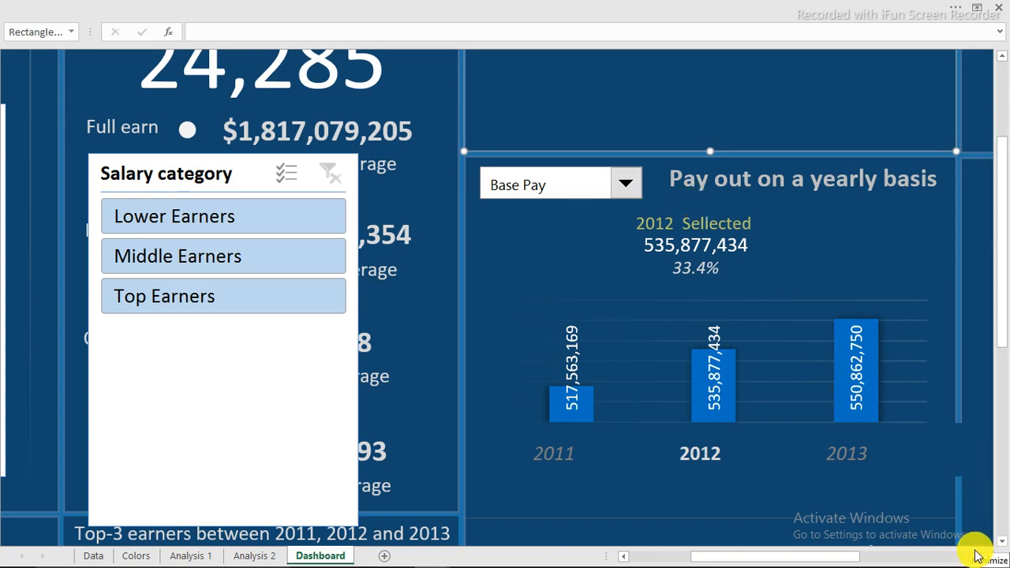
left_click(629, 7)
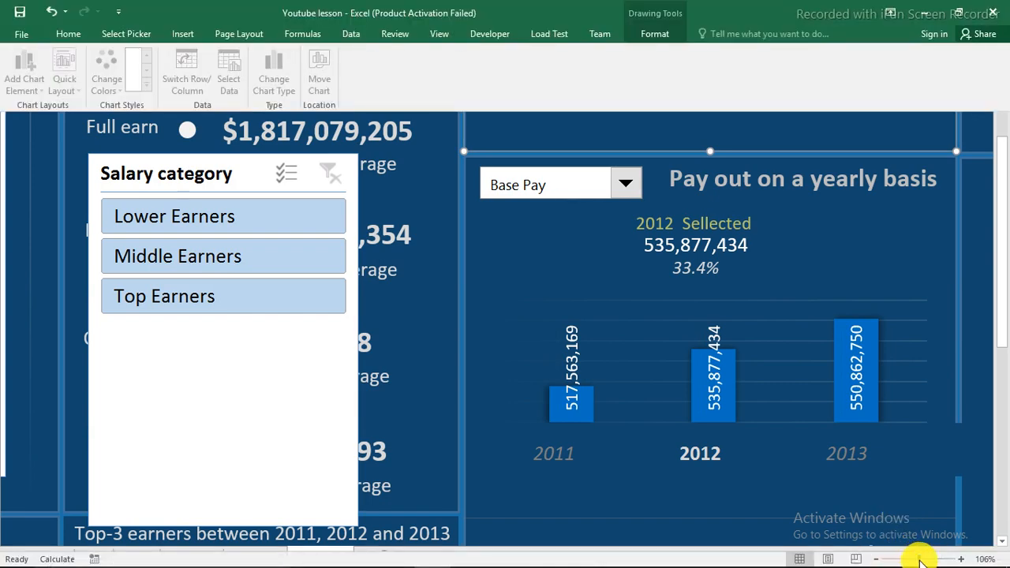
left_click(921, 560)
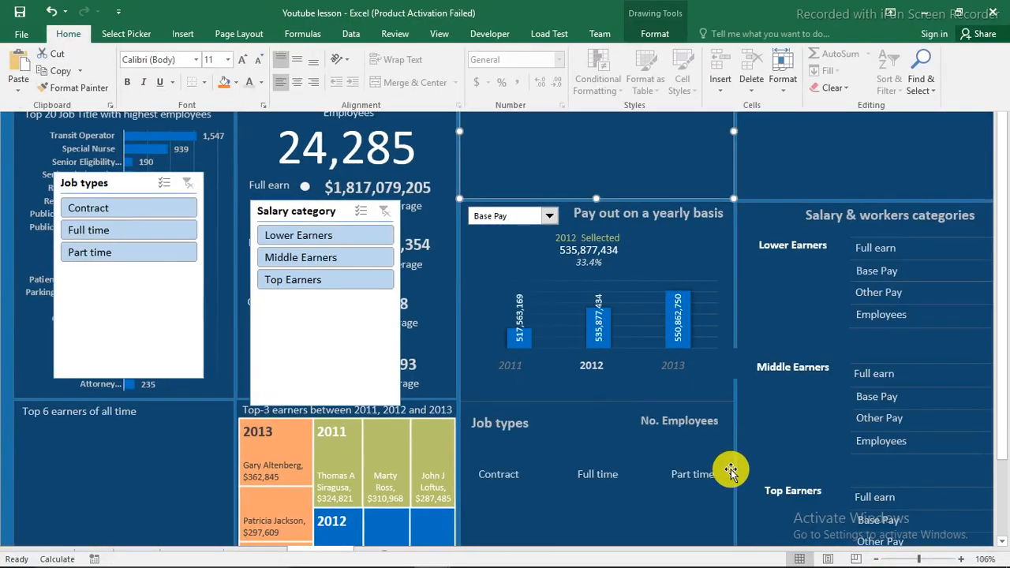
left_click(773, 140)
left_click(602, 57)
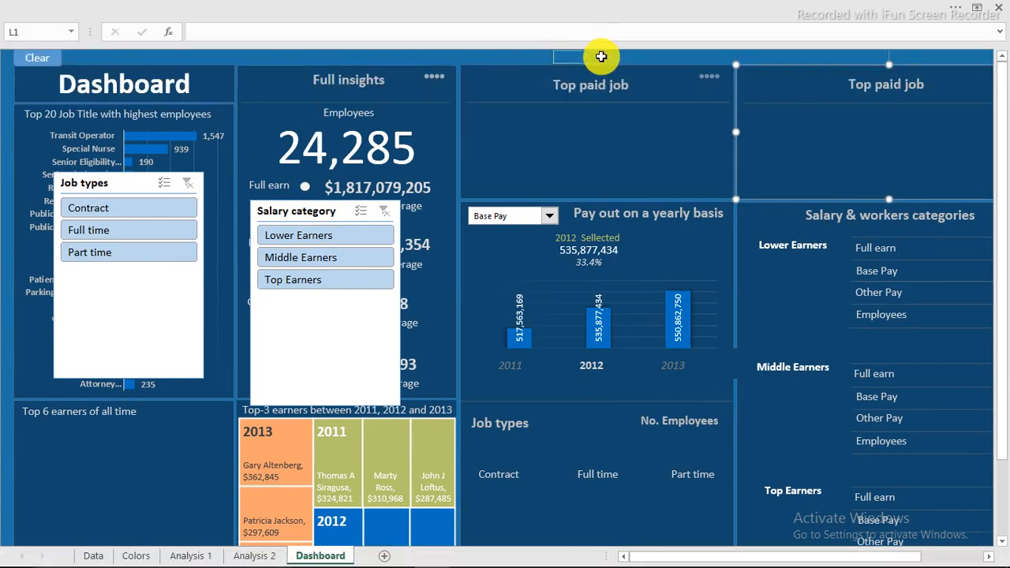
left_click(679, 367)
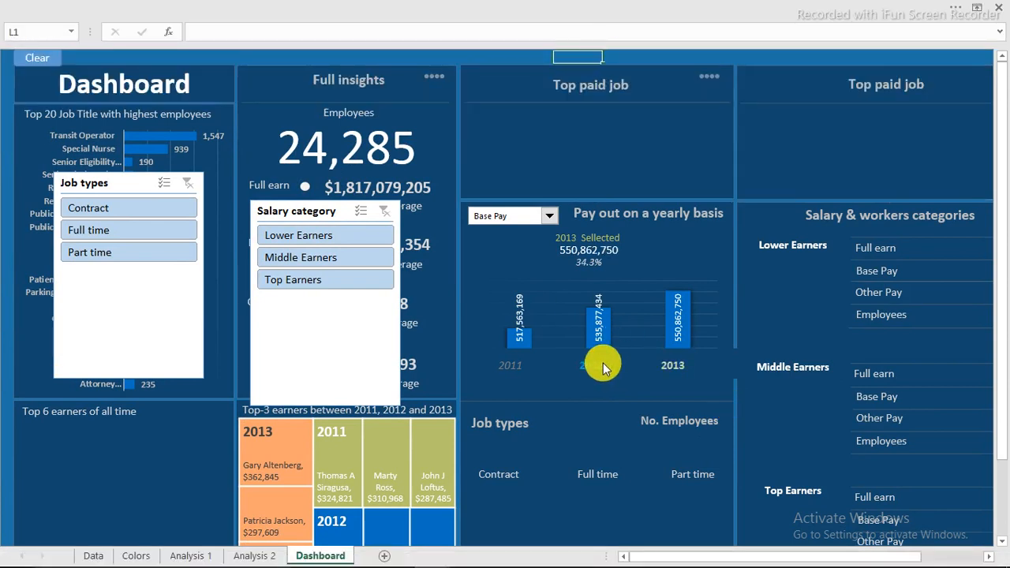
left_click(515, 368)
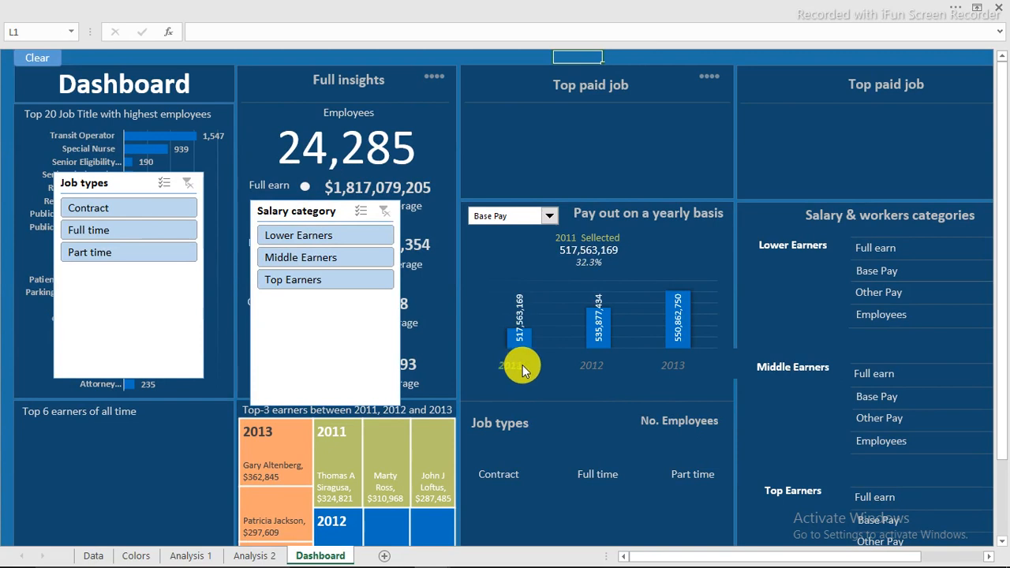
left_click(600, 367)
left_click(667, 367)
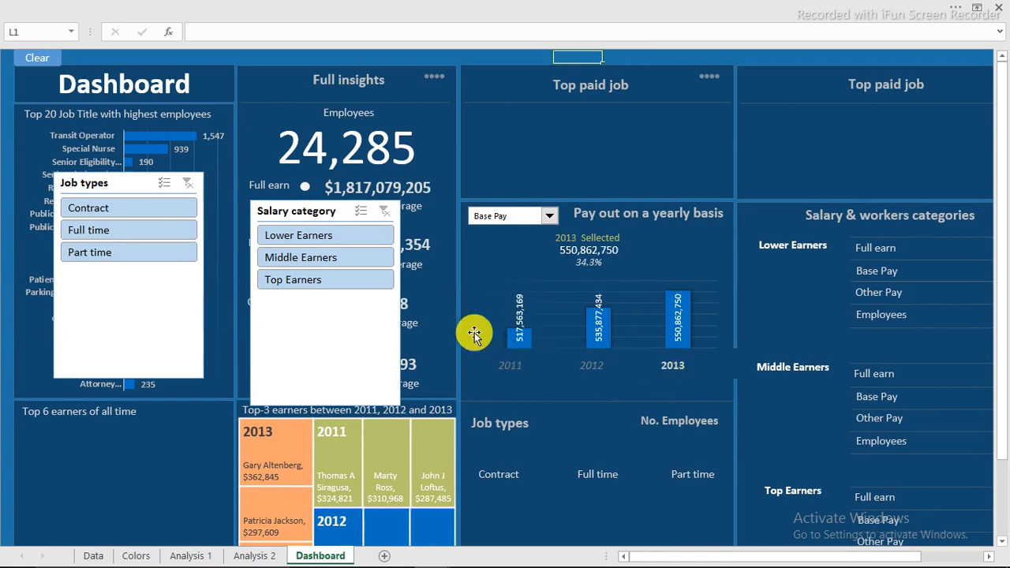
Test the payout chart by filtering the Salary category slicer to Lower Earners and to Middle Earners
left_click(345, 242)
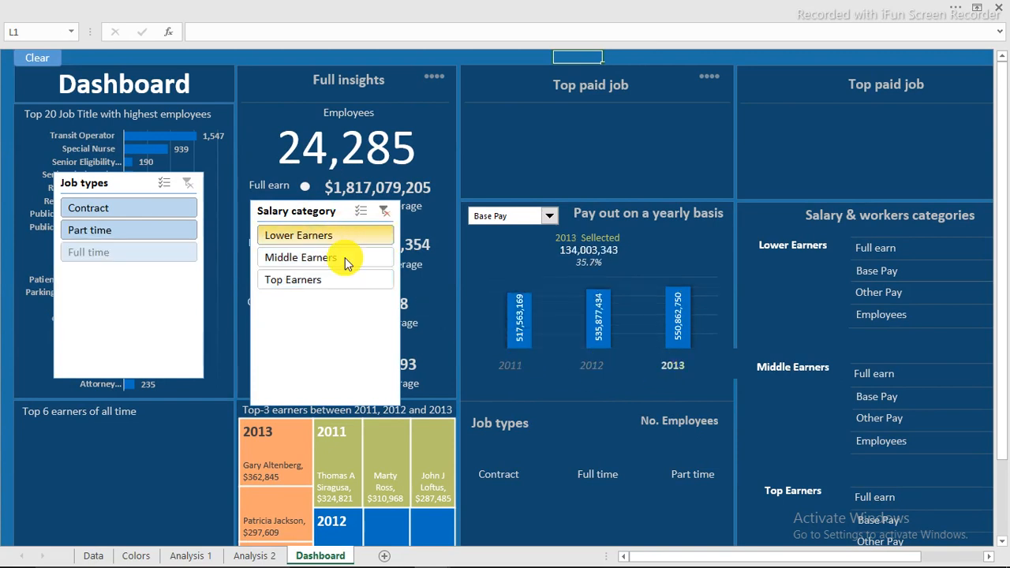
left_click(338, 259)
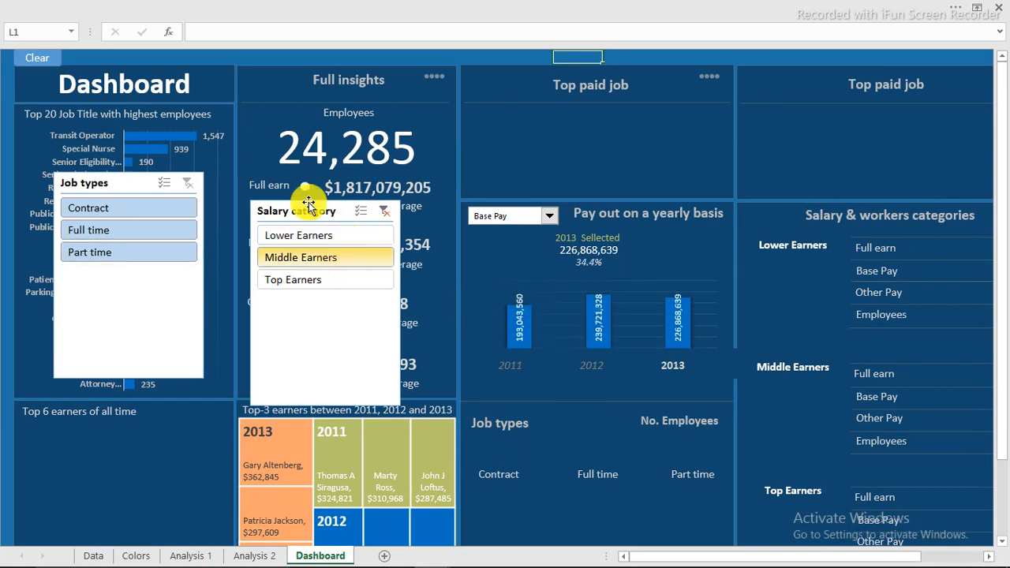
Clear the slicer filters and set the gap width of the yearly payout chart's bars to 87%
left_click(30, 59)
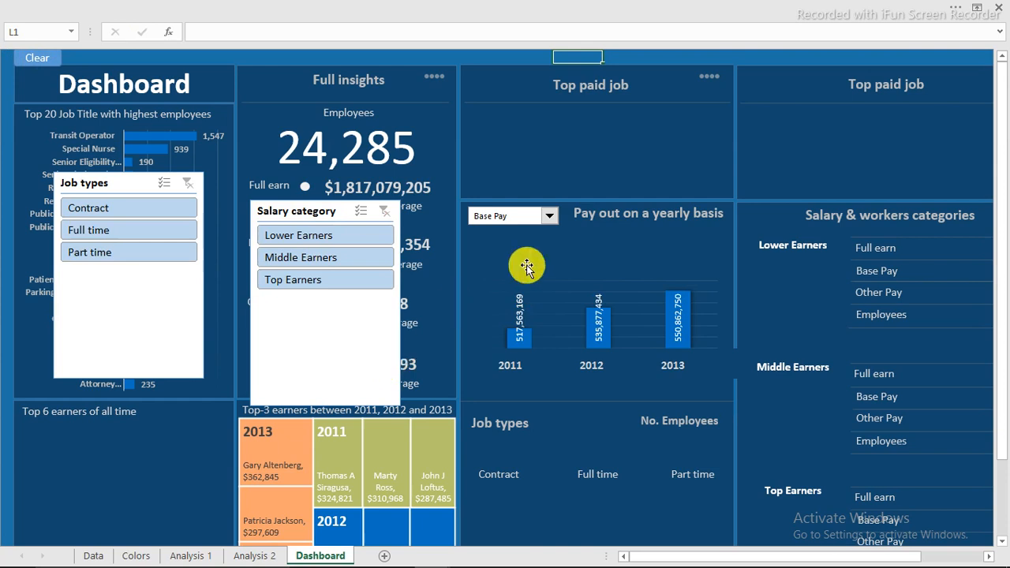
left_click(603, 340)
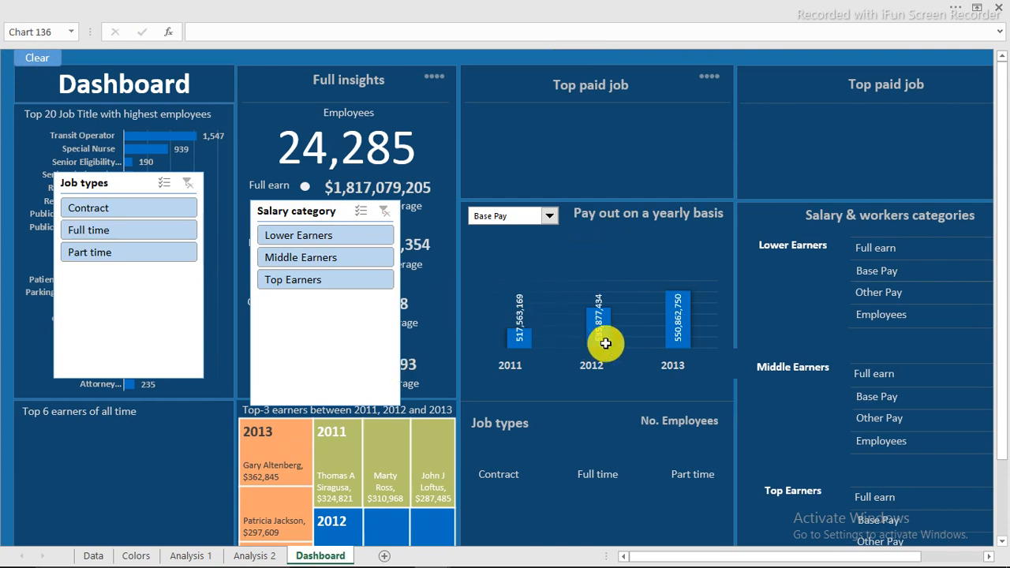
left_click(668, 333)
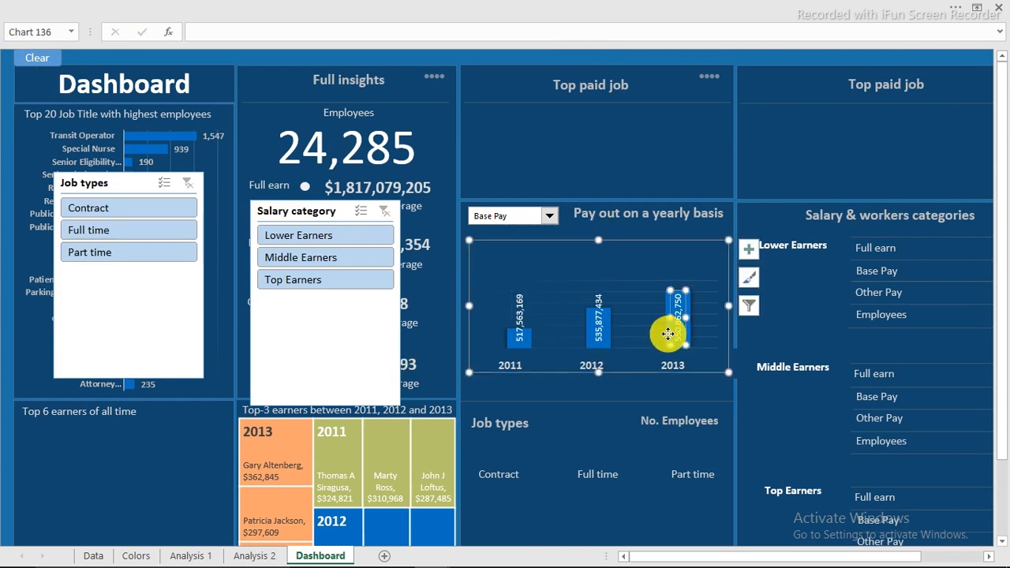
left_click(610, 329)
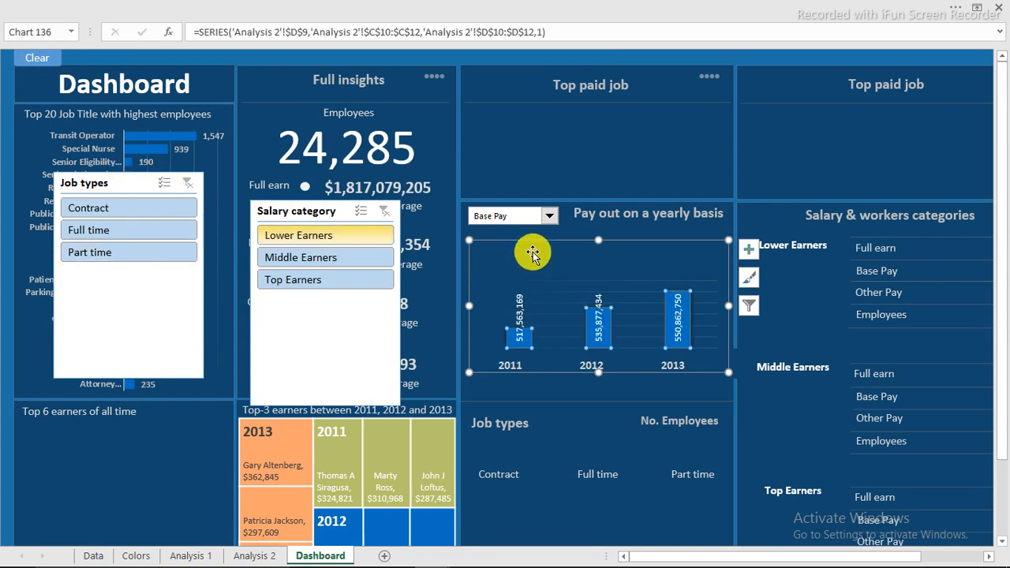
double_click(608, 327)
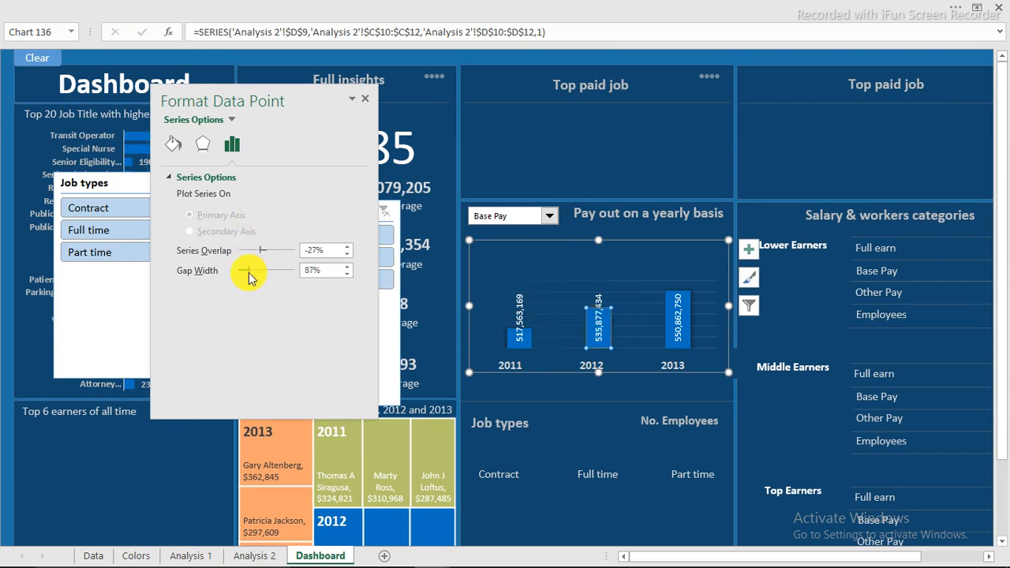
left_click_drag(249, 277, 249, 277)
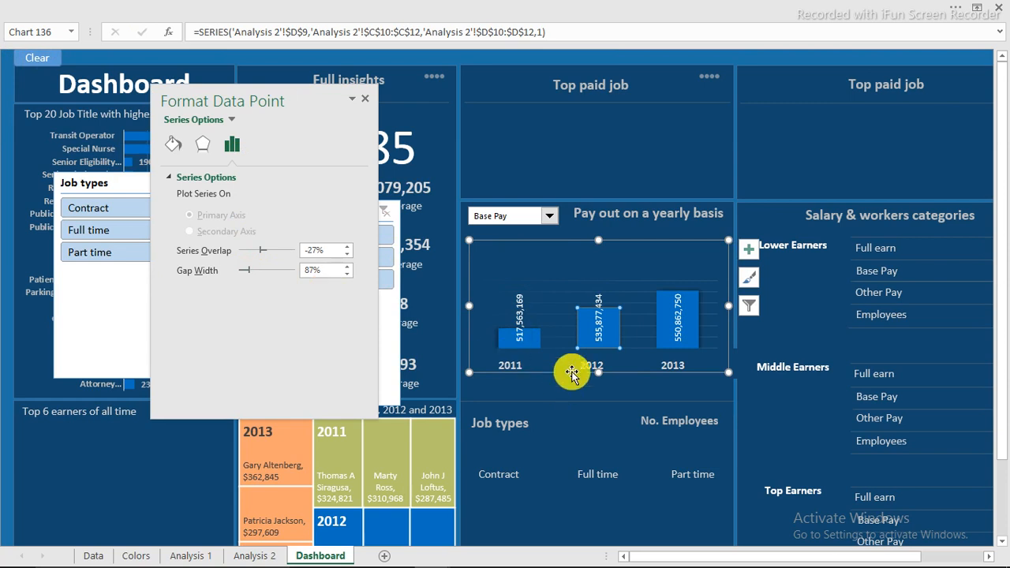
Select 2013 in the year slicer and shift the slicer slightly to line its years up with the payout chart's bars
left_click(683, 365)
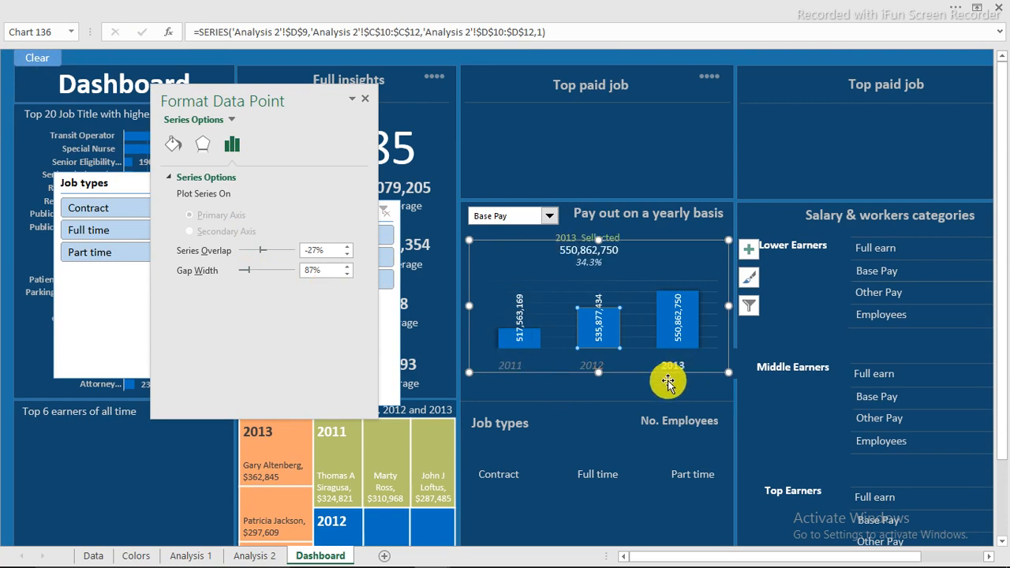
left_click(647, 379)
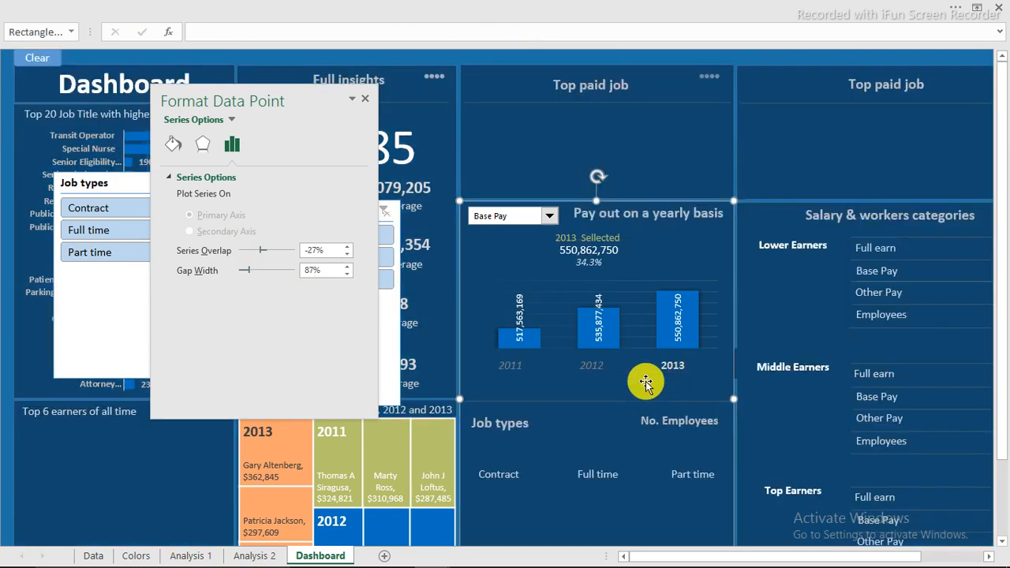
left_click(646, 378)
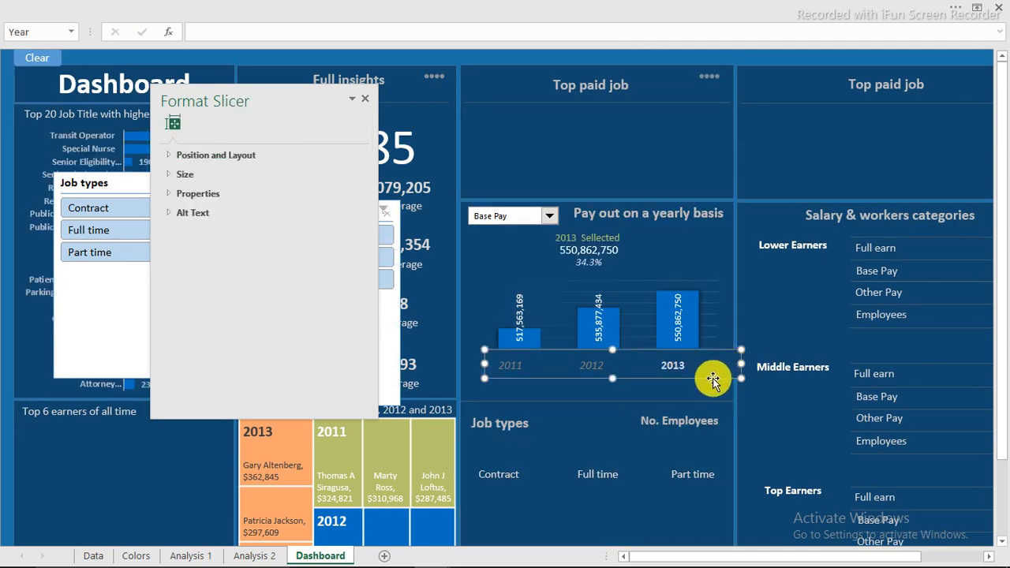
left_click_drag(715, 379, 724, 377)
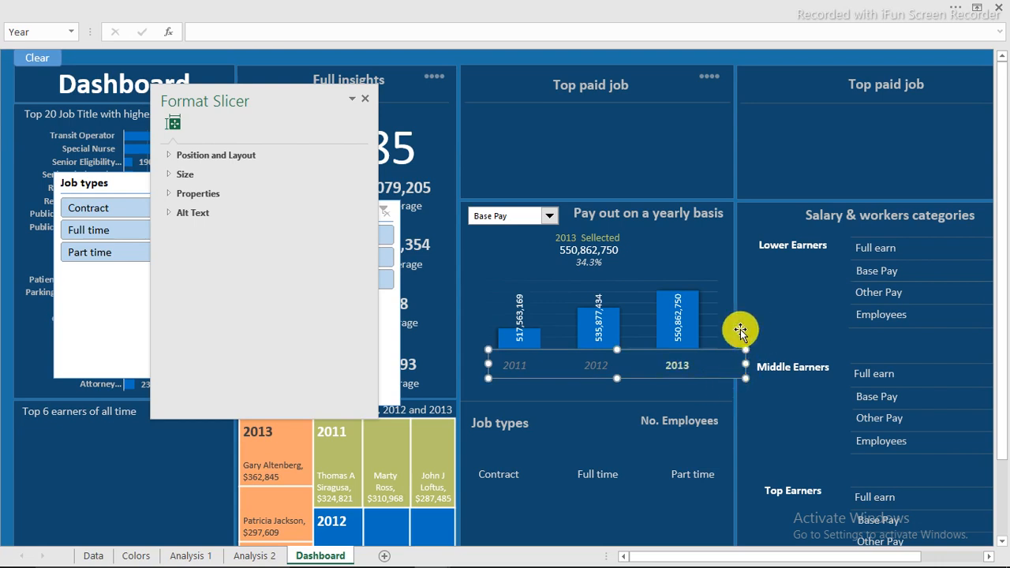
left_click(728, 58)
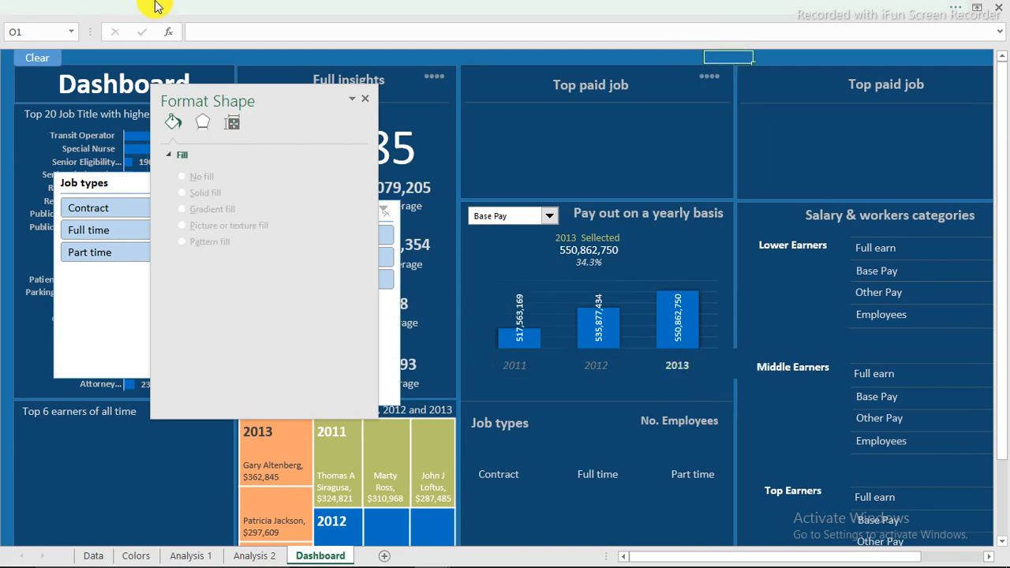
Draw a short vertical straight line inside the empty Top paid job card above Salary & workers categories
left_click(211, 6)
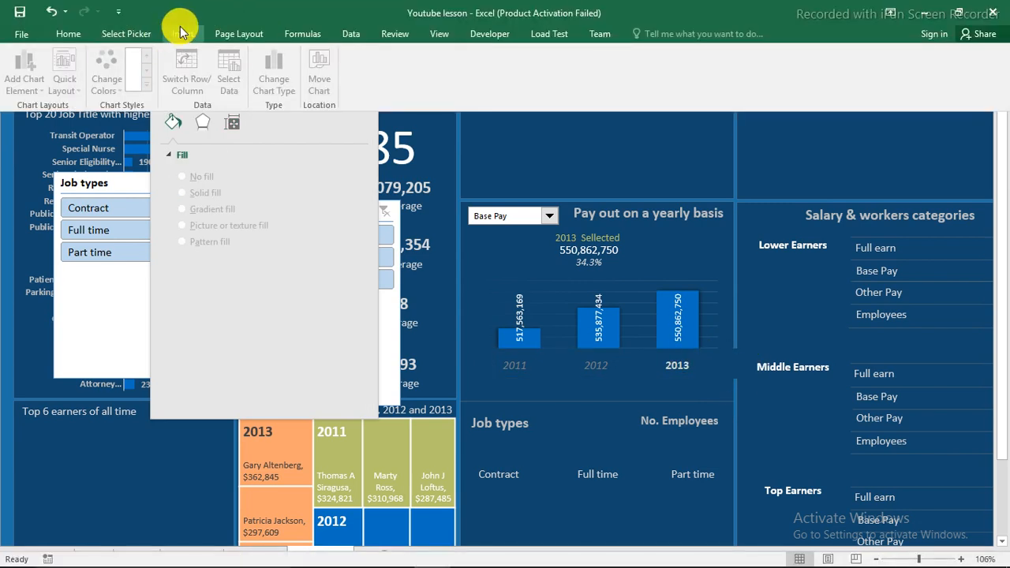
left_click(178, 32)
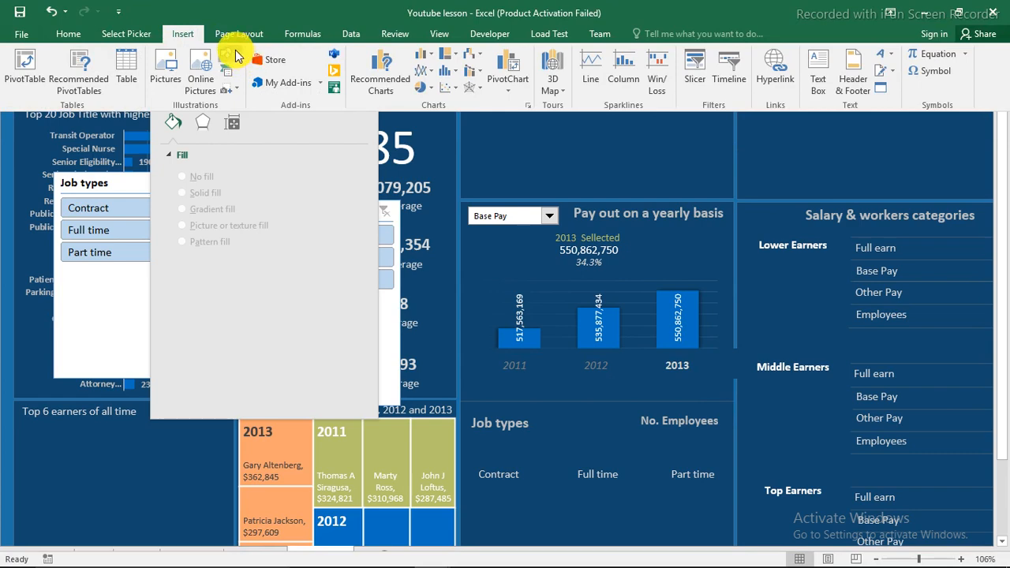
left_click(236, 56)
left_click(244, 90)
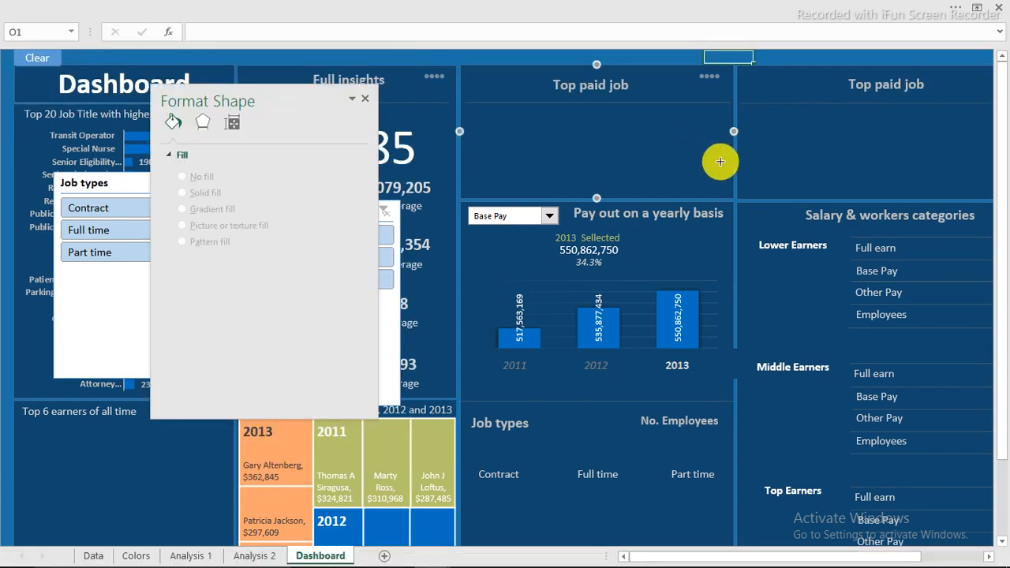
left_click(788, 142)
left_click_drag(795, 162, 794, 173)
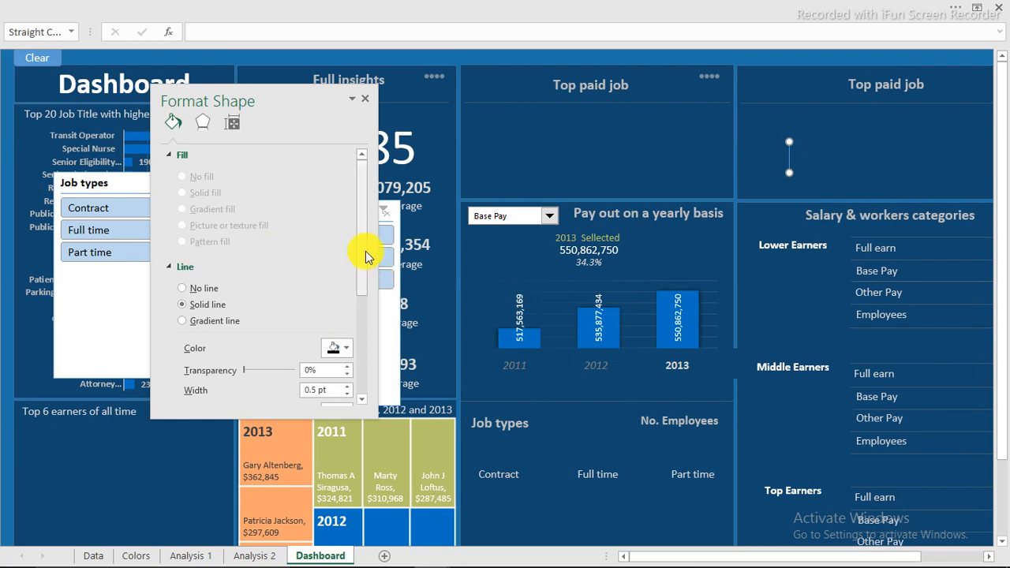
Set the line's width to 2.5 pt and move it onto the payout card's border beside the year slicer
left_click_drag(365, 255, 360, 292)
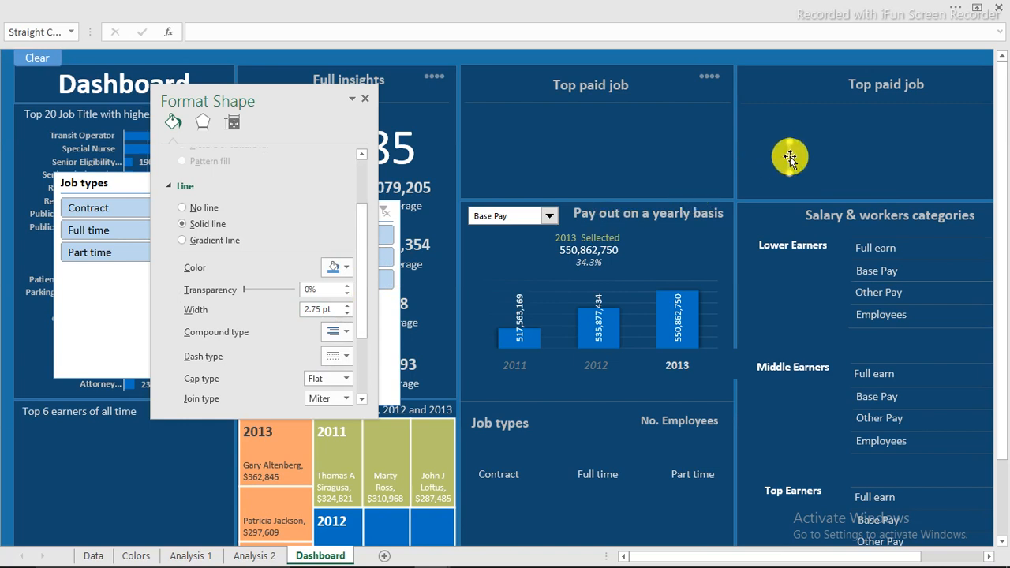
left_click_drag(790, 156, 735, 363)
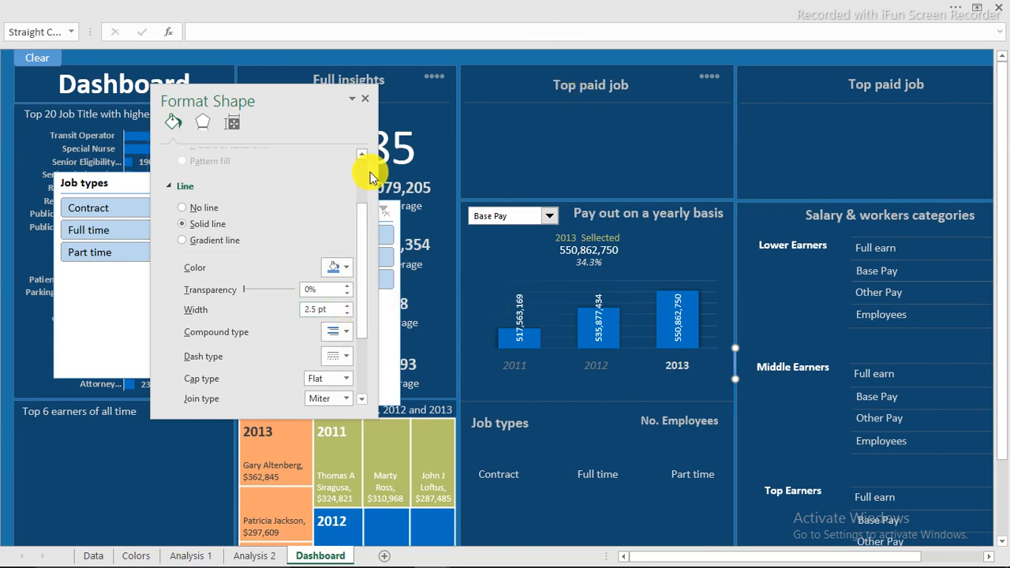
Change the vertical line's color to Turquoise, then deselect it and close the formatting settings
left_click(345, 272)
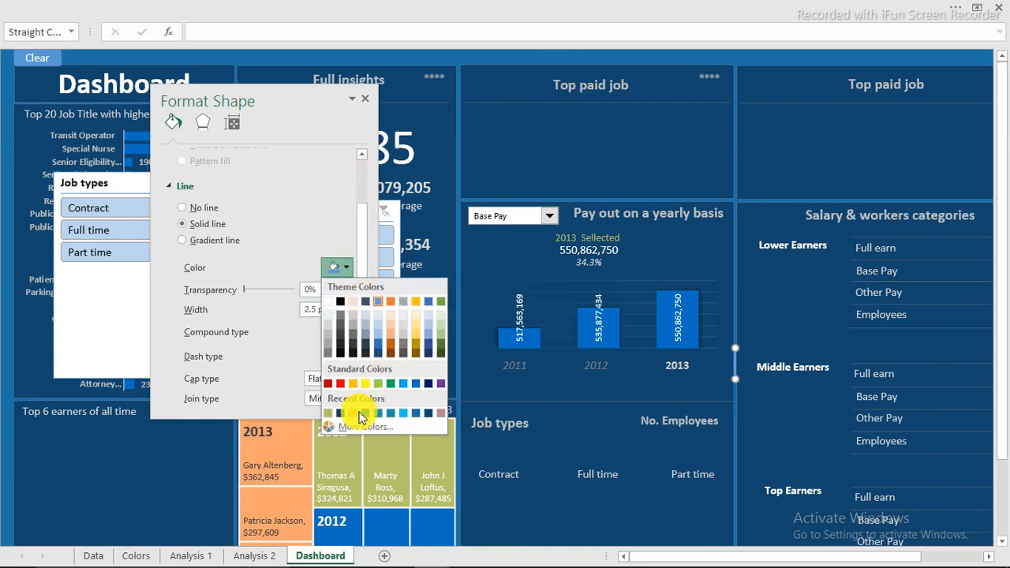
left_click(417, 385)
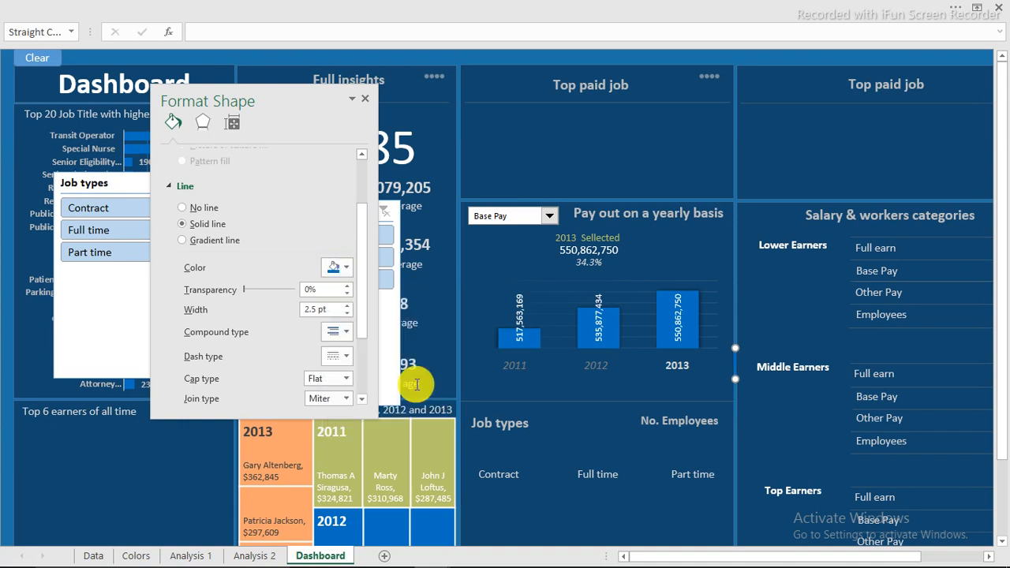
left_click(345, 272)
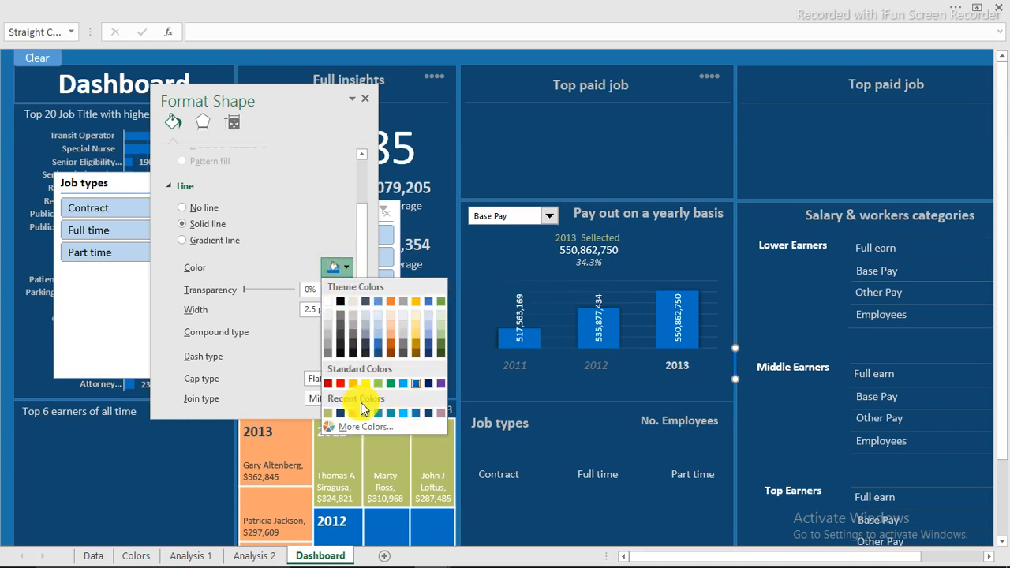
left_click(368, 413)
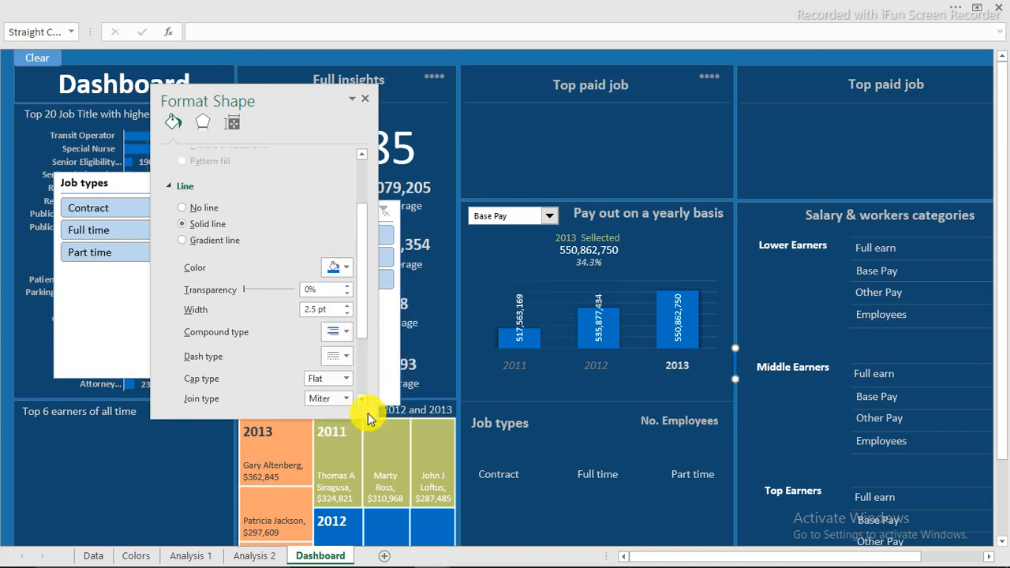
left_click(345, 272)
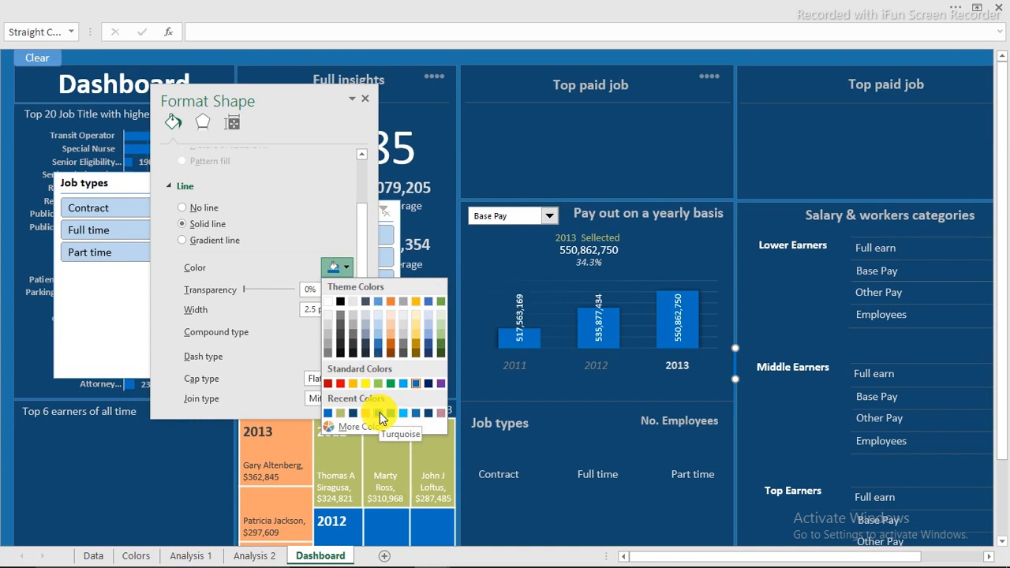
left_click(380, 412)
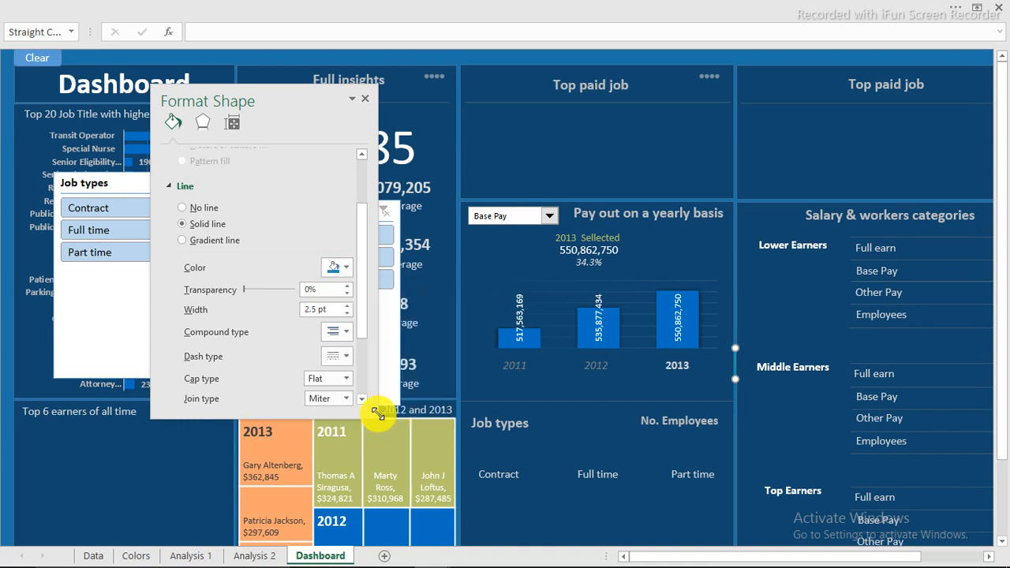
left_click(427, 56)
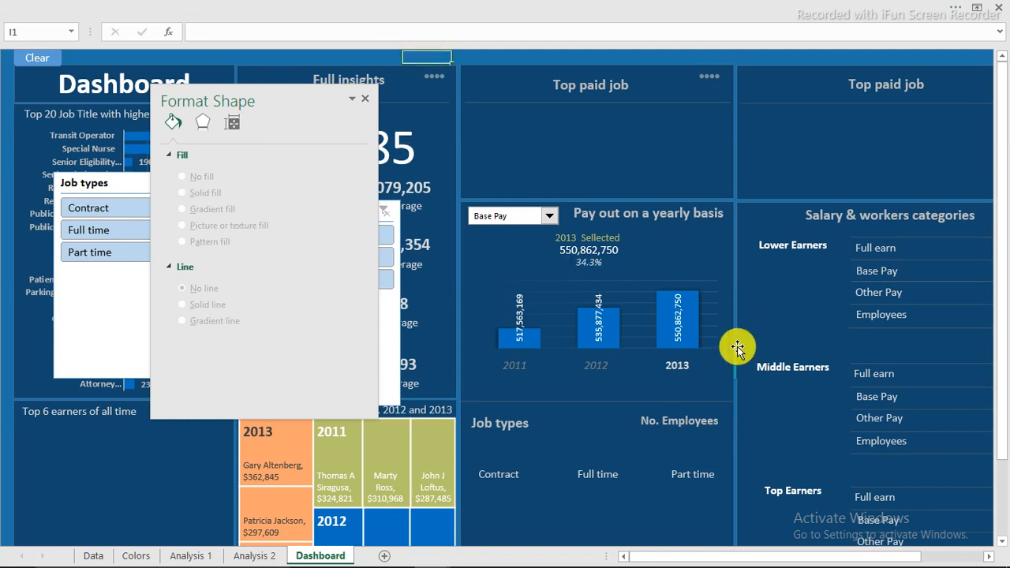
left_click(365, 98)
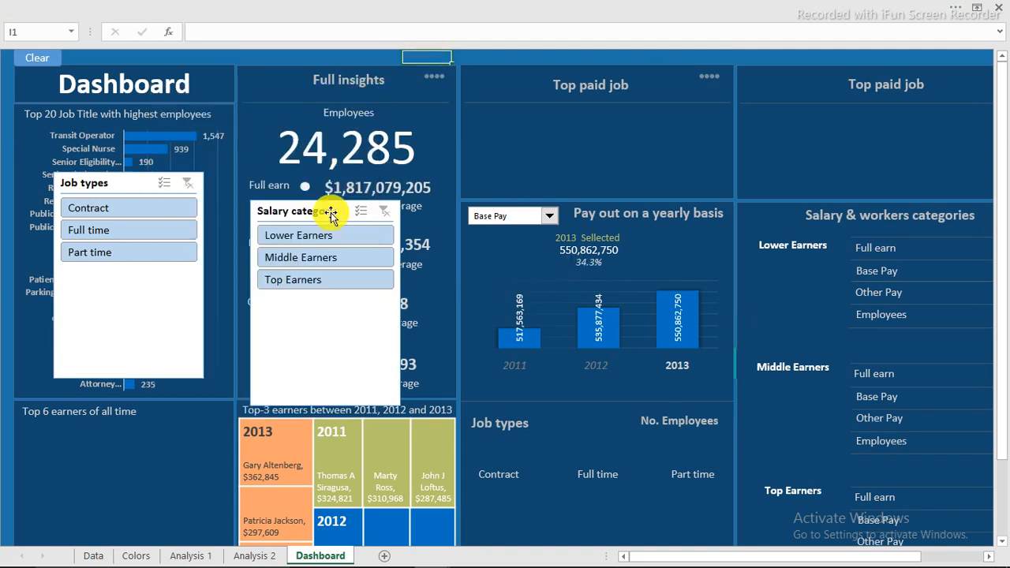
Select the Job types and Salary category slicers together and move them down, clear of the dashboard's upper cards
left_click(331, 211)
left_click(135, 183, "ctrl")
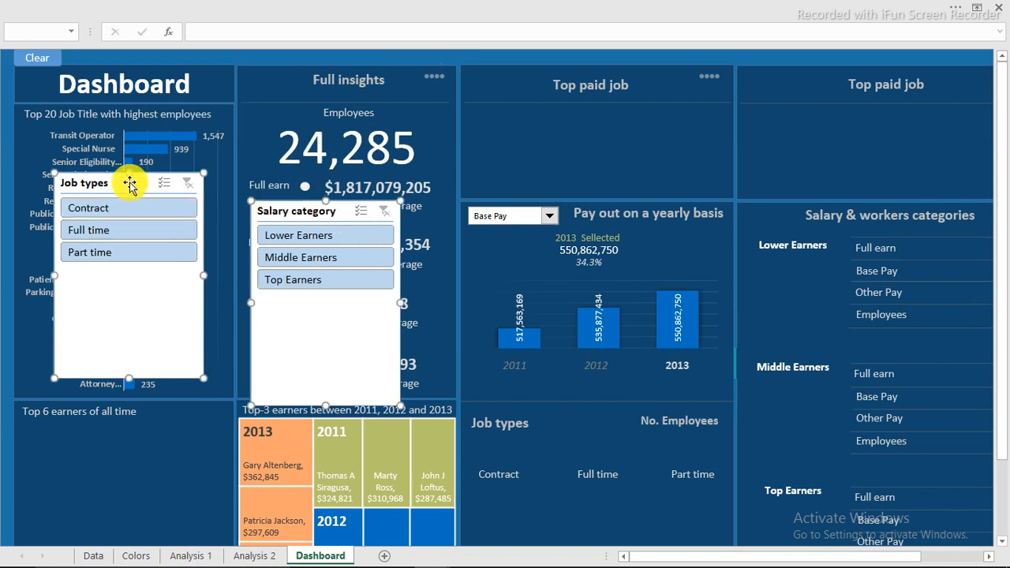
left_click_drag(118, 271, 146, 540)
scroll(495, 332, "up", 1)
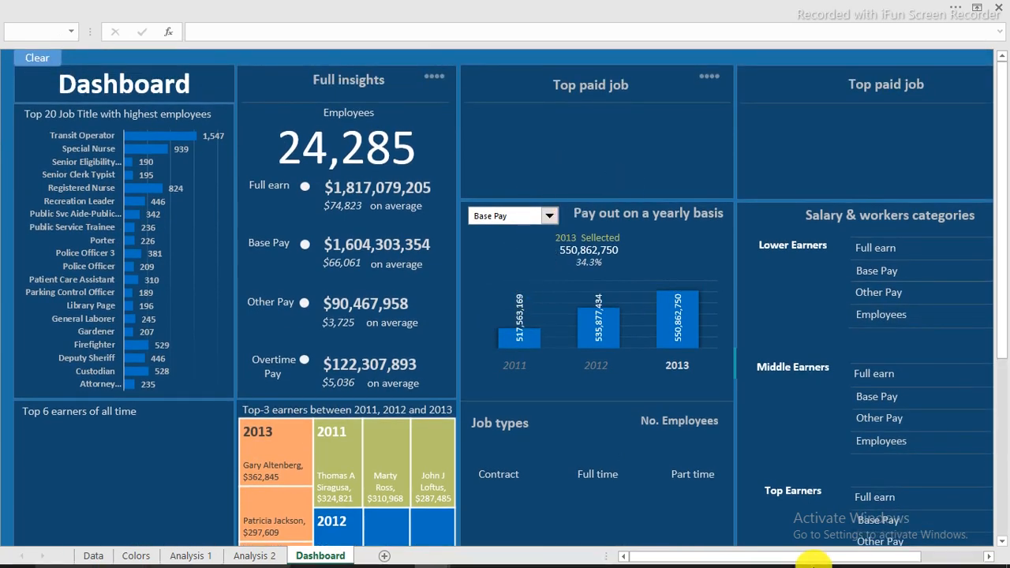
Test the linked text boxes by selecting 2012, 2011 and 2013 in the year slicer, then clear the selection
mouse_move(883, 558)
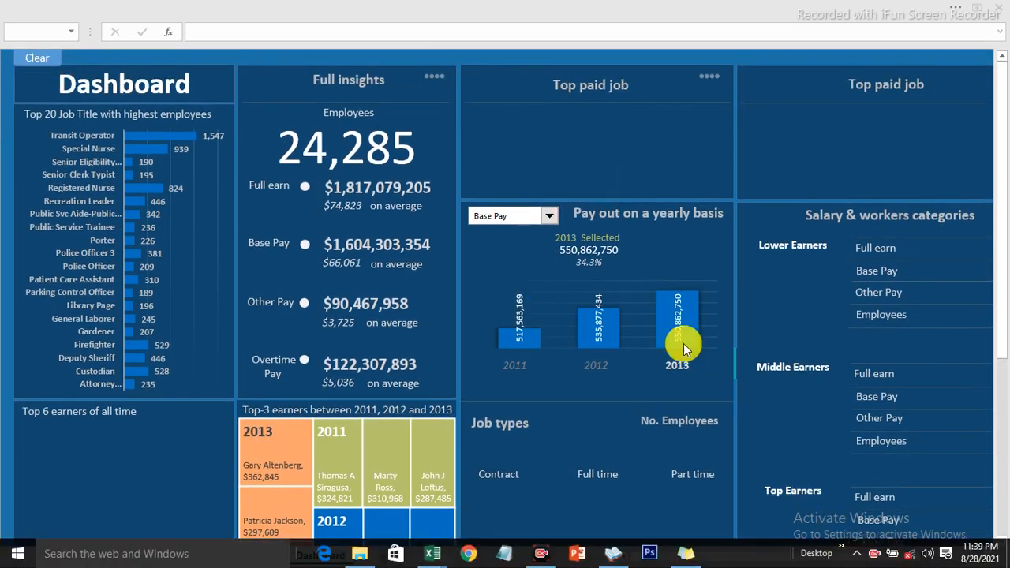
left_click(600, 368)
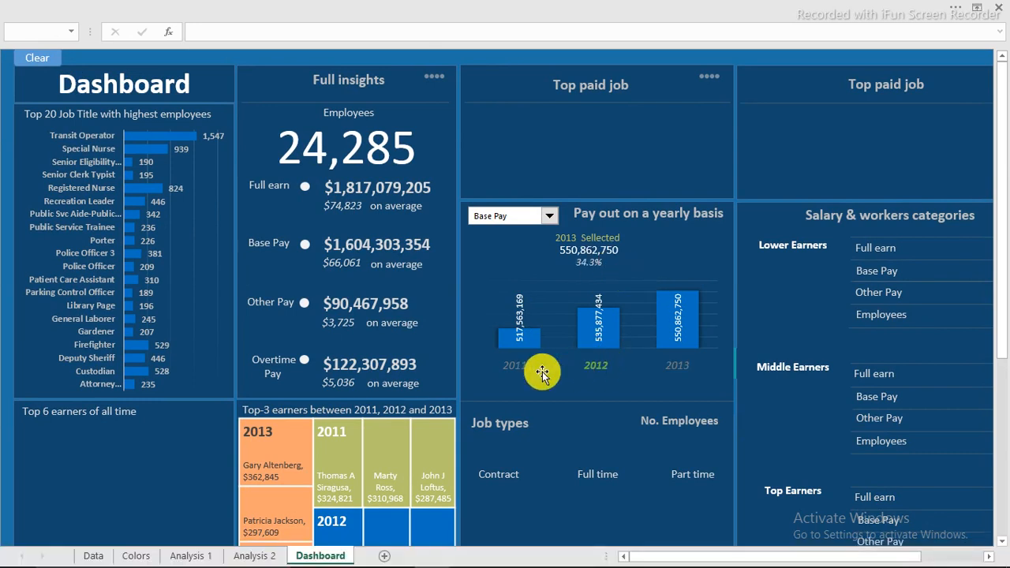
left_click(517, 367)
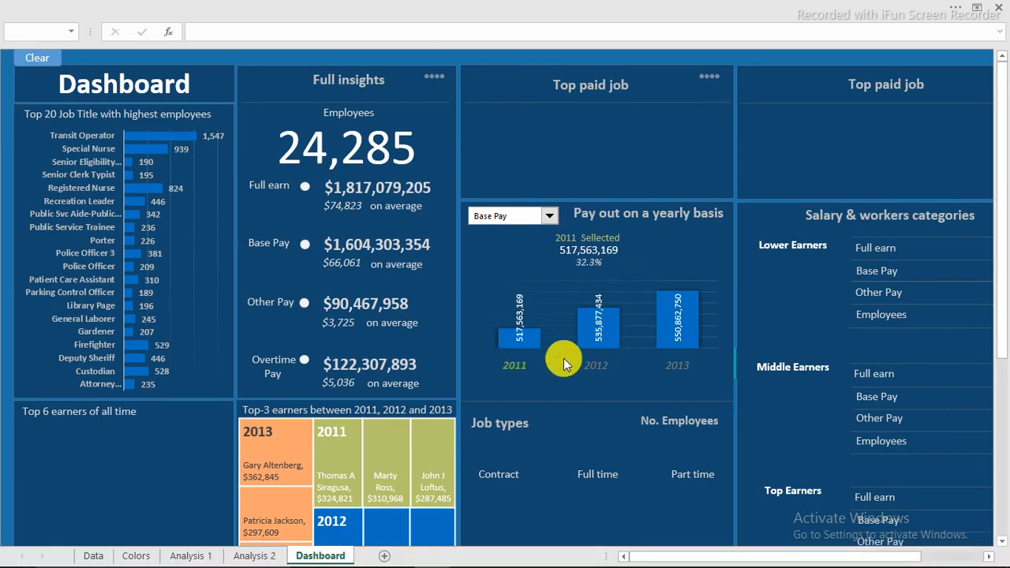
left_click(684, 365)
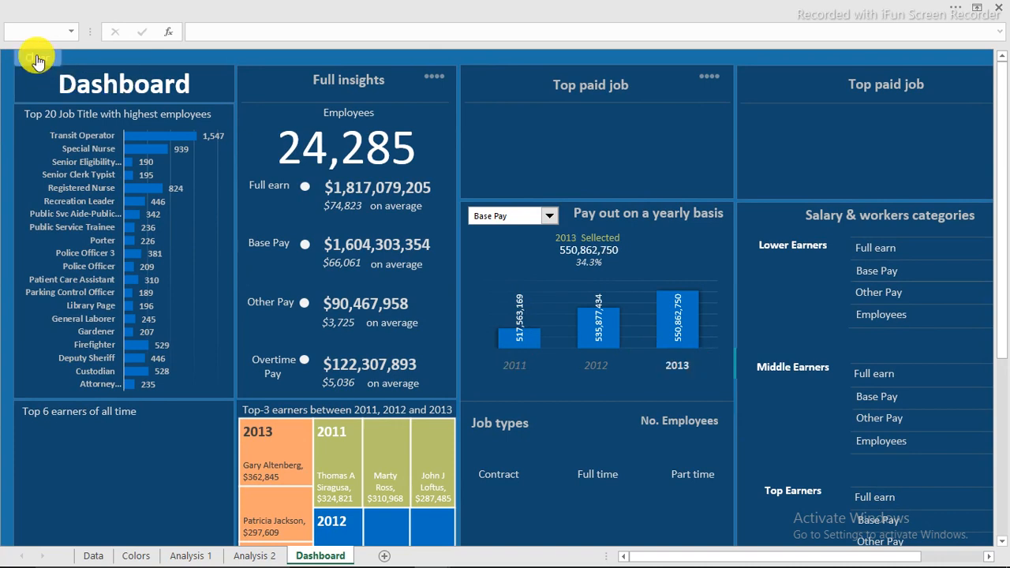
left_click(38, 58)
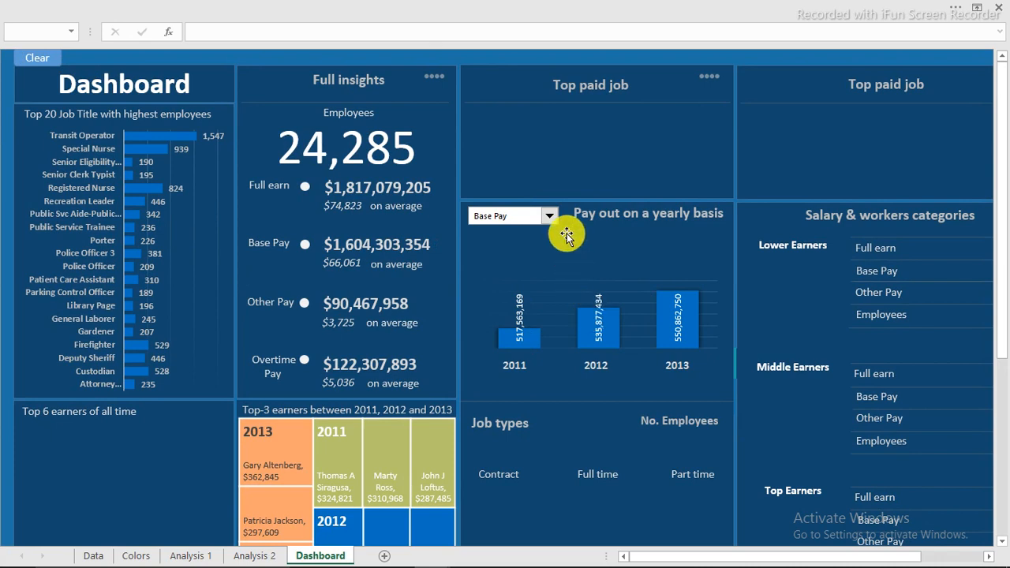
Test the yearly payout chart by choosing Overtime Pay, Other Pay and Full pay in its pay type drop-down
left_click(549, 216)
left_click(473, 250)
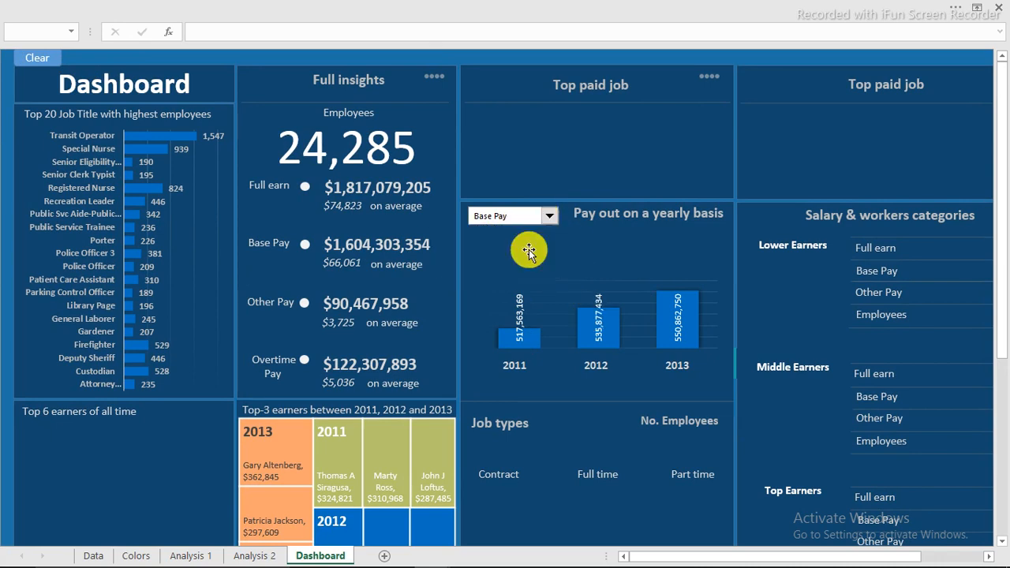
left_click(523, 216)
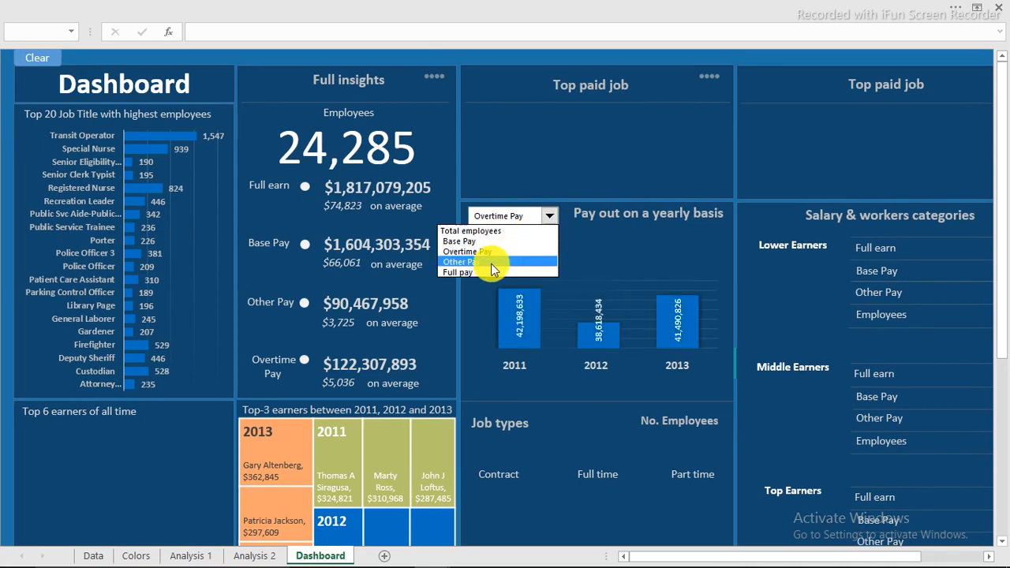
left_click(492, 263)
left_click(549, 214)
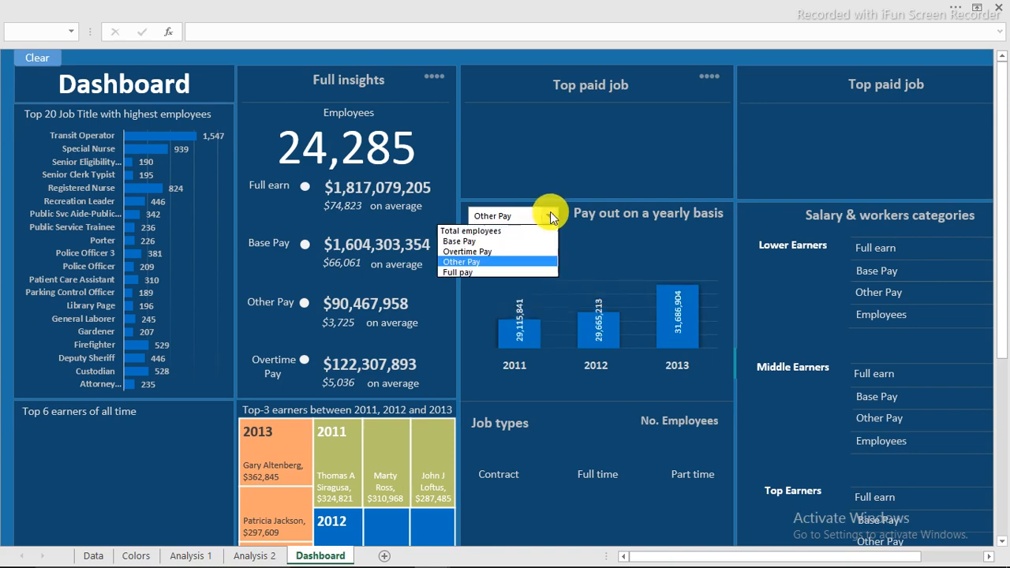
left_click(458, 271)
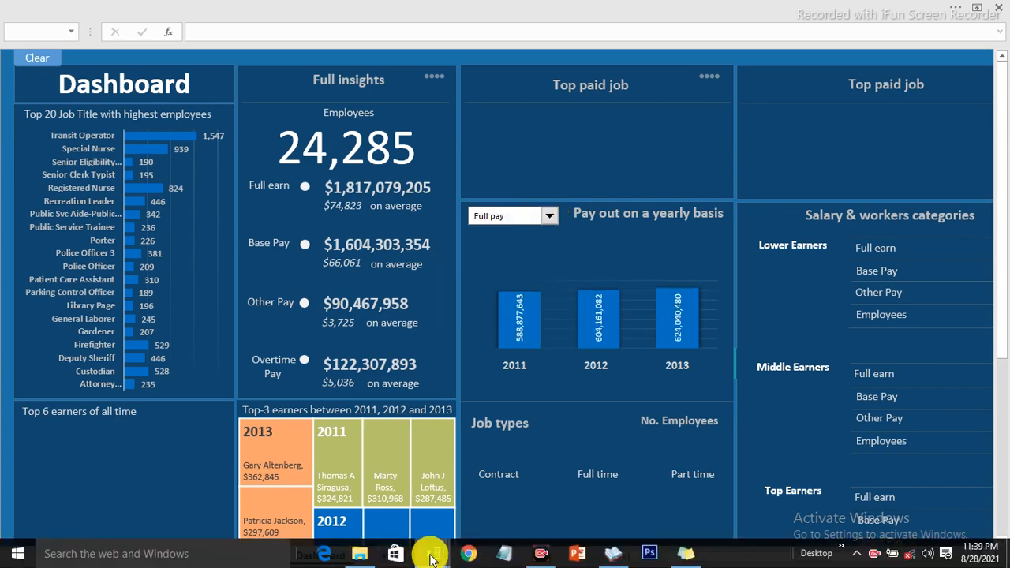
Switch to the finished reference workbook's Dashboard sheet and try Base Pay and Overtime Pay in its pay type drop-down
mouse_move(433, 557)
left_click(492, 499)
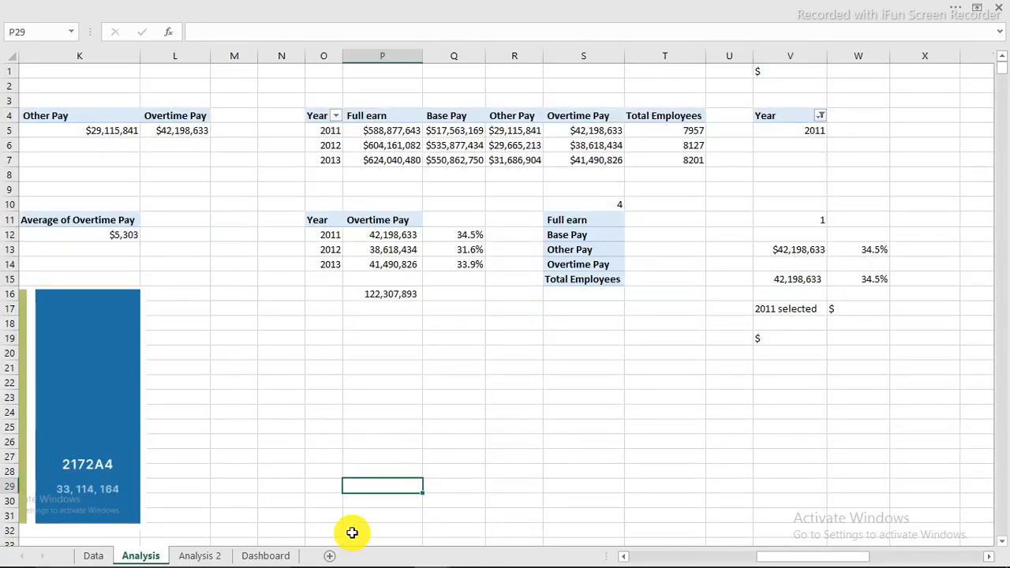
left_click(265, 557)
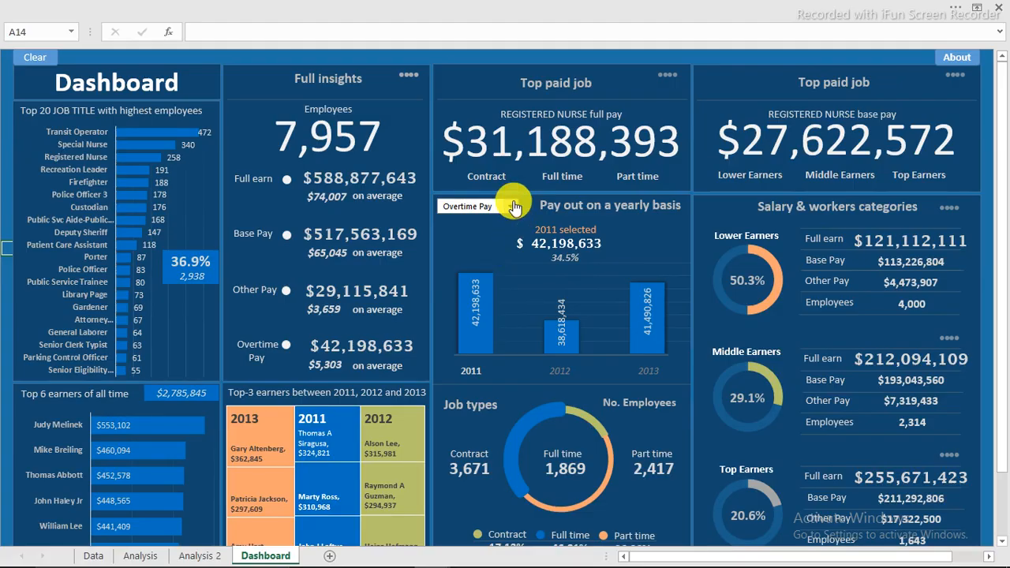
left_click(510, 206)
left_click(479, 229)
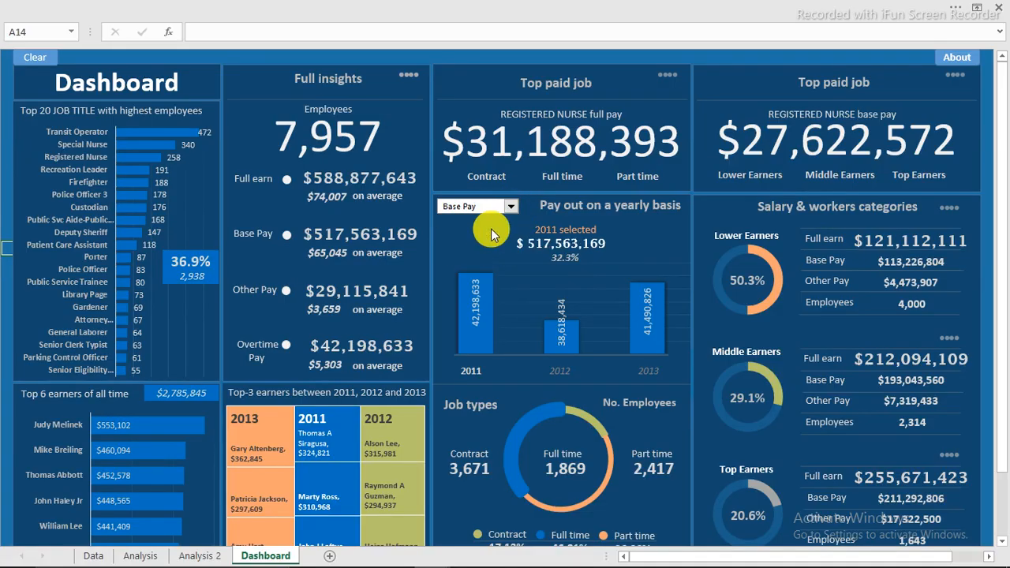
left_click(511, 206)
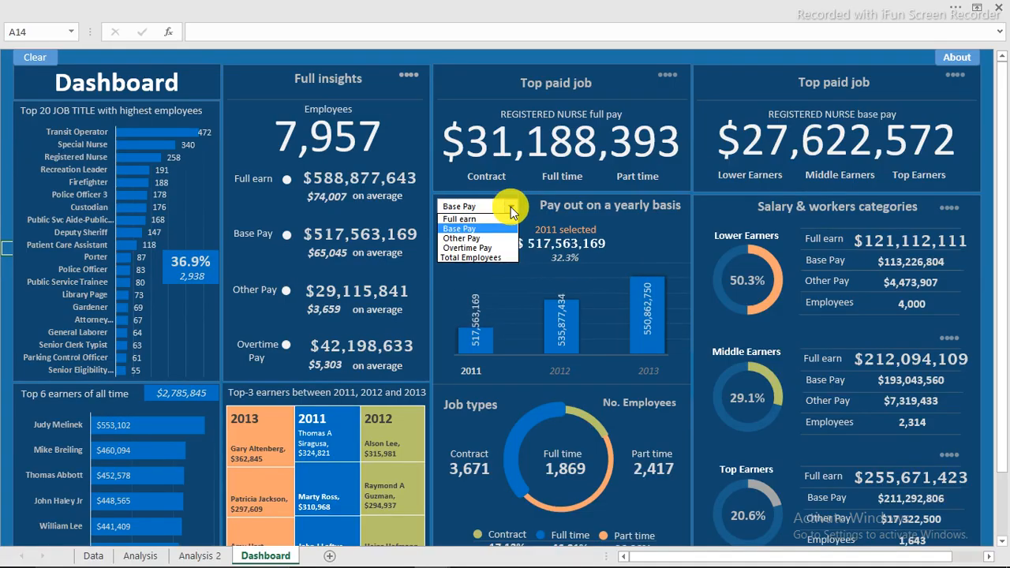
left_click(471, 248)
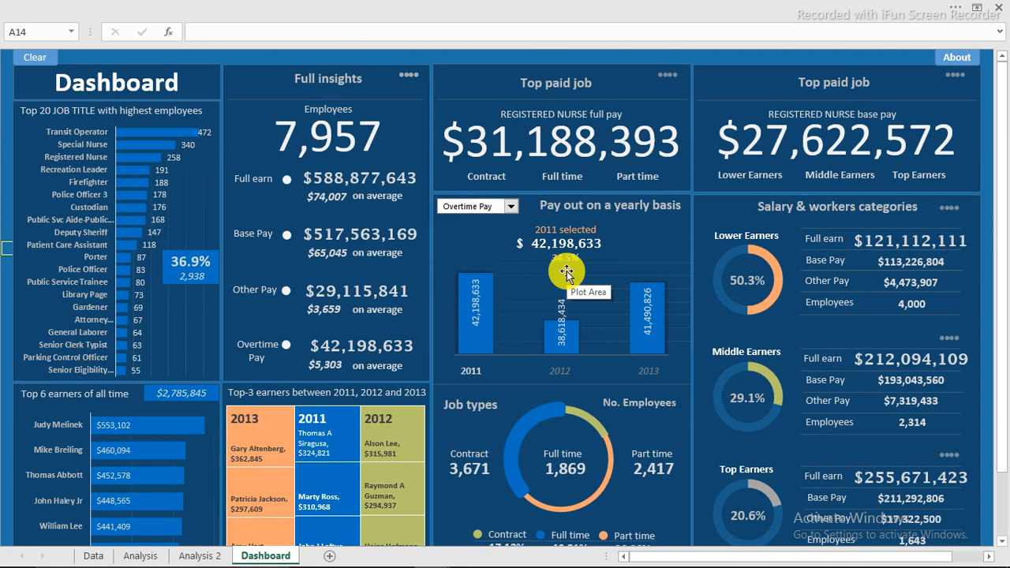
Test the finished dashboard's yearly payout card by selecting 2012, then clear the year selection
left_click(39, 60)
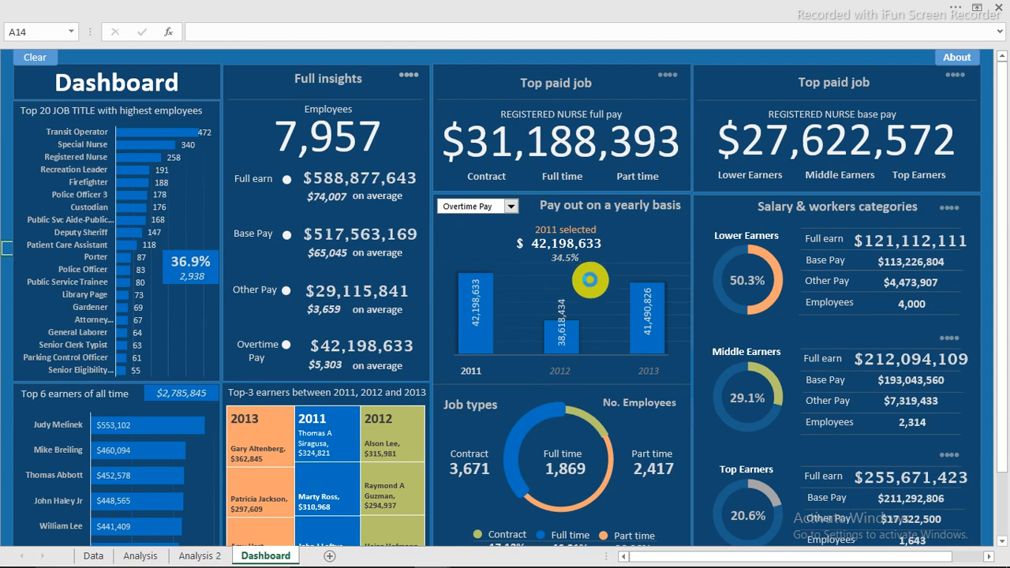
left_click(590, 279)
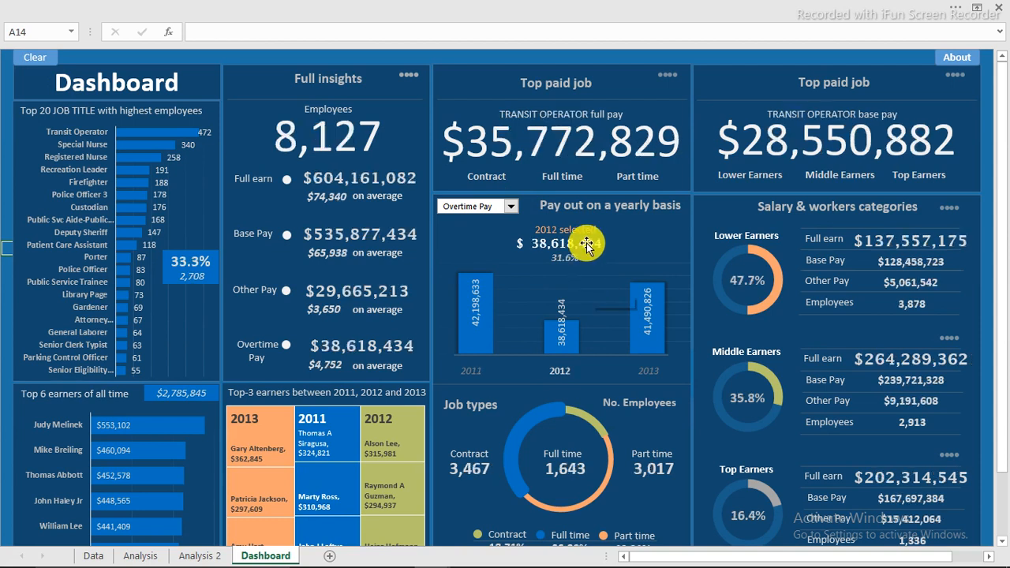
left_click(587, 244)
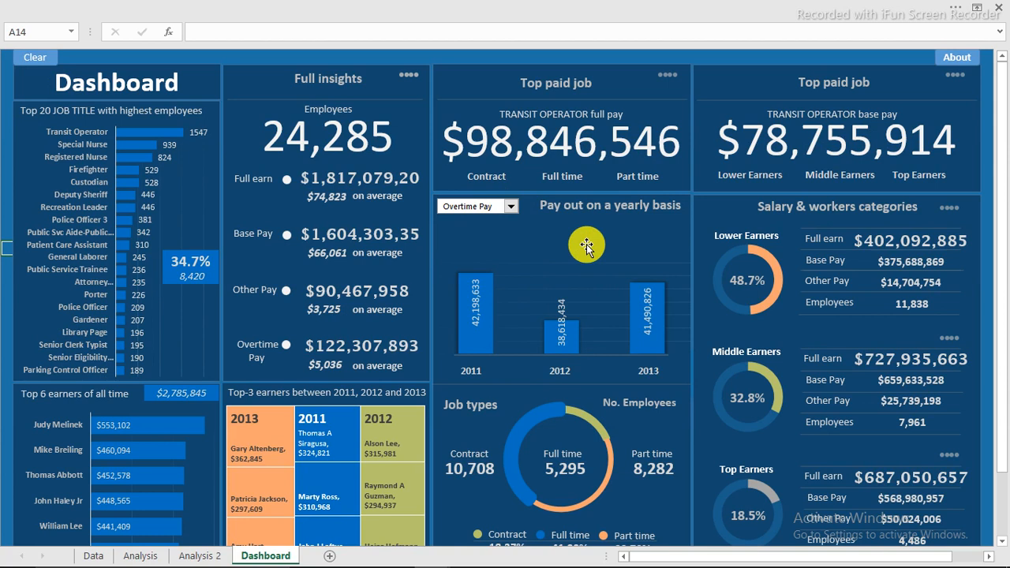